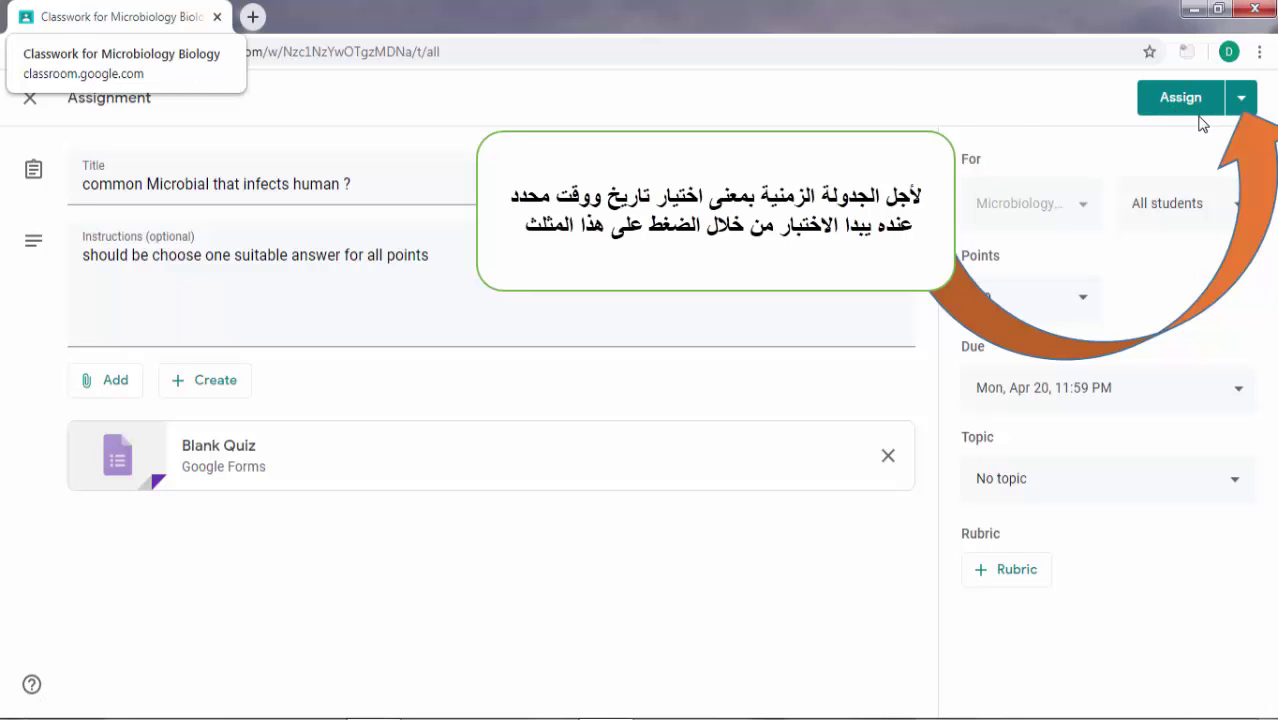
# Expand the dropdown beside Assign to reveal the other publishing options
pyautogui.click(1241, 97)
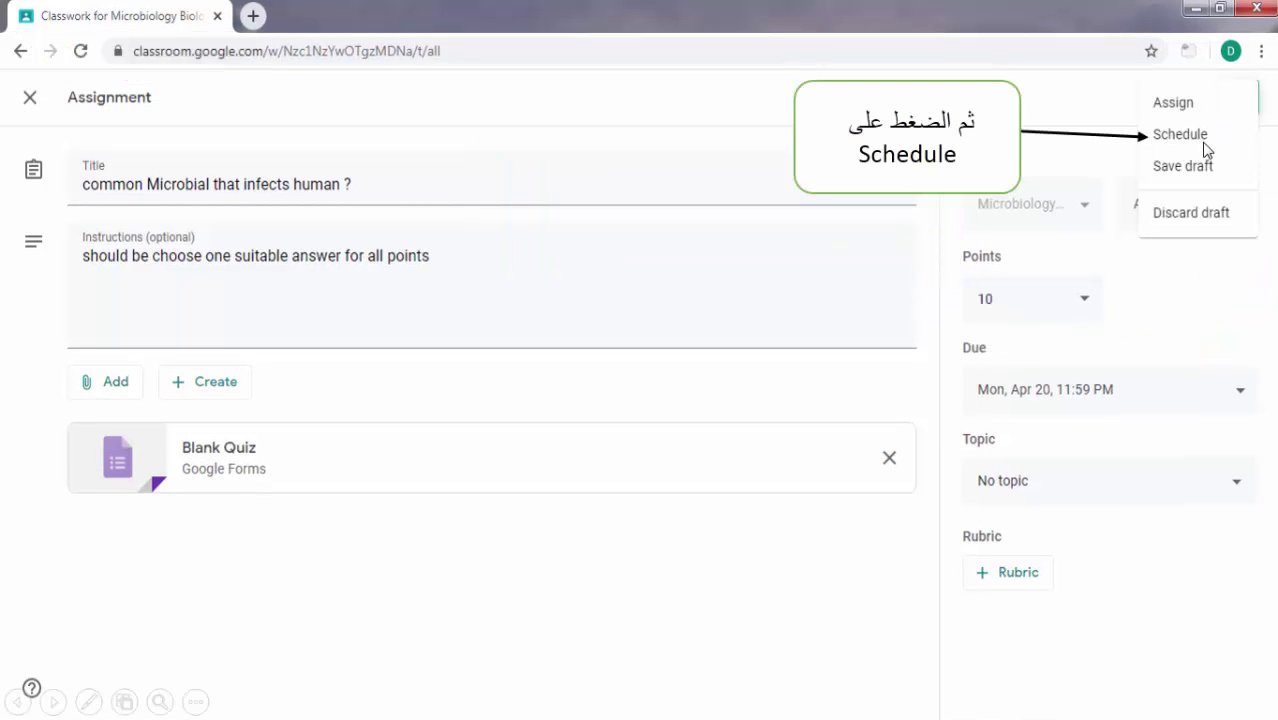
# Choose Schedule from the Assign menu to publish the assignment later
pyautogui.click(1205, 143)
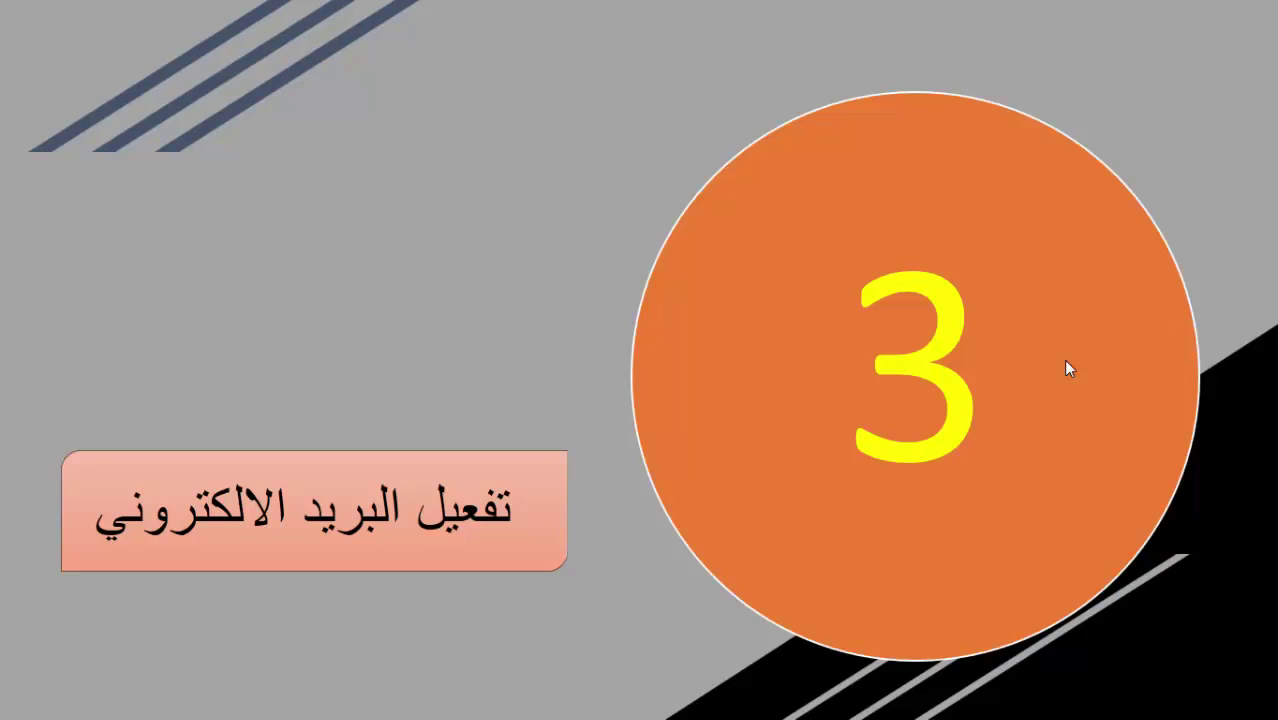
# Advance the slideshow from the '3' title slide to the slide on students' e-mails
pyautogui.click(1068, 369)
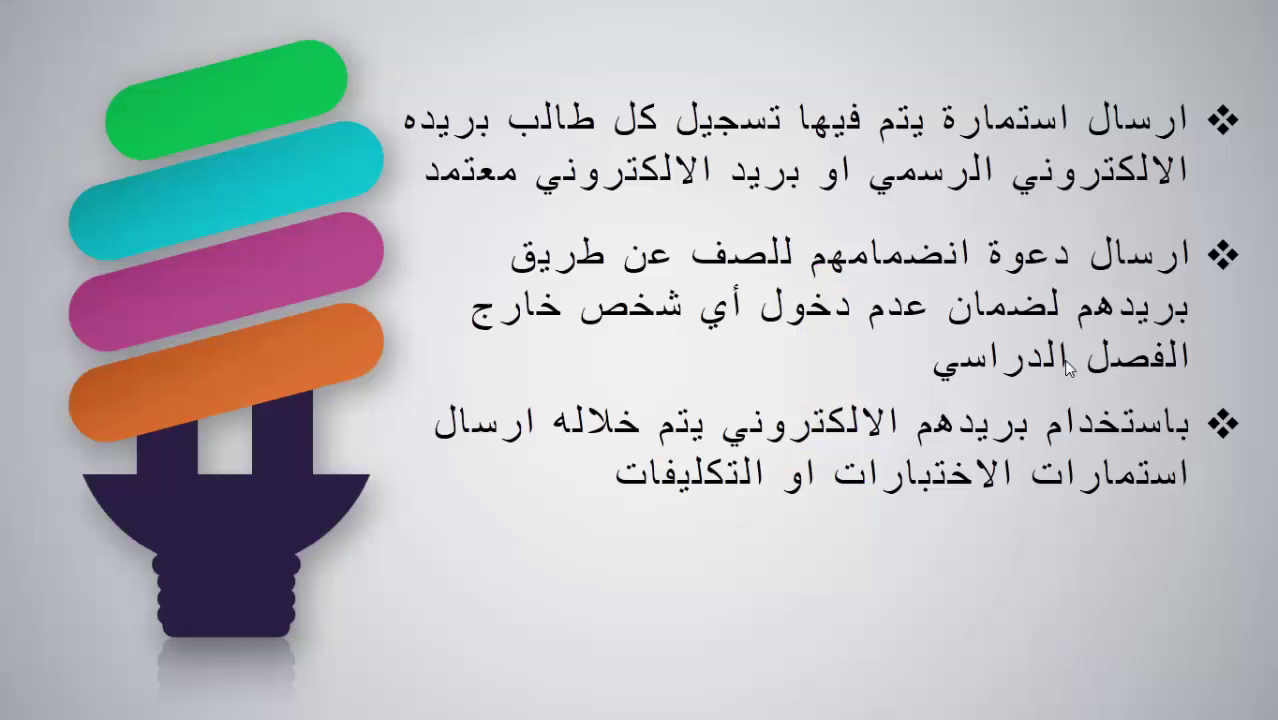
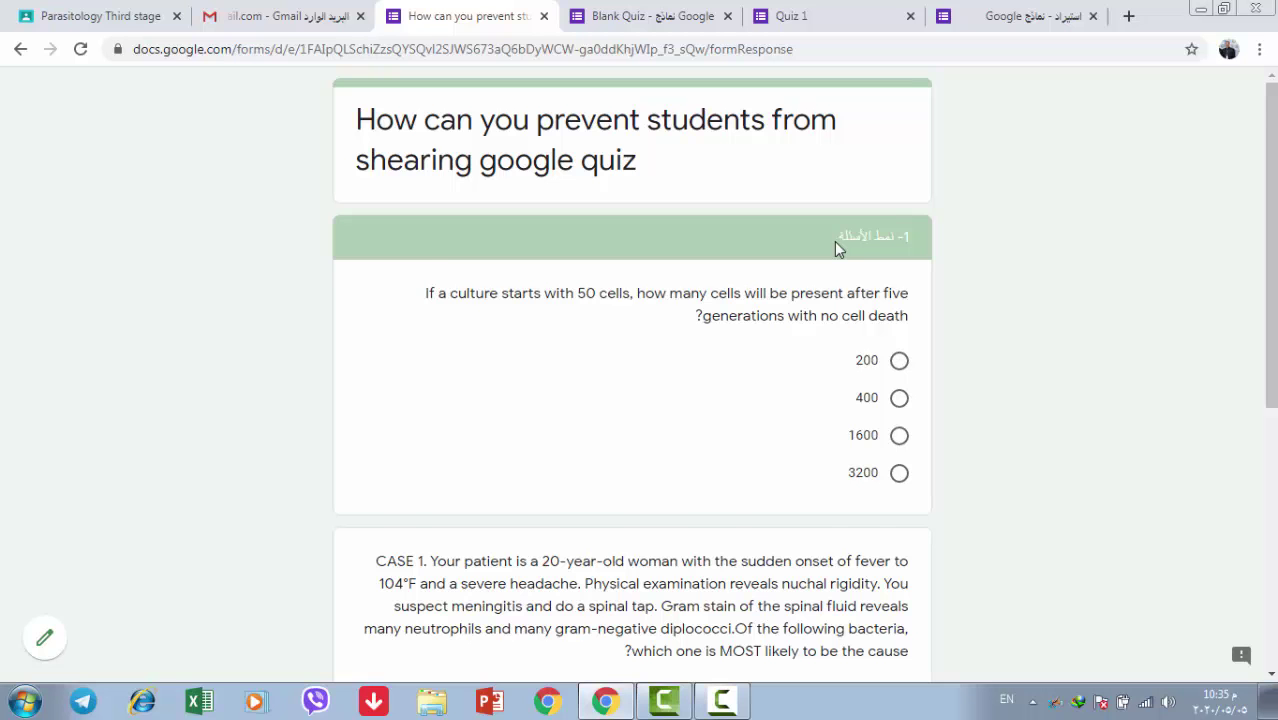
# Advance the quiz preview from page 2 to page 3, which shows the Google Classroom link
pyautogui.scroll(-2, 835, 245)
pyautogui.scroll(-1, 838, 249)
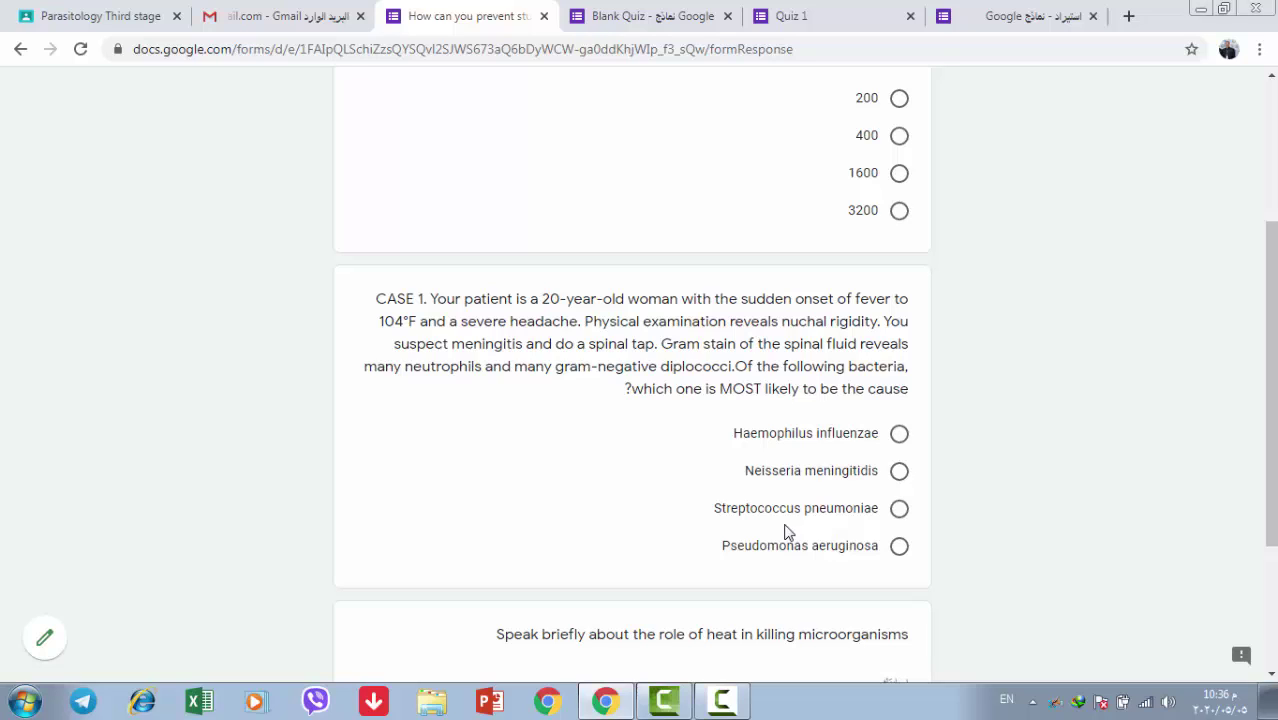
pyautogui.scroll(-2, 785, 532)
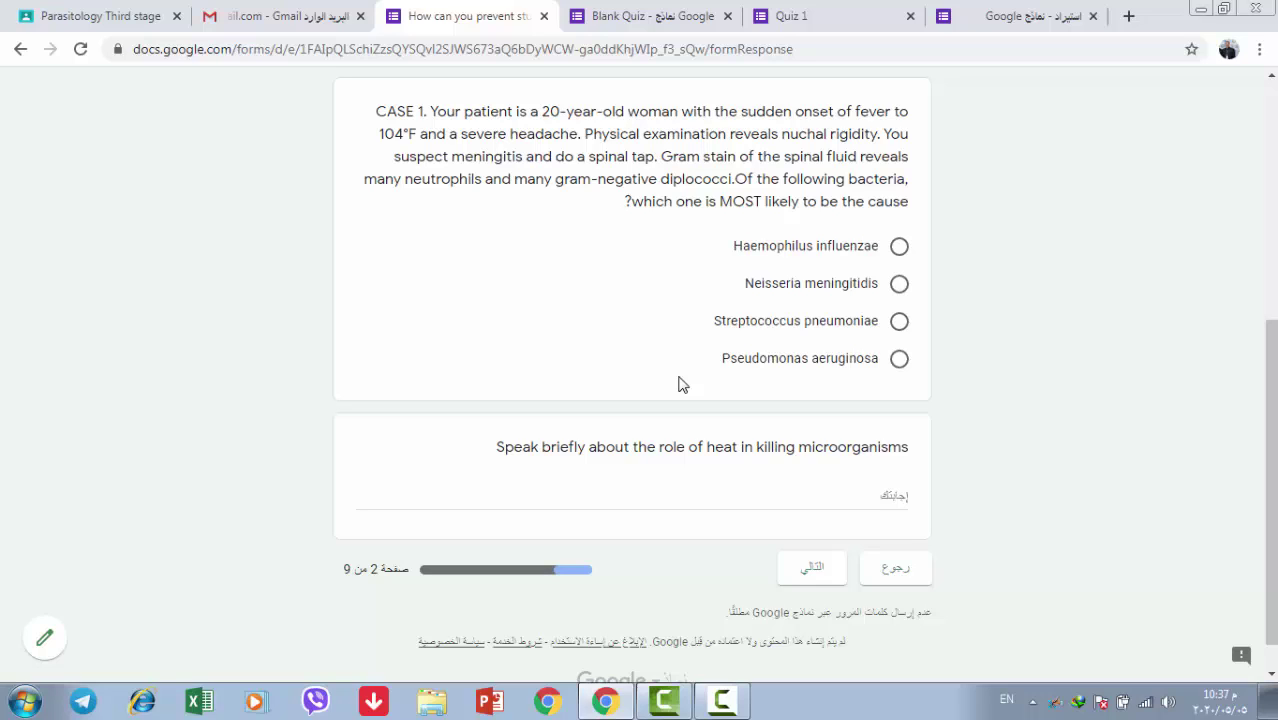
pyautogui.click(812, 574)
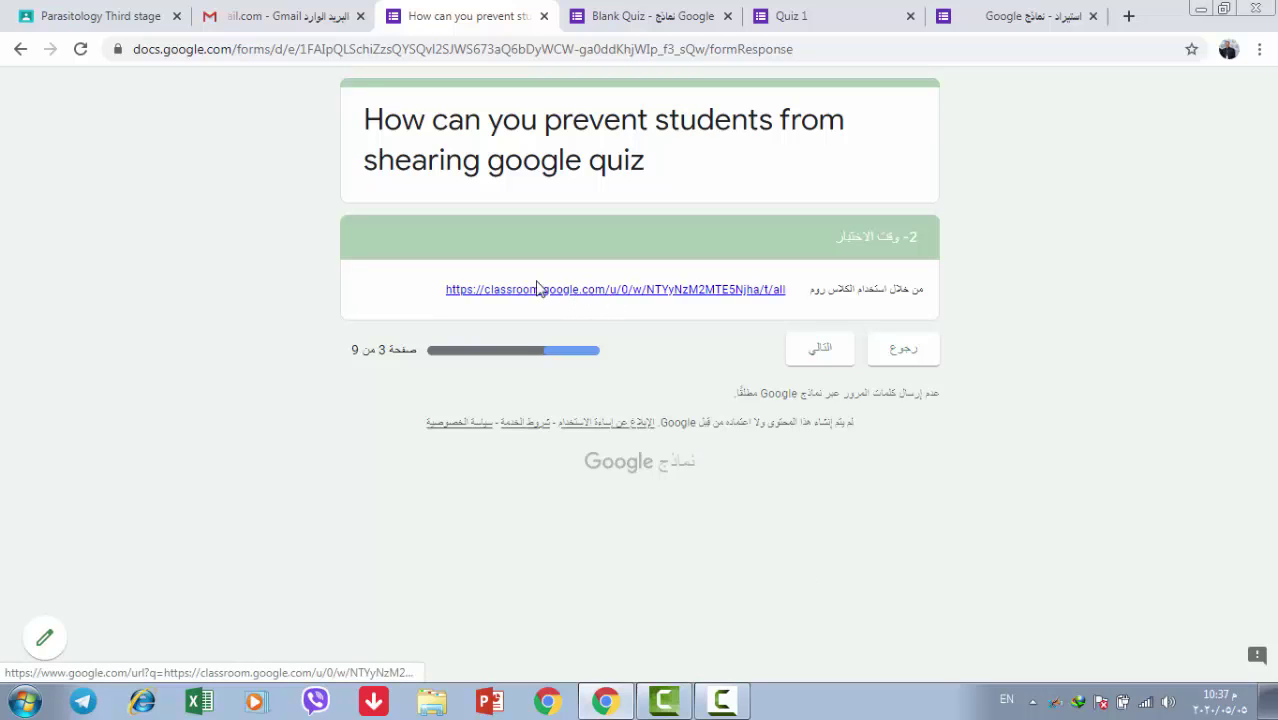
# Open the Parasitology Third stage class's Classwork page and list the Create options
pyautogui.click(139, 25)
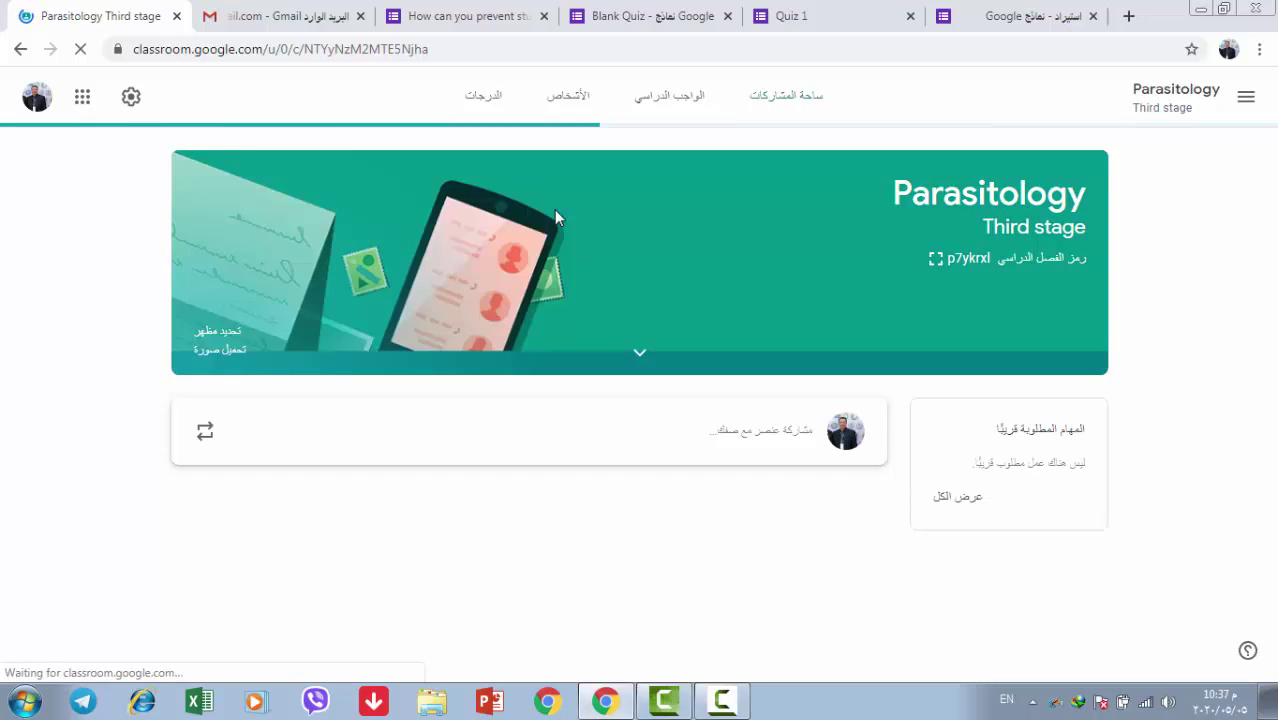
pyautogui.click(667, 103)
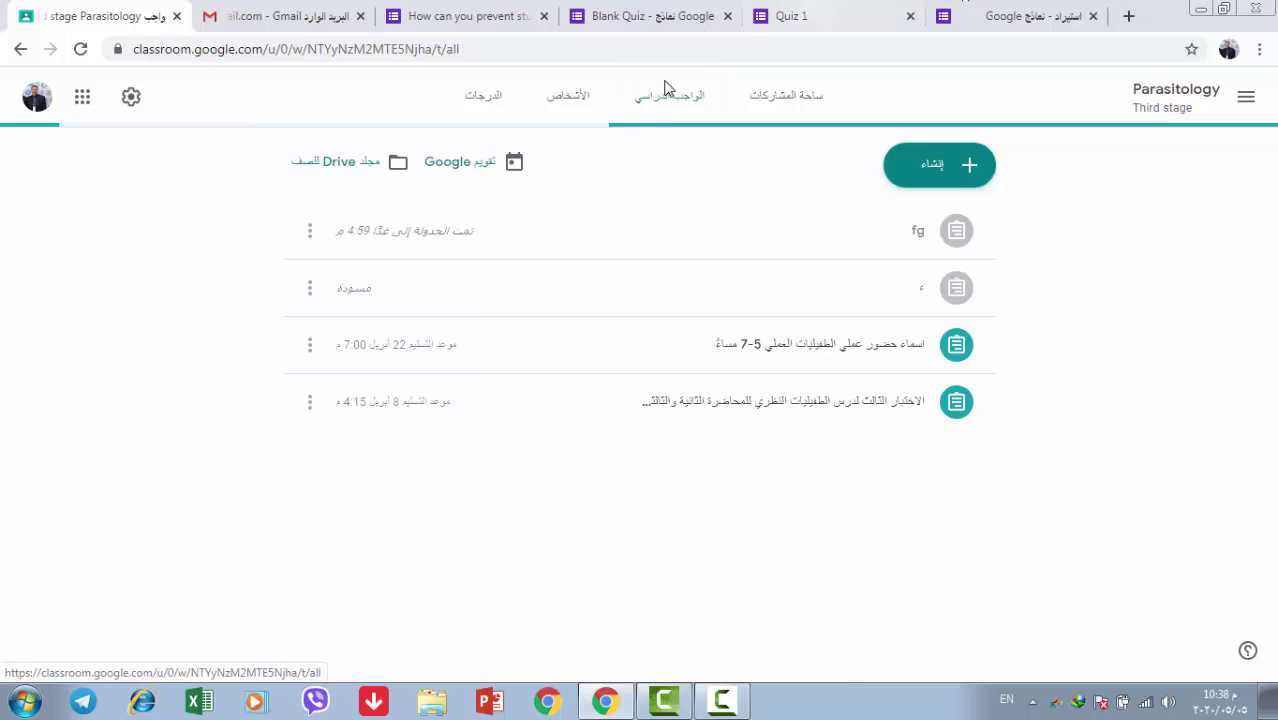
pyautogui.click(930, 172)
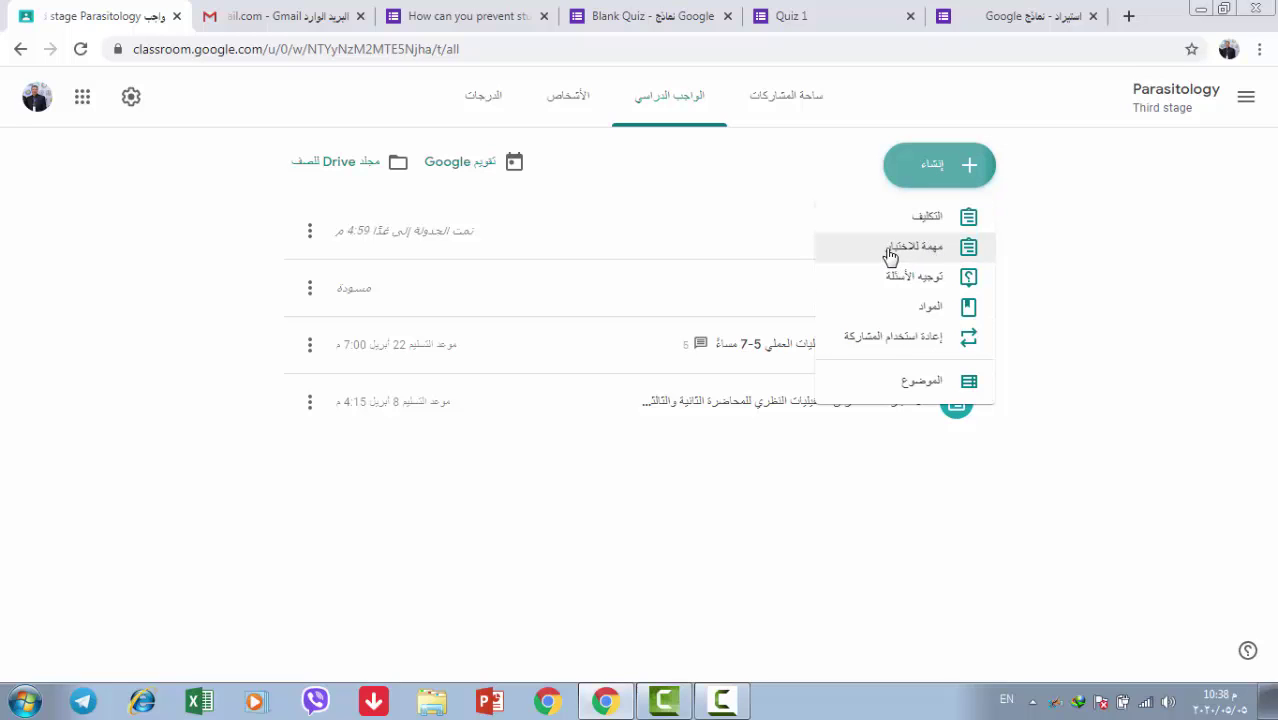
# Create a Quiz assignment with a Blank Quiz attached, titled '.', and begin its instructions
pyautogui.click(890, 256)
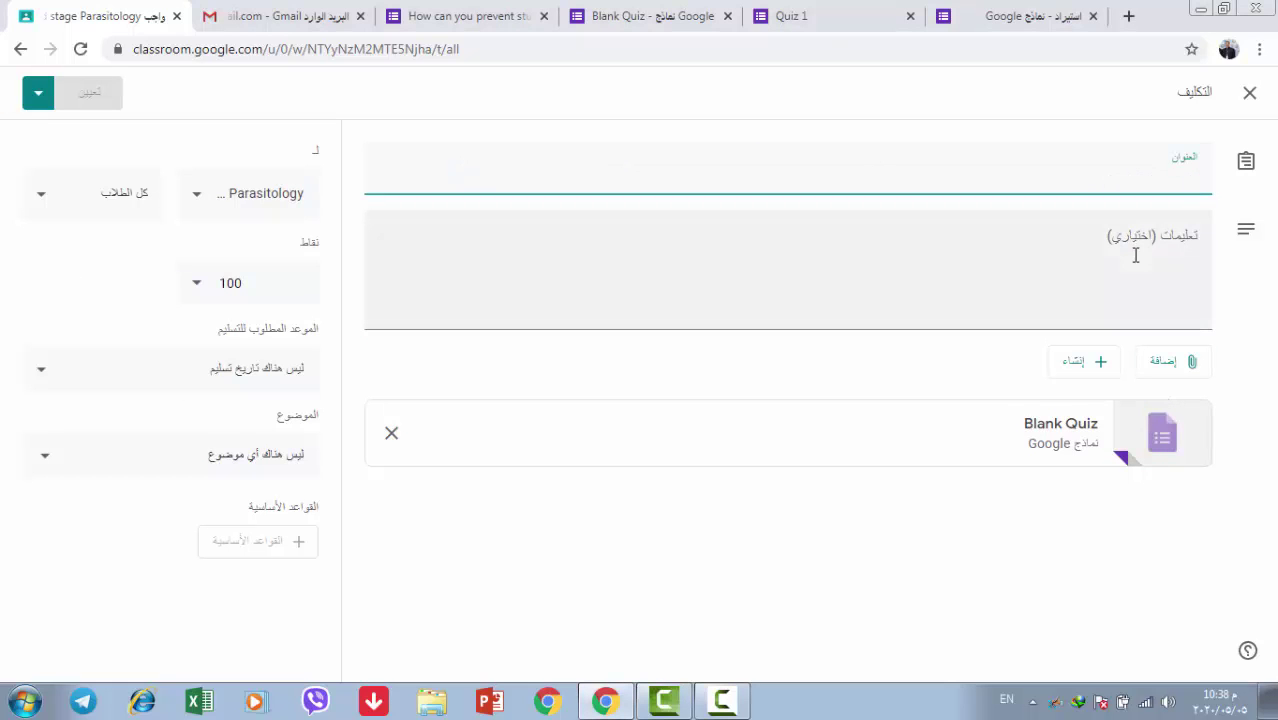
pyautogui.write('.')
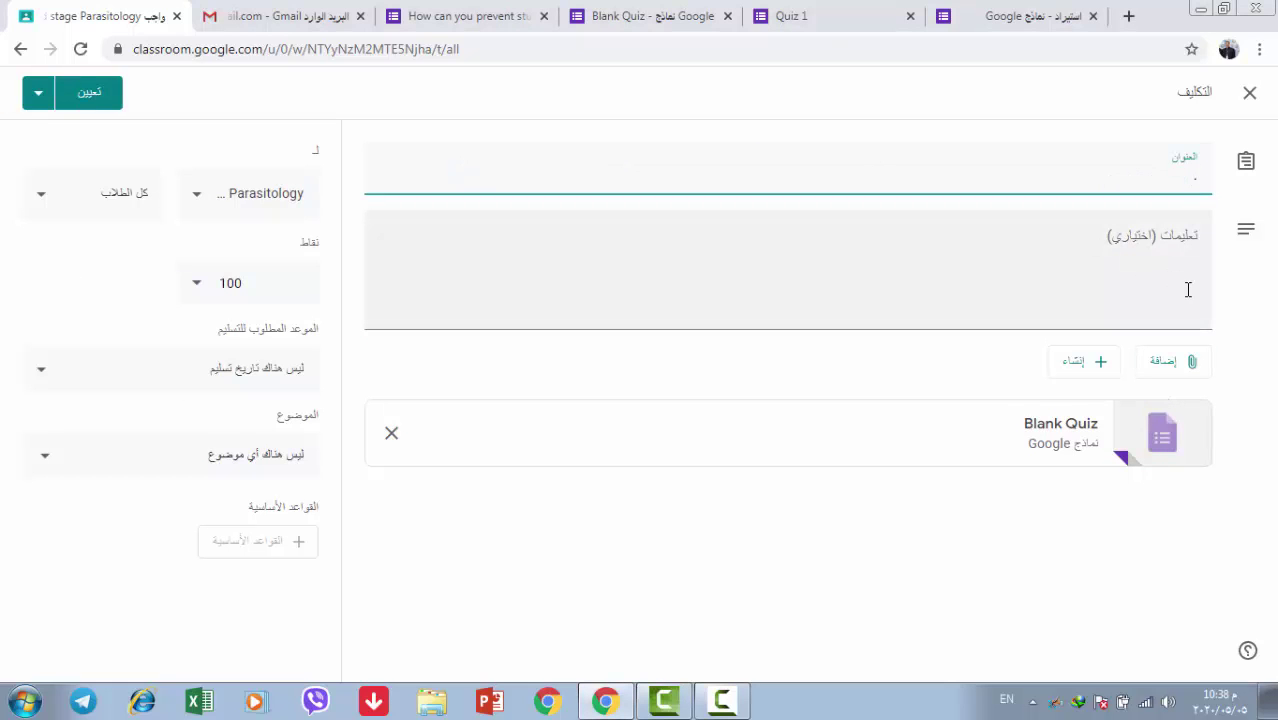
pyautogui.click(1188, 289)
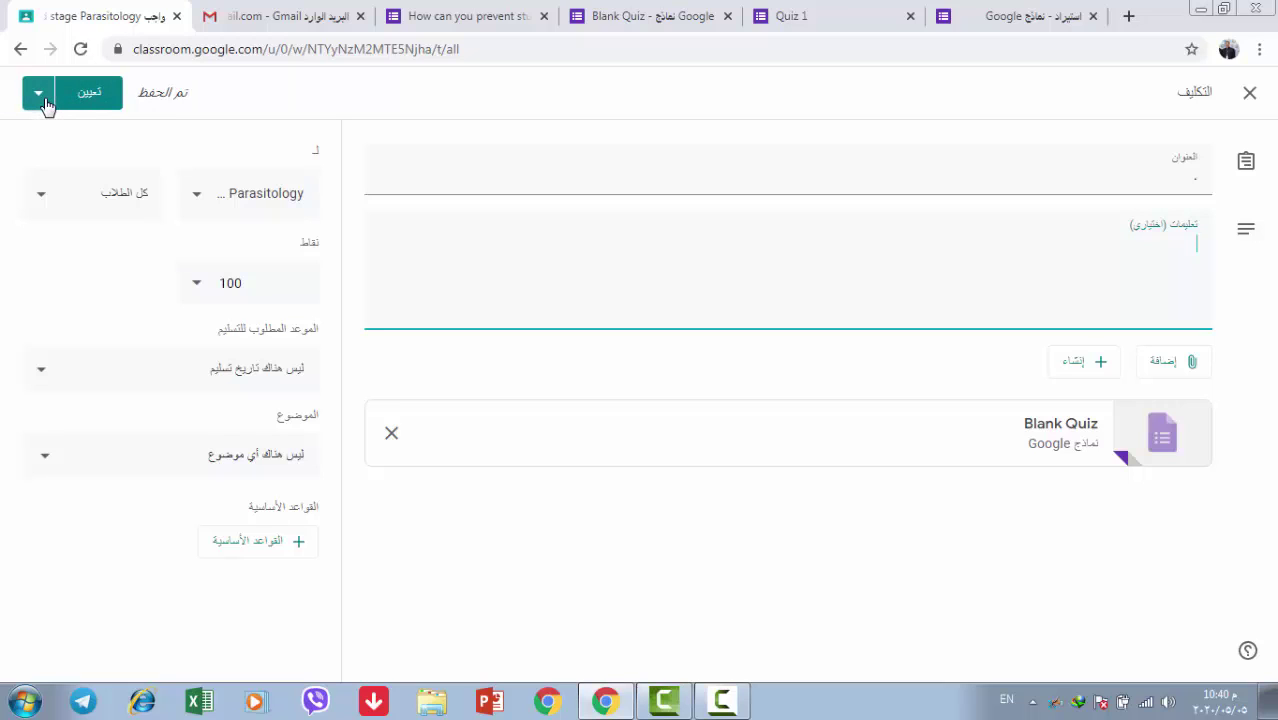
# Make the quiz assignment due 2020/05/06 at 11:59 PM
pyautogui.click(236, 377)
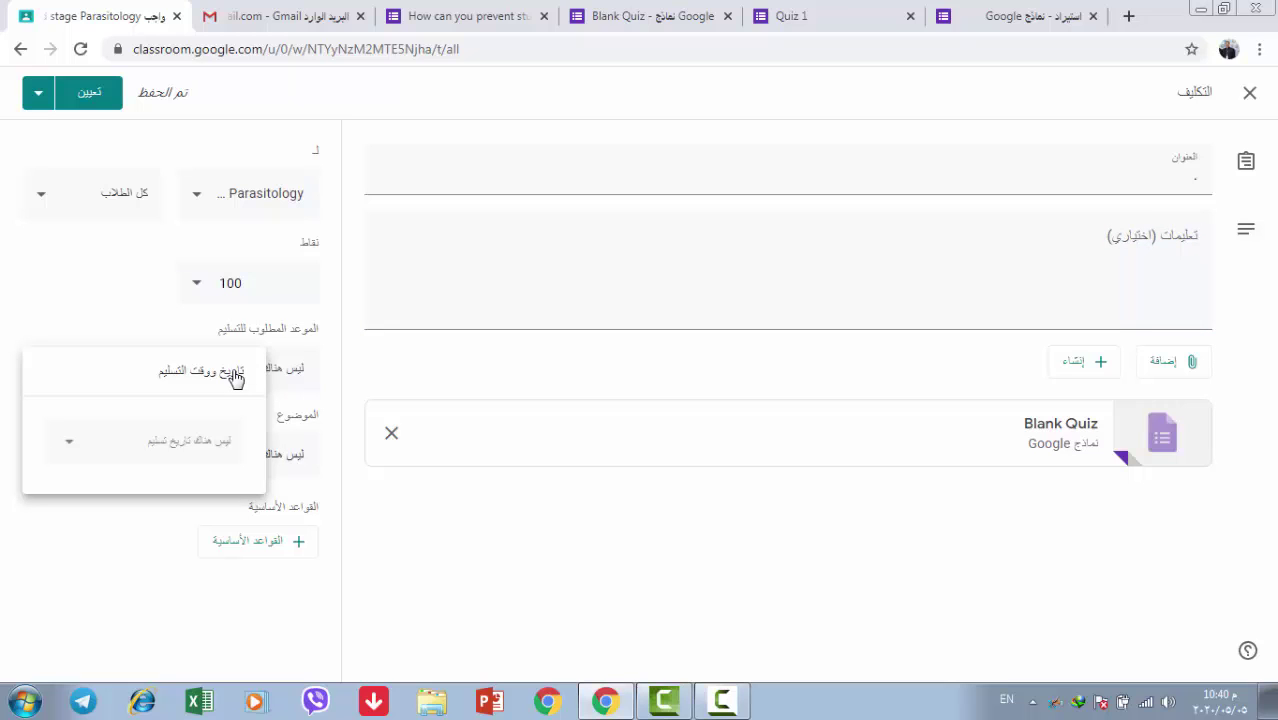
pyautogui.click(189, 449)
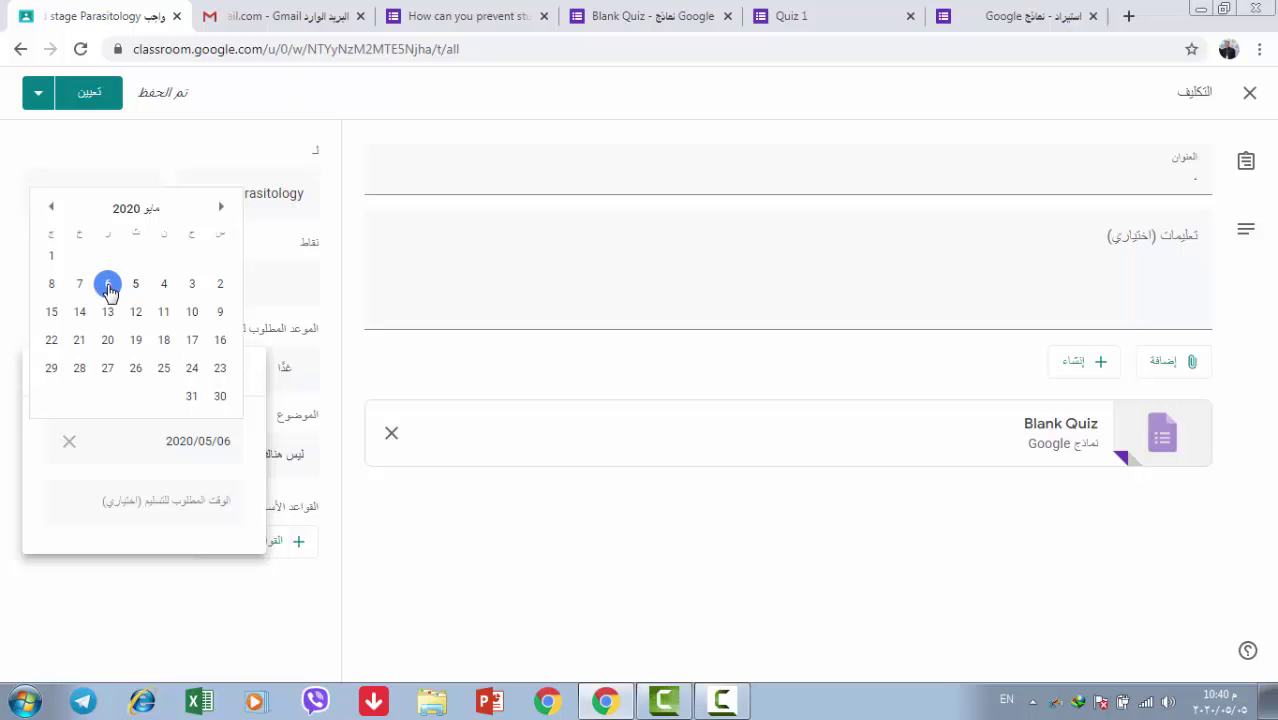
pyautogui.click(185, 510)
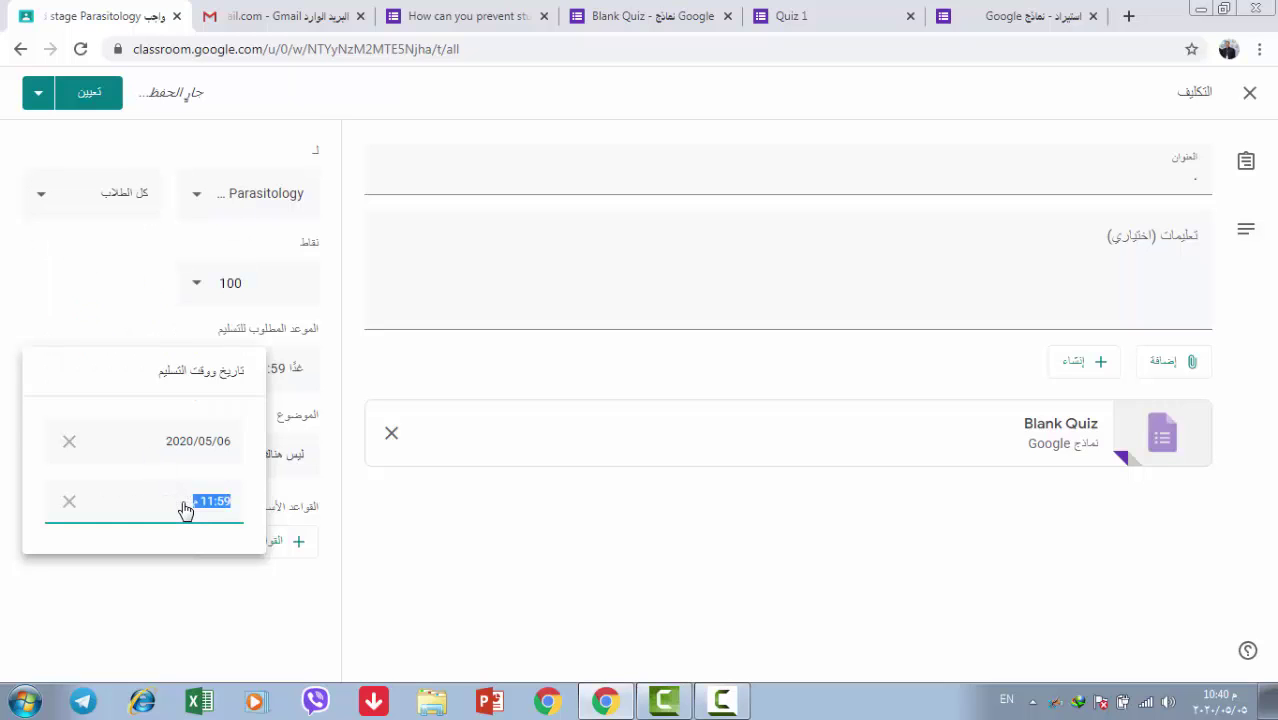
pyautogui.click(207, 577)
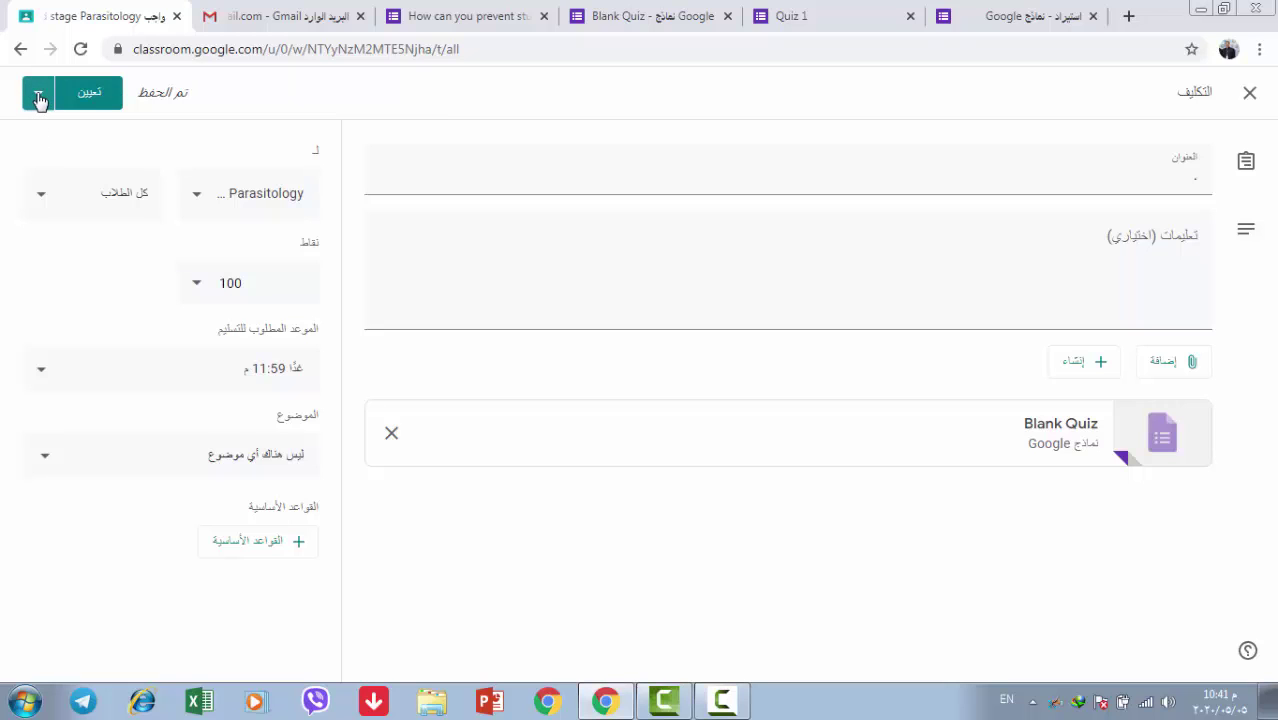
pyautogui.click(38, 98)
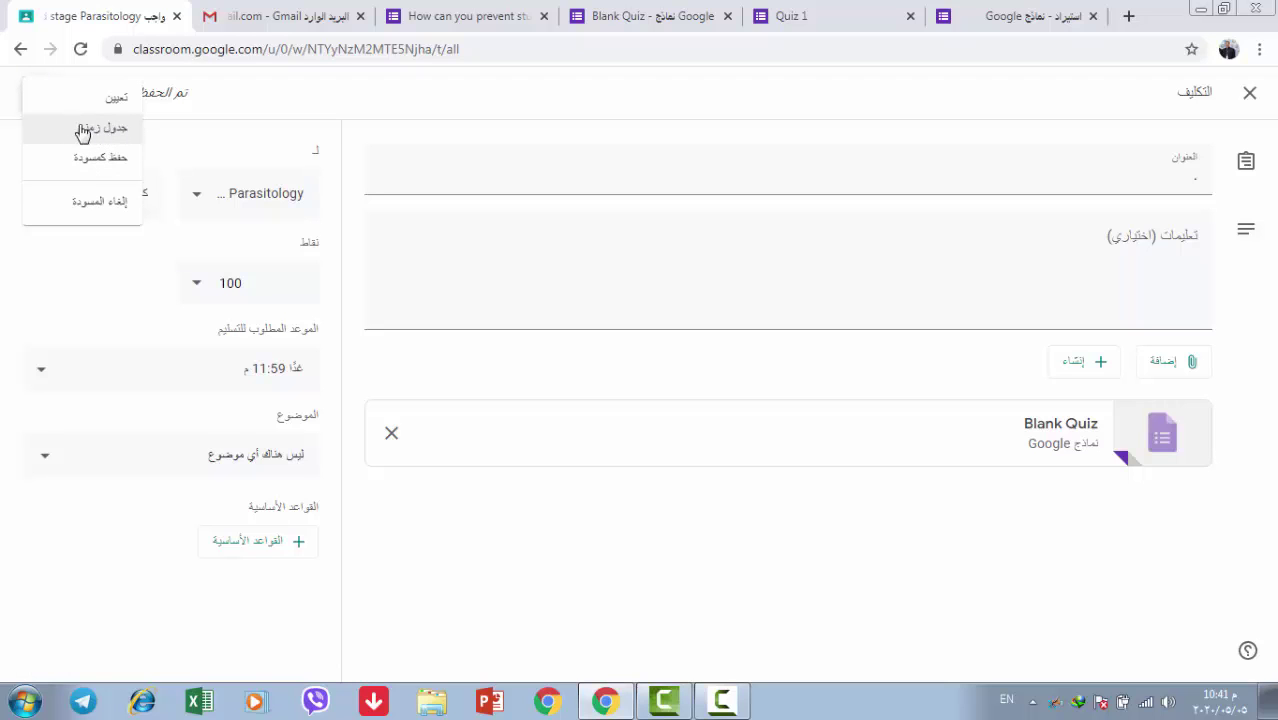
pyautogui.click(92, 131)
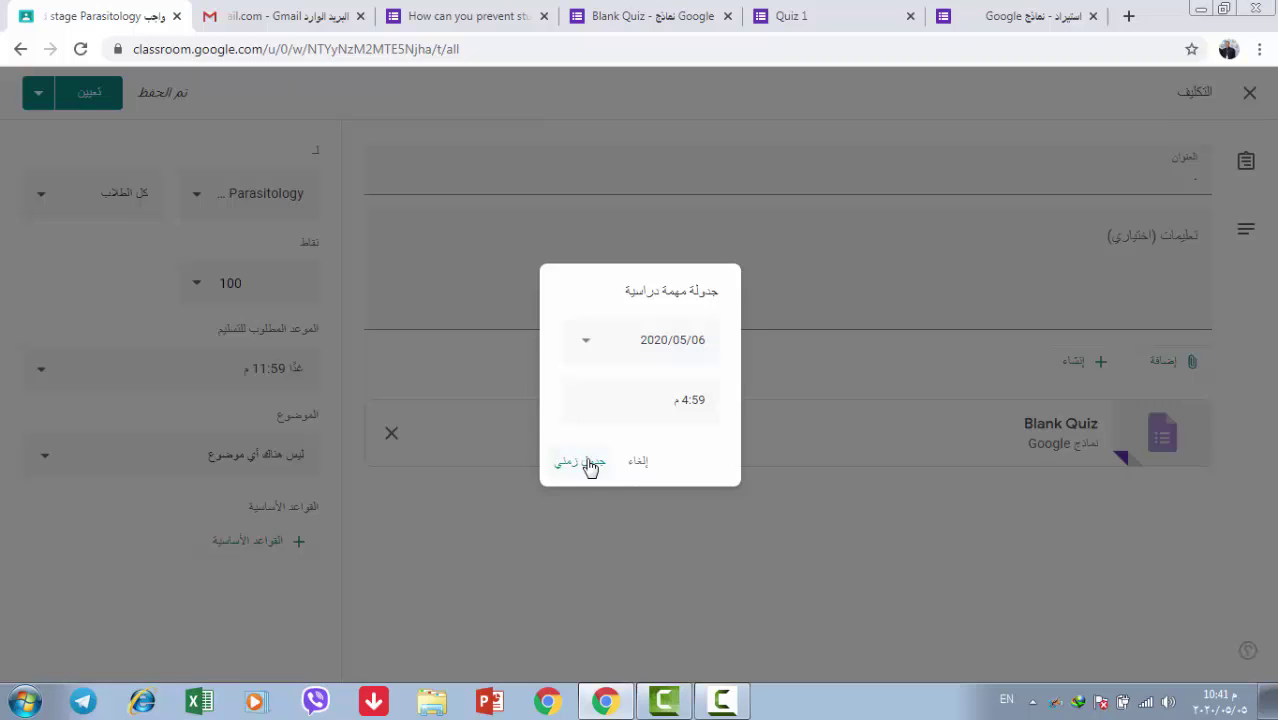
pyautogui.click(638, 462)
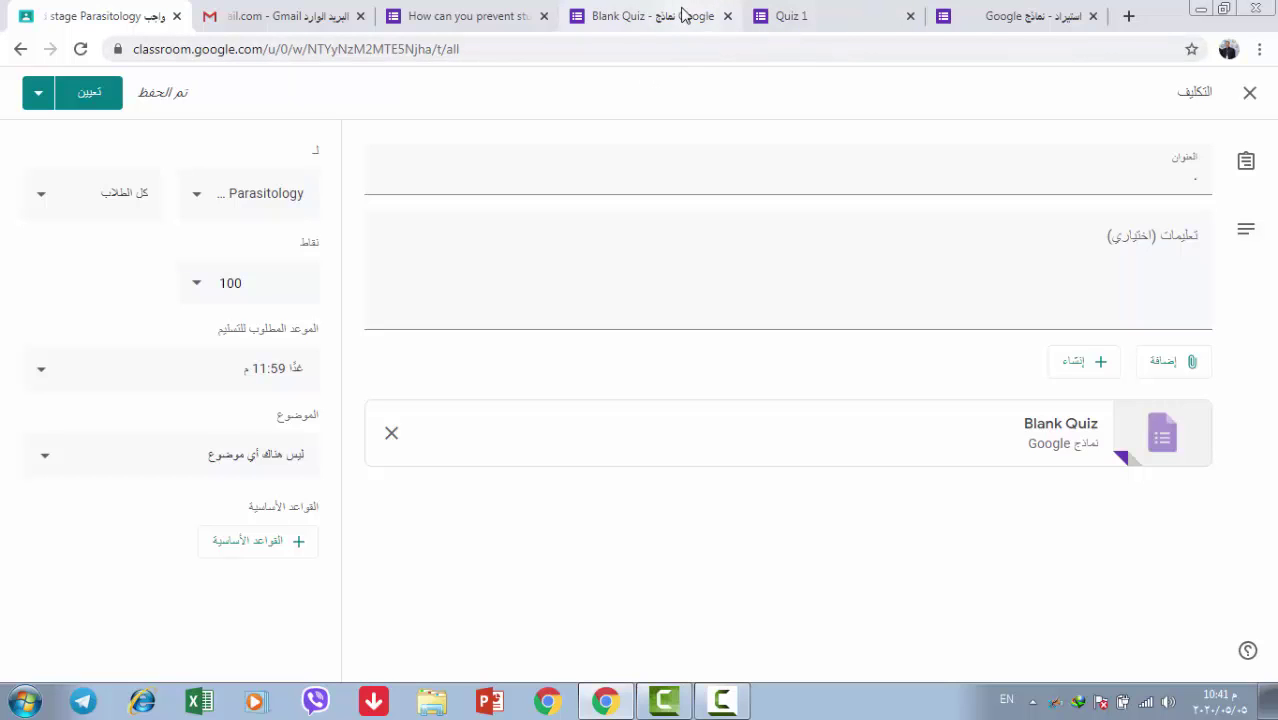
# Check the next page of the quiz form, then switch to the Blank Quiz form editor
pyautogui.click(510, 12)
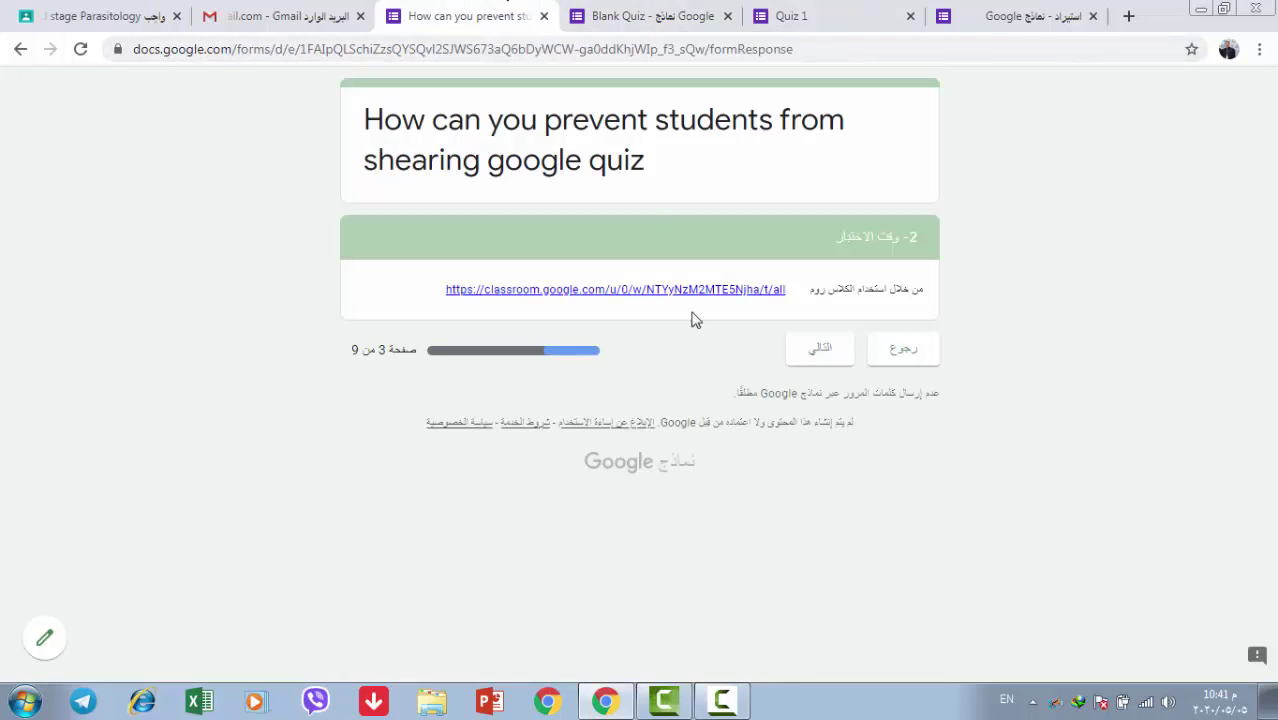
pyautogui.click(820, 352)
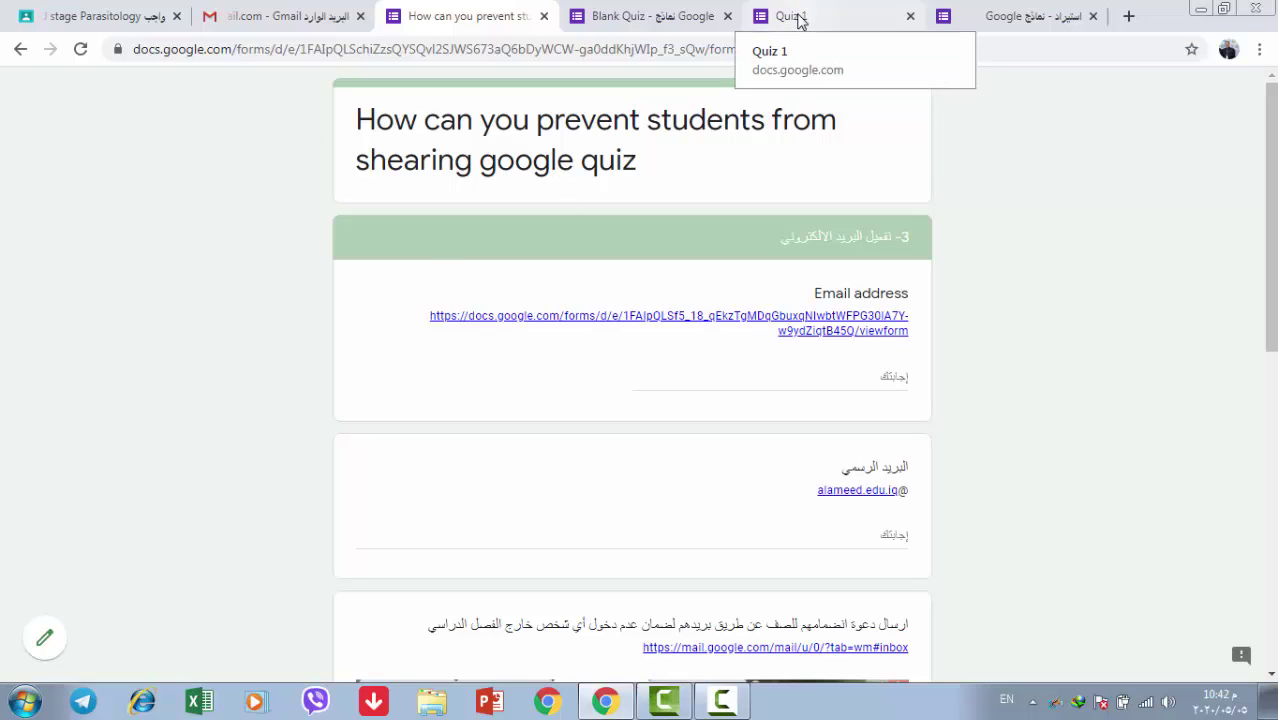
pyautogui.click(673, 20)
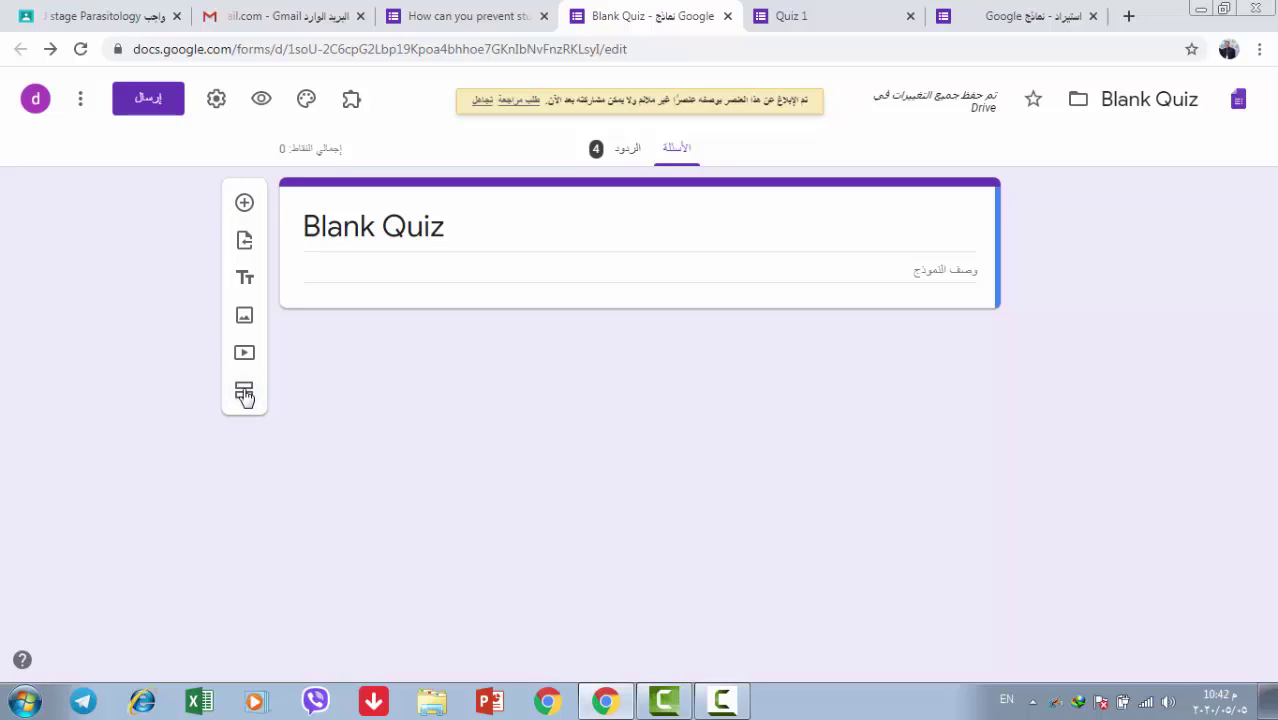
# Add a required Short answer question titled 'name', and dismiss the yellow warning banner
pyautogui.click(245, 204)
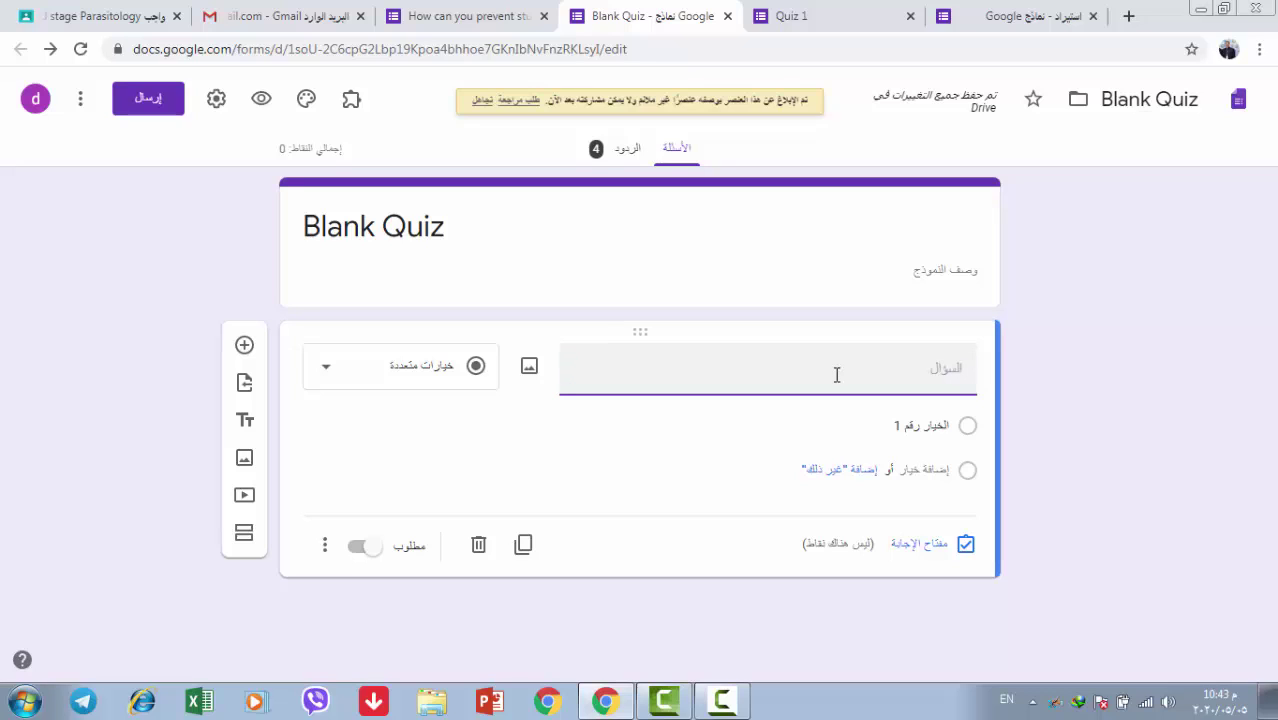
pyautogui.write('hgh')
pyautogui.press('BackSpace')
pyautogui.press('BackSpace')
pyautogui.press('BackSpace')
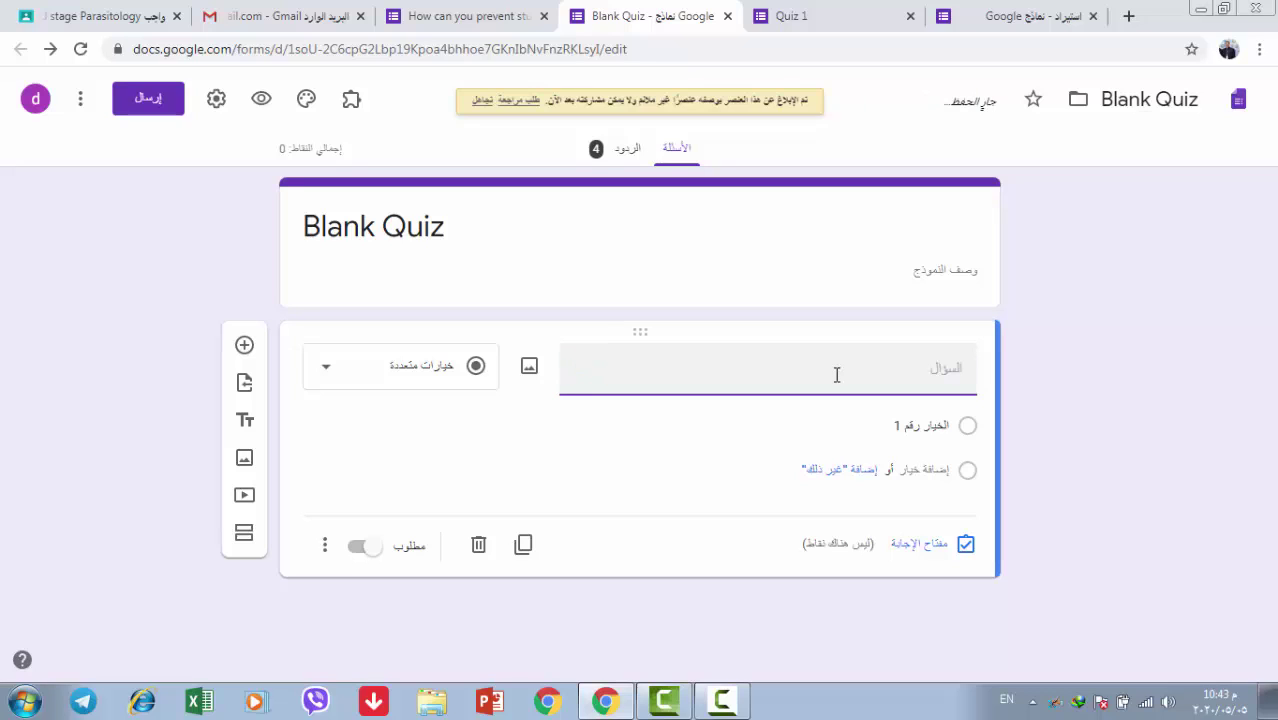
pyautogui.write('name :')
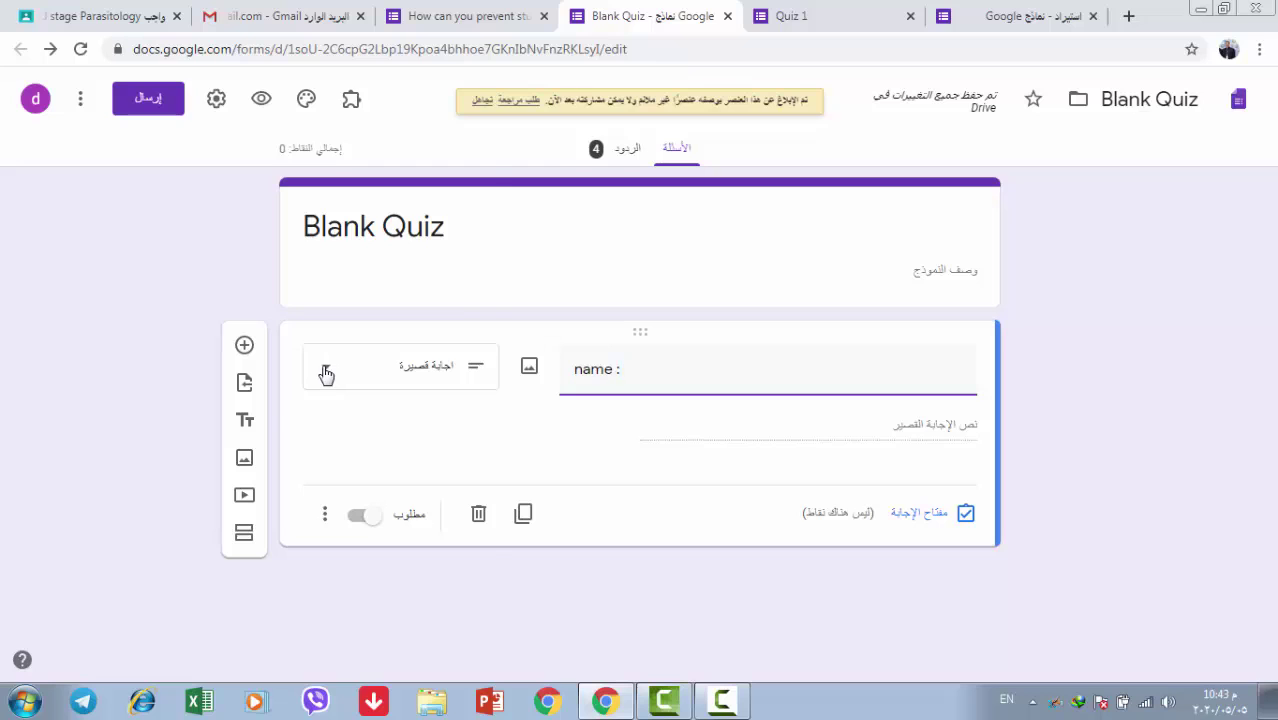
pyautogui.click(326, 374)
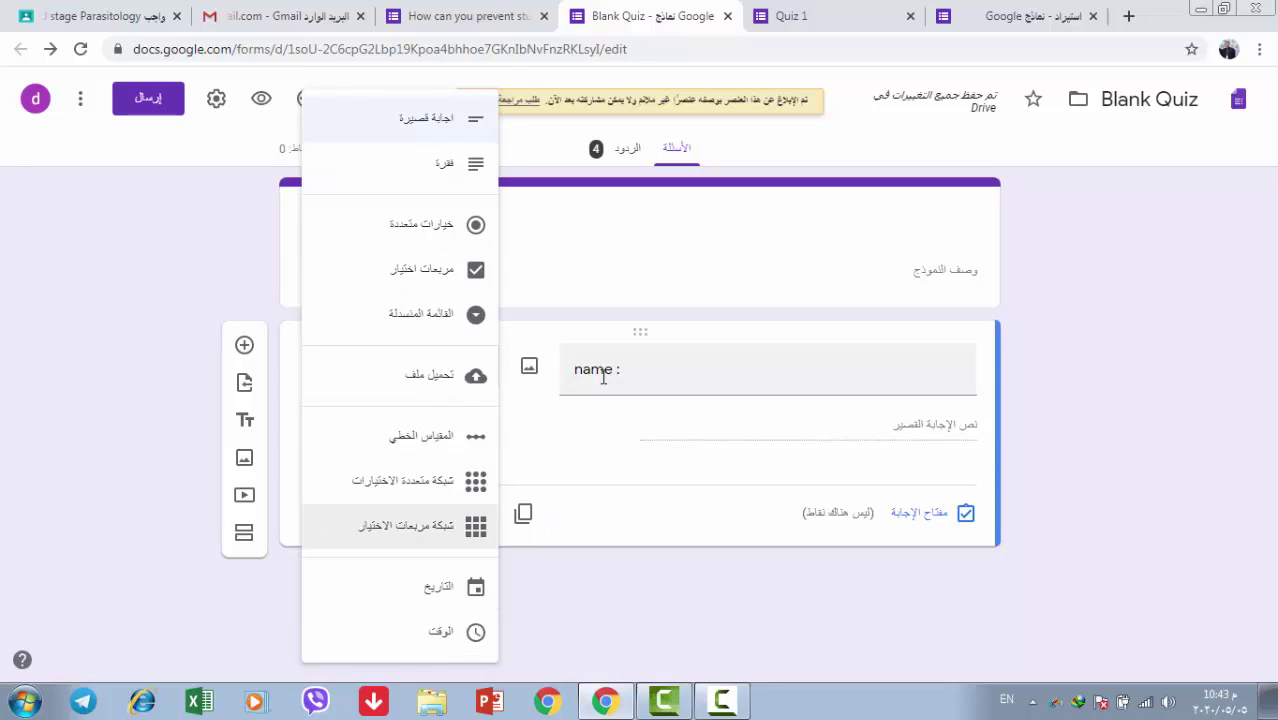
pyautogui.click(413, 122)
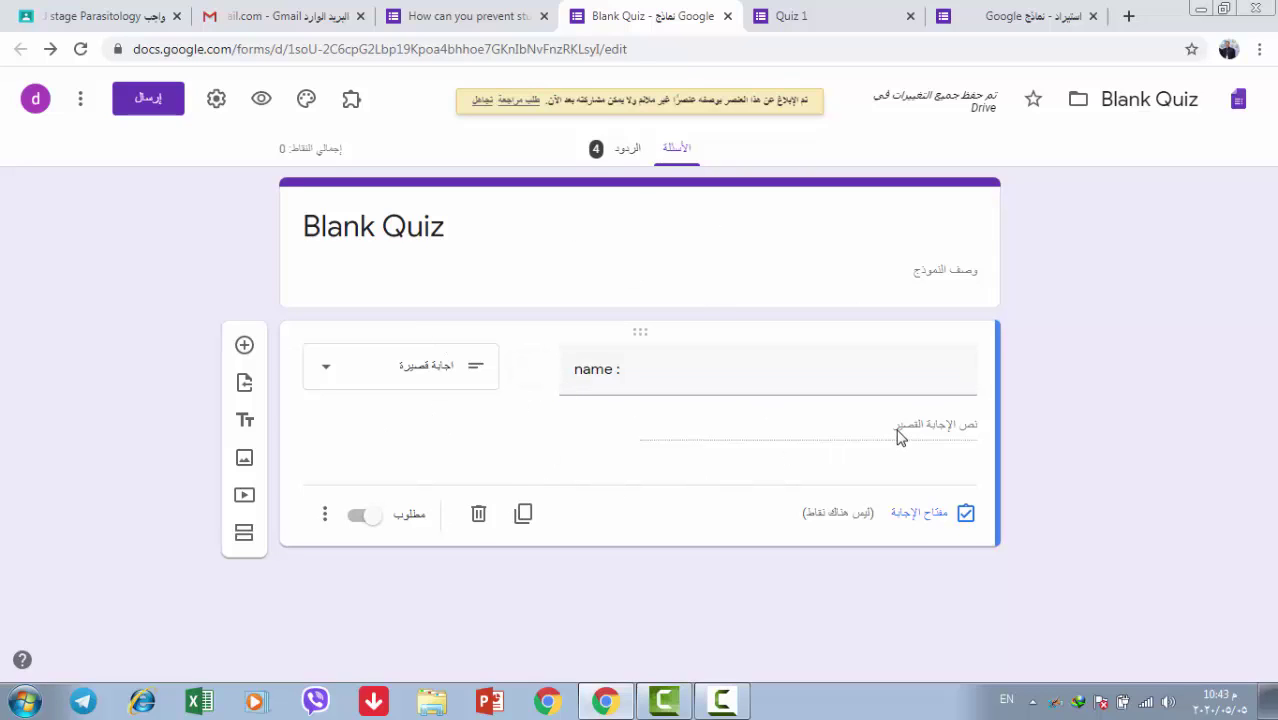
pyautogui.click(364, 524)
pyautogui.click(482, 101)
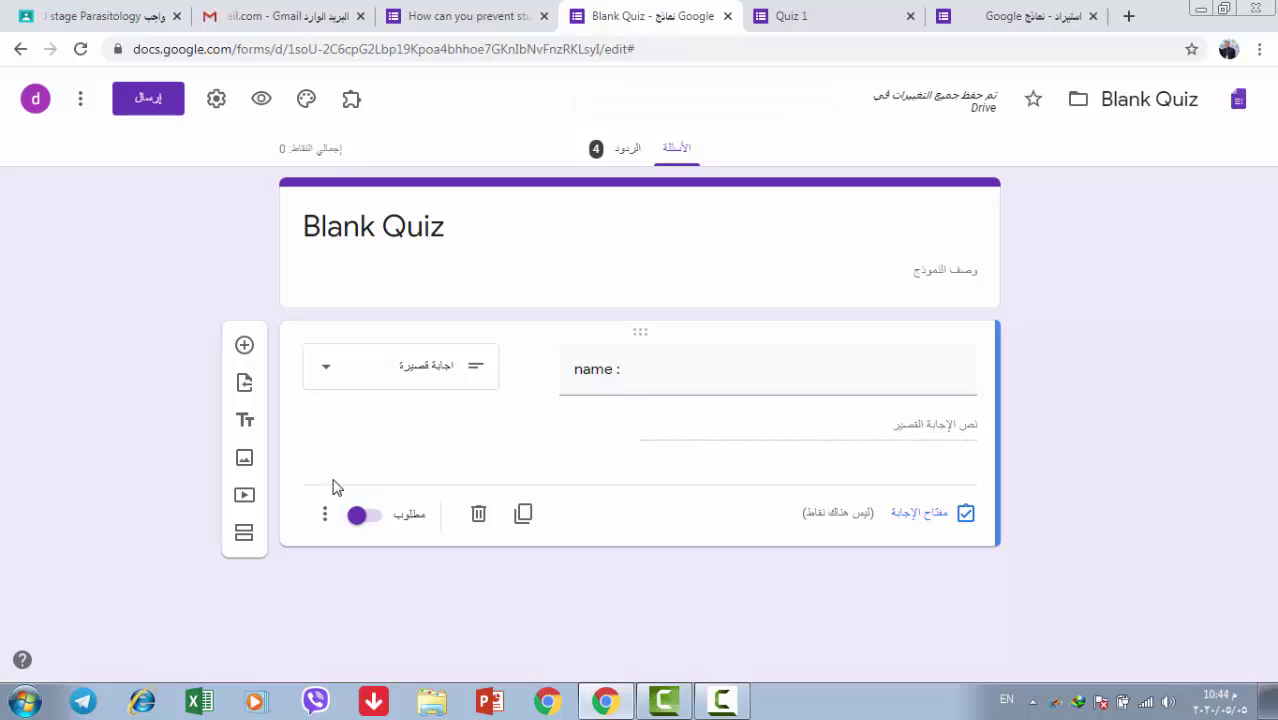
# Add a required question titled 'email address' below the name question
pyautogui.click(244, 345)
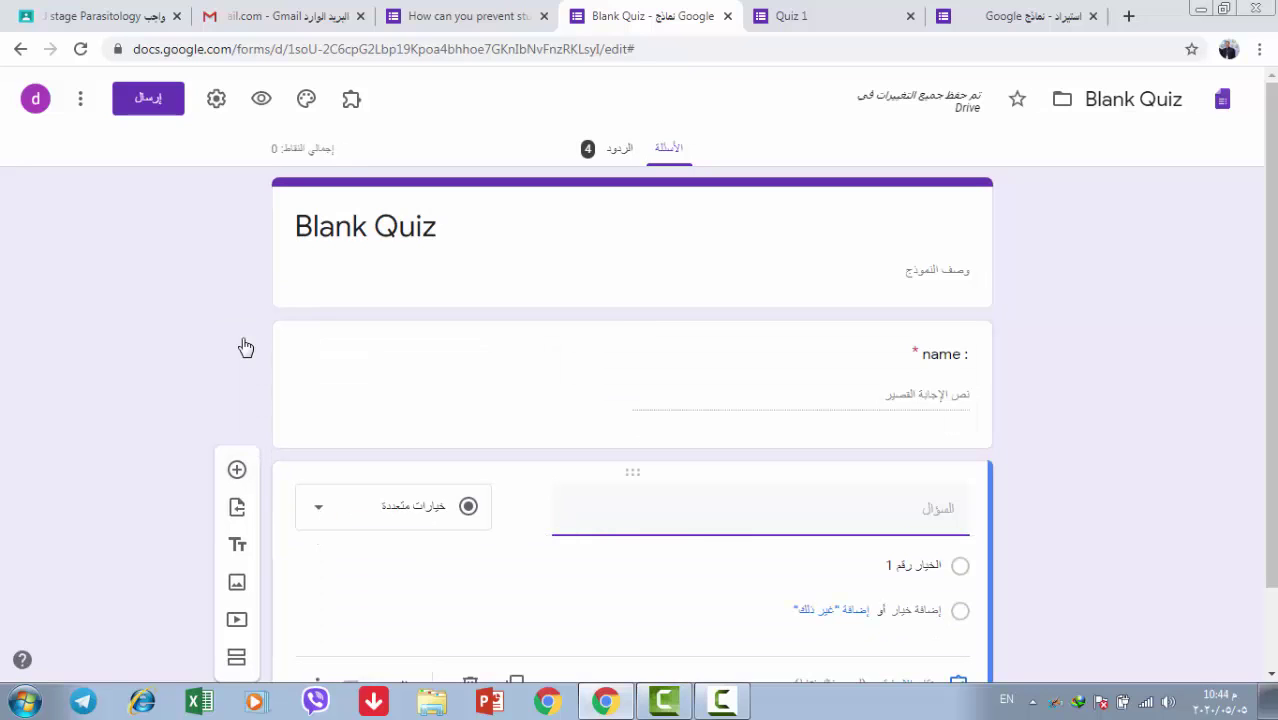
pyautogui.write('e')
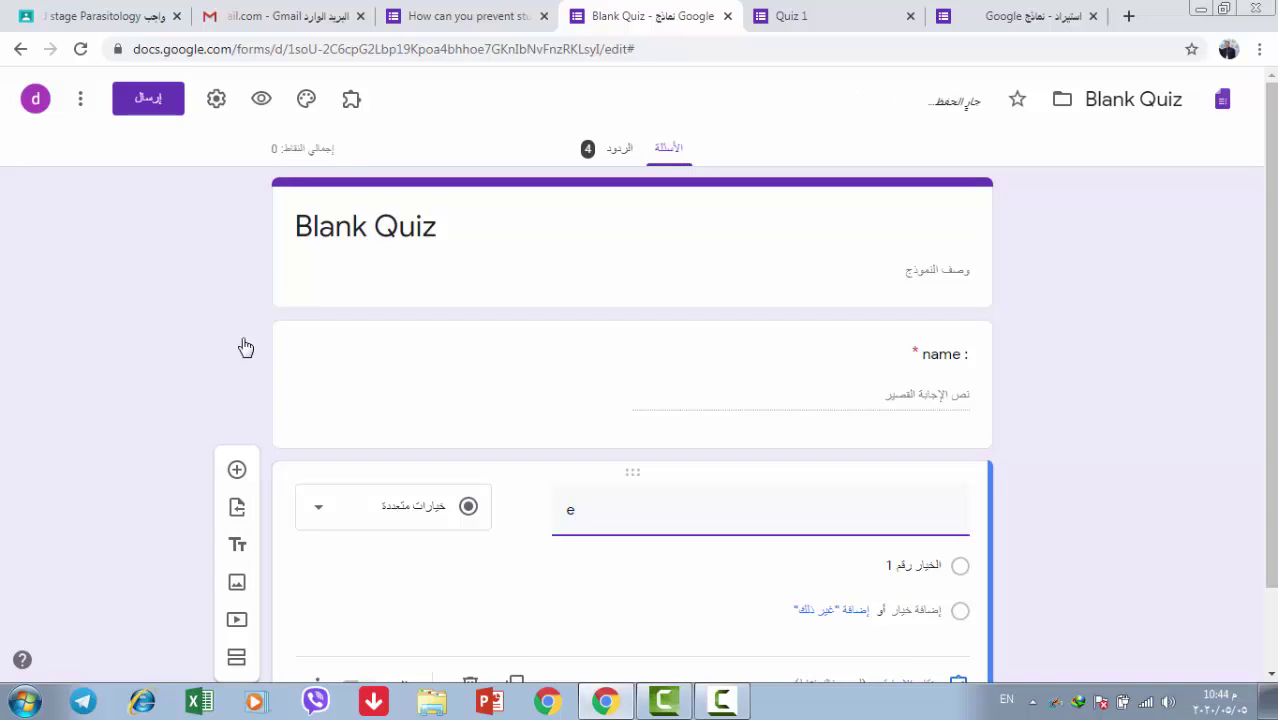
pyautogui.write('mail ad')
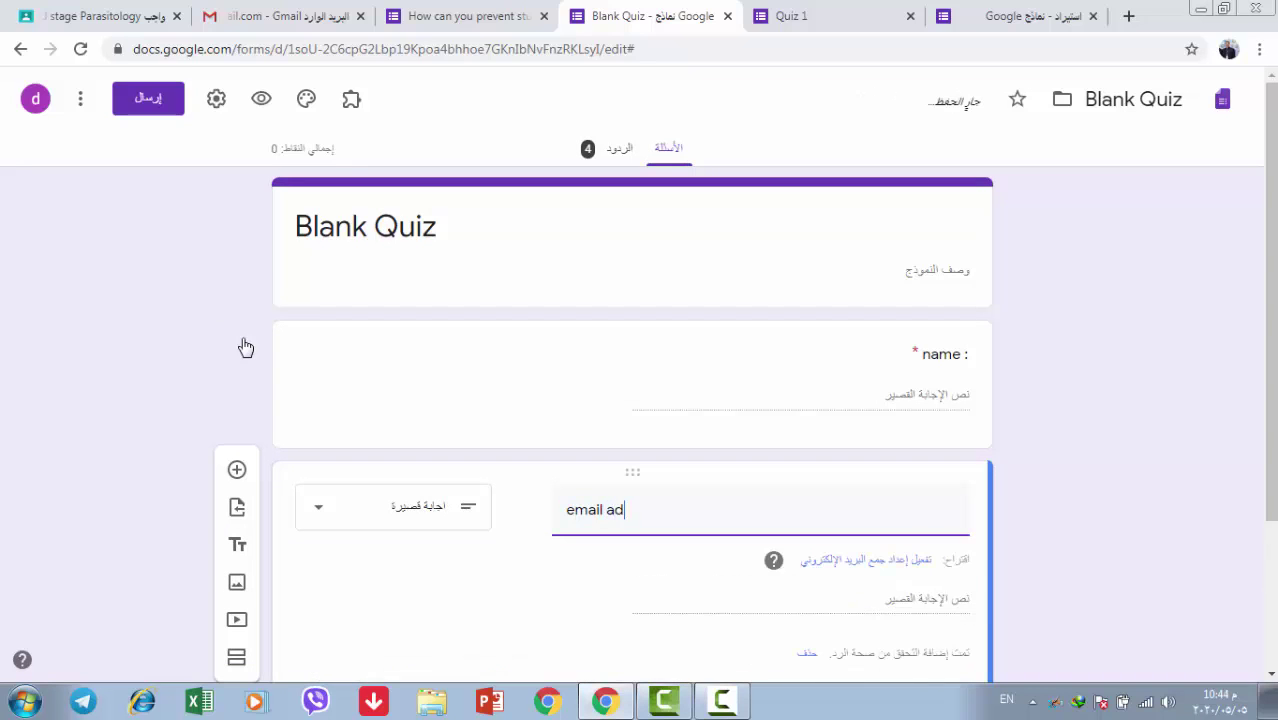
pyautogui.write('dress')
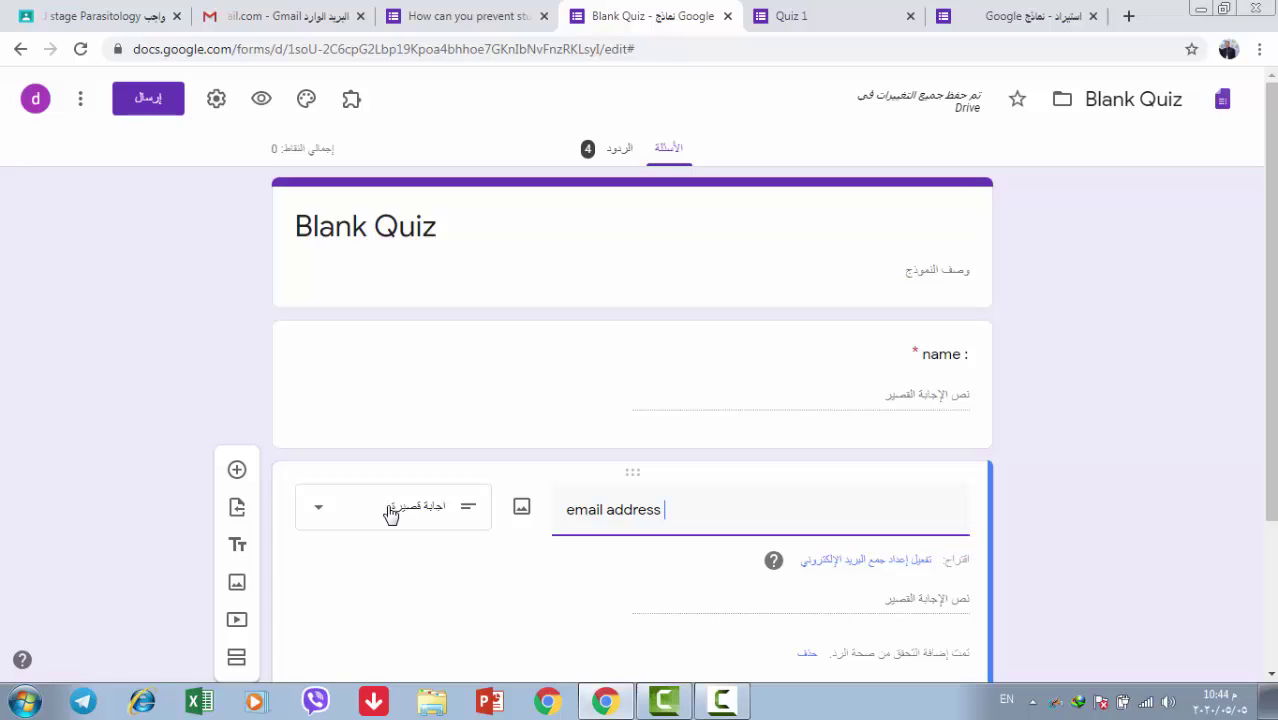
pyautogui.scroll(-1, 1274, 432)
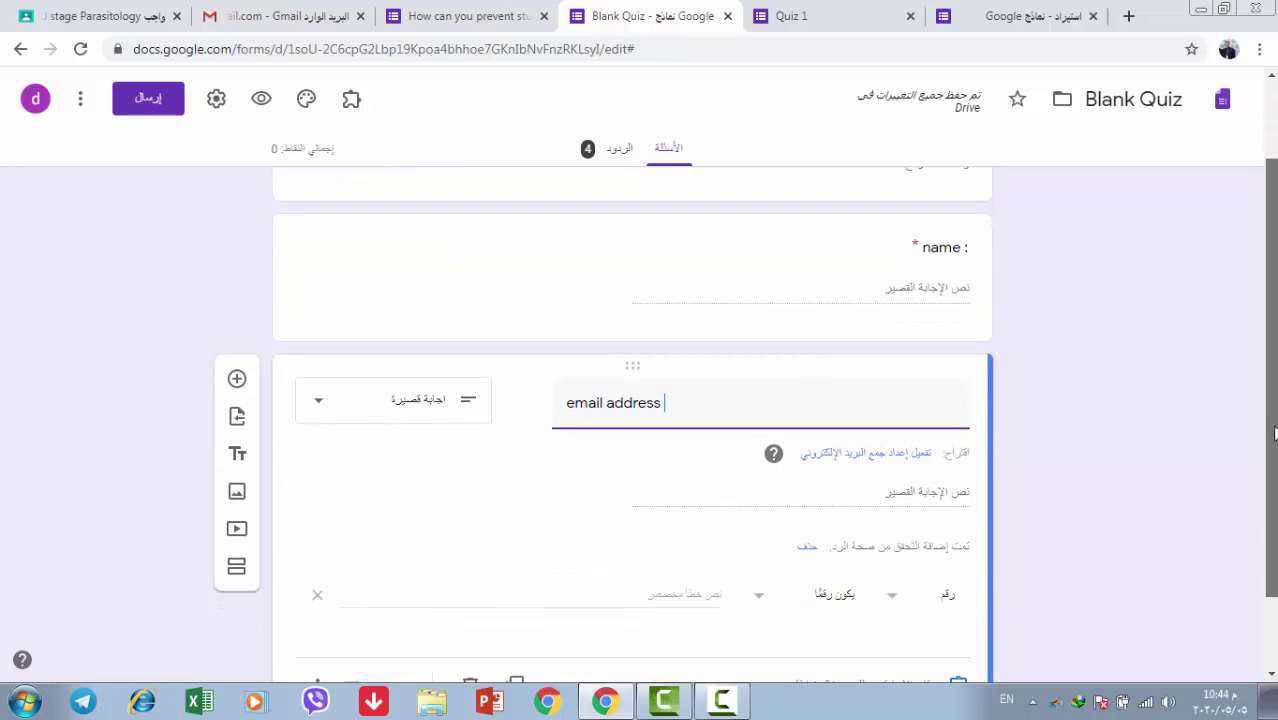
pyautogui.moveTo(1274, 432); pyautogui.dragTo(1272, 465)
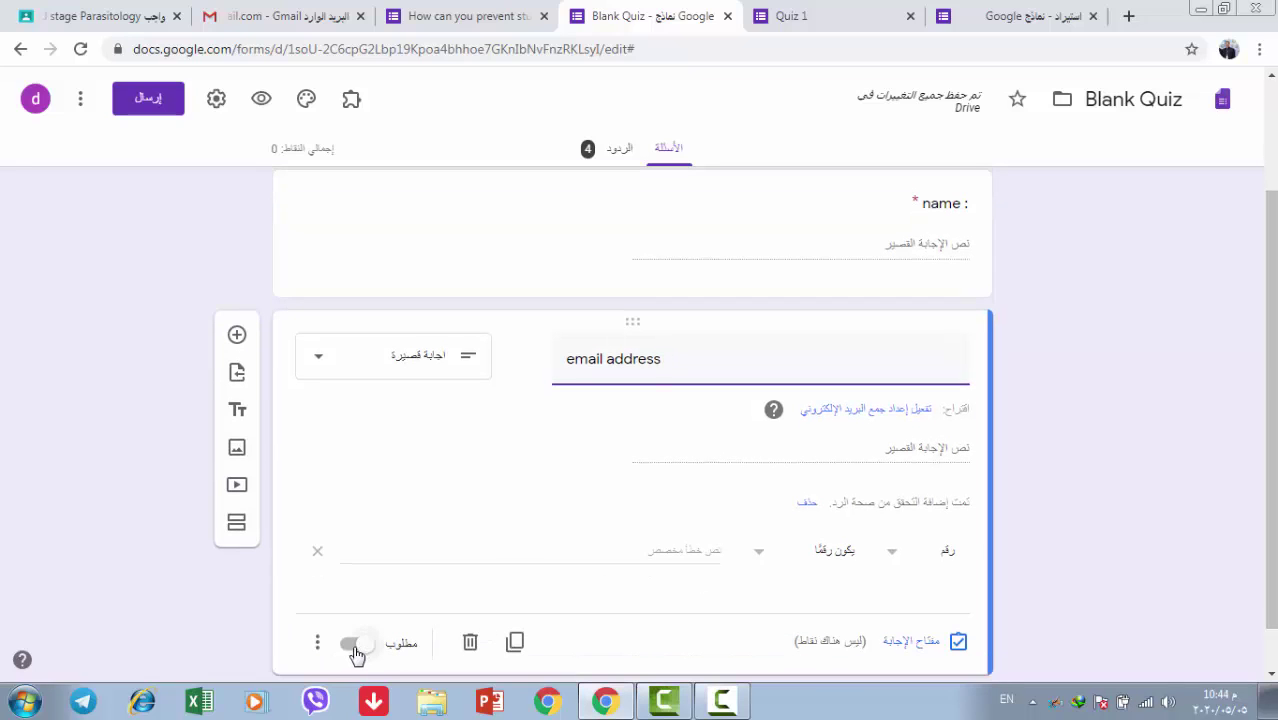
pyautogui.click(356, 648)
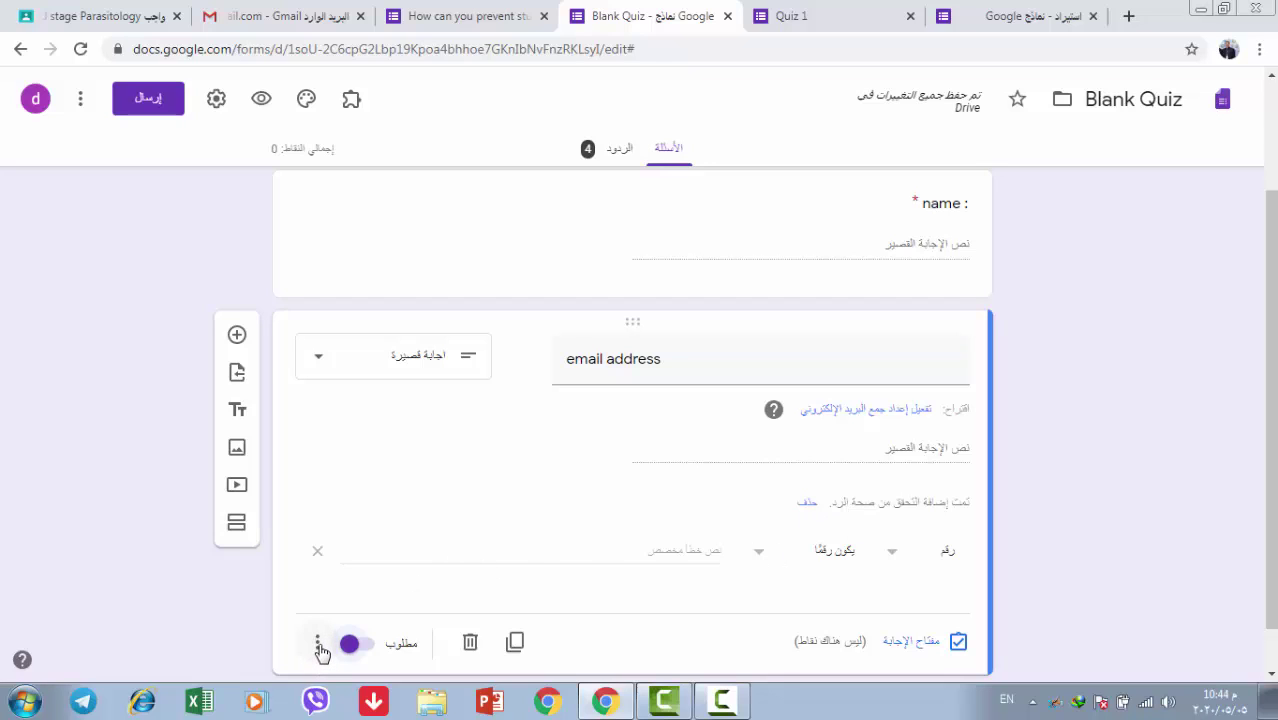
# List the response-validation types (Number, Text, Length, Regex) for the email address question
pyautogui.click(317, 645)
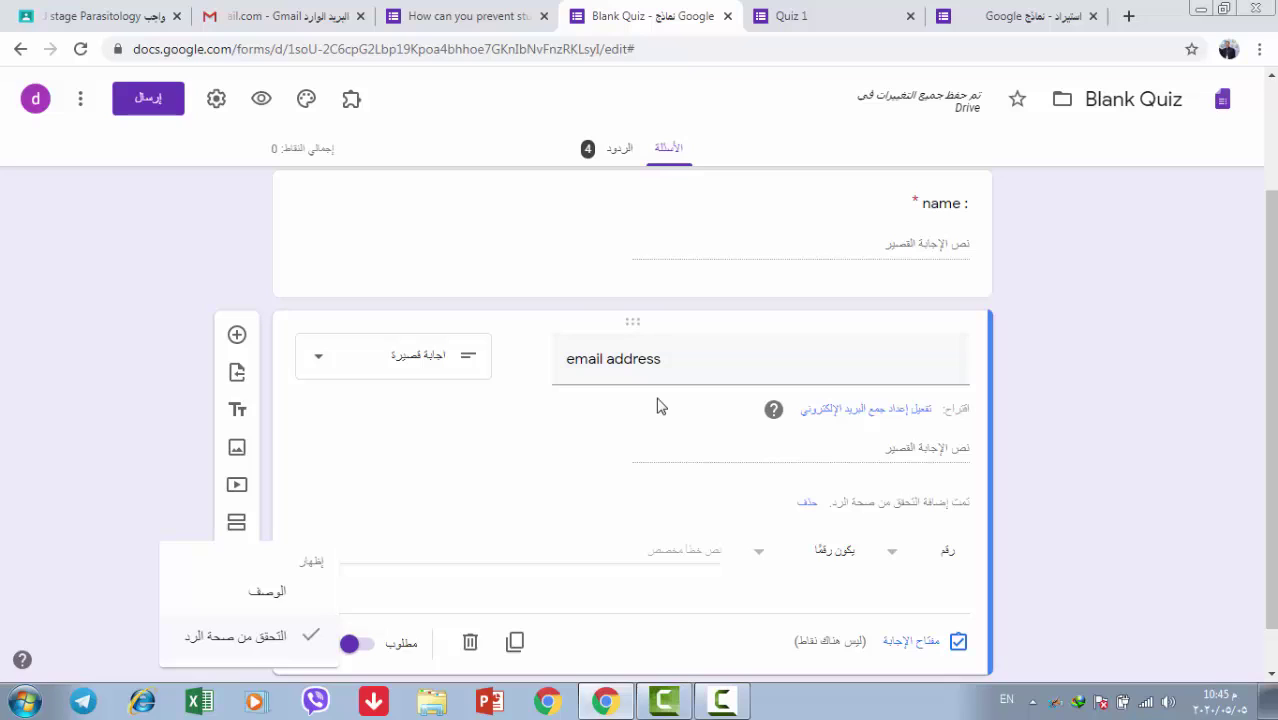
pyautogui.click(896, 560)
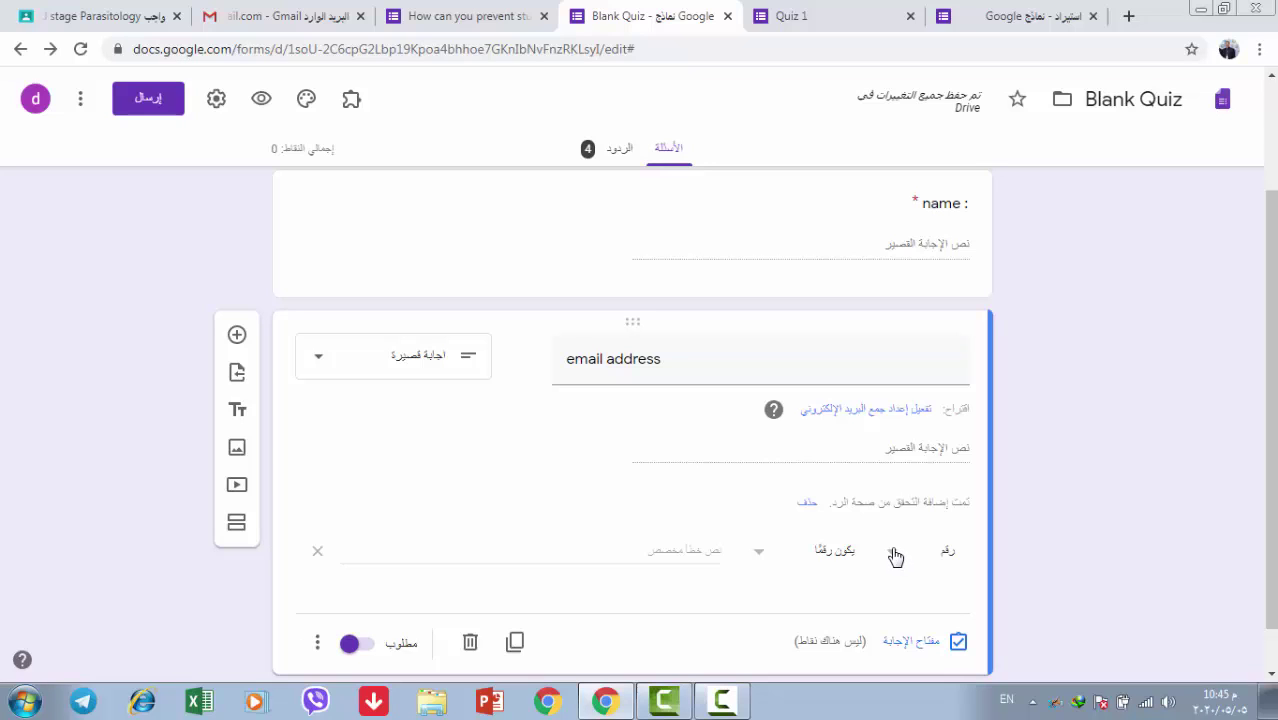
pyautogui.click(895, 557)
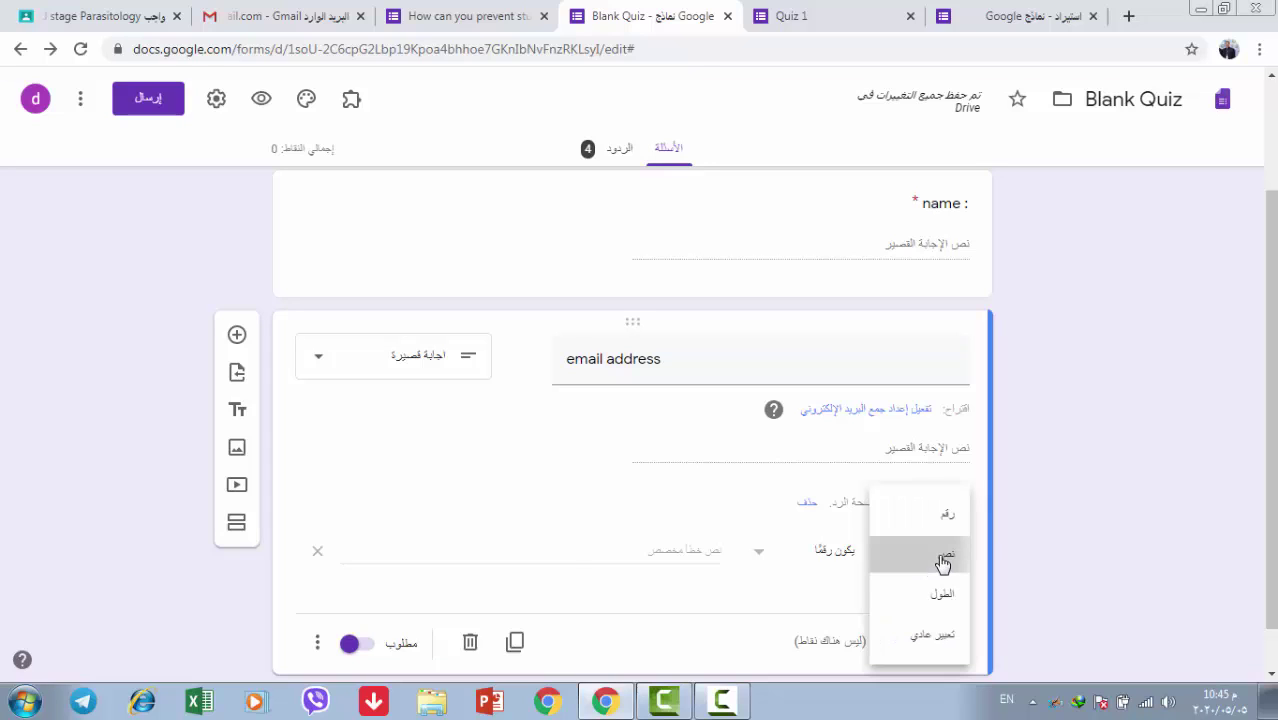
# Change the email address question's validation to Text with the Email address condition
pyautogui.click(942, 560)
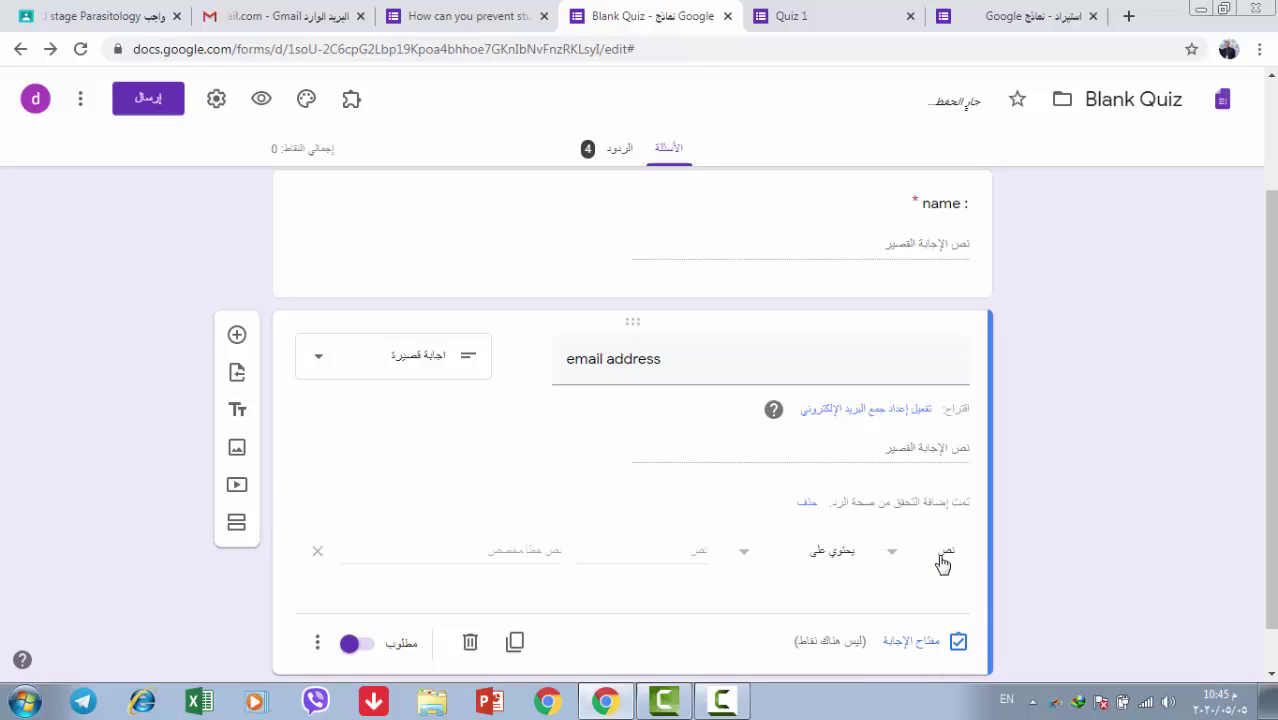
pyautogui.click(746, 556)
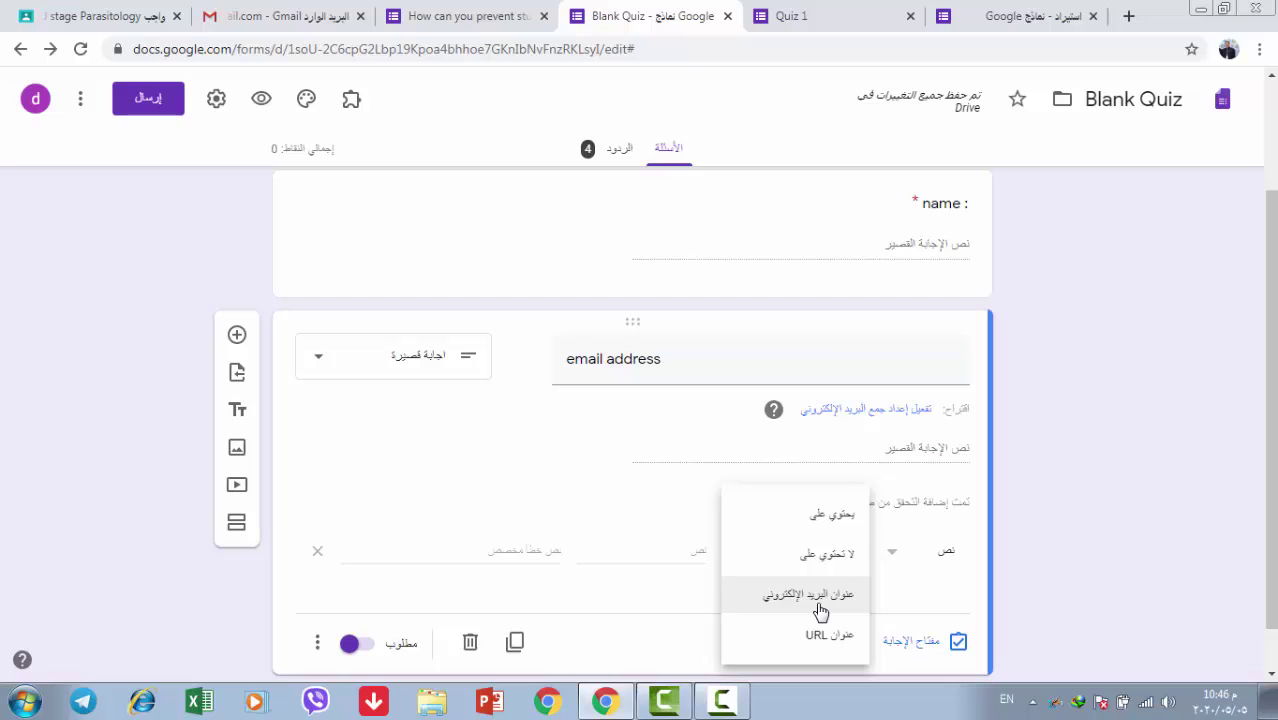
pyautogui.click(809, 600)
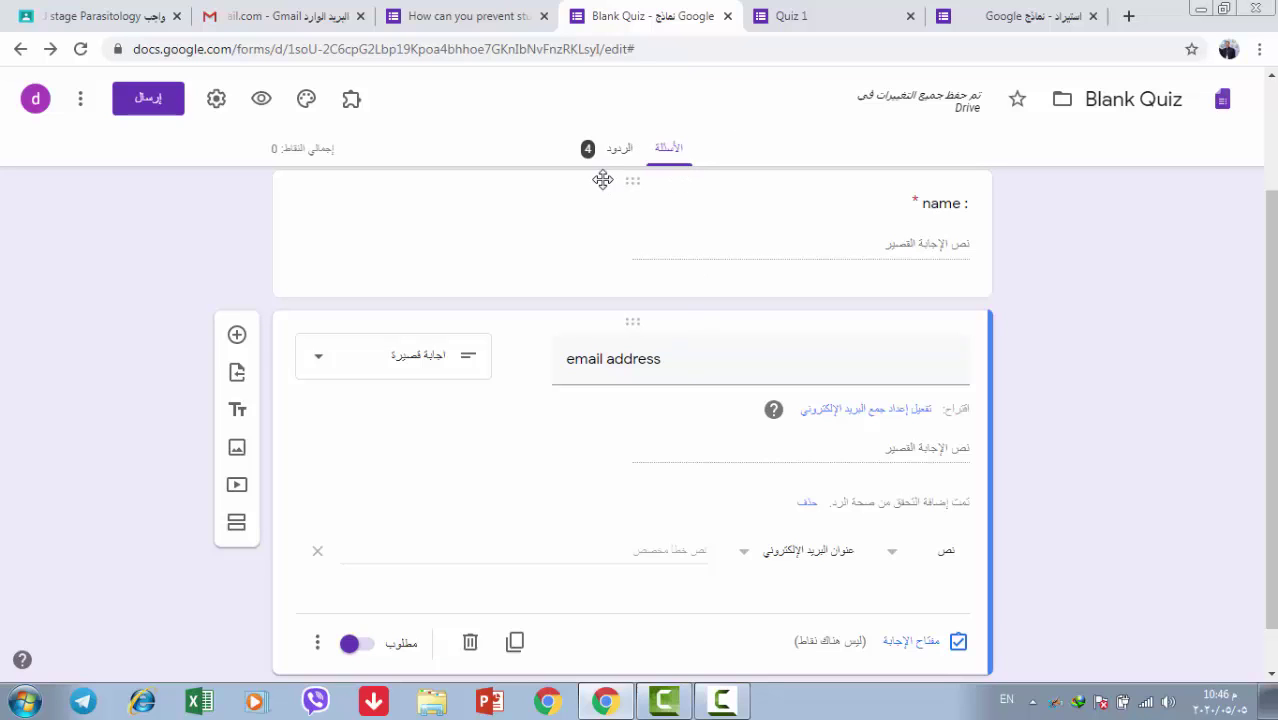
# Preview the Blank Quiz, copy its public link, try the name field, then close the preview
pyautogui.click(265, 98)
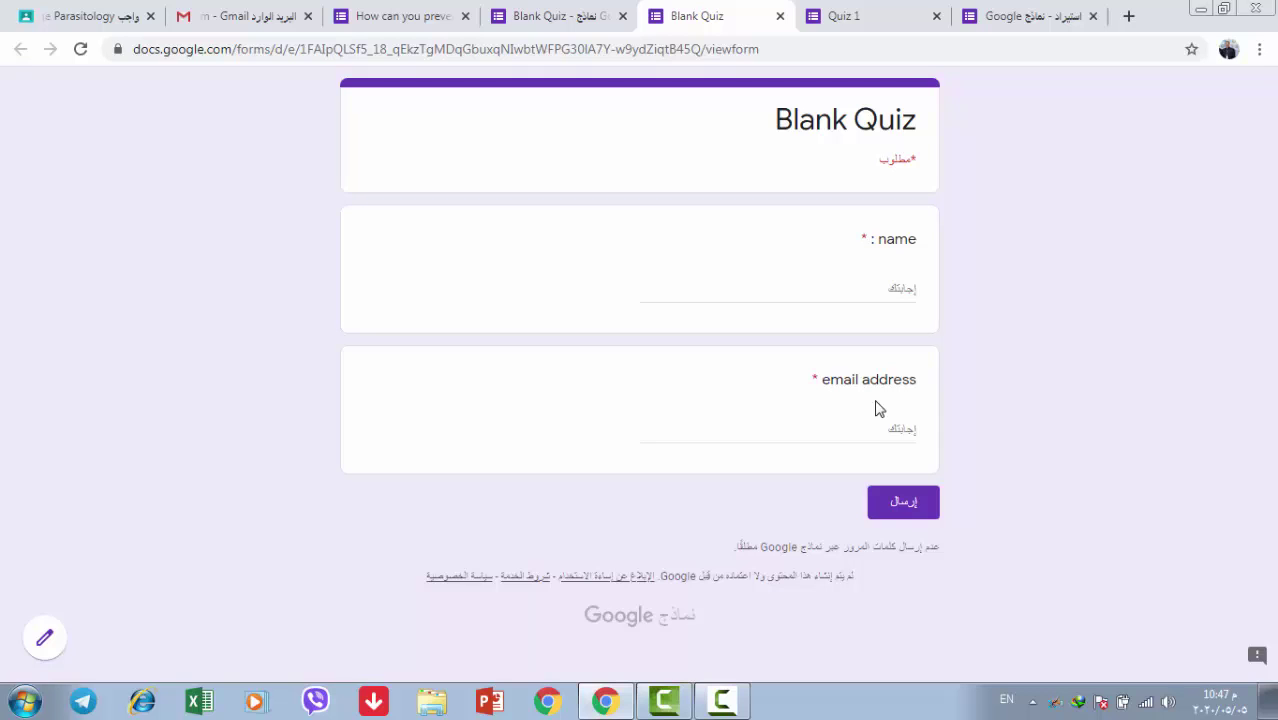
pyautogui.click(643, 53)
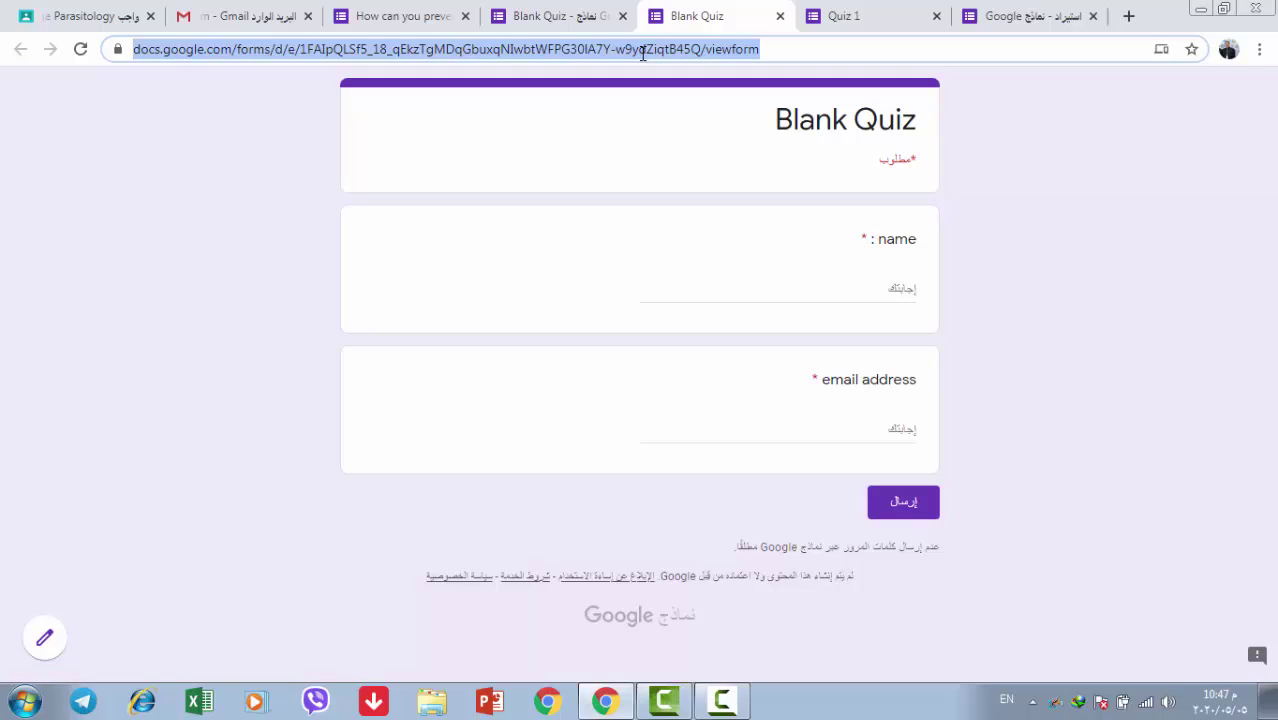
pyautogui.rightClick(642, 55)
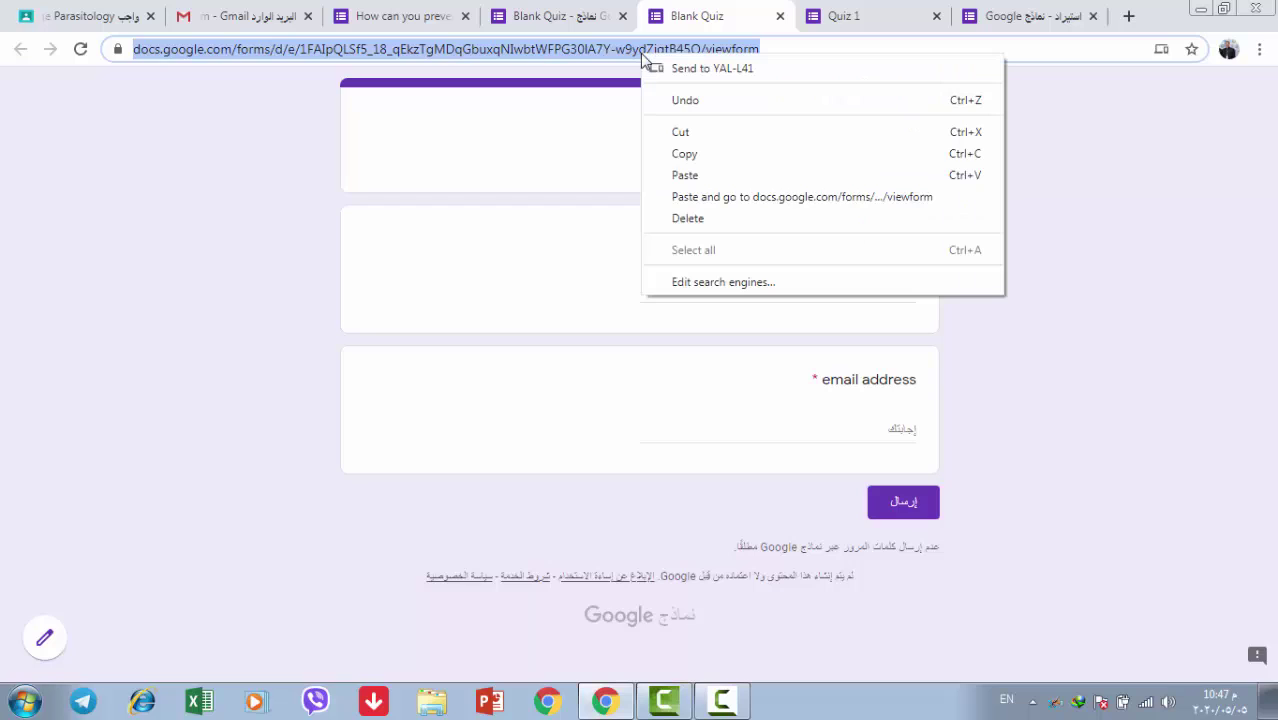
pyautogui.click(690, 155)
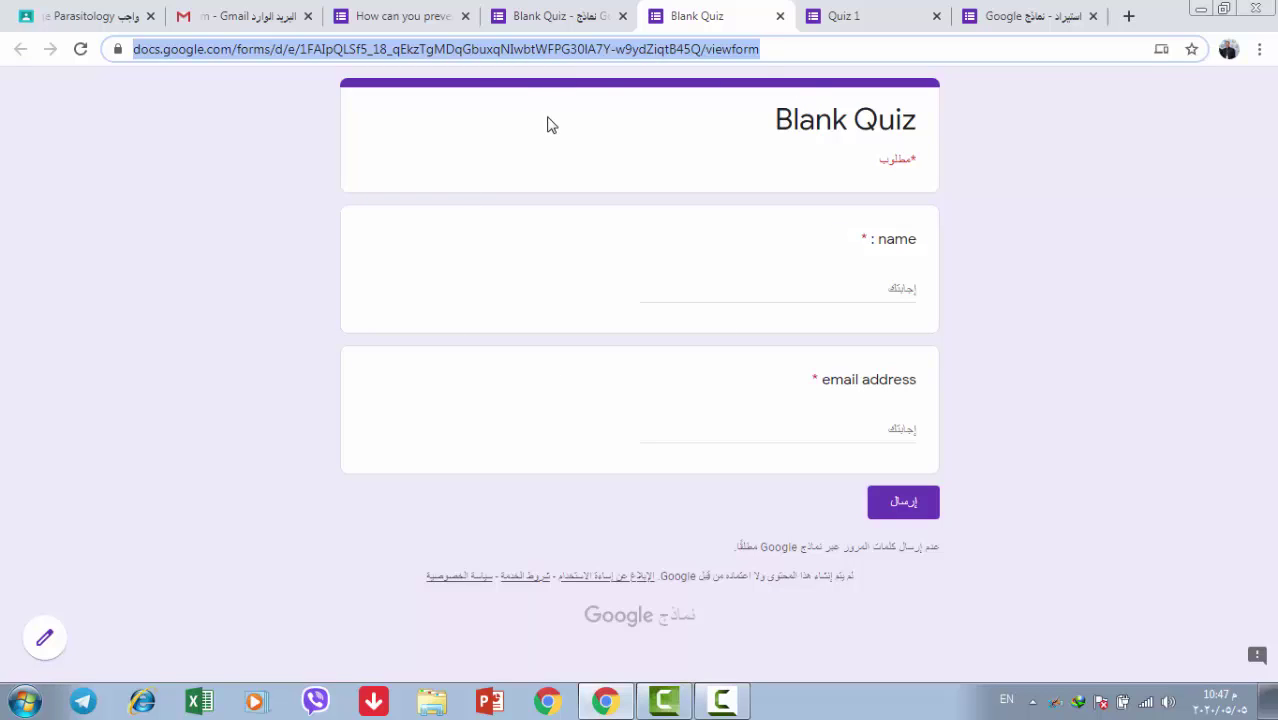
pyautogui.click(911, 291)
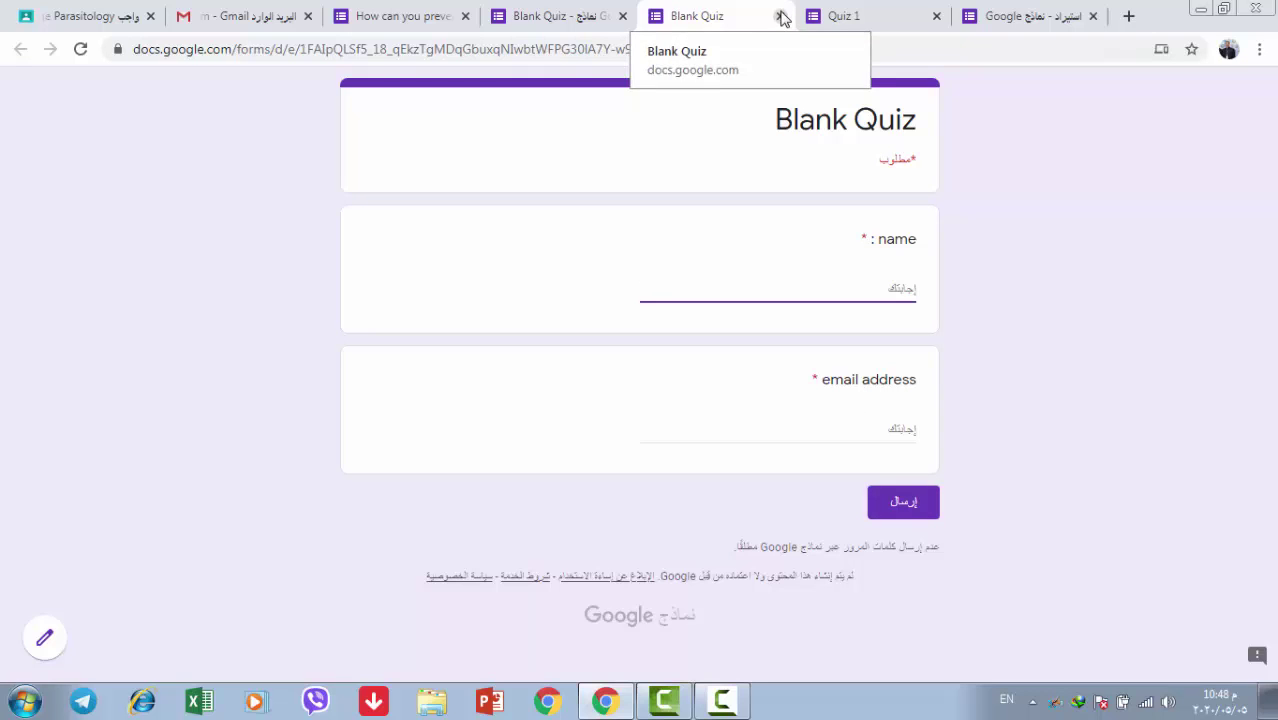
pyautogui.hotkey('ctrl', 'w')
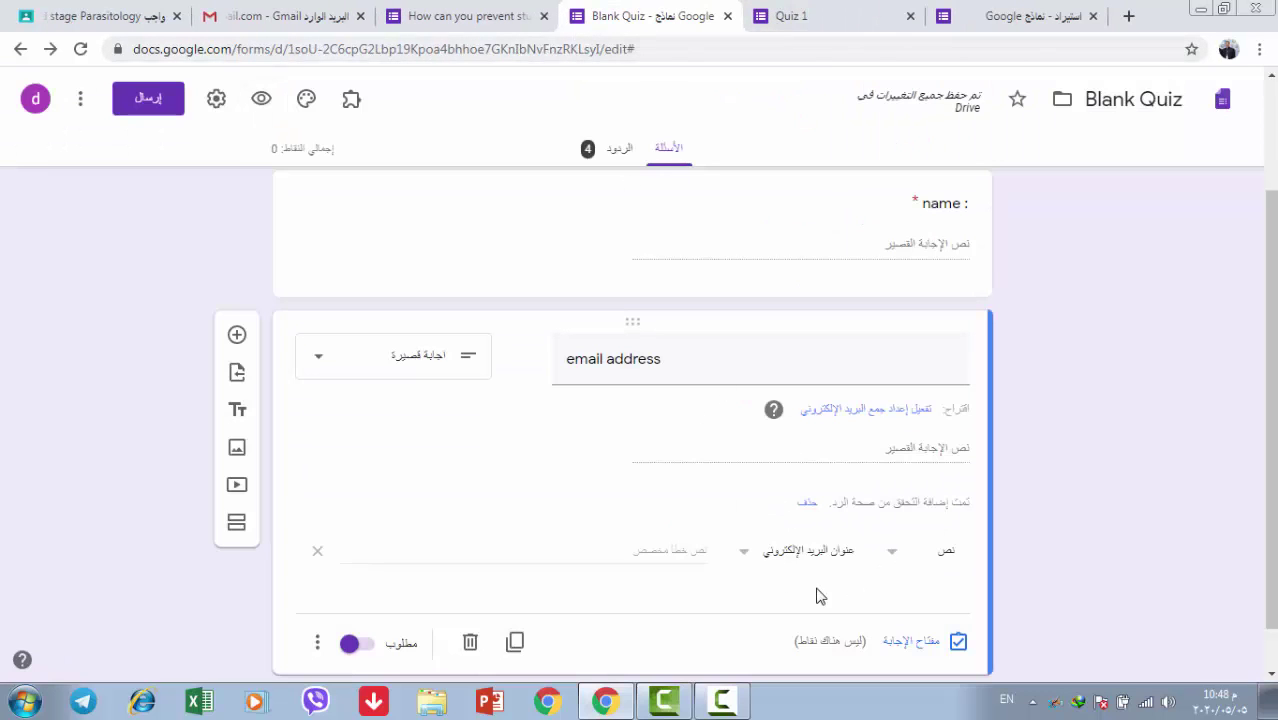
pyautogui.click(752, 558)
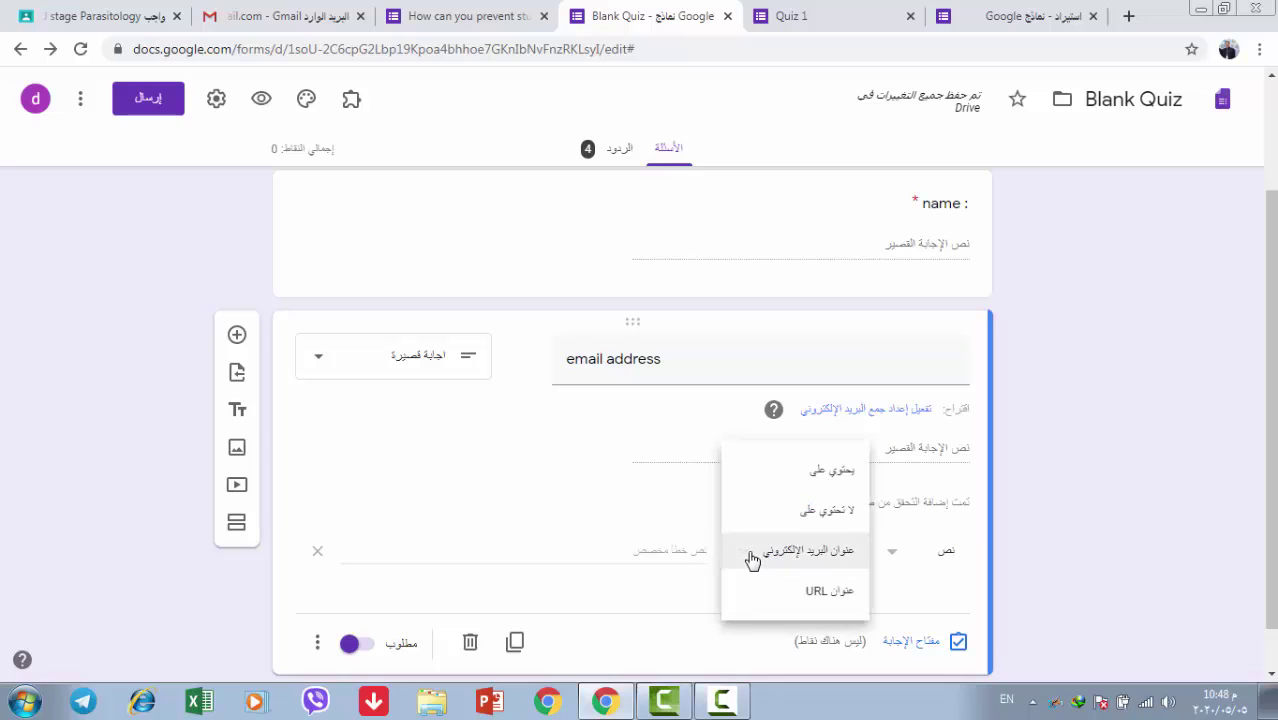
pyautogui.click(805, 472)
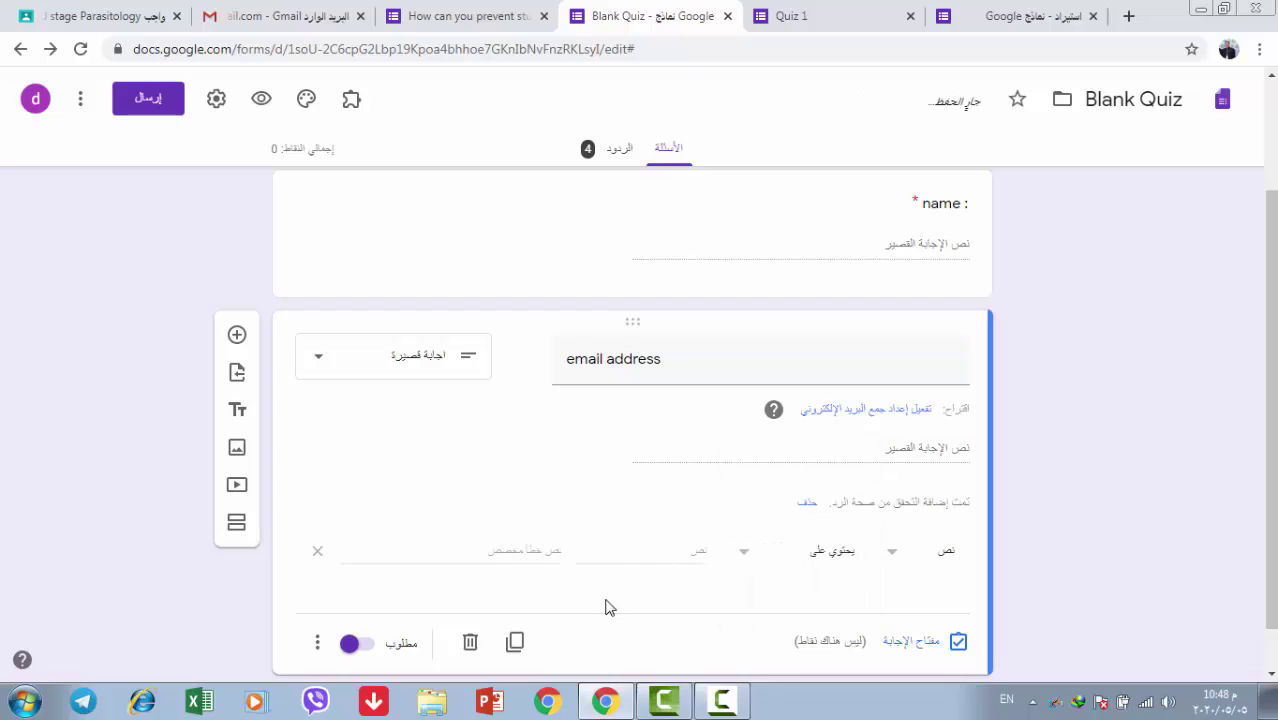
pyautogui.click(686, 552)
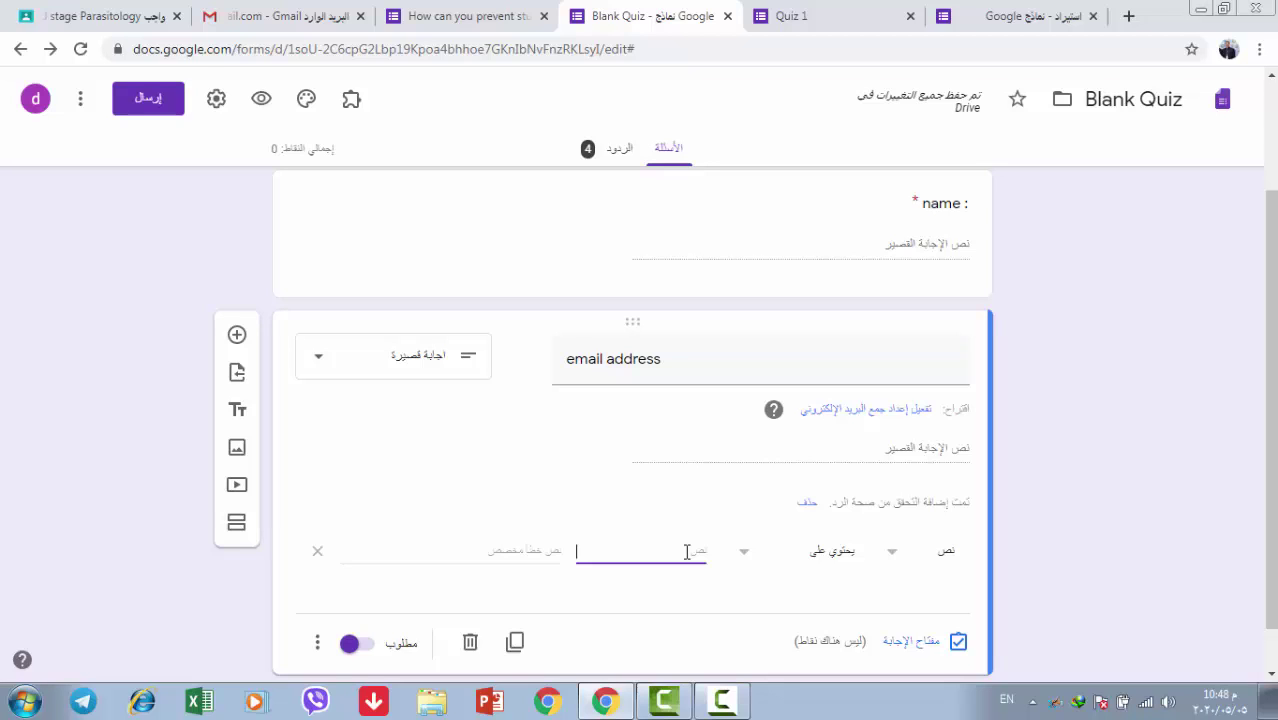
pyautogui.write('@')
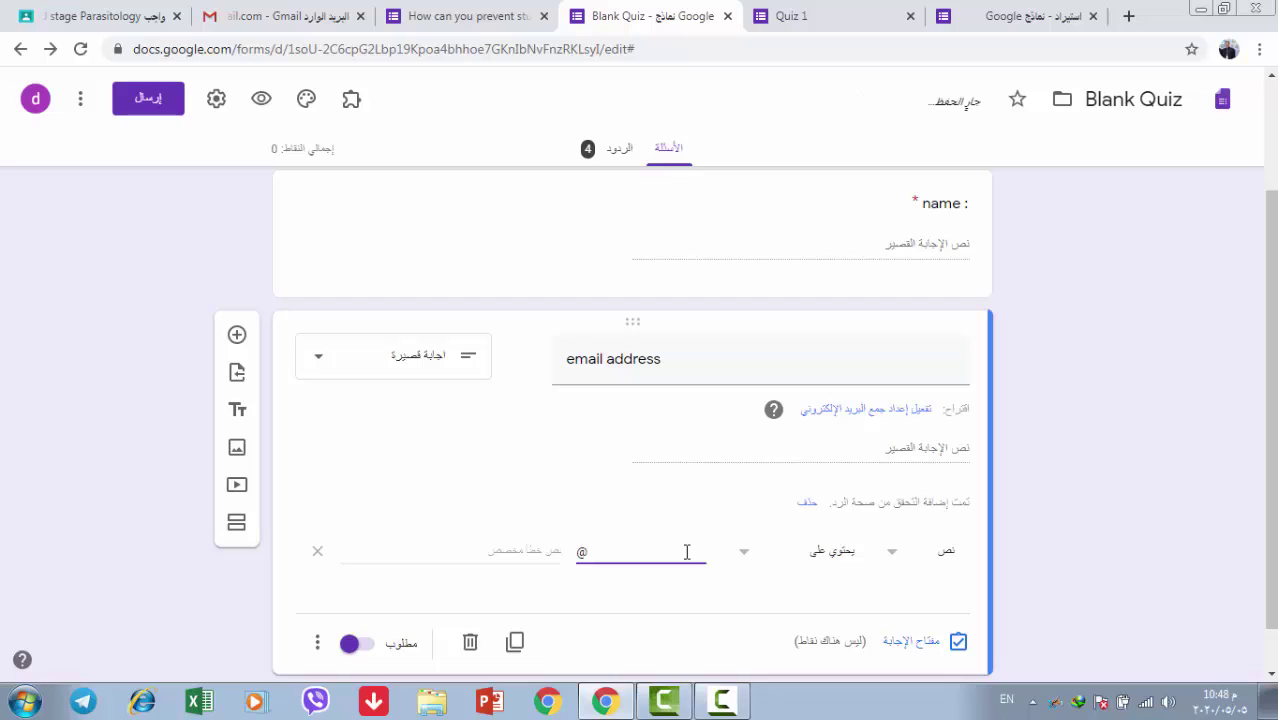
pyautogui.write('alameed.edu.iq')
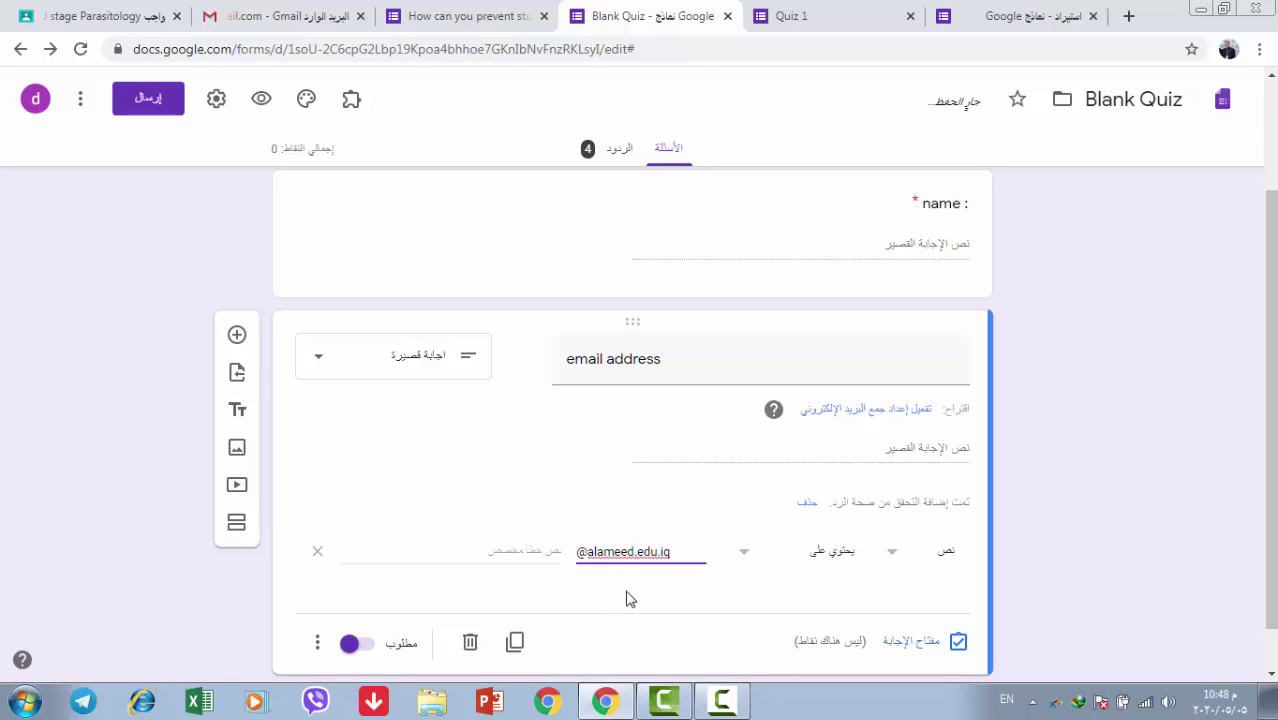
pyautogui.click(630, 598)
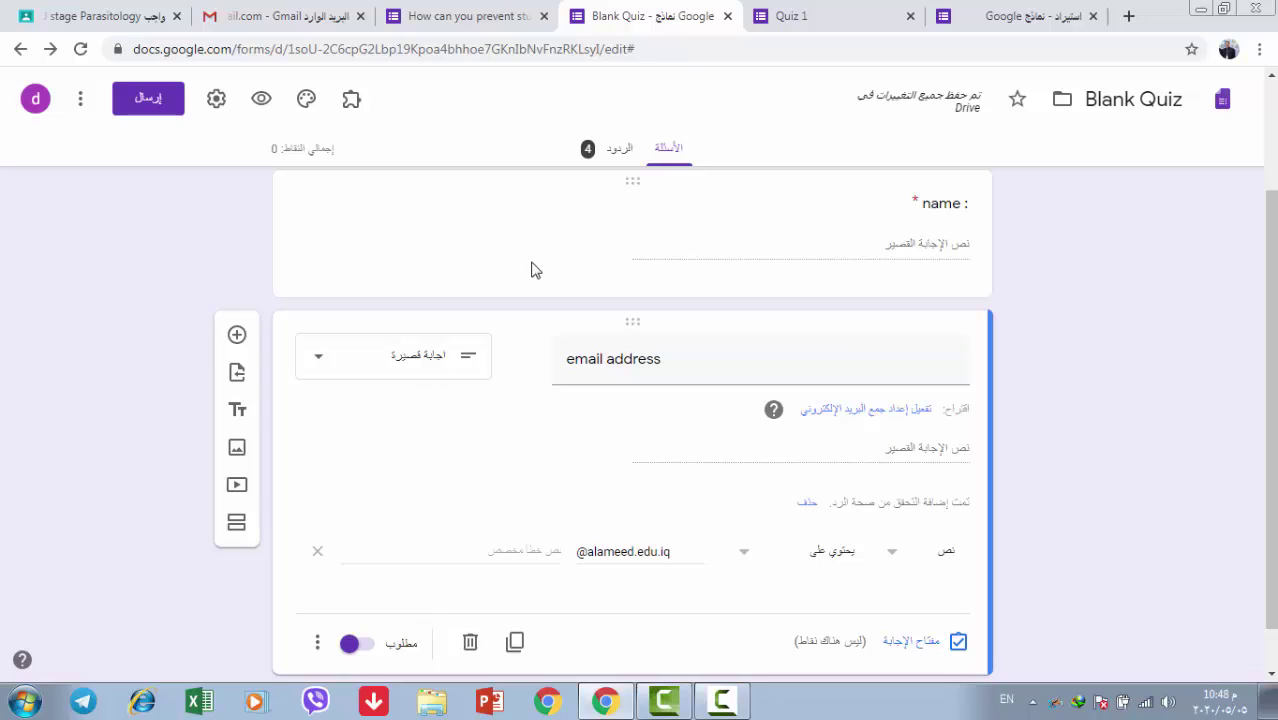
# Preview the quiz, enter a respondent name and a gmail.com address, and submit to trigger the error
pyautogui.click(260, 101)
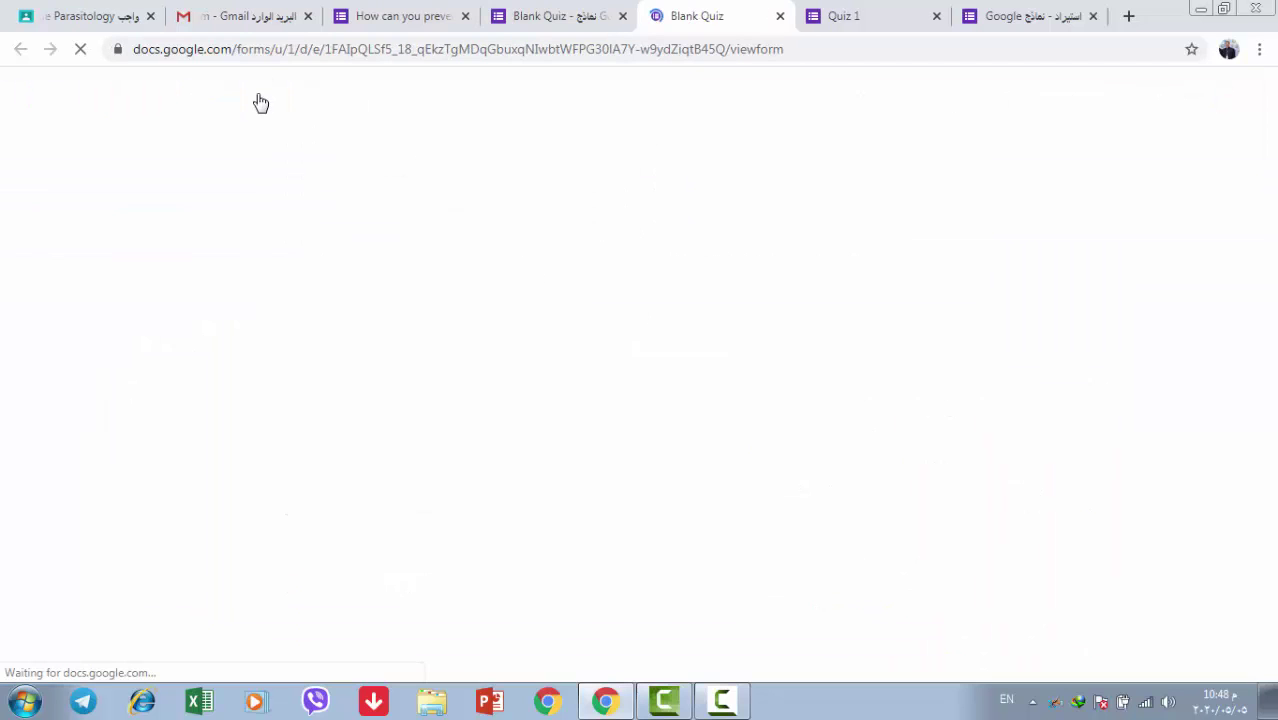
pyautogui.click(755, 300)
pyautogui.write('dhurgh')
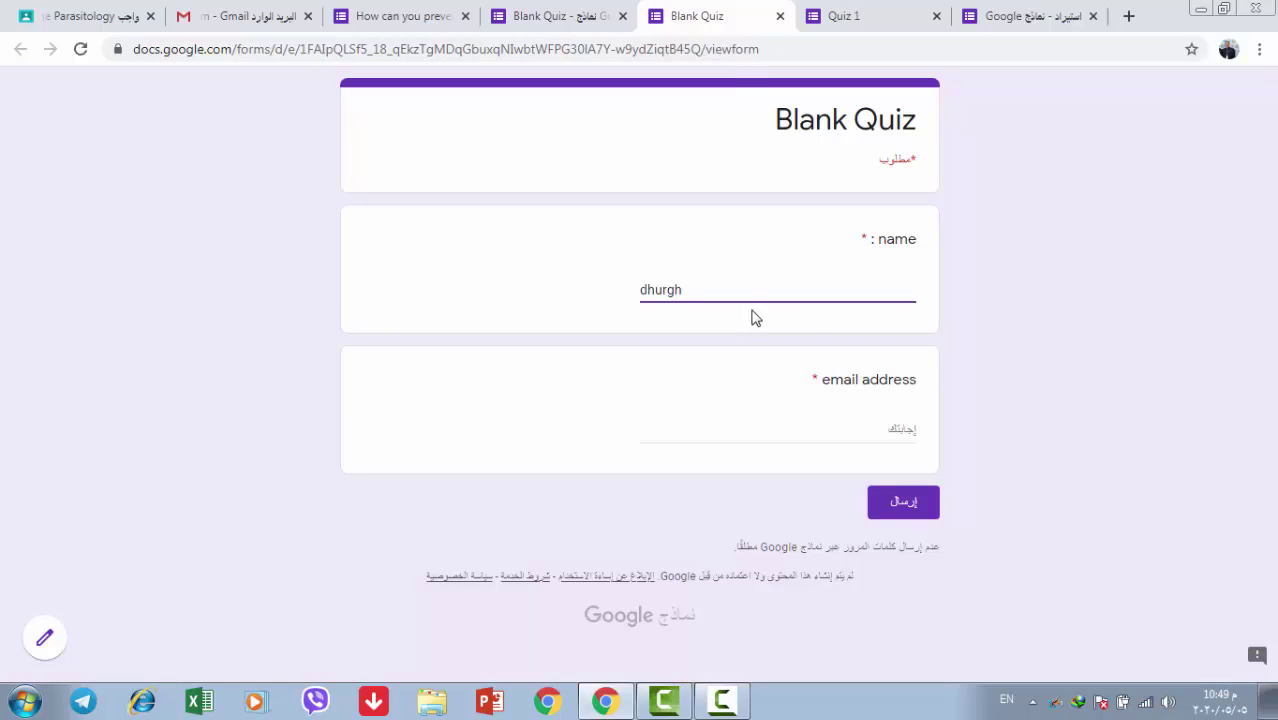
pyautogui.doubleClick(668, 289)
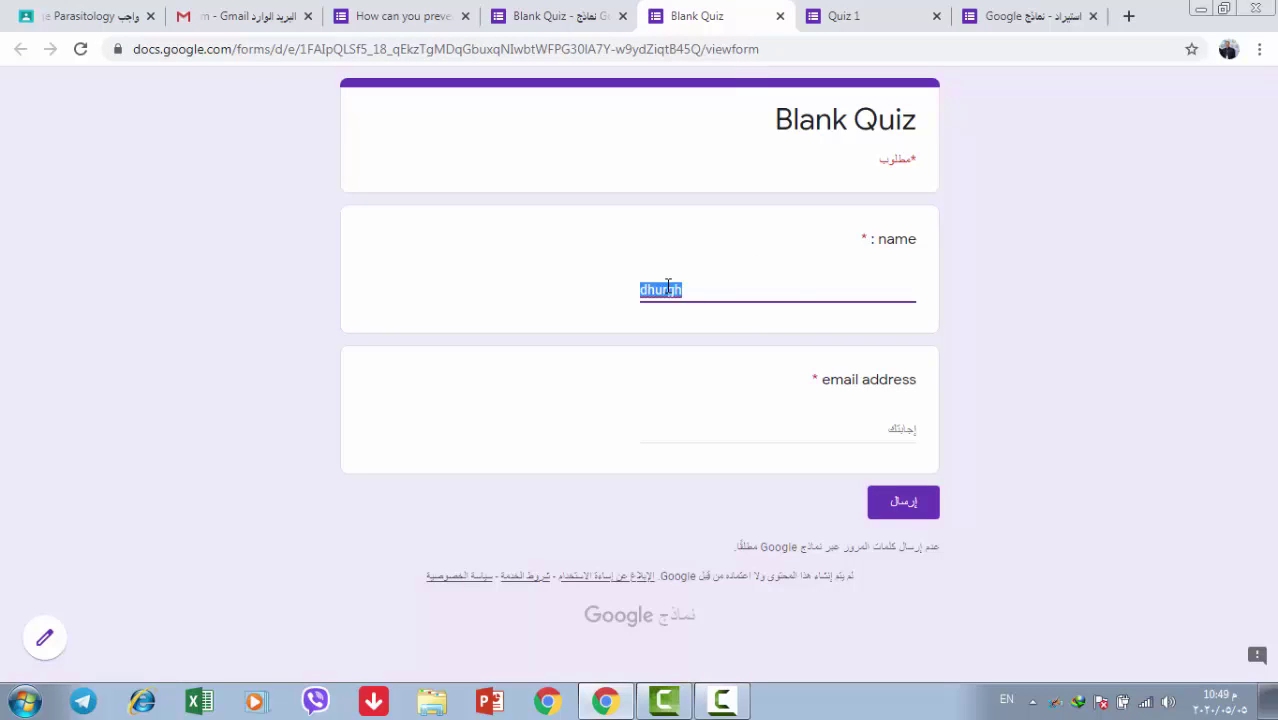
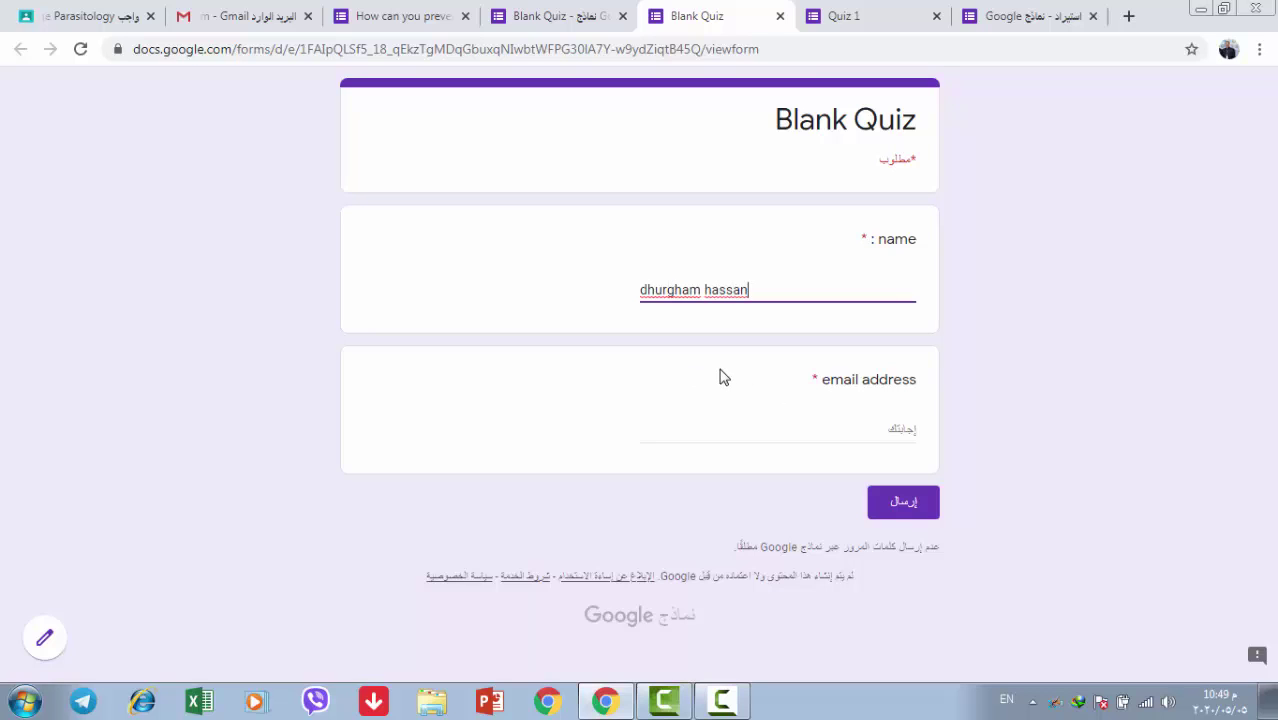
pyautogui.click(798, 426)
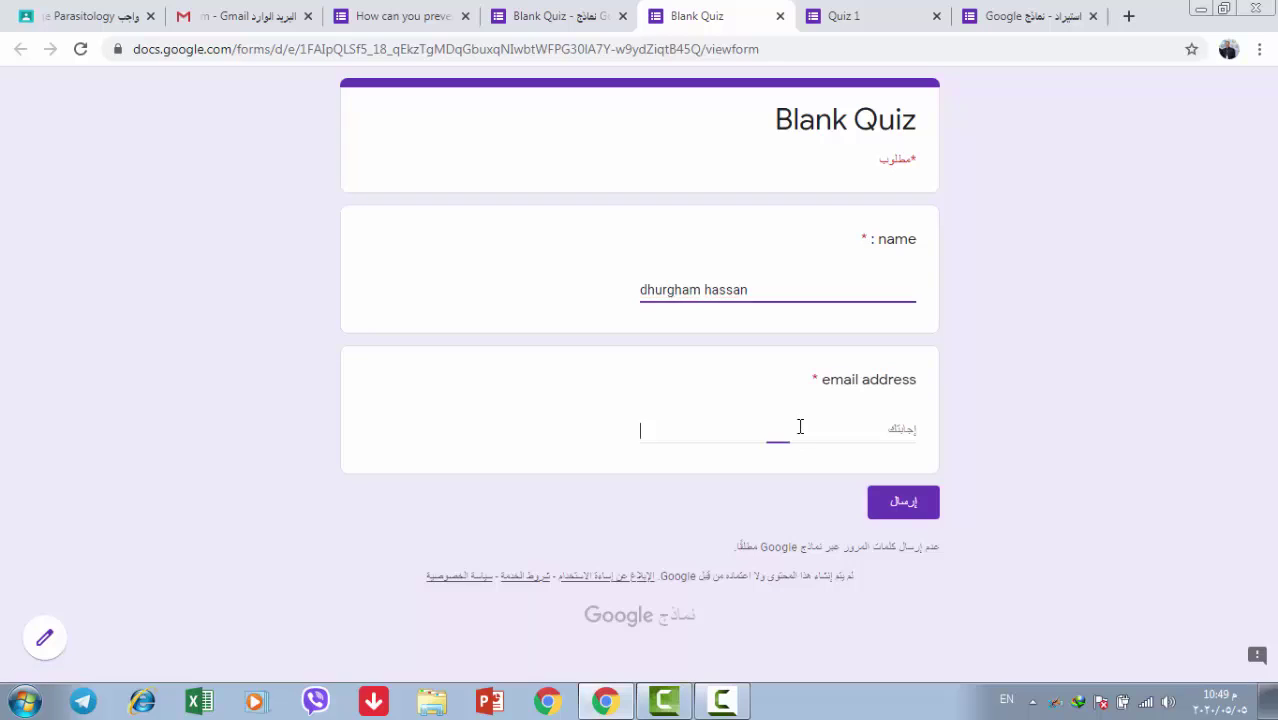
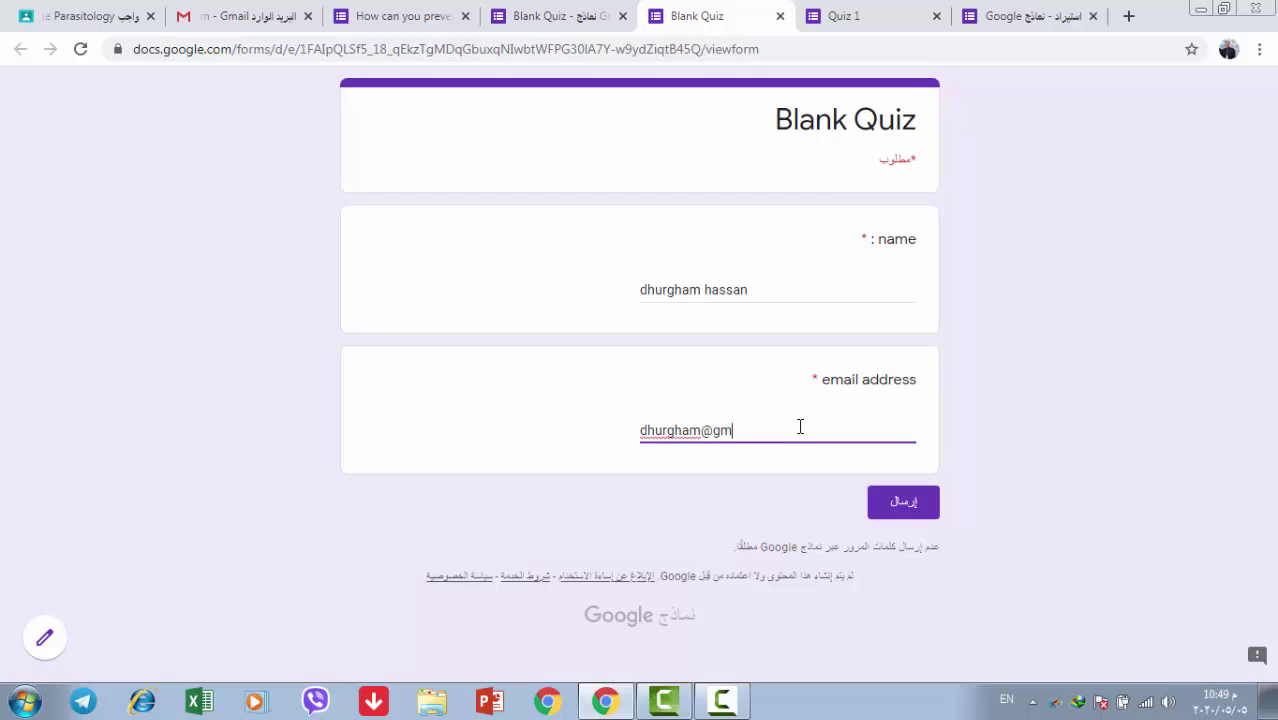
pyautogui.click(887, 508)
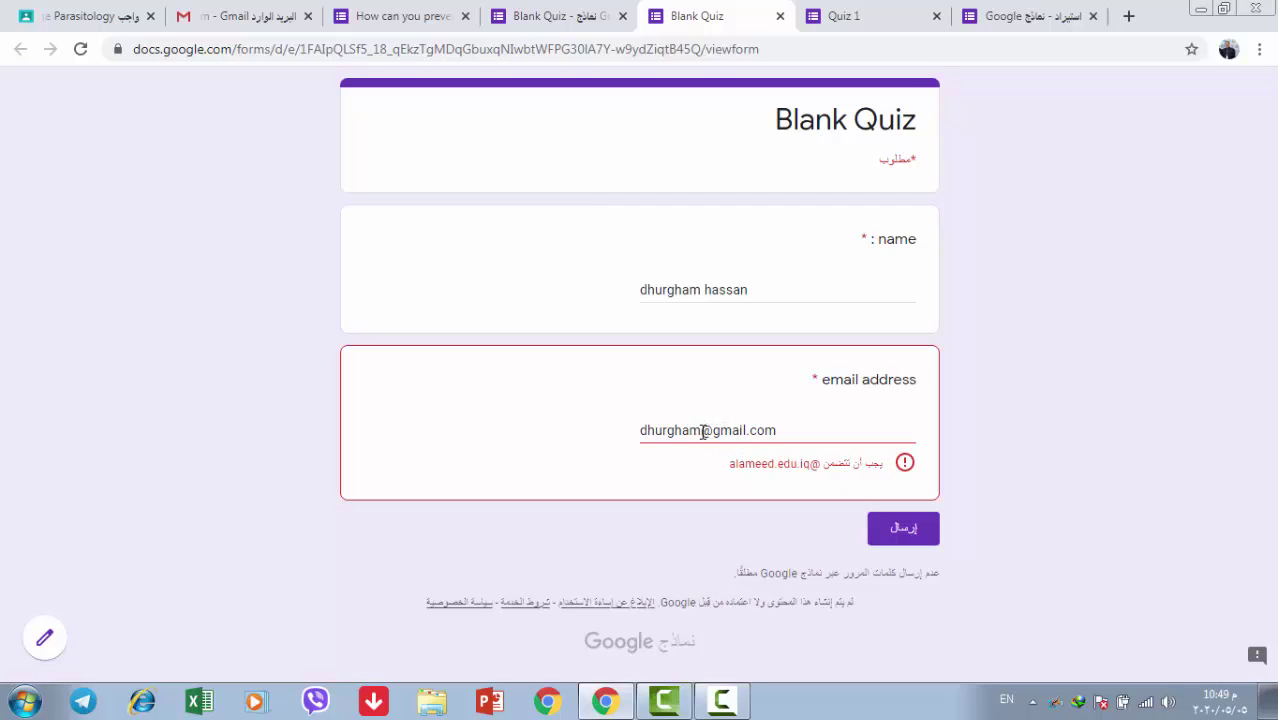
# Correct the email's domain to alameed.edu.iq and close the preview tab
pyautogui.moveTo(712, 432); pyautogui.dragTo(783, 436)
pyautogui.write('al')
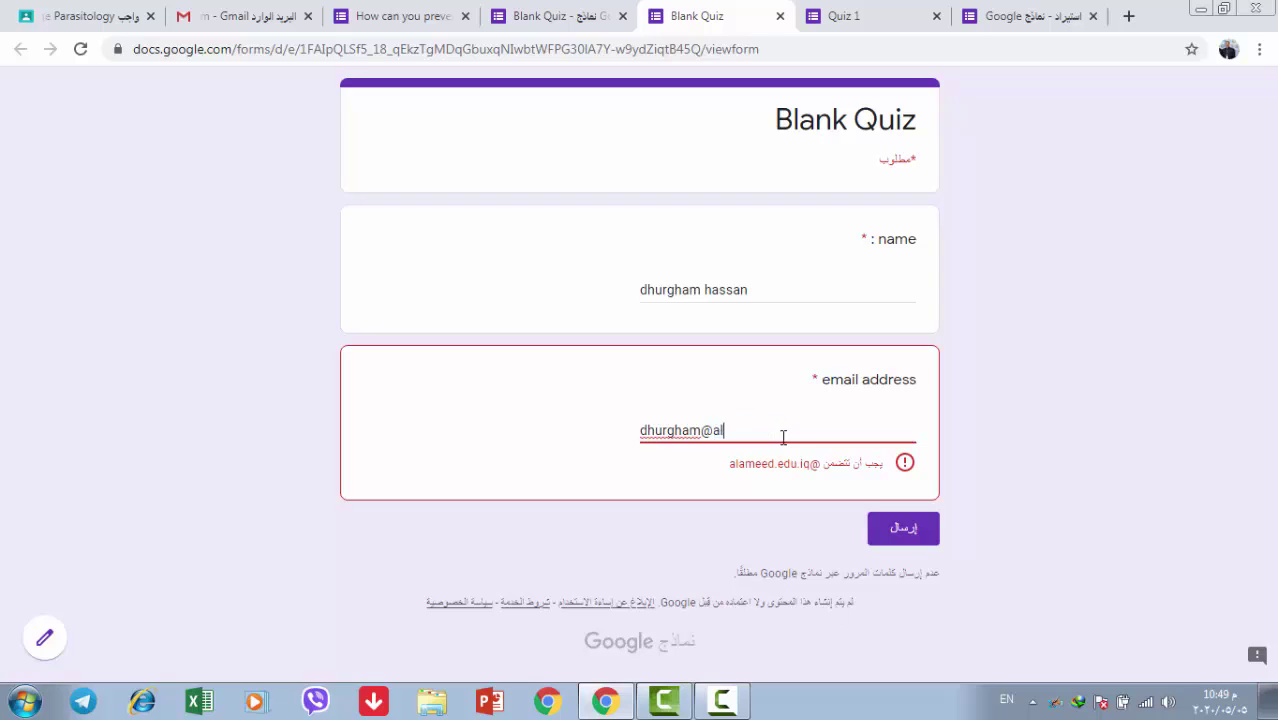
pyautogui.write('ameed.edu.iq')
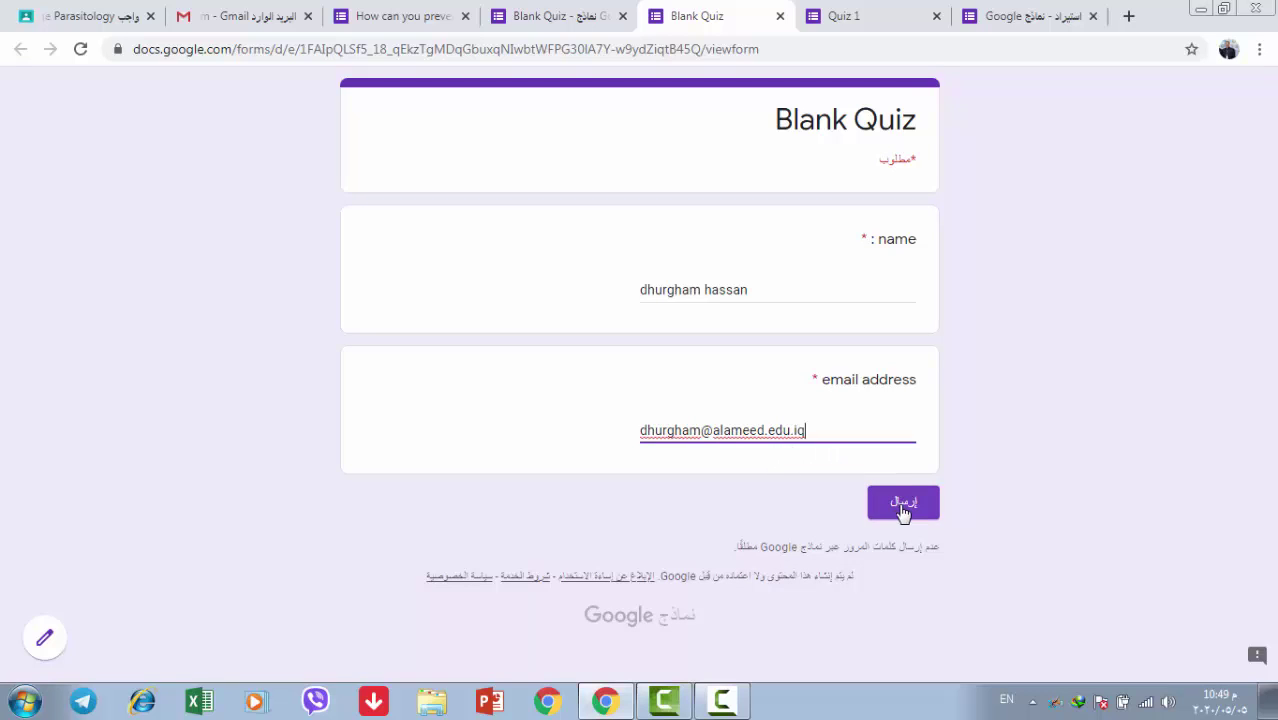
pyautogui.hotkey('ctrl', 'w')
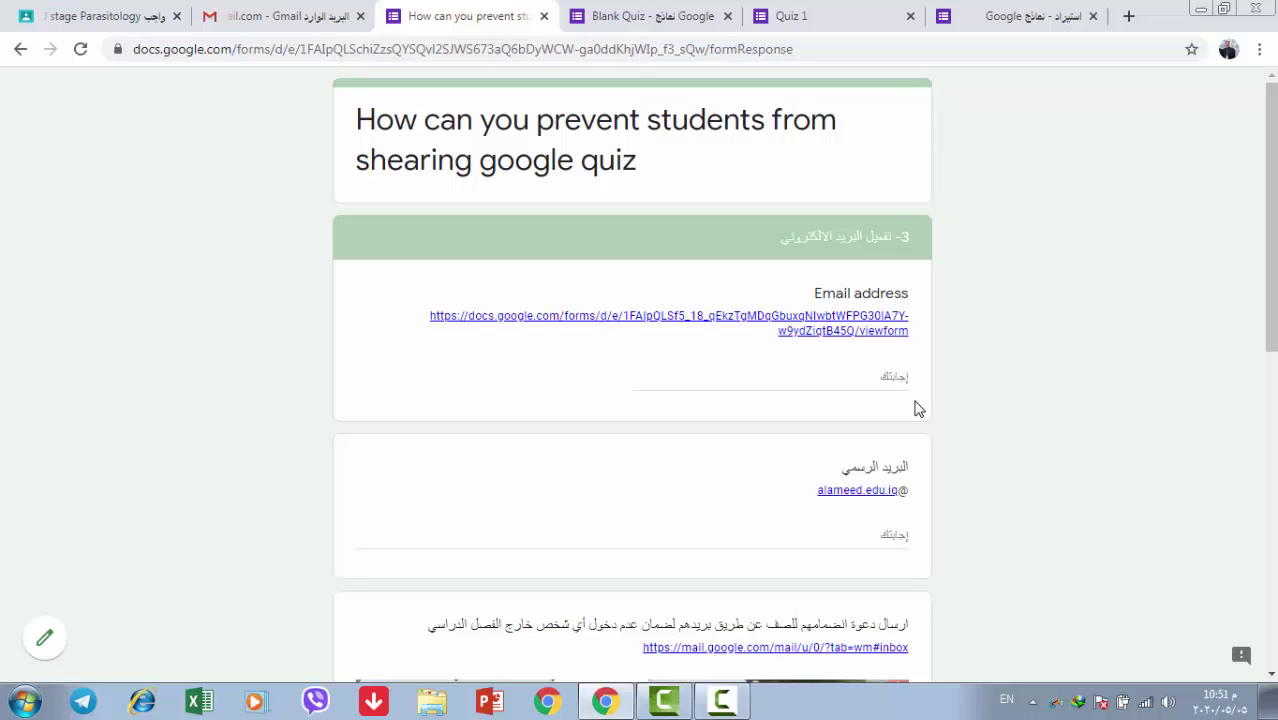
# Scroll through the tips on emailing class invitations, then bring up the Gmail draft
pyautogui.moveTo(1270, 313); pyautogui.dragTo(1270, 514)
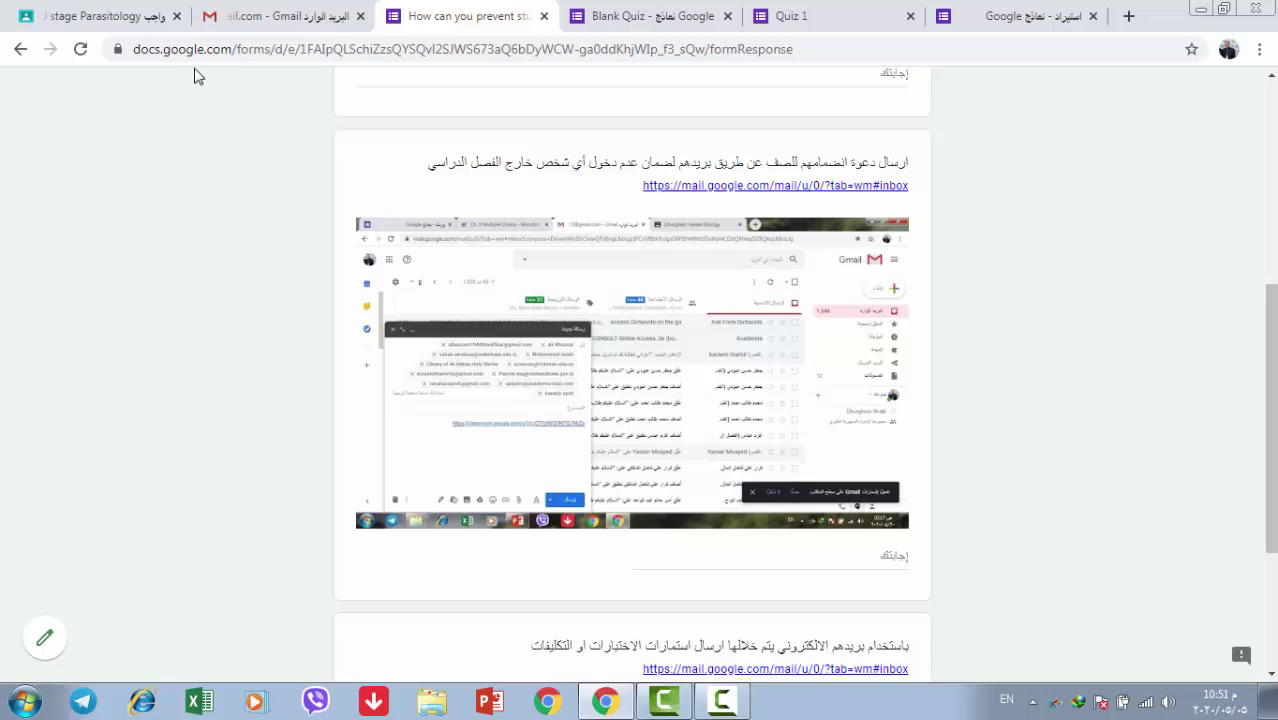
pyautogui.click(256, 27)
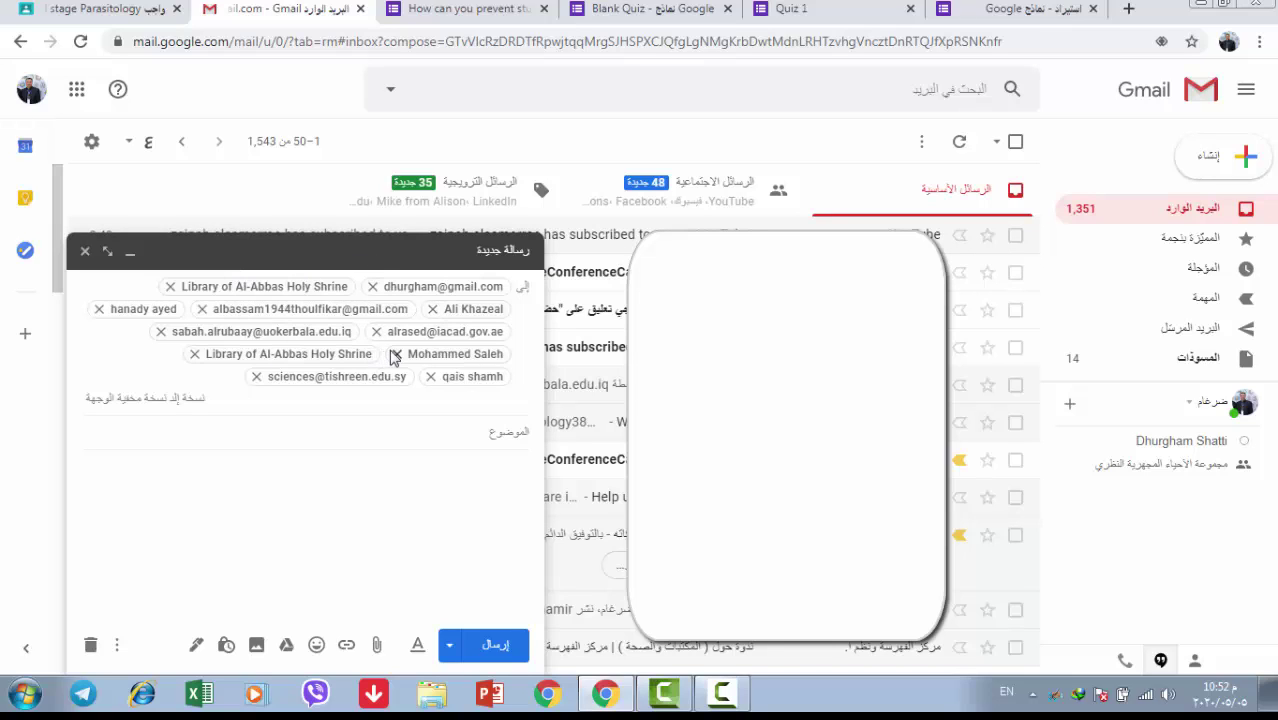
# Copy the Parasitology assignment's Classroom link and paste it into the Gmail message body
pyautogui.moveTo(393, 358)
pyautogui.moveTo(487, 310)
pyautogui.click(116, 14)
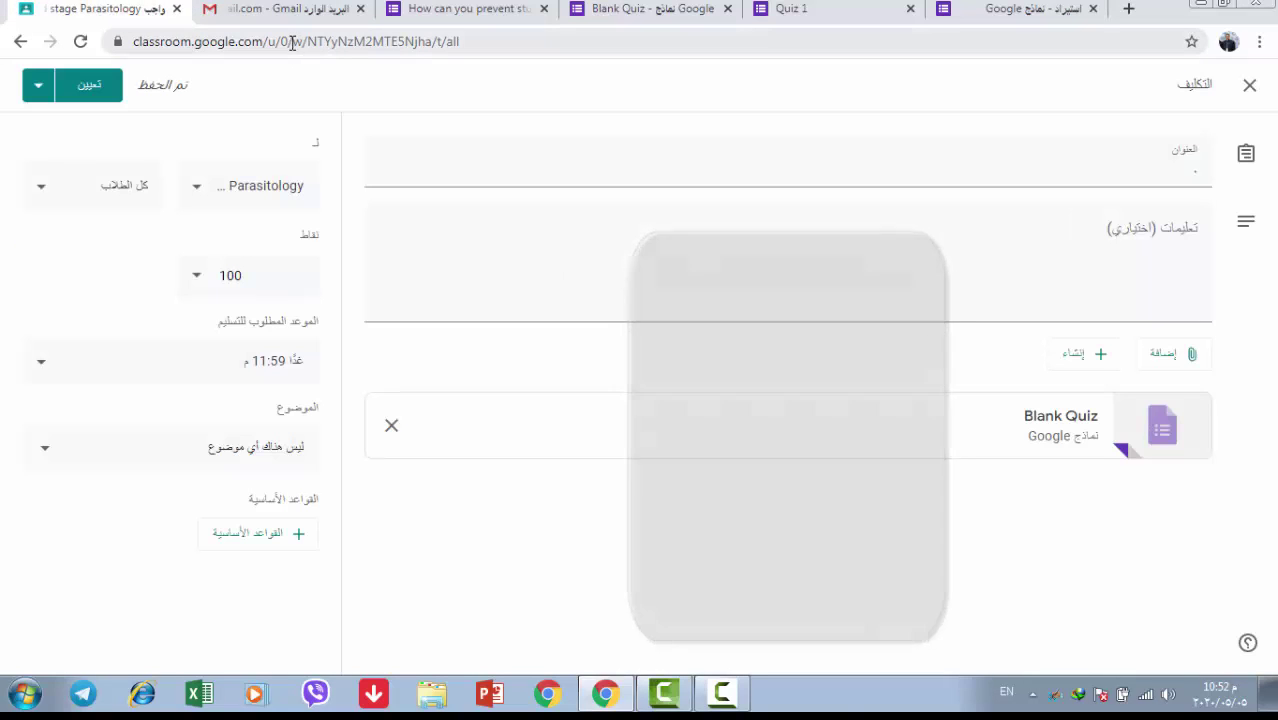
pyautogui.click(290, 41)
pyautogui.hotkey('ctrl', 'c')
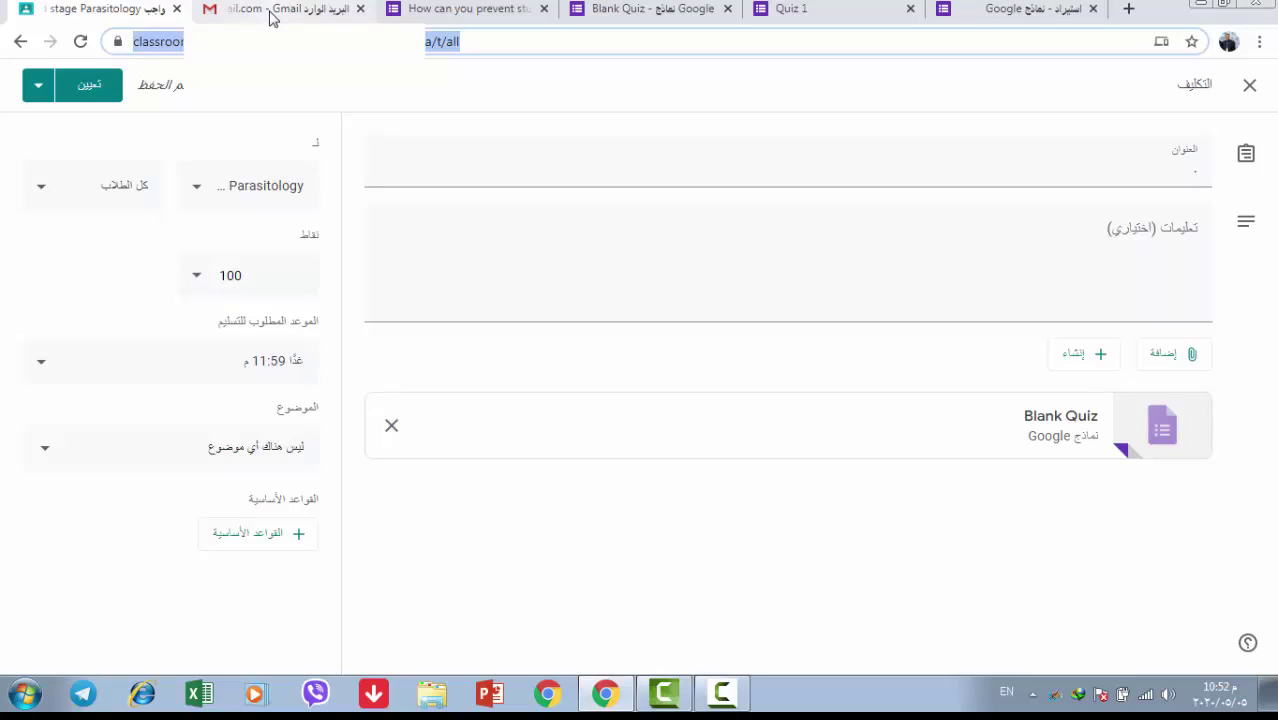
pyautogui.click(276, 14)
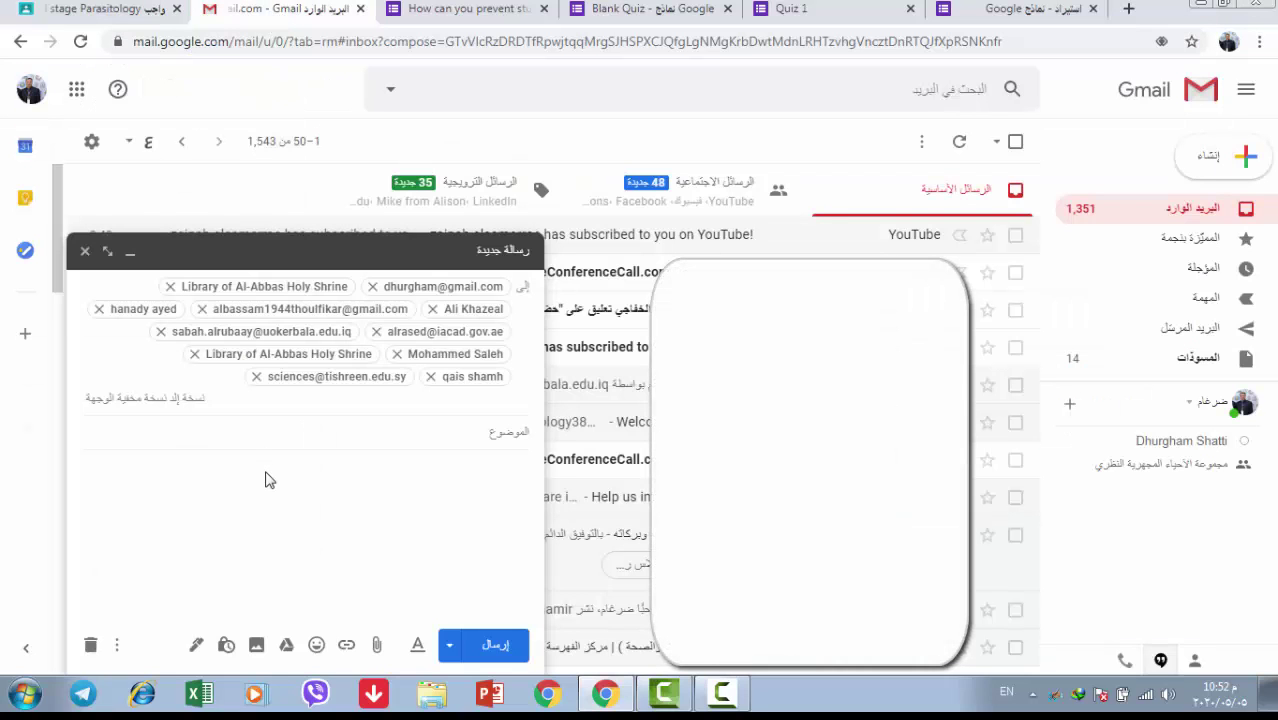
pyautogui.click(315, 493)
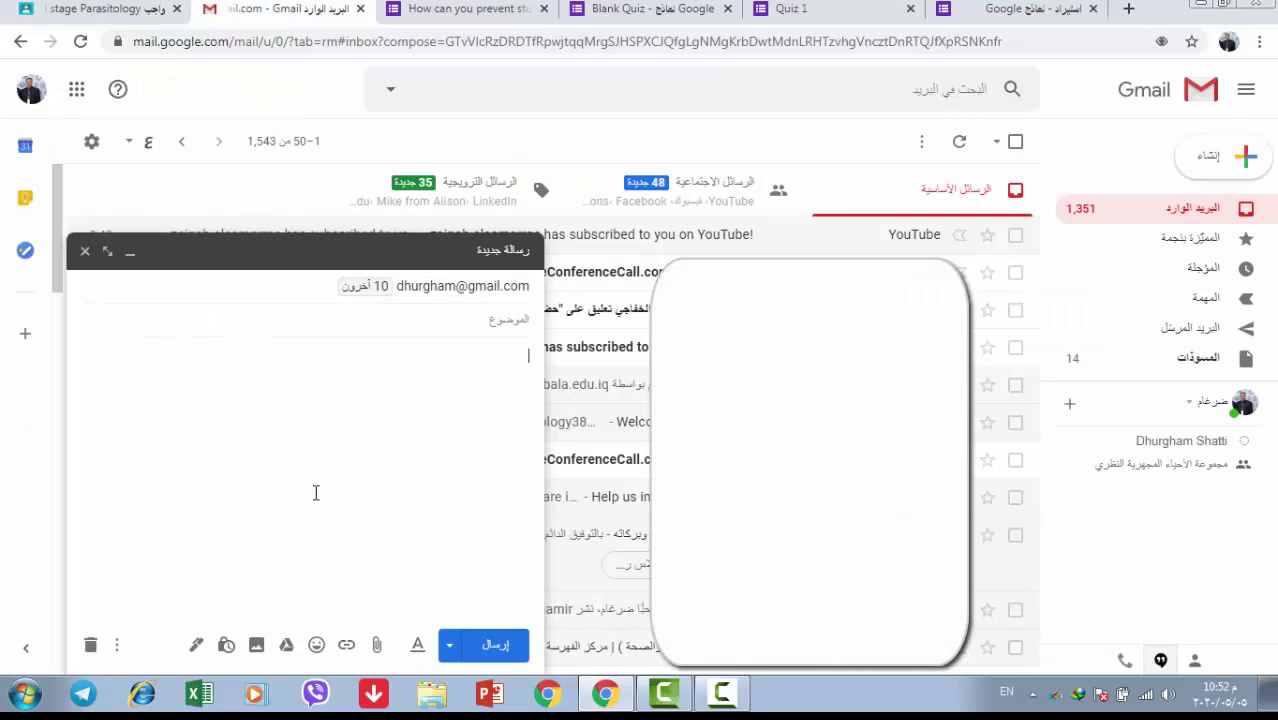
pyautogui.hotkey('ctrl', 'v')
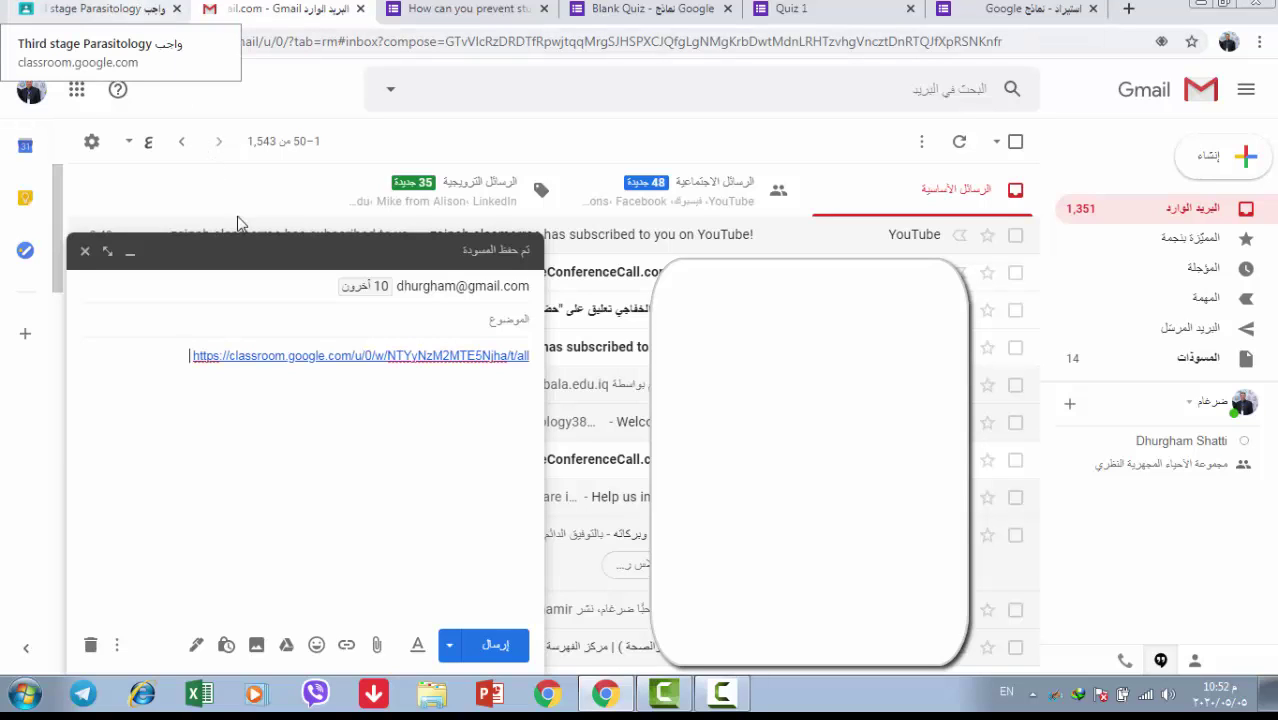
pyautogui.click(327, 390)
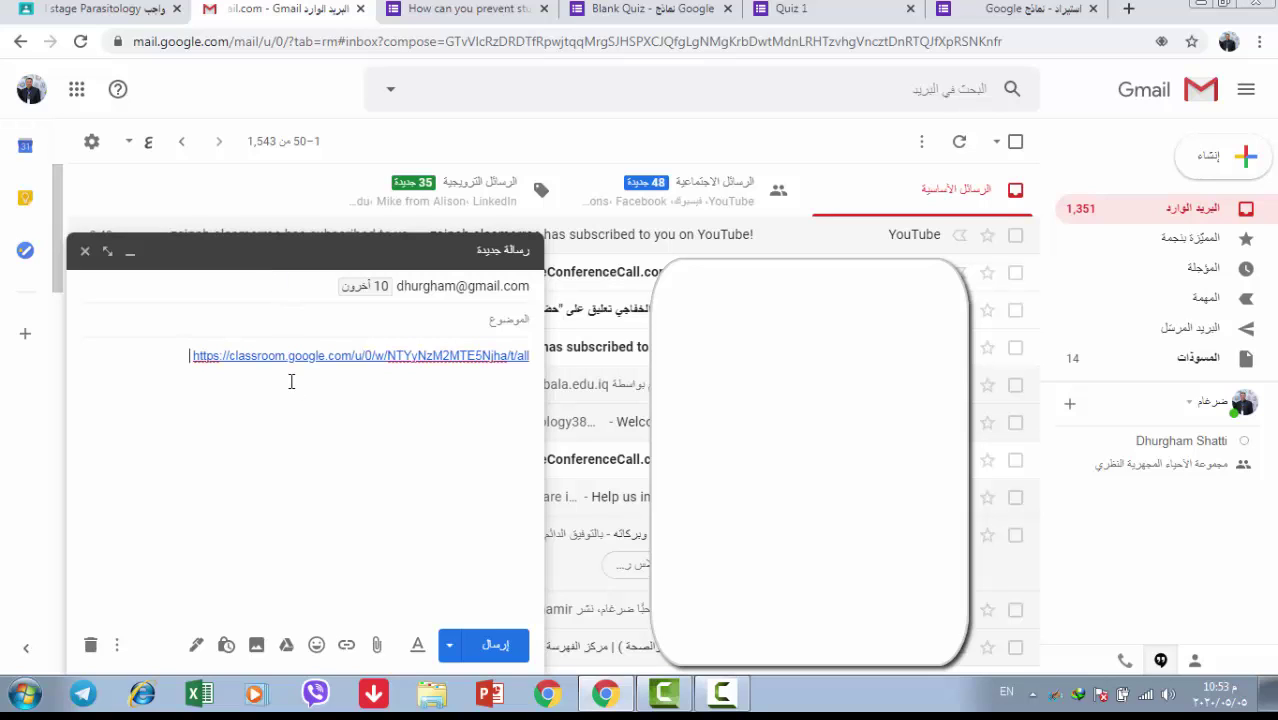
pyautogui.click(102, 10)
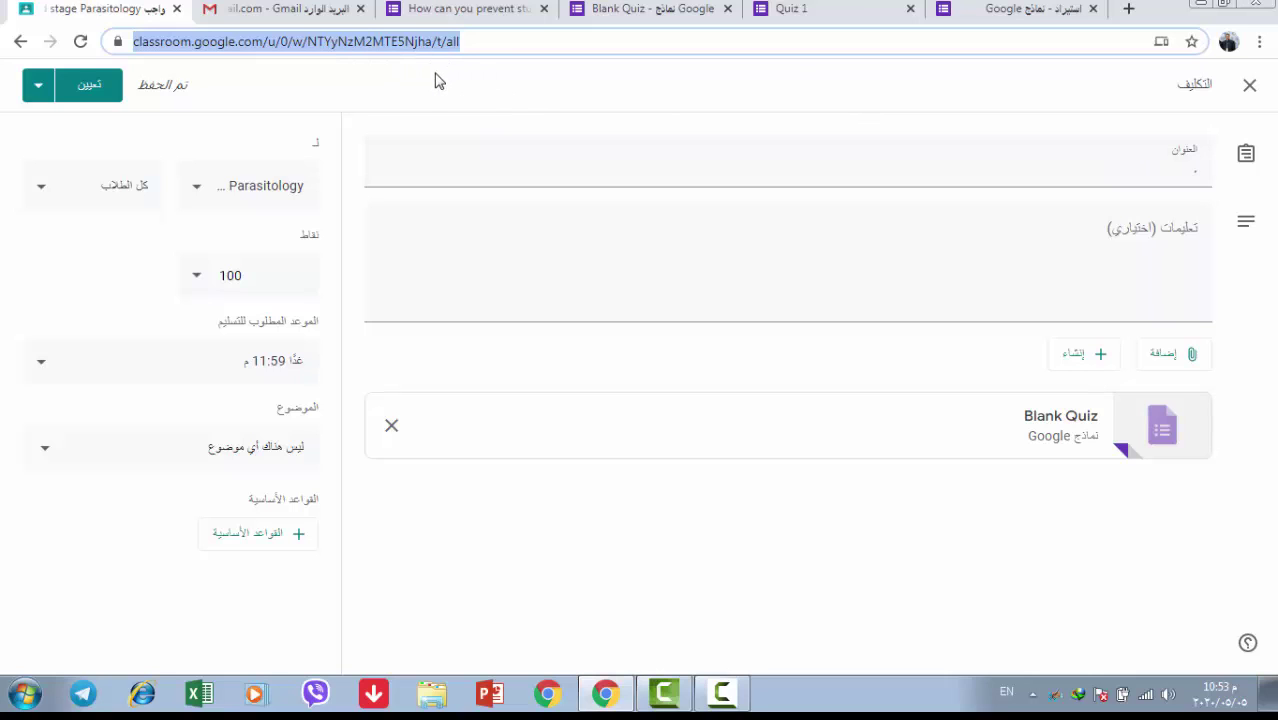
pyautogui.click(295, 8)
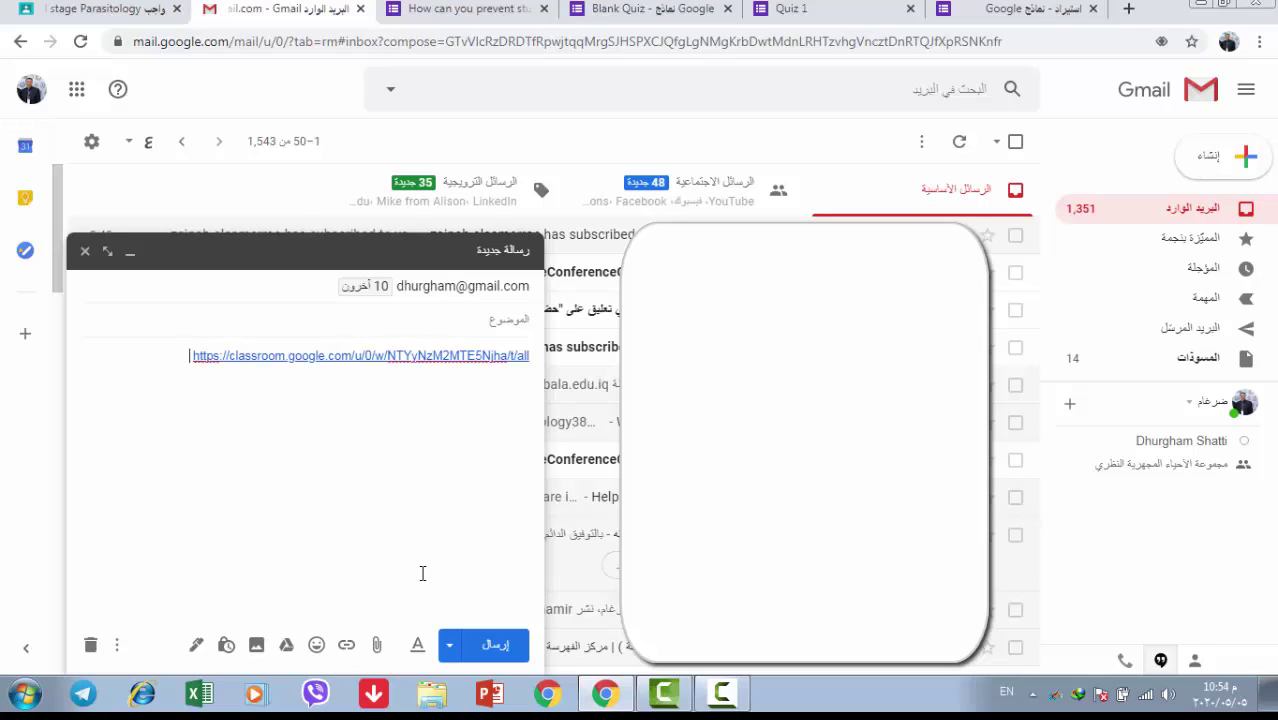
pyautogui.click(449, 645)
# Replace the link in the message body with 'code : 123'
pyautogui.tripleClick(274, 358)
pyautogui.press('BackSpace')
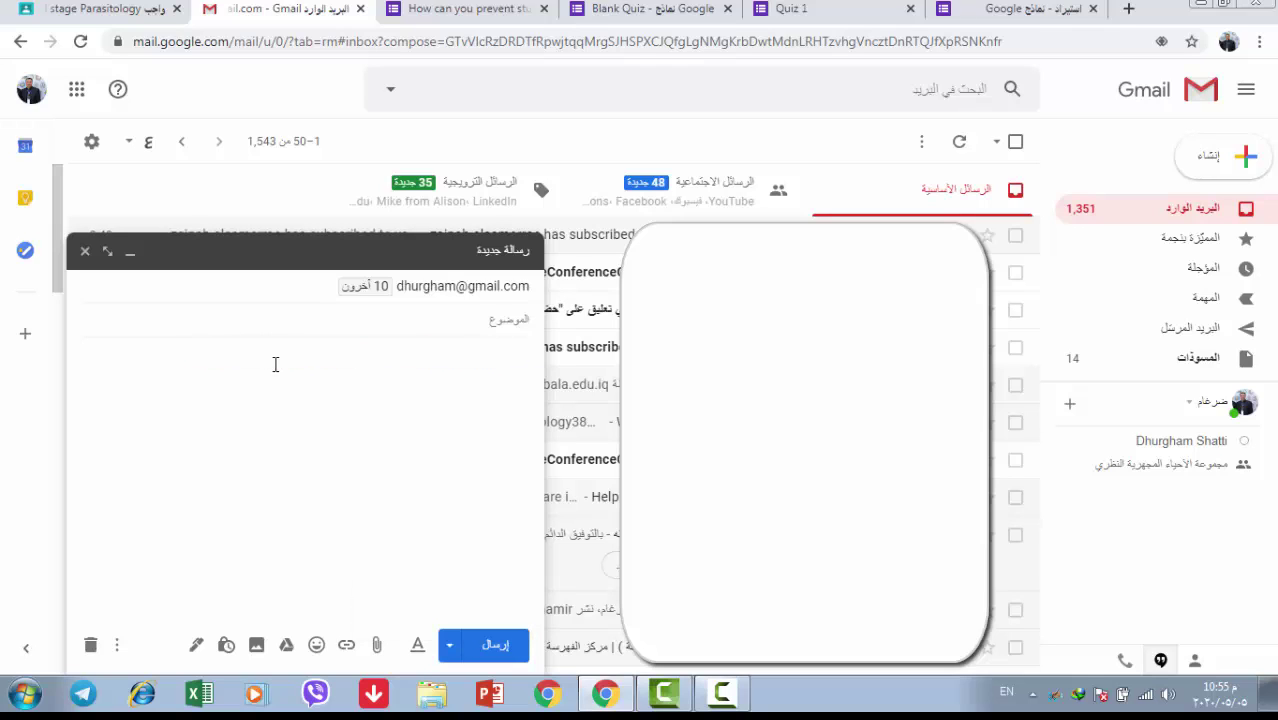
pyautogui.write('code : 123')
# Read through the prevent-sharing form's page and advance to its page 5 password-activation section
pyautogui.click(476, 8)
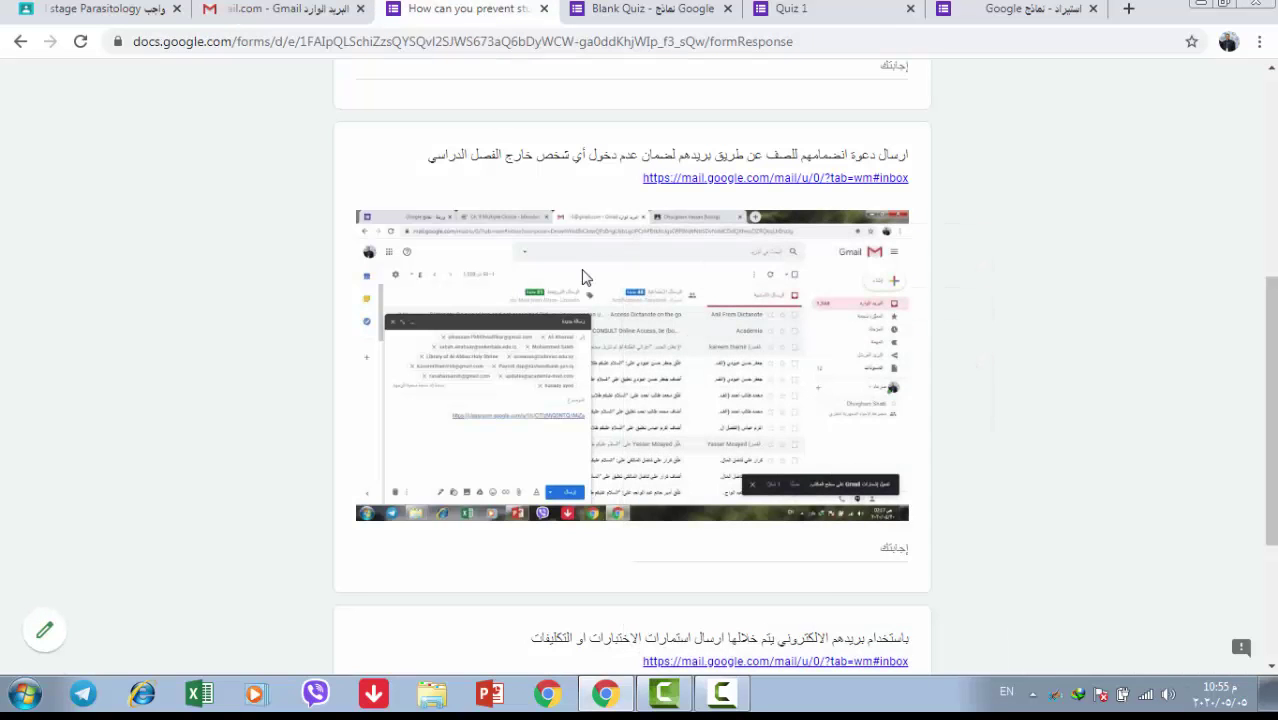
pyautogui.scroll(4, 827, 262)
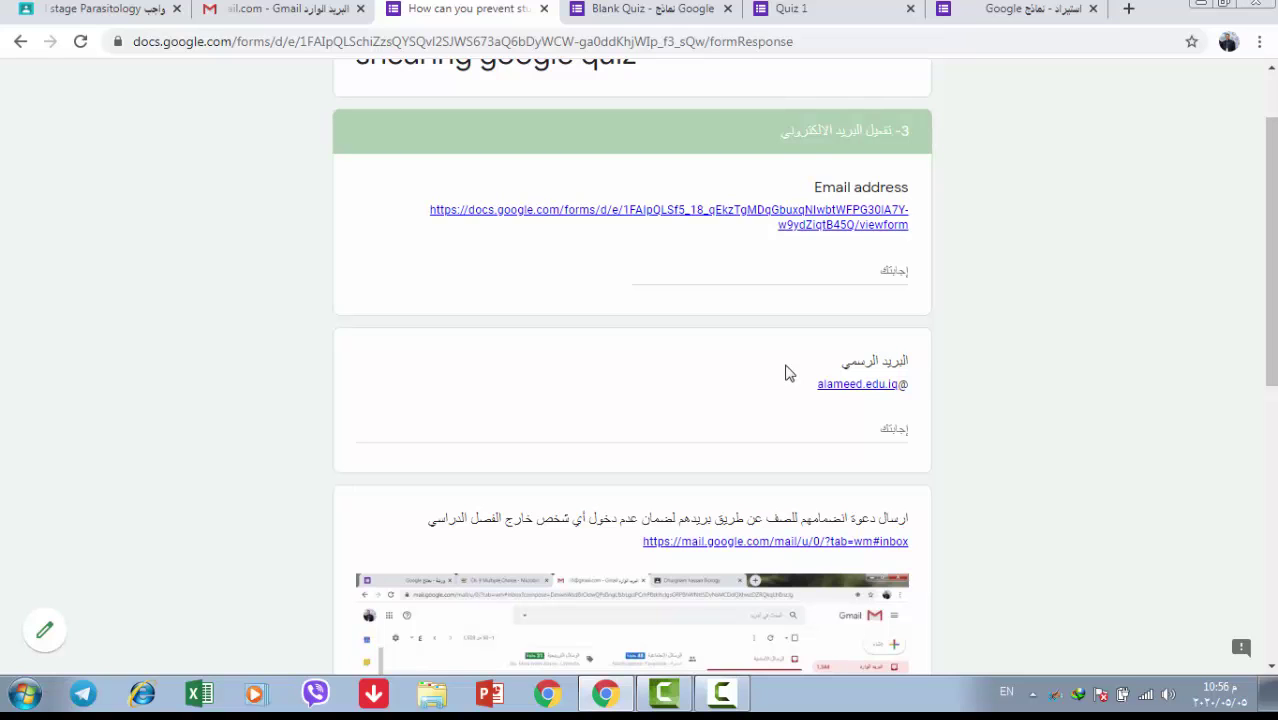
pyautogui.scroll(-3, 1270, 250)
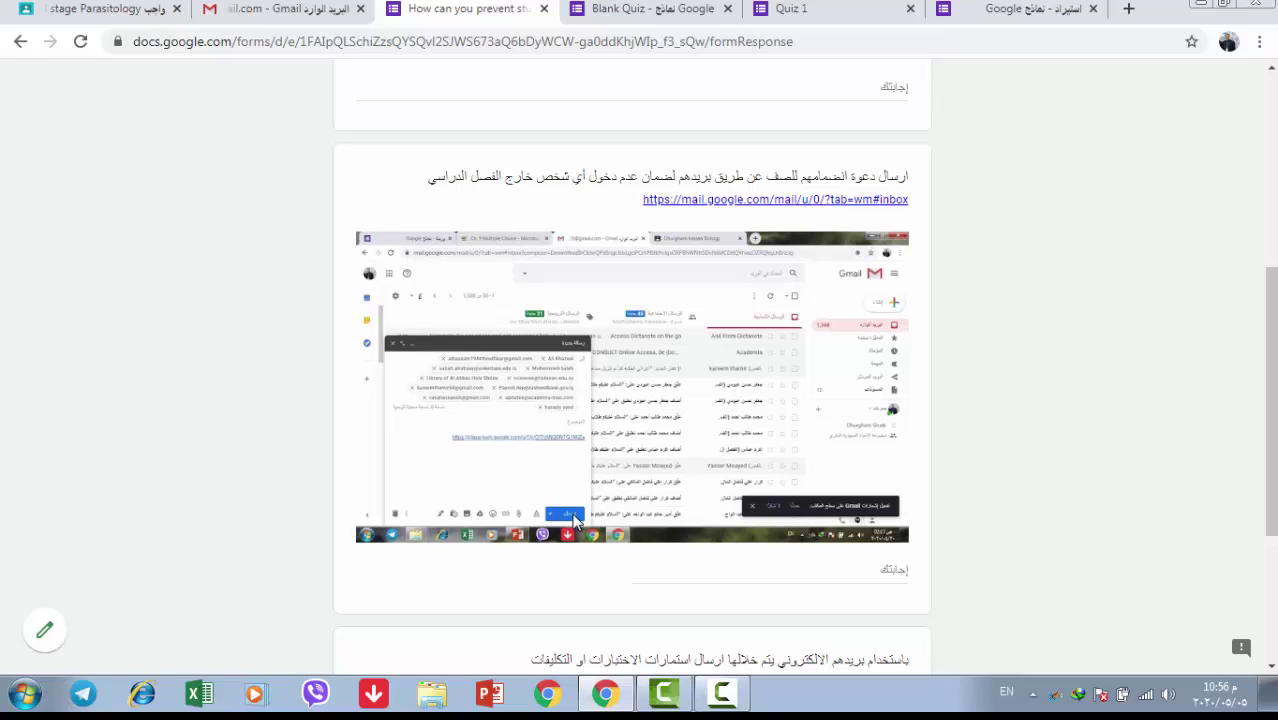
pyautogui.scroll(-2, 640, 400)
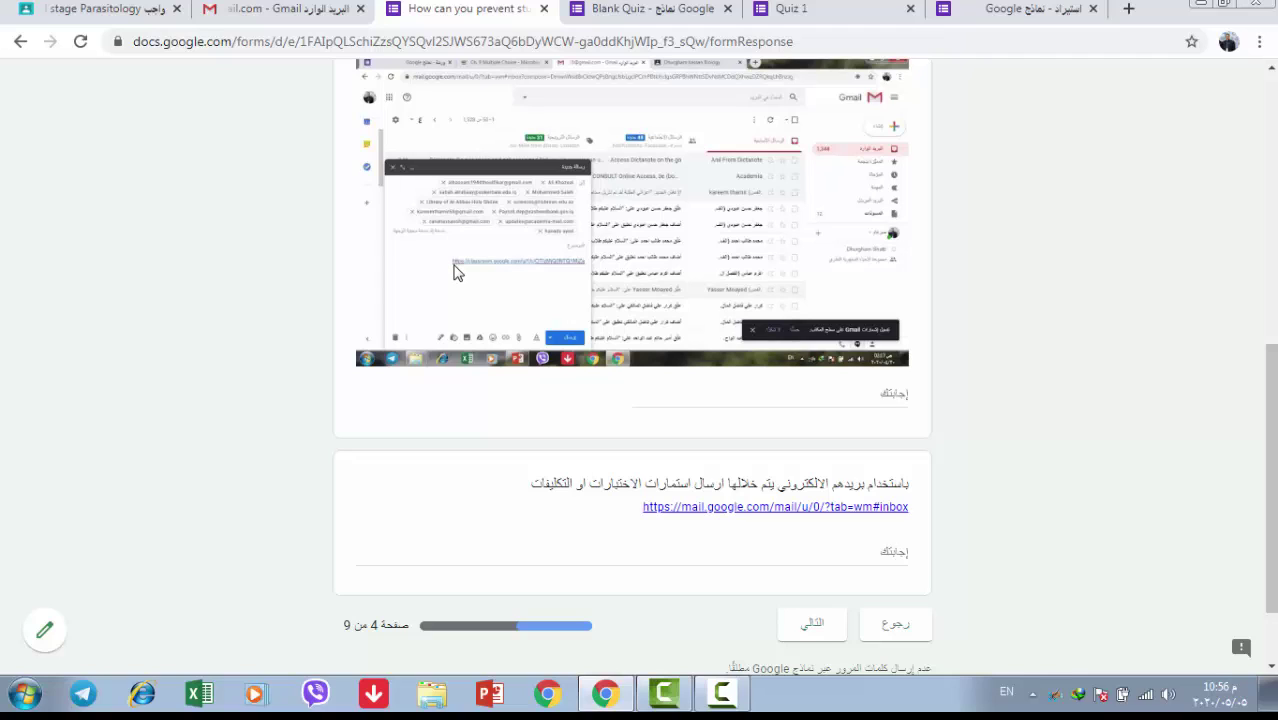
pyautogui.click(814, 626)
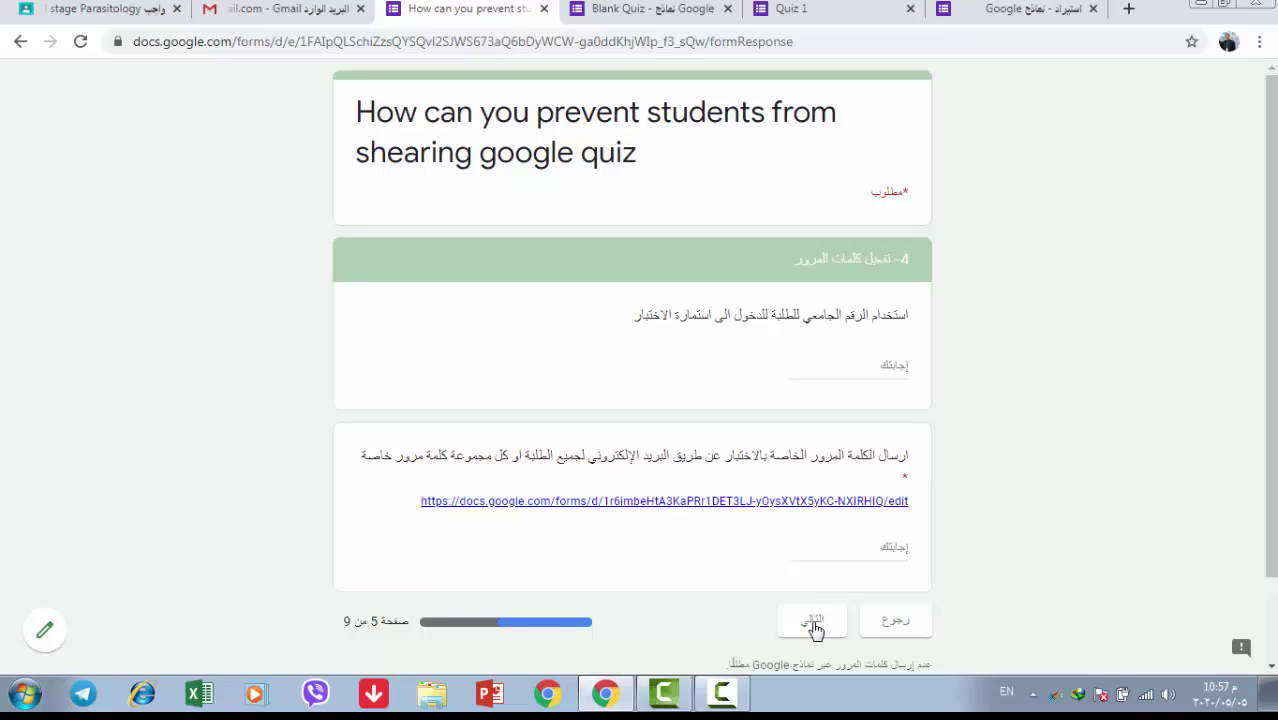
pyautogui.scroll(-2, 1272, 515)
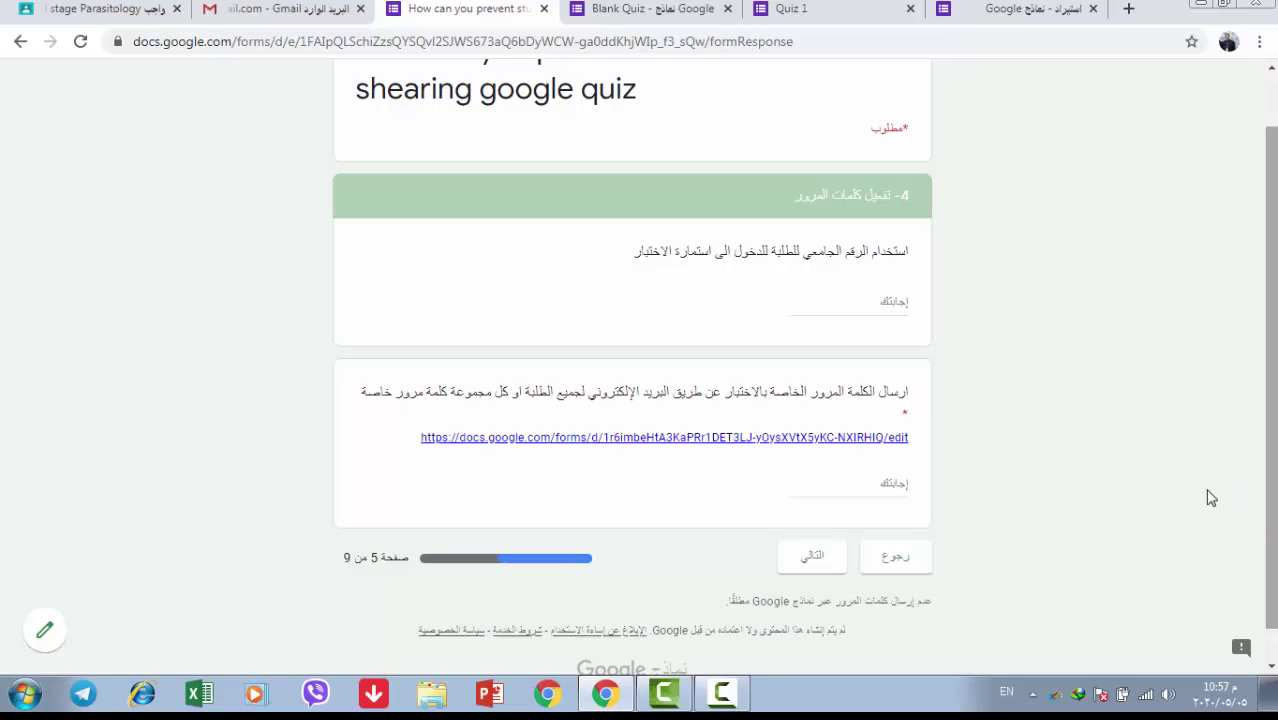
pyautogui.click(309, 20)
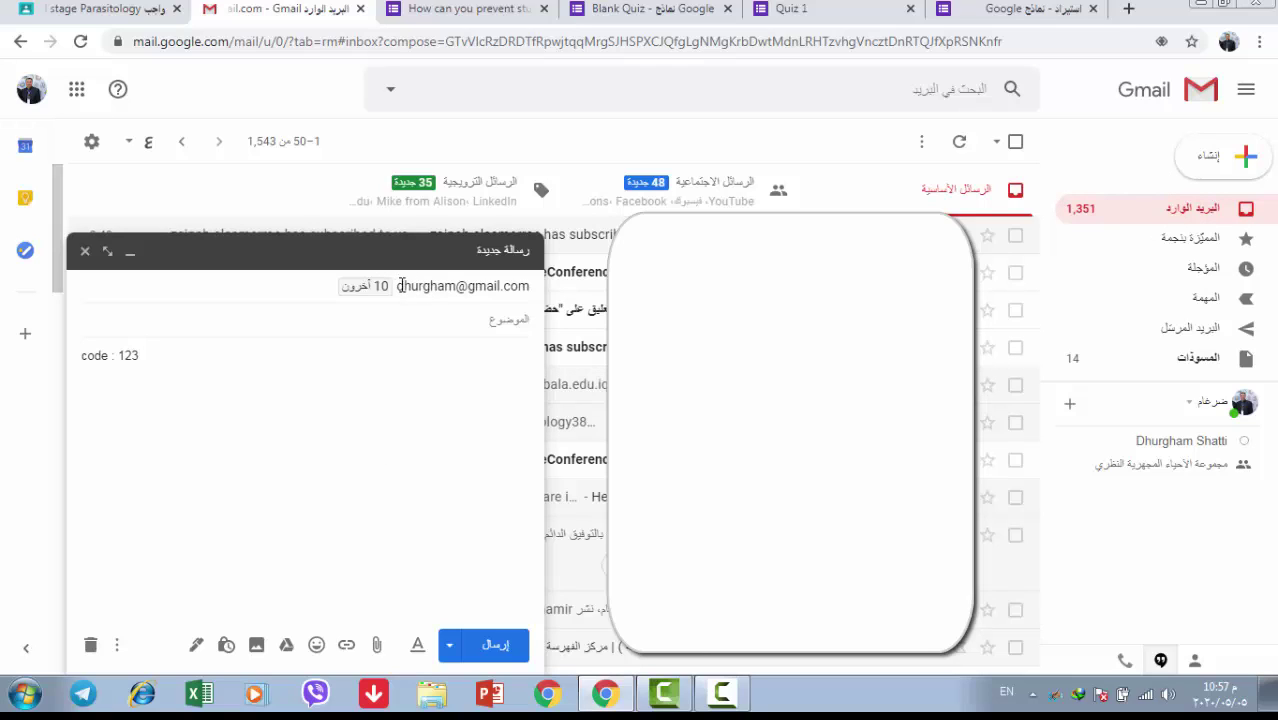
pyautogui.moveTo(401, 286)
pyautogui.click(499, 6)
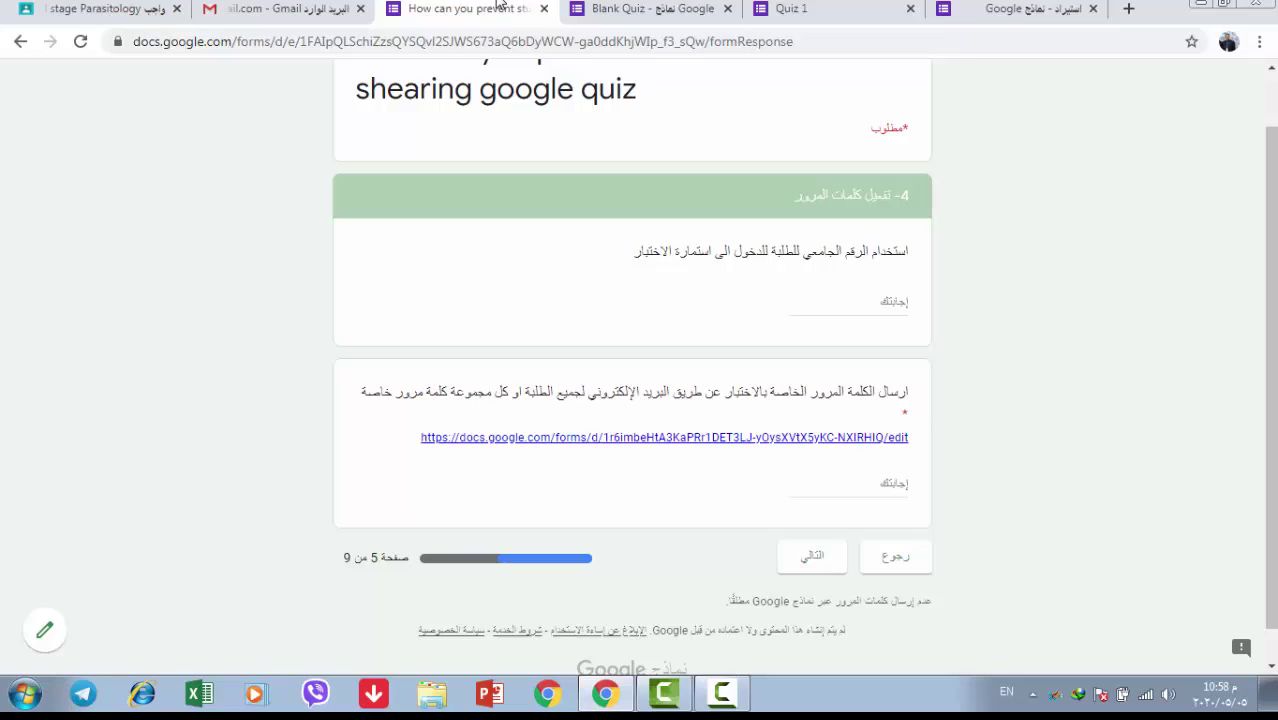
# Add 'name' and 'code' short-answer questions to Blank Quiz
pyautogui.hotkey('ctrl', 'Tab')
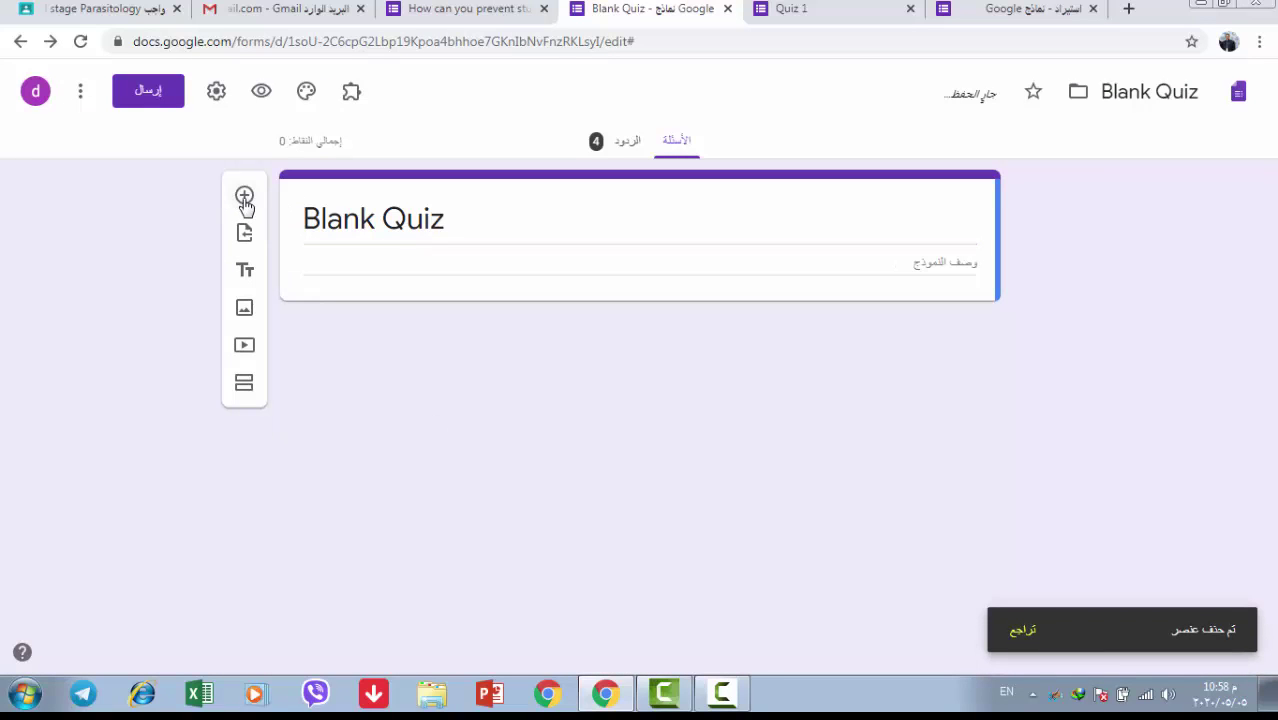
pyautogui.click(245, 197)
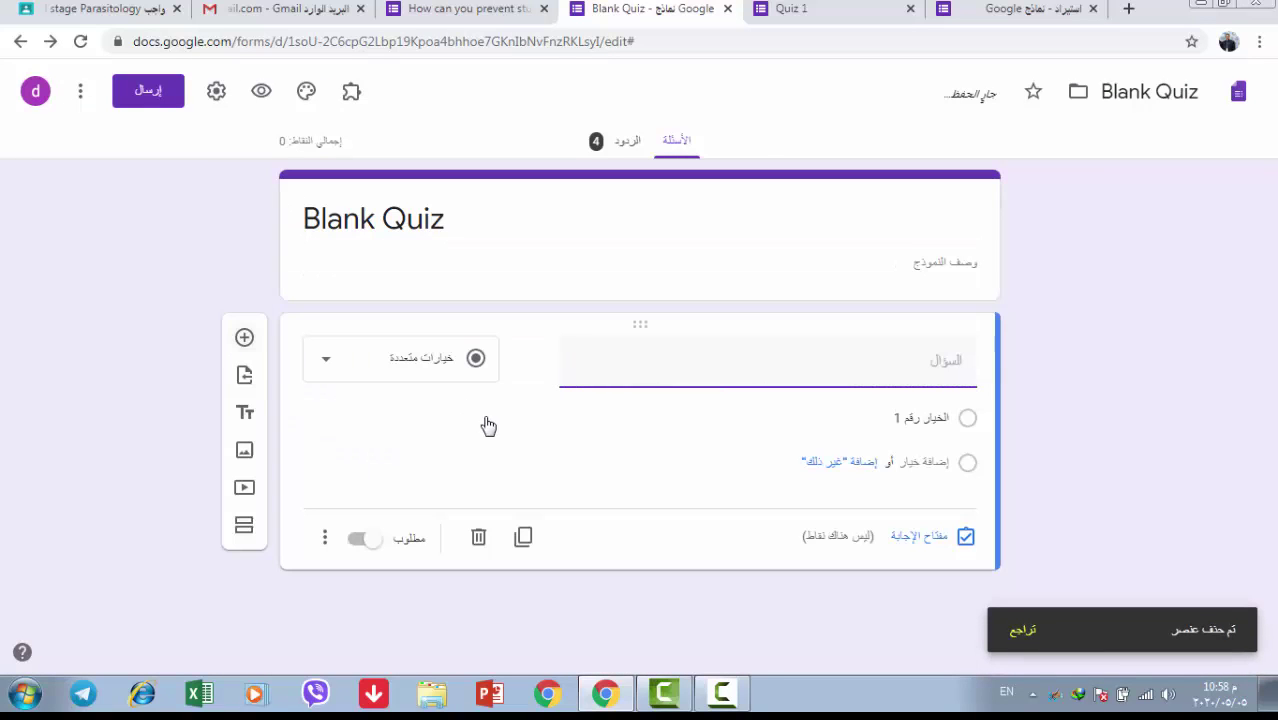
pyautogui.write('name')
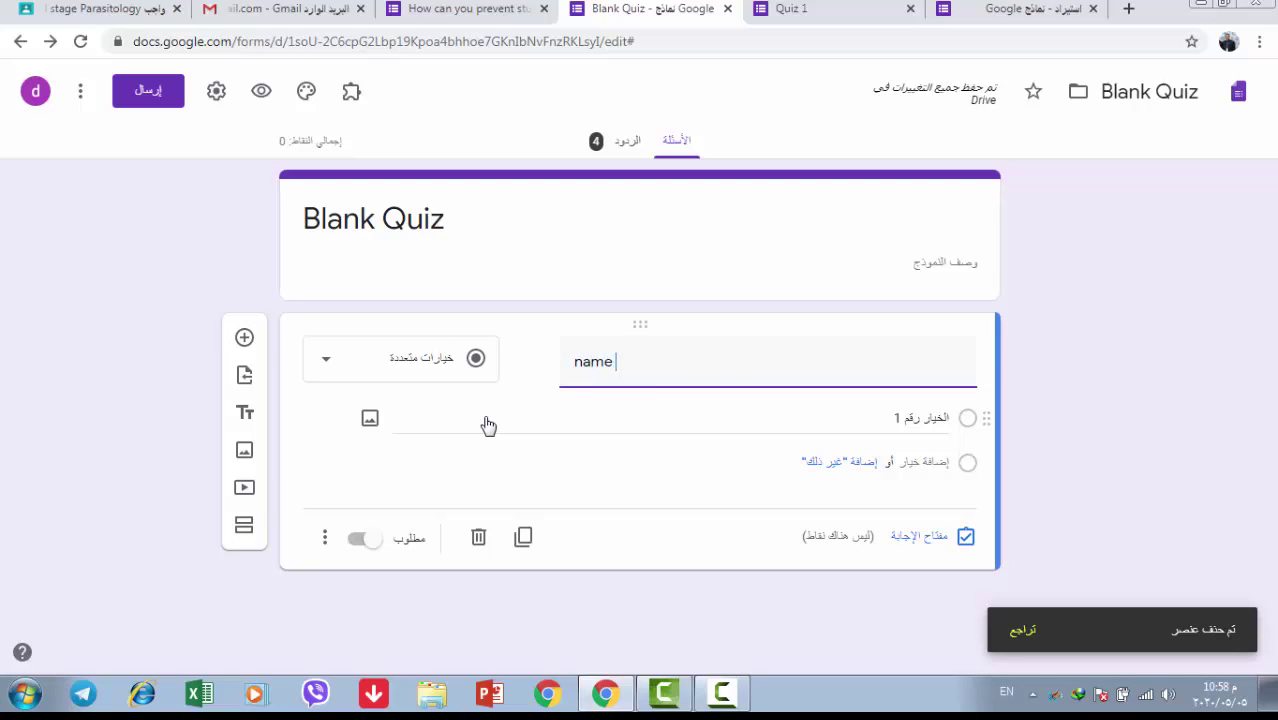
pyautogui.click(326, 462)
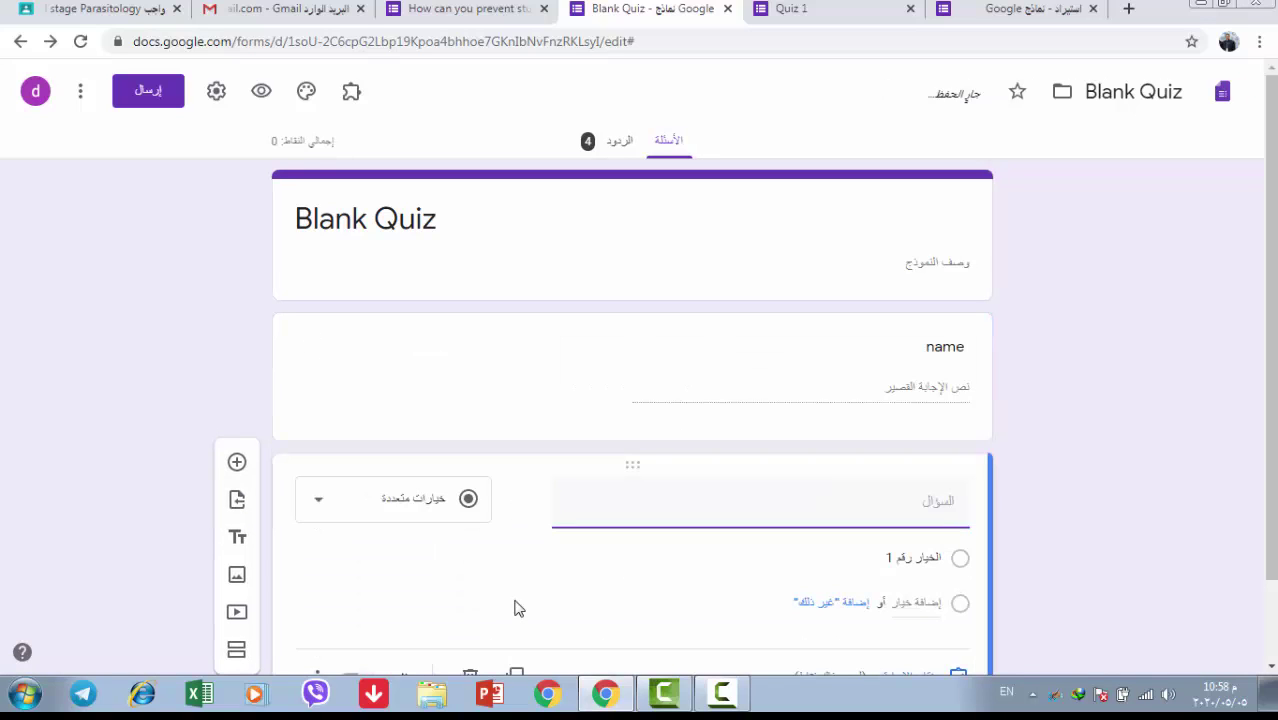
pyautogui.write('code')
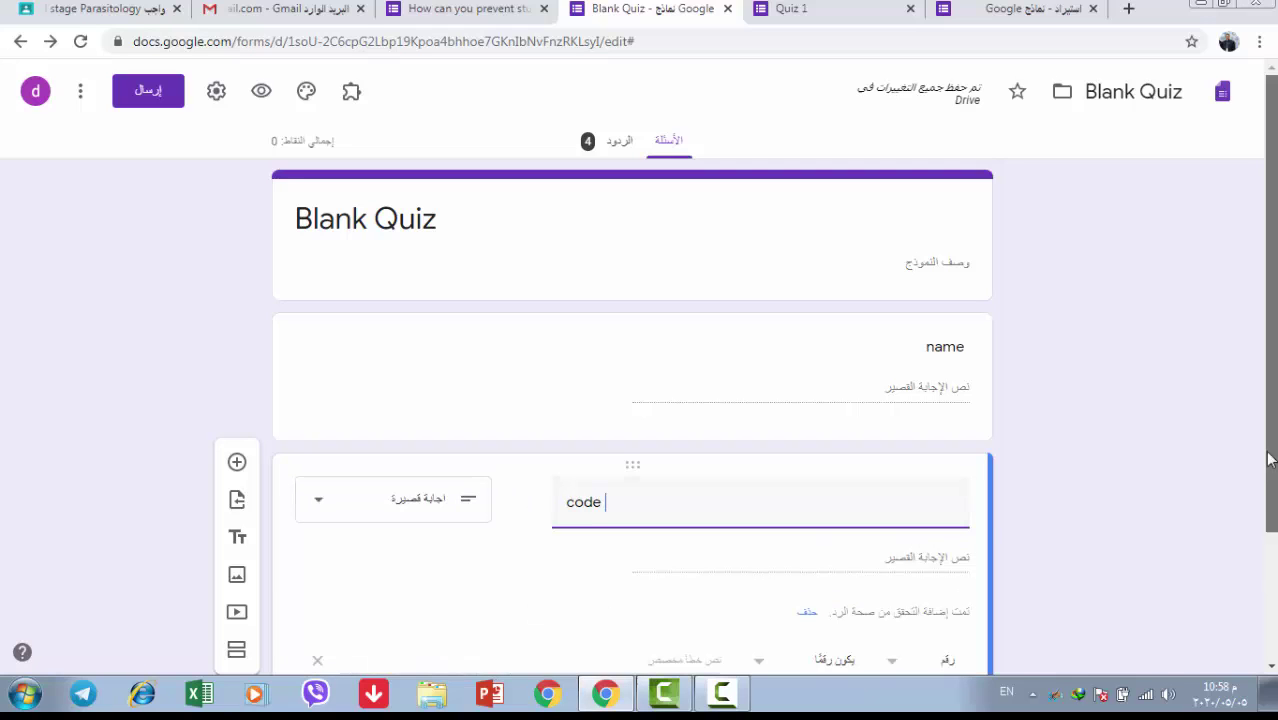
pyautogui.moveTo(1264, 456); pyautogui.dragTo(1272, 528)
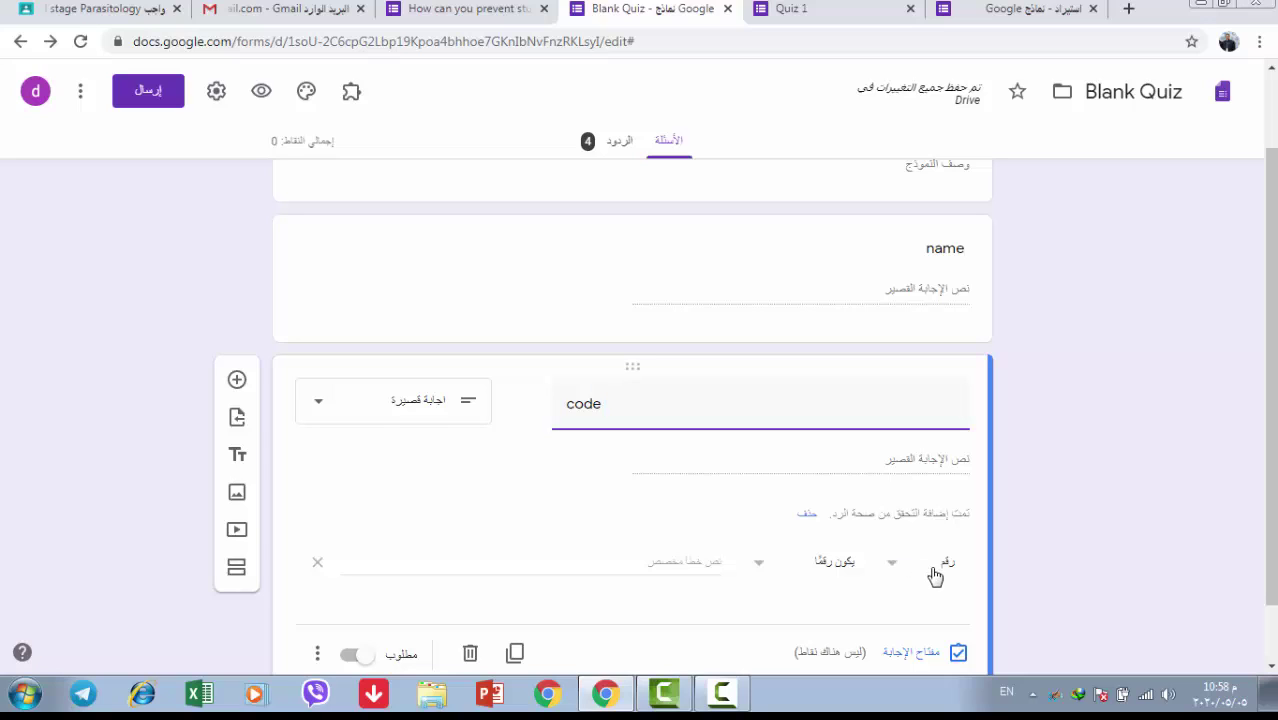
# Validate code as Number equals 123 with error 'حاول مرة اخرى', make it required, and preview
pyautogui.click(763, 570)
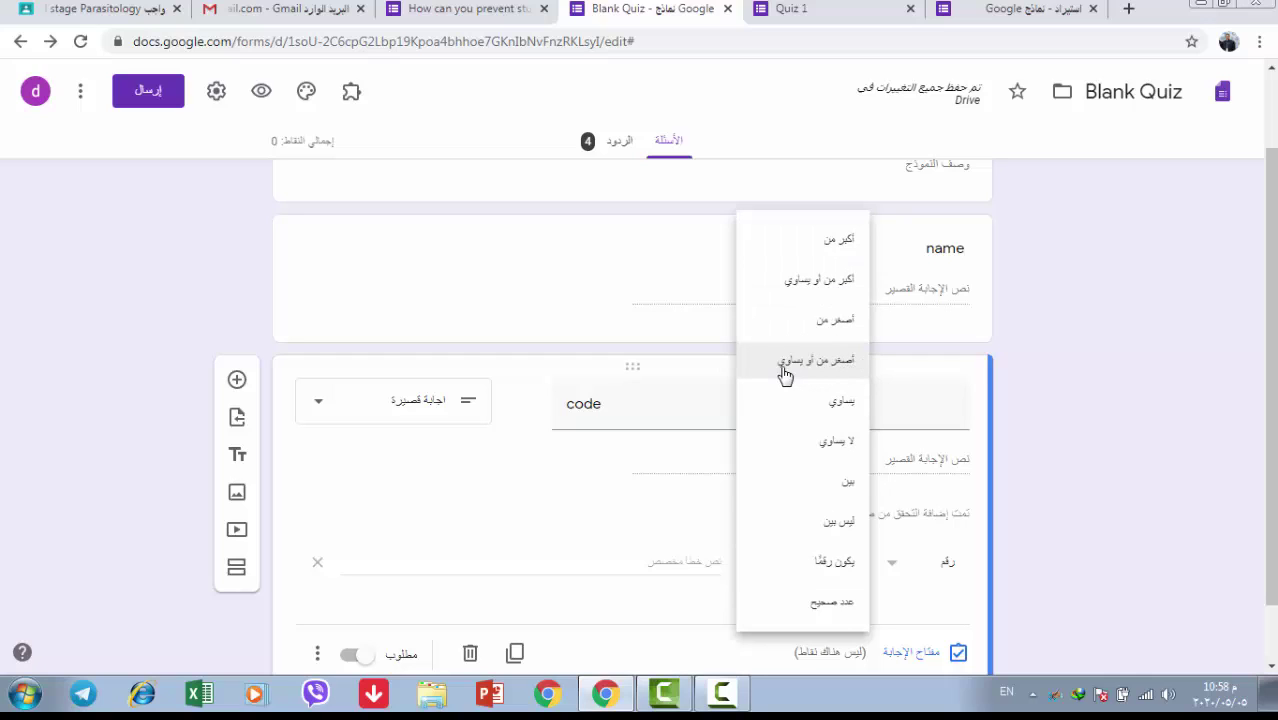
pyautogui.click(848, 405)
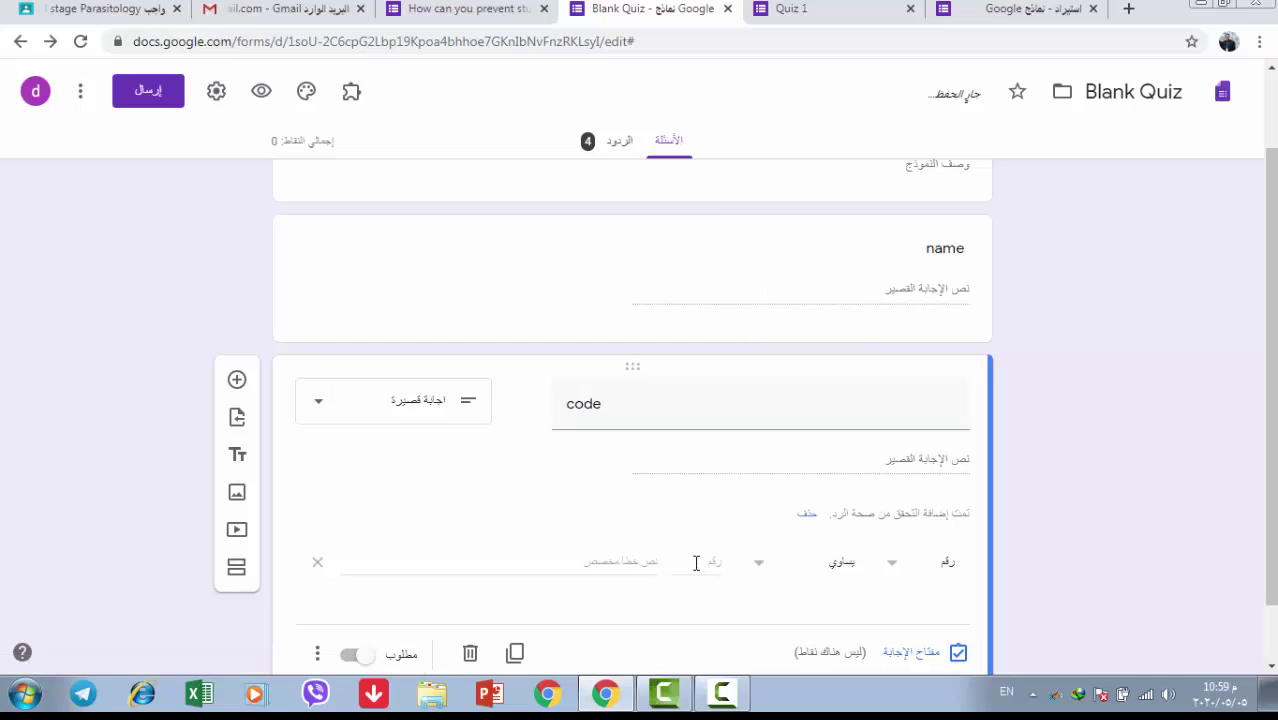
pyautogui.click(696, 563)
pyautogui.write('1')
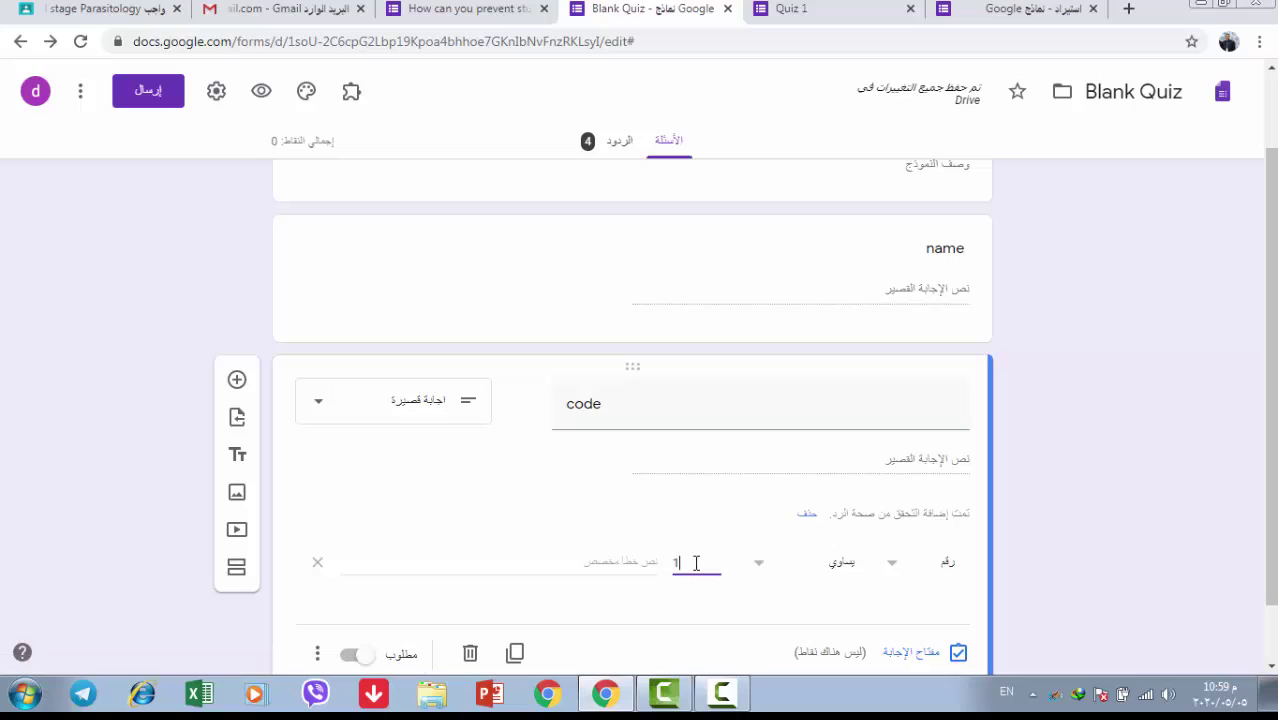
pyautogui.write('23')
pyautogui.click(597, 562)
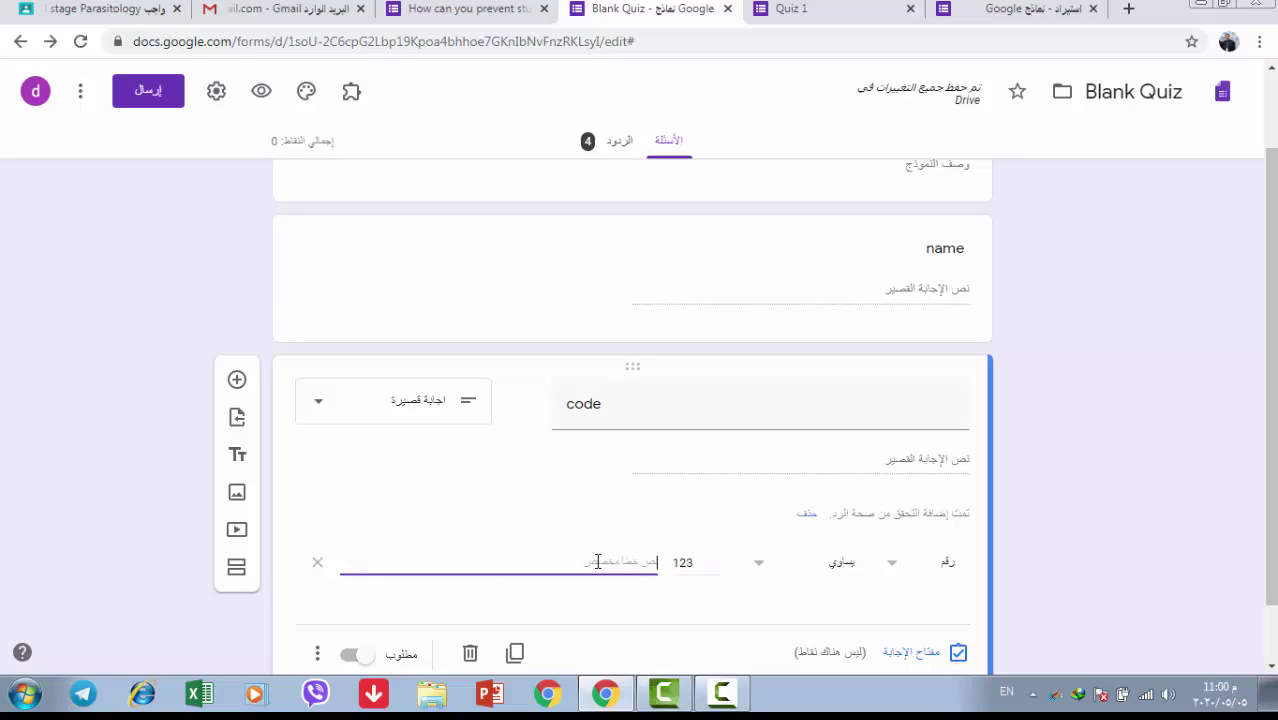
pyautogui.write('p')
pyautogui.press('BackSpace')
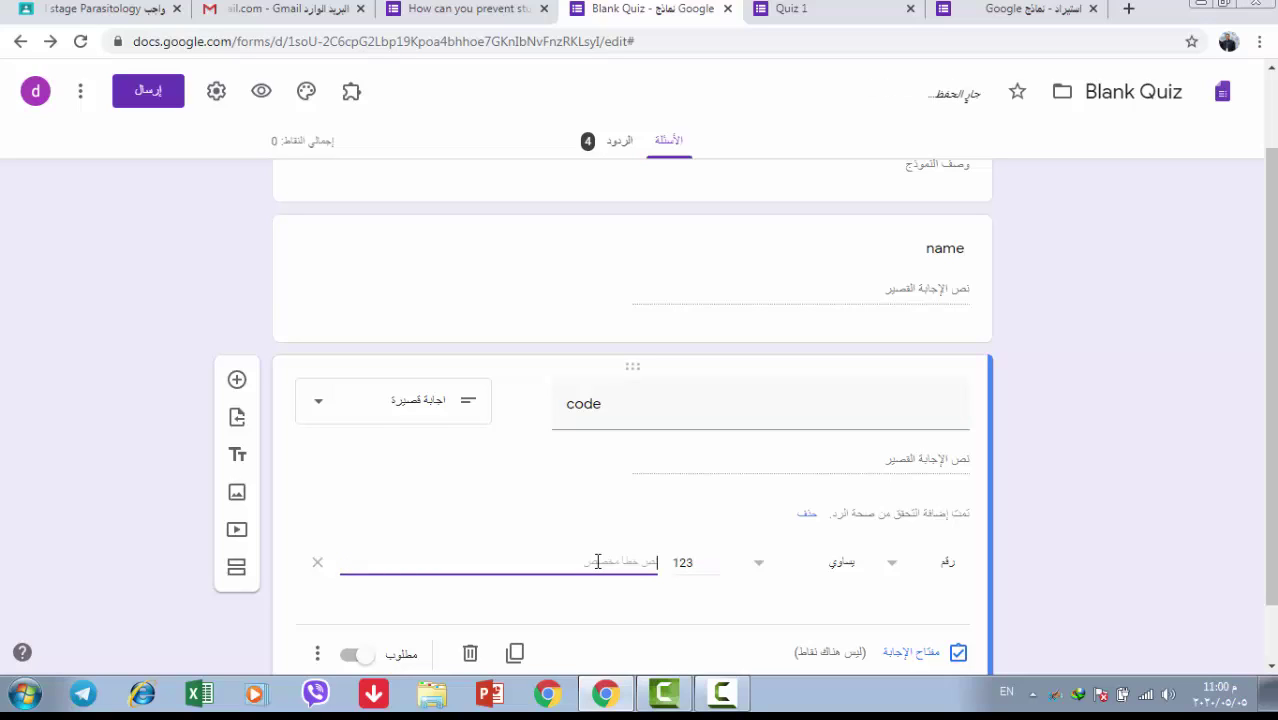
pyautogui.hotkey('alt', 'shift')
pyautogui.write('حاول مرة اخرى')
pyautogui.click(349, 658)
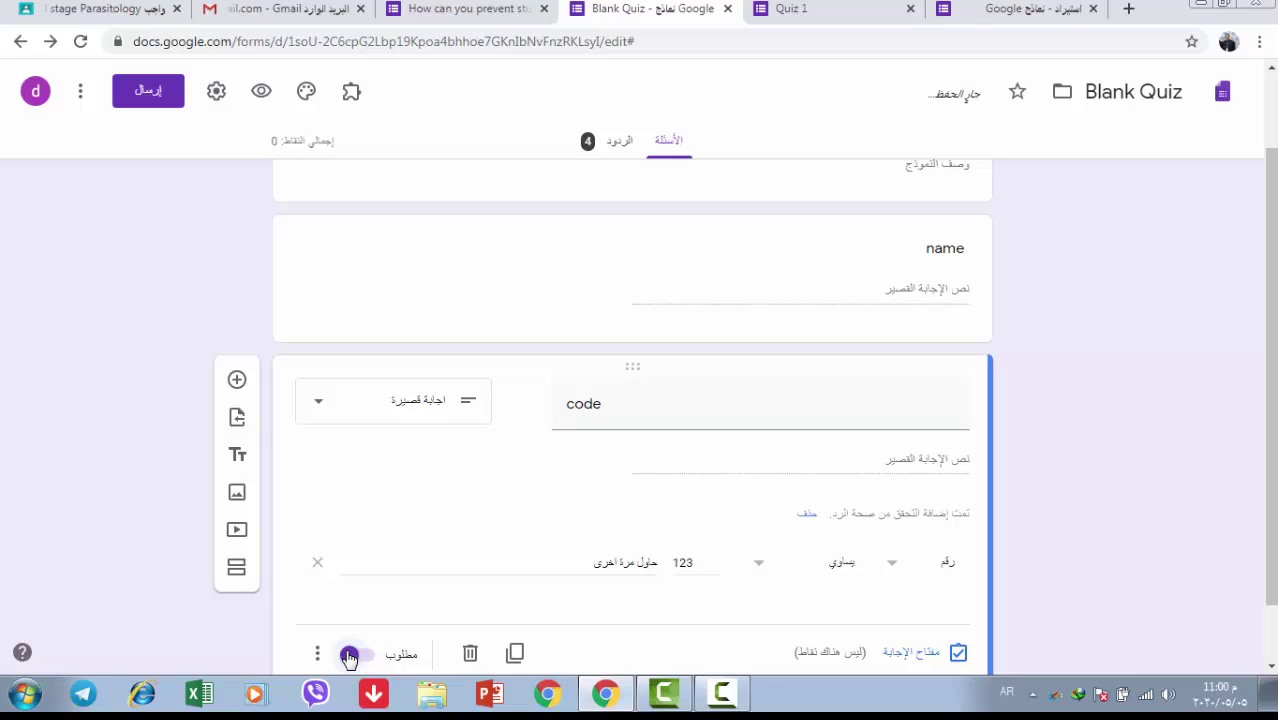
pyautogui.click(262, 100)
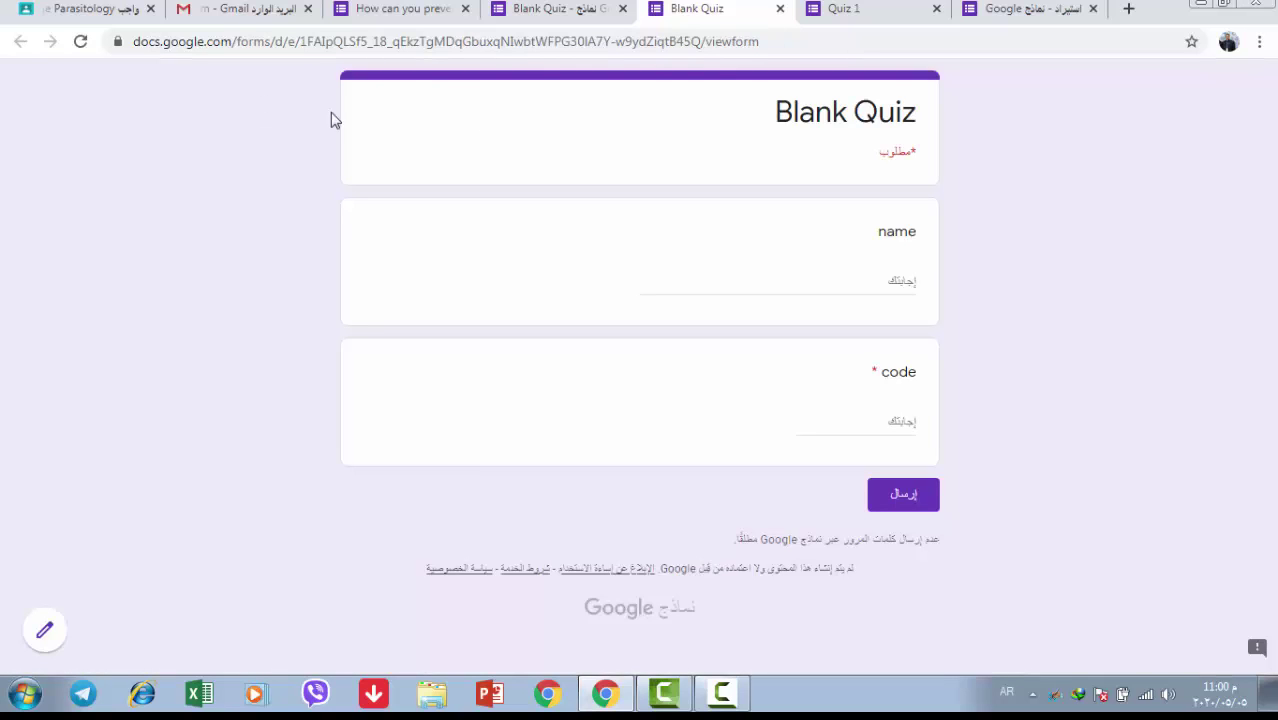
# Enter a name and code 133, submit to see the error, then correct the code to 123
pyautogui.click(902, 286)
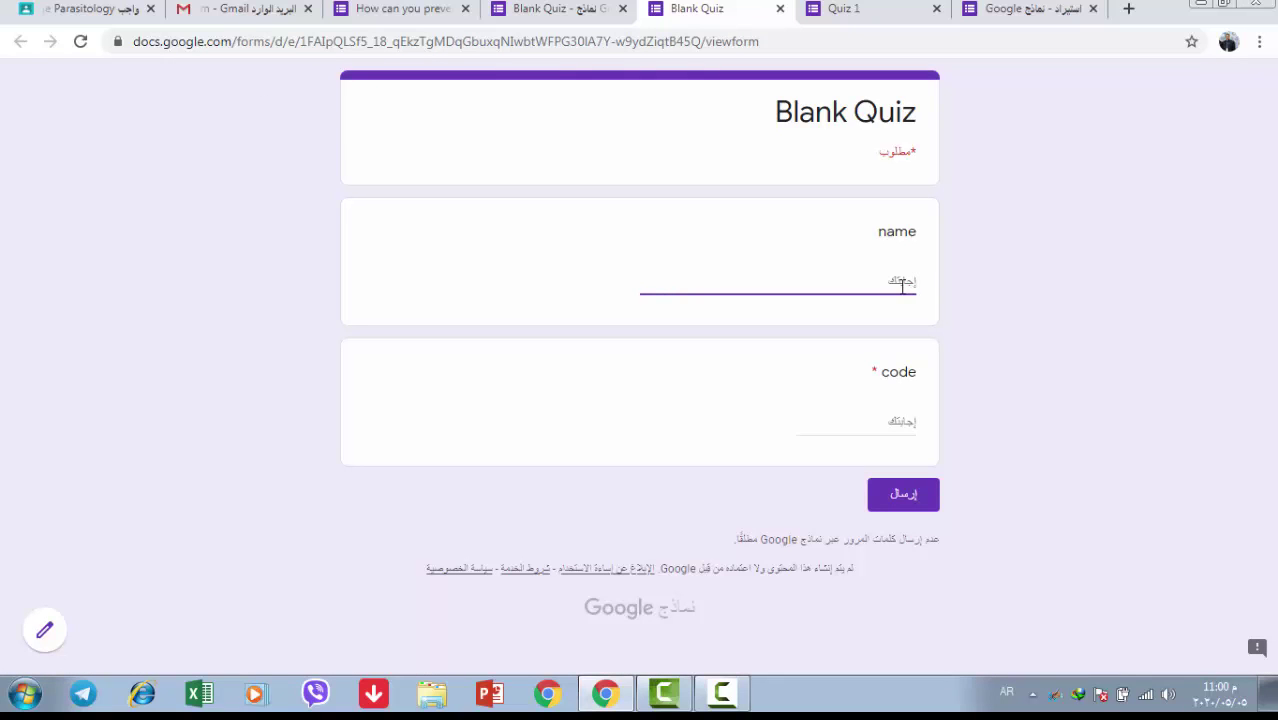
pyautogui.click(904, 416)
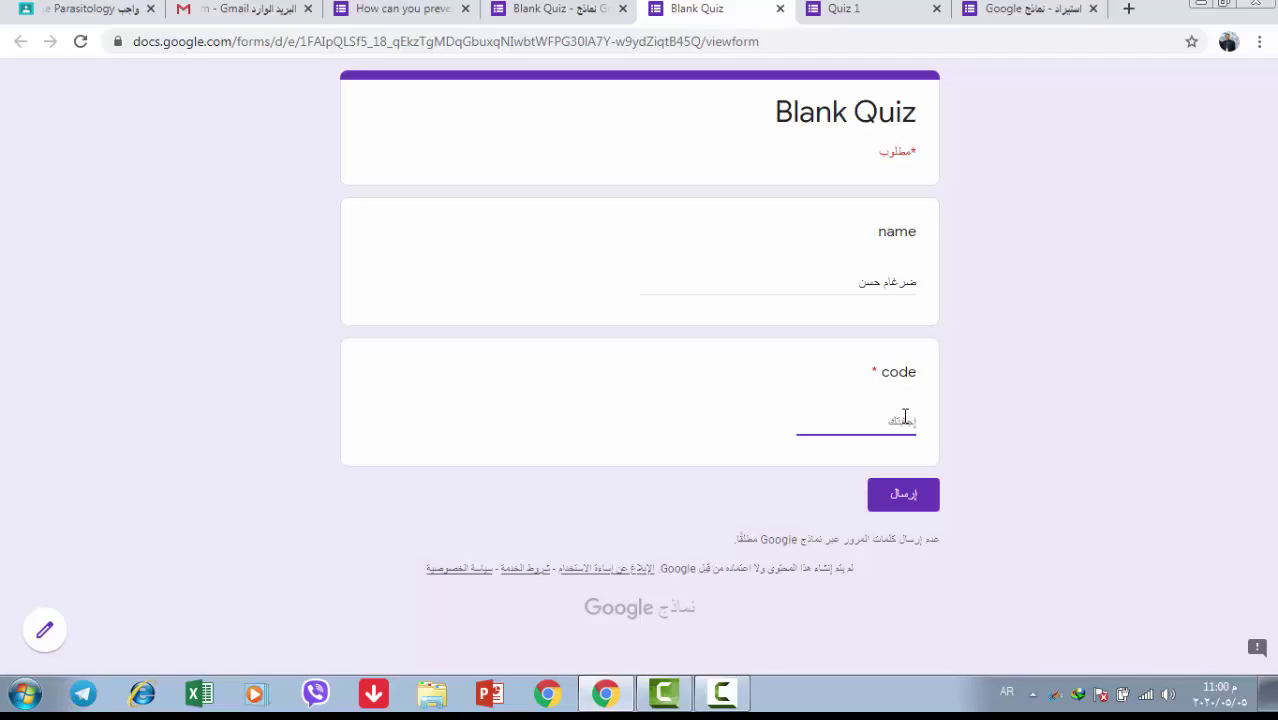
pyautogui.write('133')
pyautogui.click(903, 496)
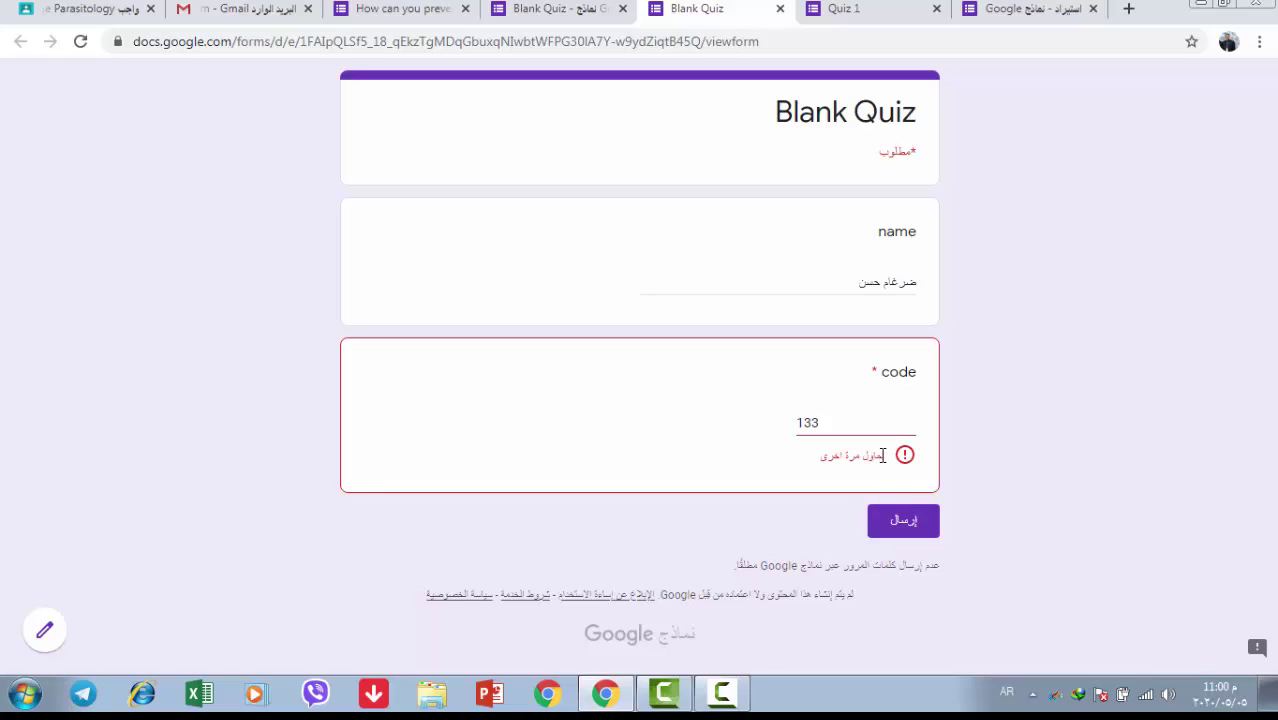
pyautogui.doubleClick(810, 424)
pyautogui.write('123')
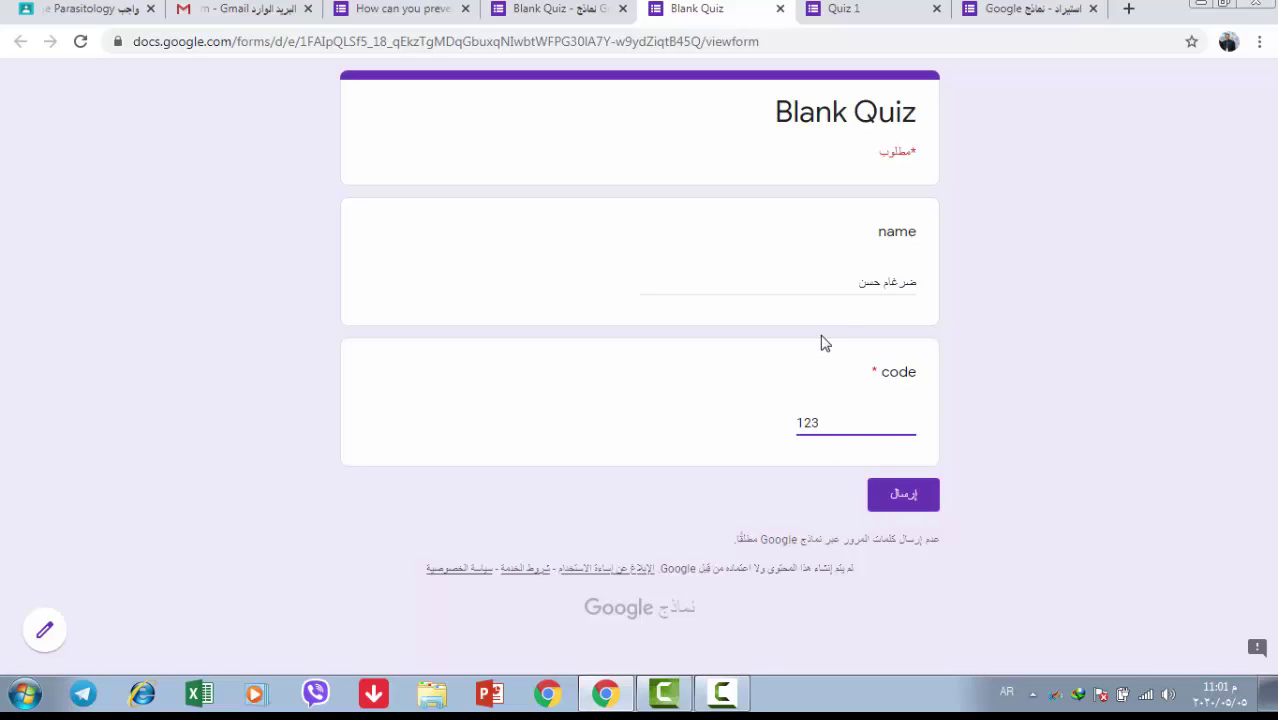
# Check the code in Gmail, close the unsent Blank Quiz response, and return to the editor
pyautogui.click(425, 6)
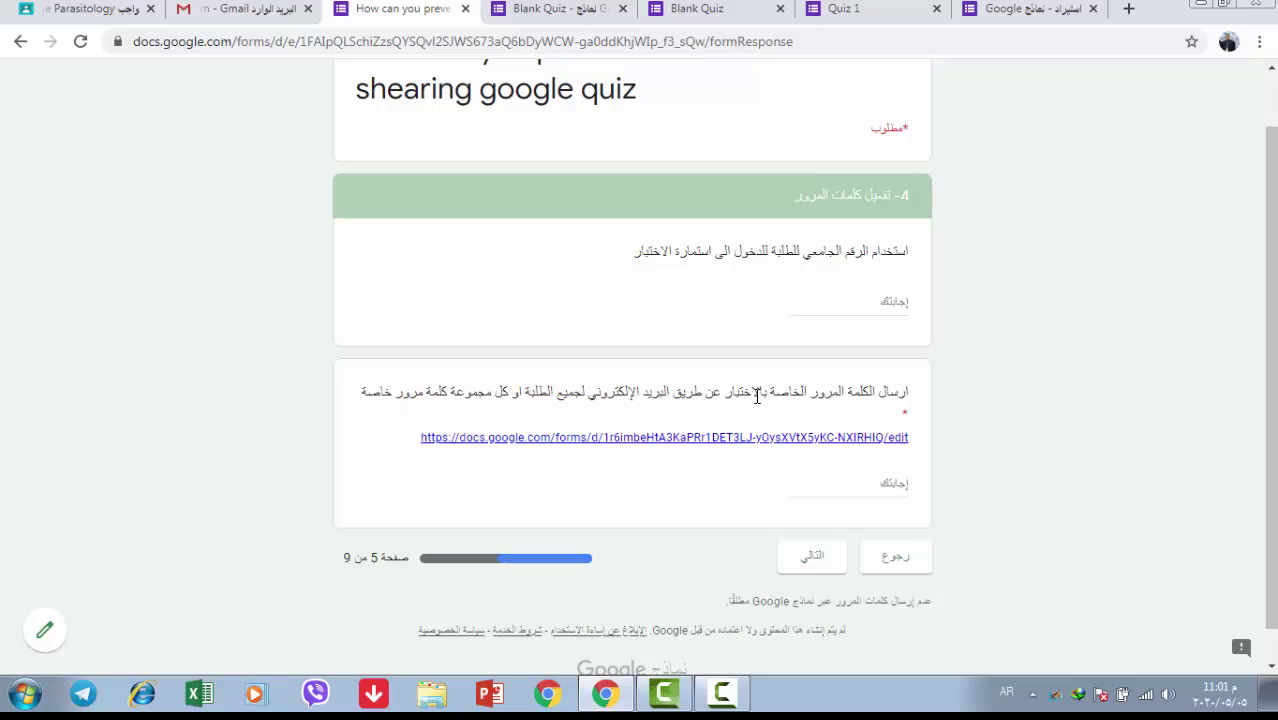
pyautogui.click(262, 10)
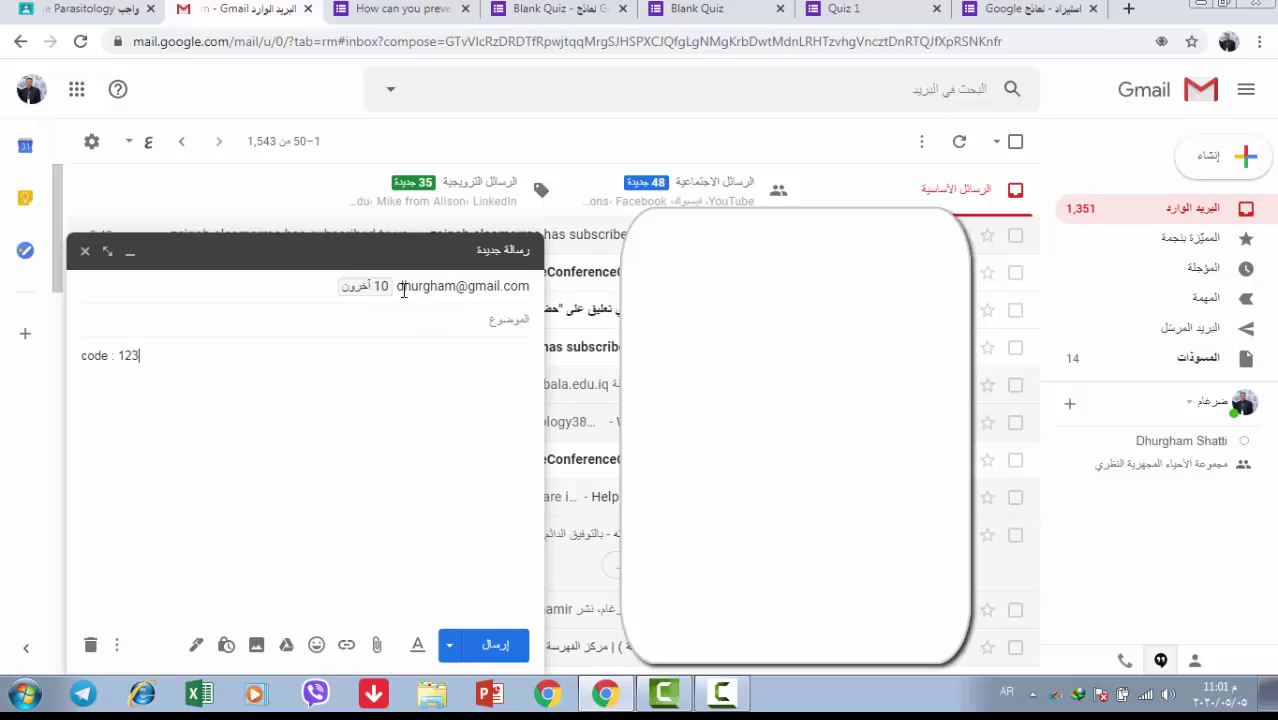
pyautogui.moveTo(403, 290)
pyautogui.click(692, 10)
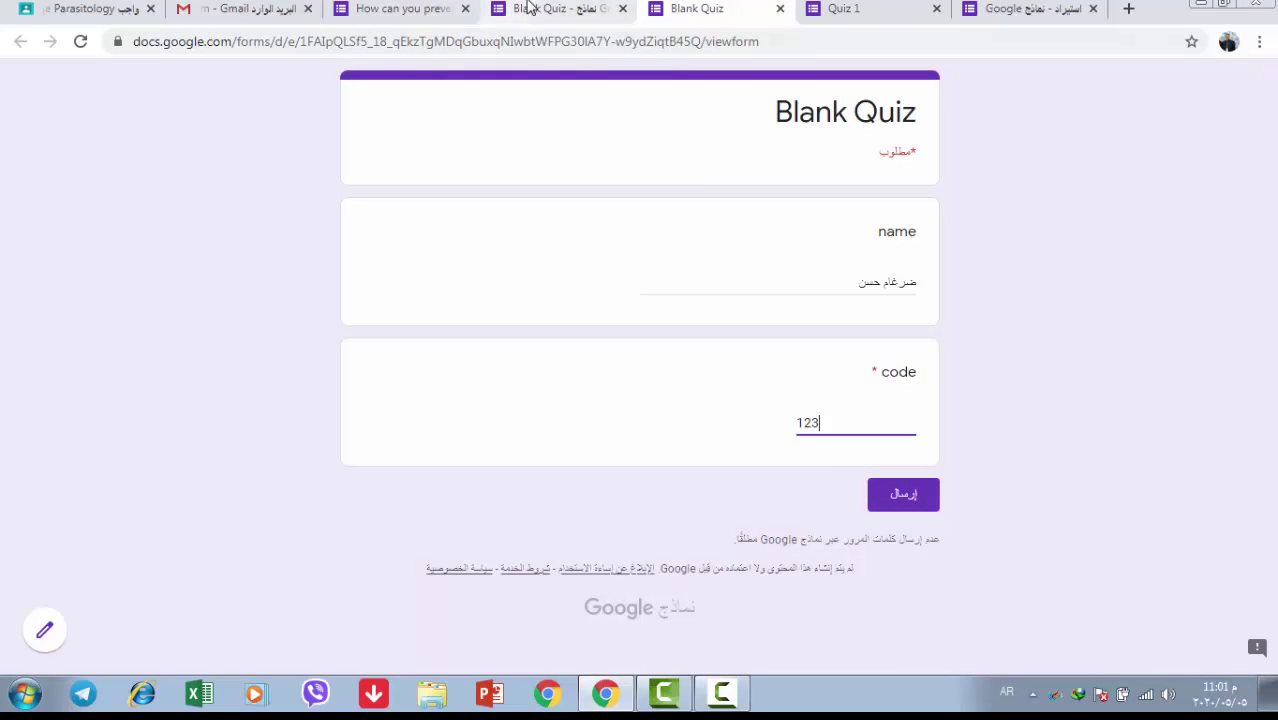
pyautogui.click(528, 8)
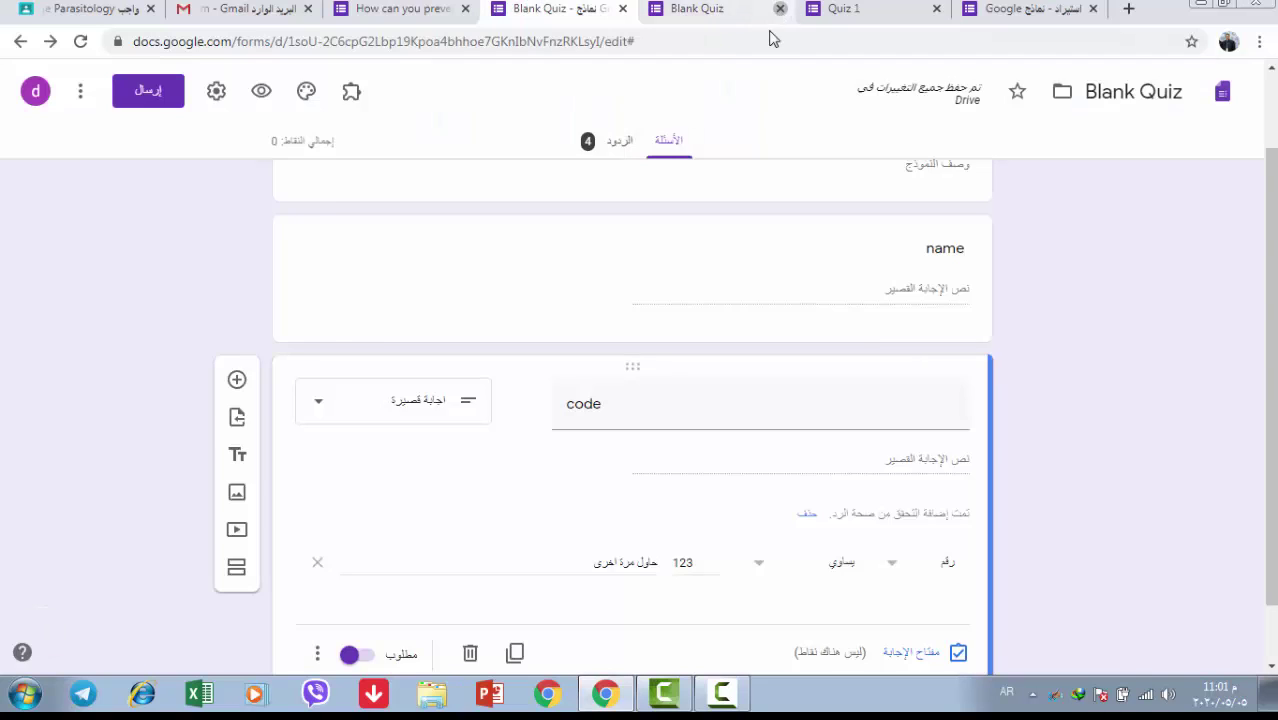
pyautogui.click(780, 9)
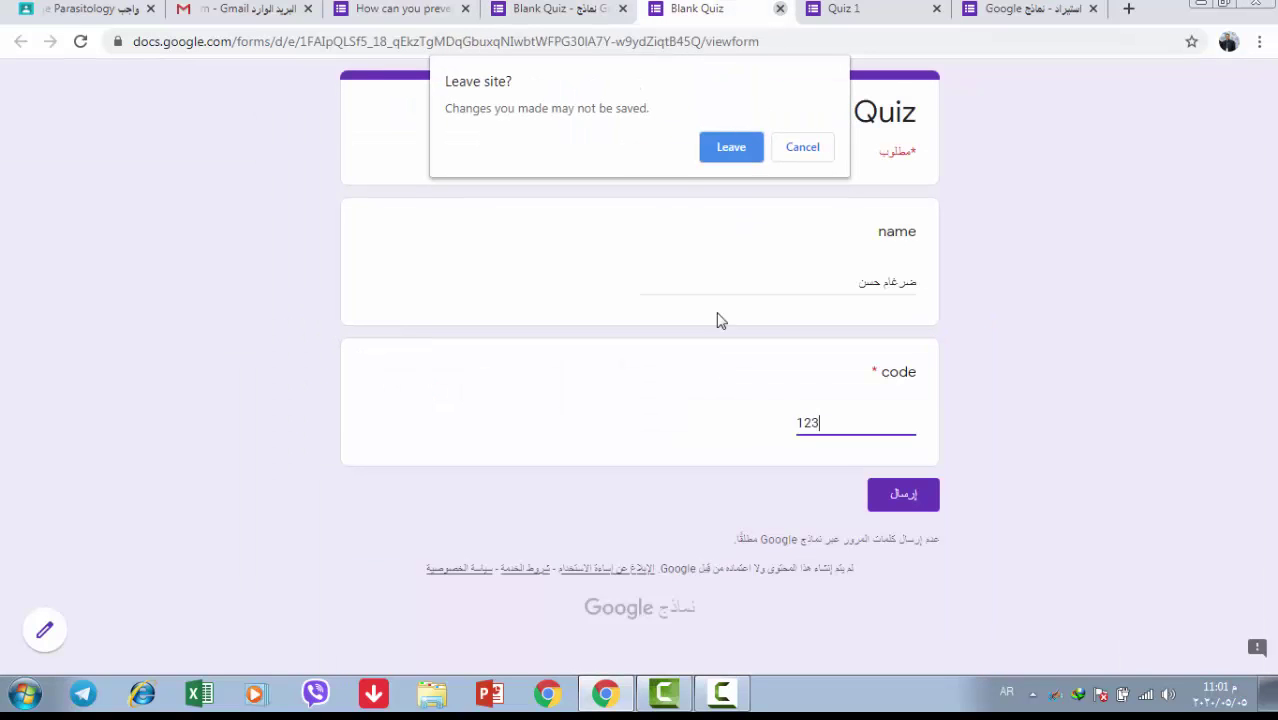
pyautogui.click(710, 150)
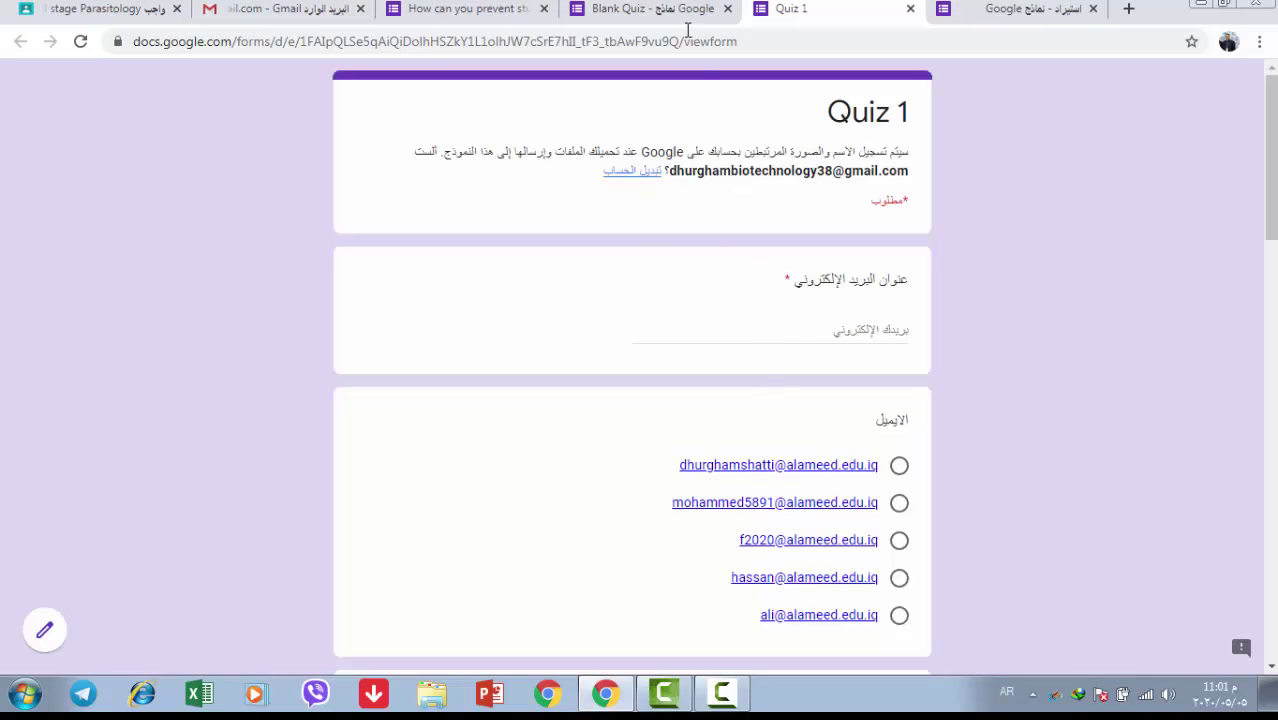
pyautogui.click(676, 8)
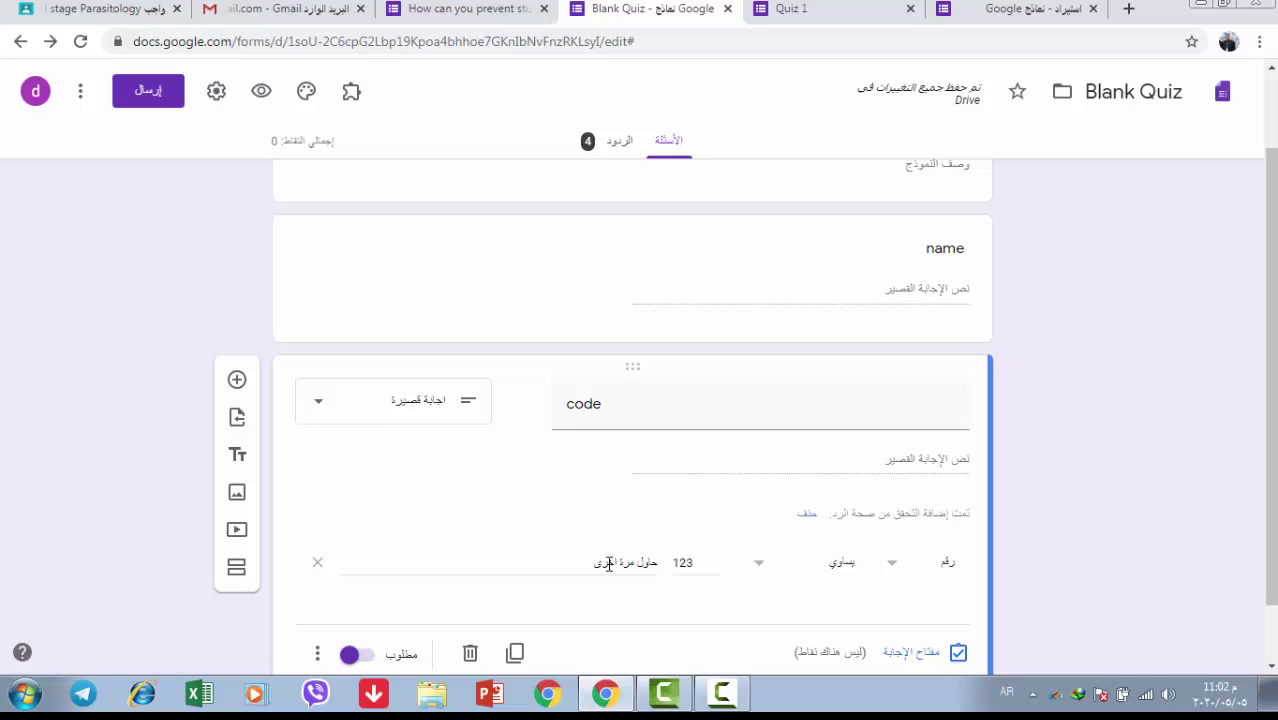
# Answer 123456 in the tutorial form, advance to the shuffled-order page, and open the example quiz link
pyautogui.click(466, 5)
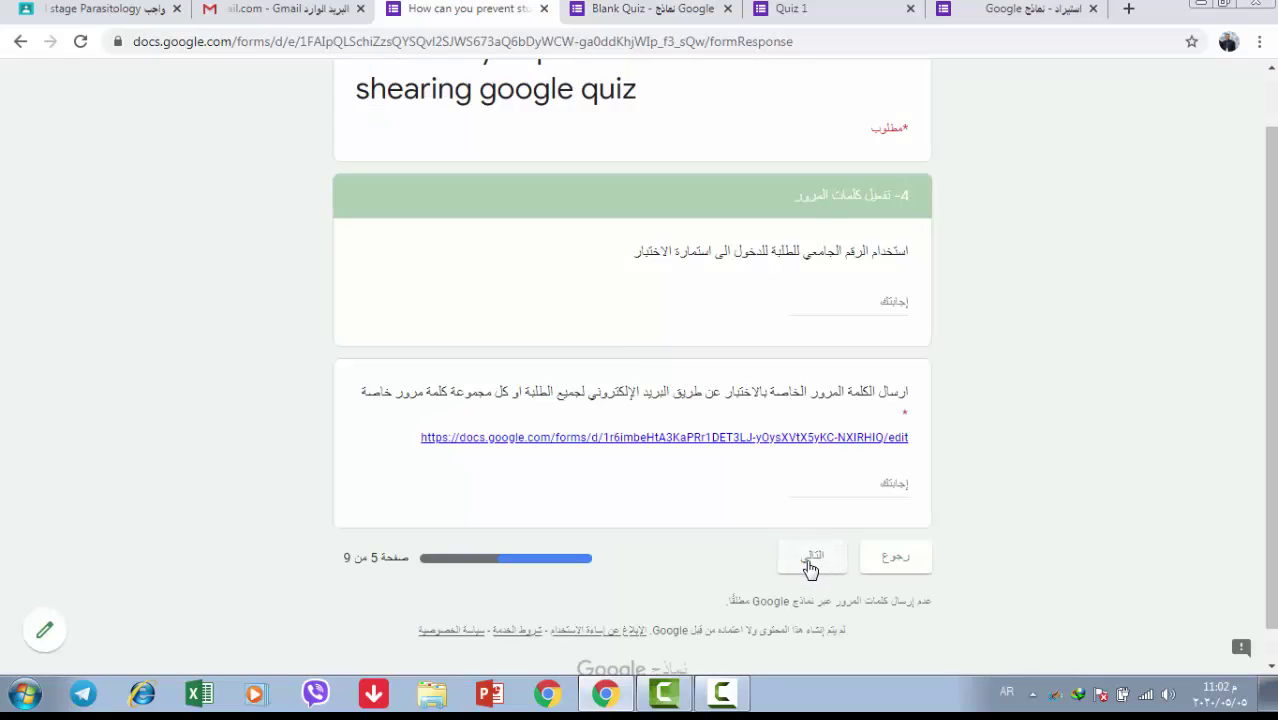
pyautogui.click(810, 566)
pyautogui.write('123456')
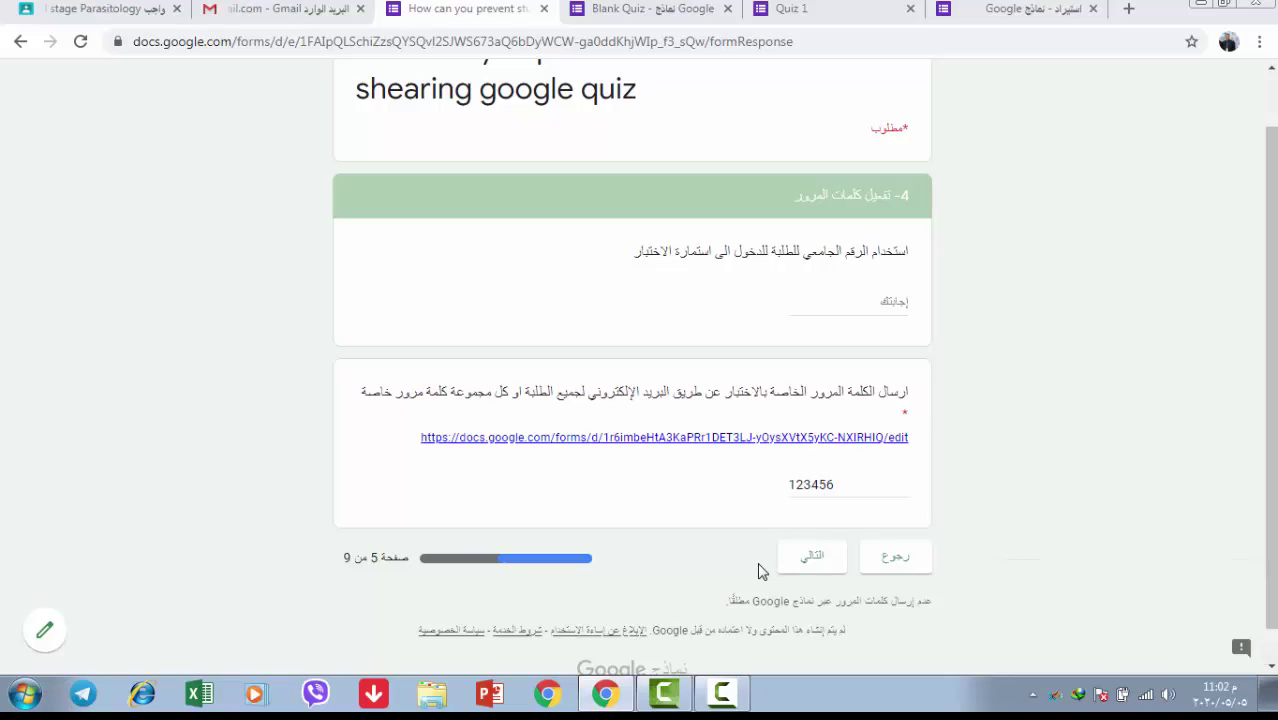
pyautogui.click(804, 567)
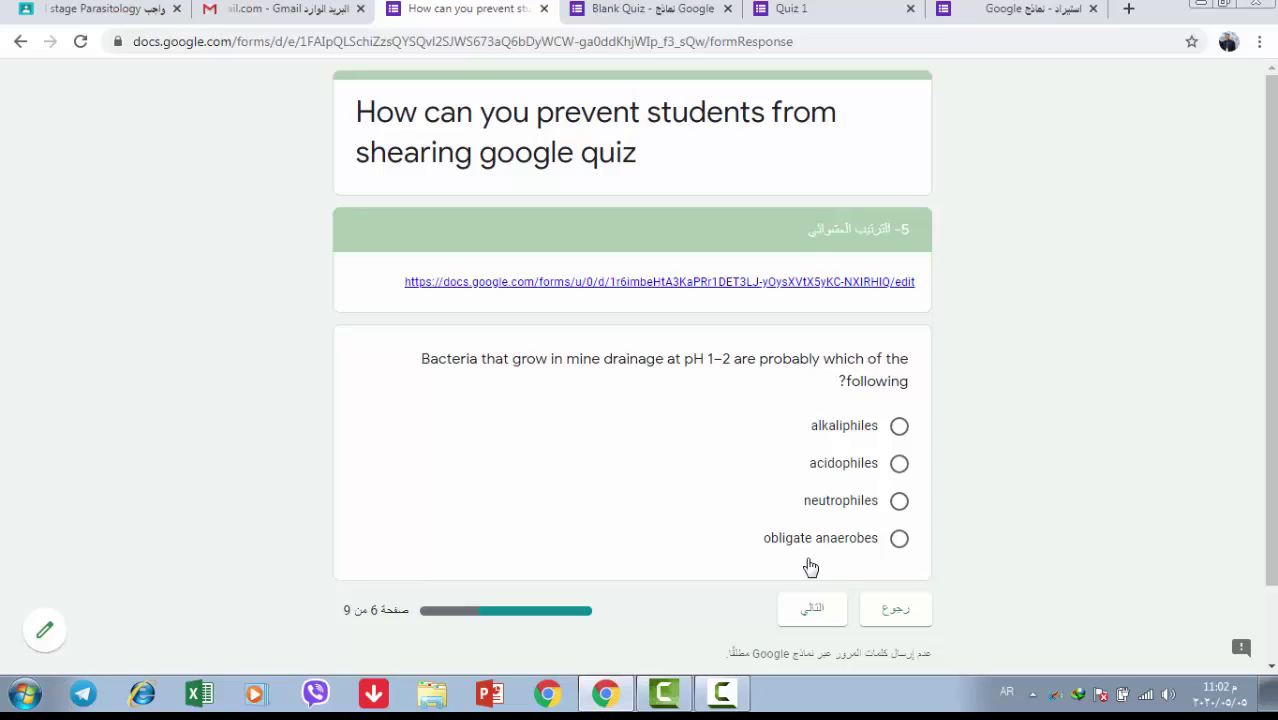
pyautogui.click(728, 283)
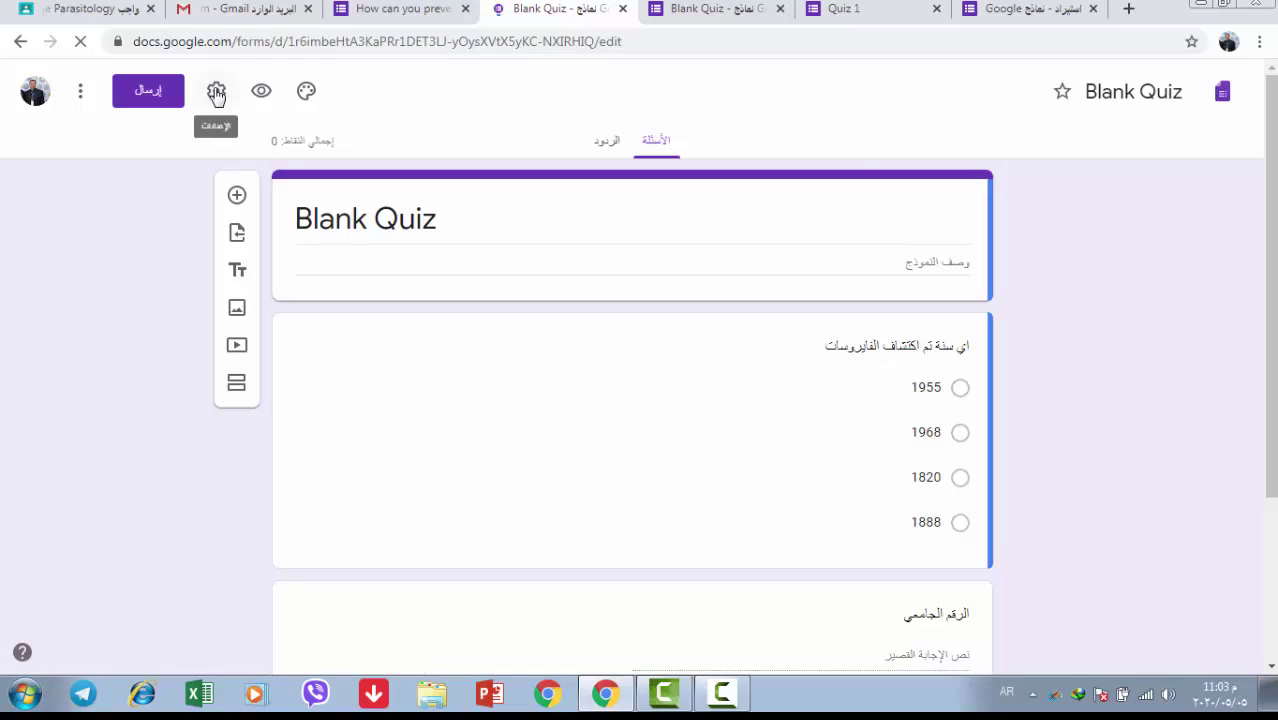
# Turn on 'Shuffle question order' in the Blank Quiz's Presentation settings and save
pyautogui.click(216, 94)
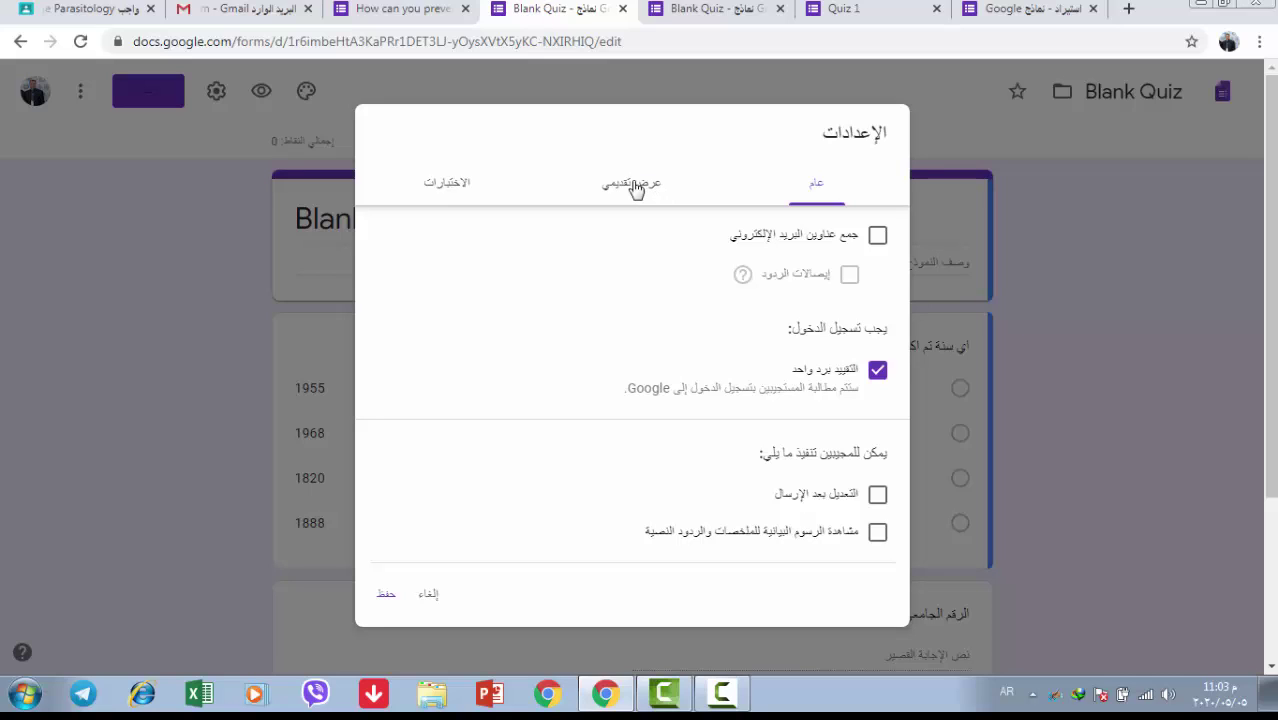
pyautogui.click(632, 184)
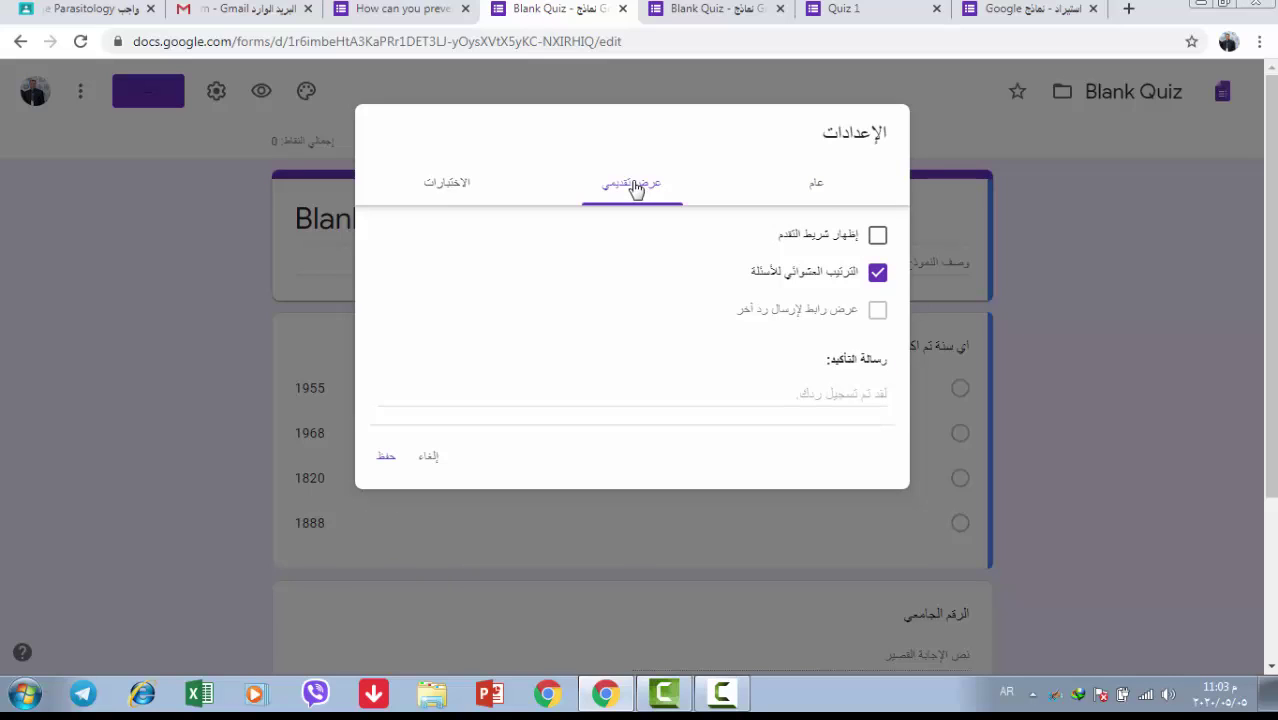
pyautogui.click(881, 279)
pyautogui.click(879, 277)
pyautogui.click(879, 277)
pyautogui.click(878, 275)
pyautogui.click(386, 459)
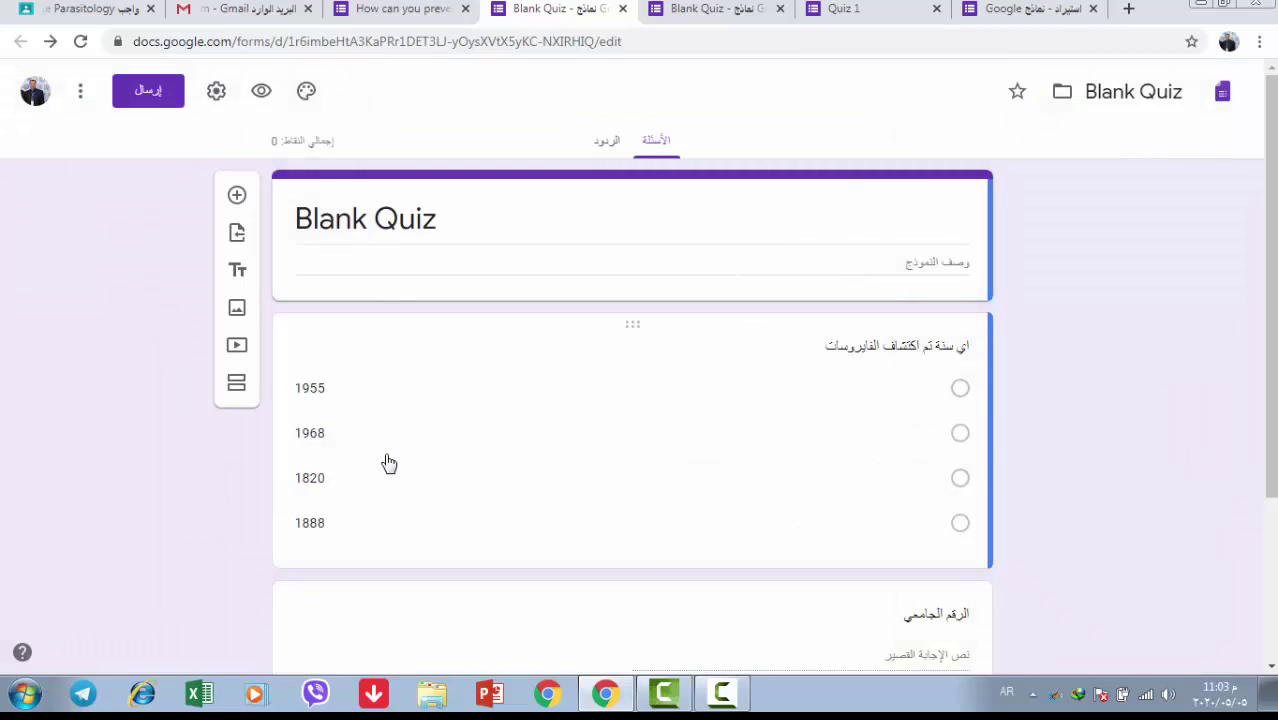
# Enable 'Shuffle option order' on the year question with answers 1955, 1968, 1820 and 1888
pyautogui.click(897, 418)
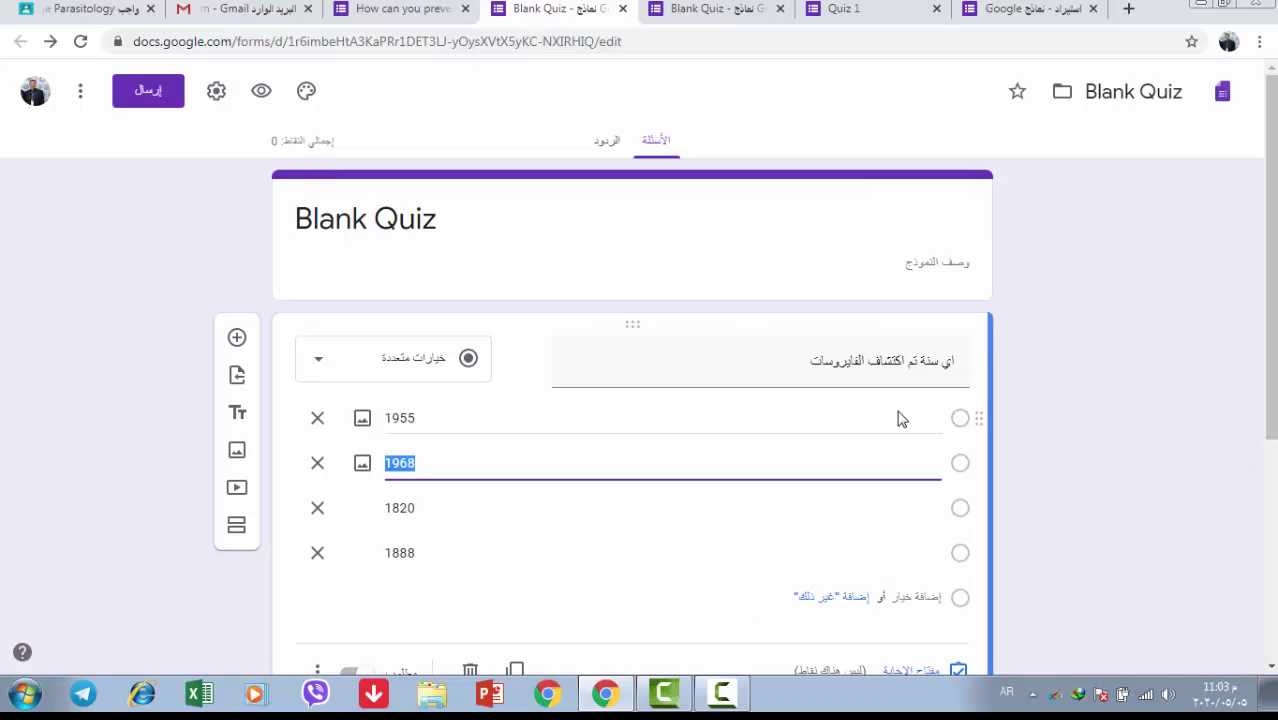
pyautogui.scroll(-1, 880, 330)
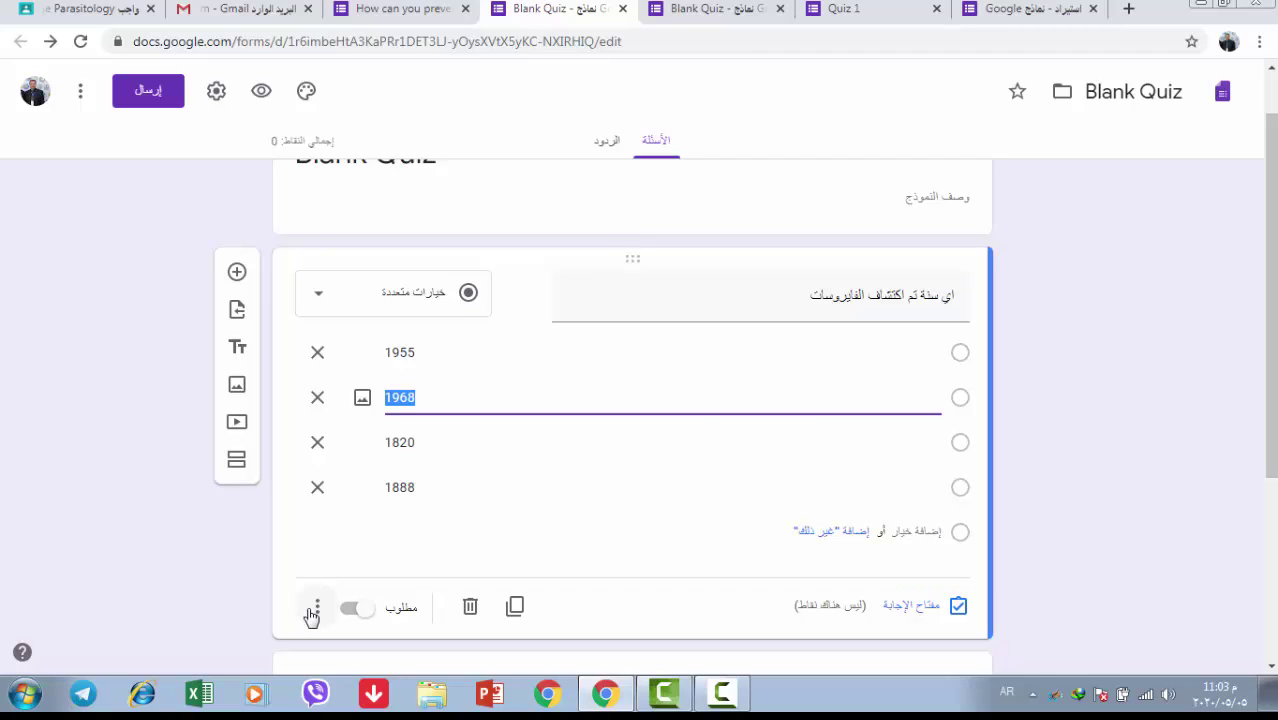
pyautogui.click(316, 610)
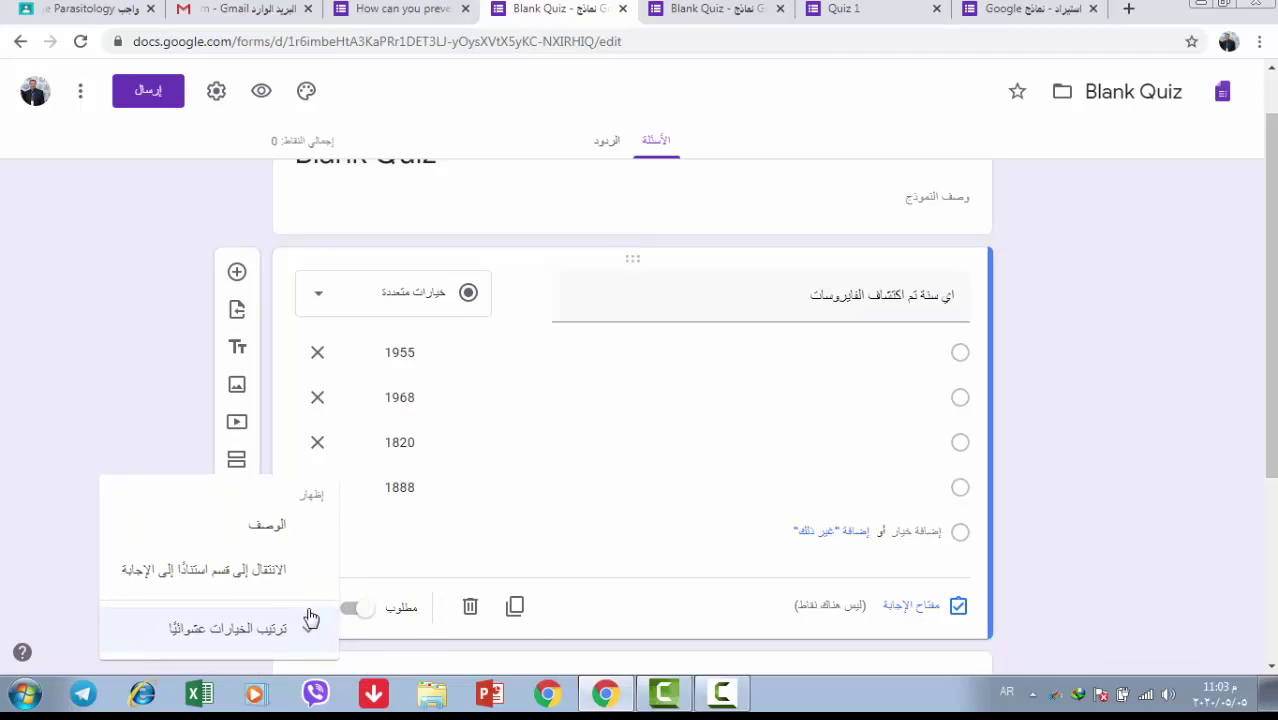
pyautogui.click(308, 628)
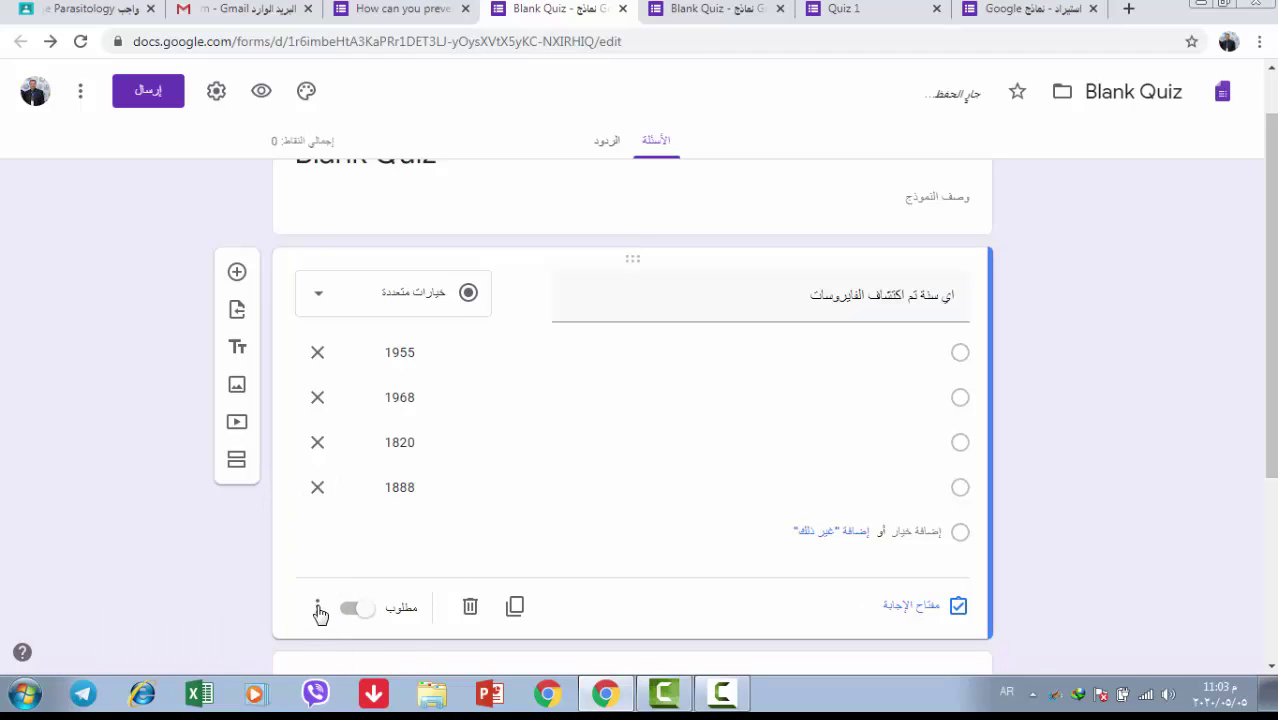
pyautogui.click(318, 610)
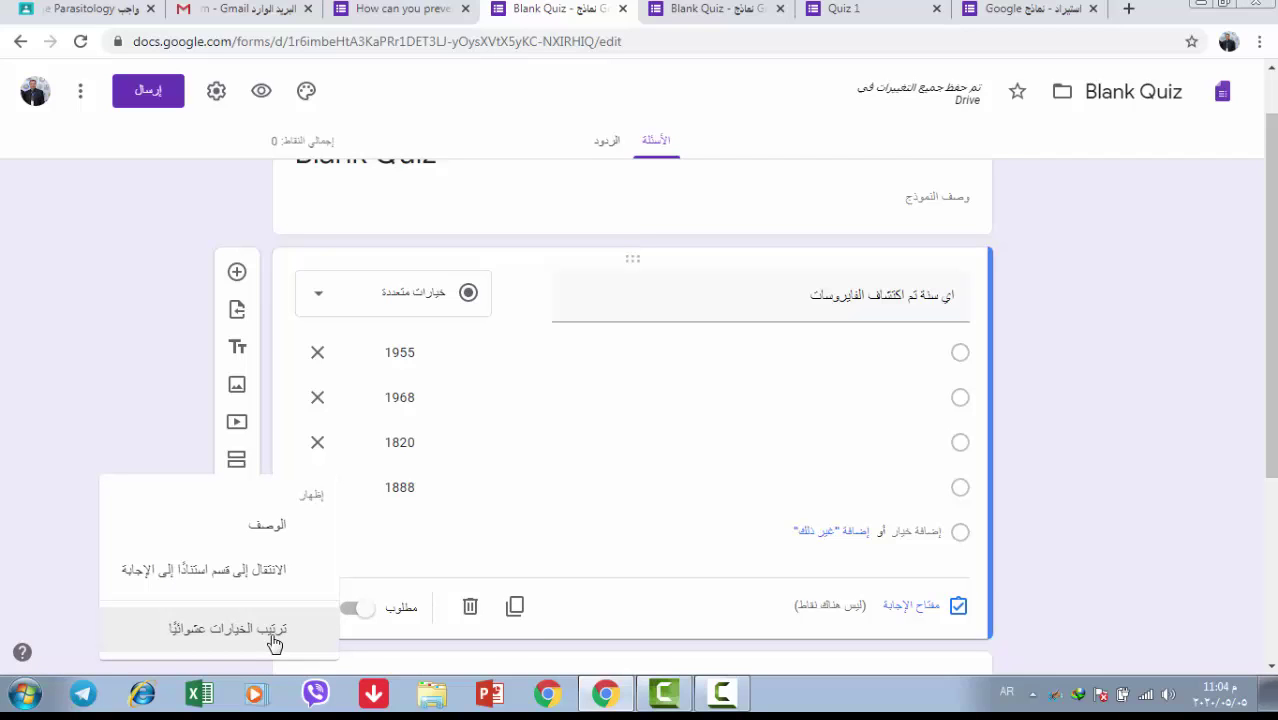
pyautogui.click(274, 640)
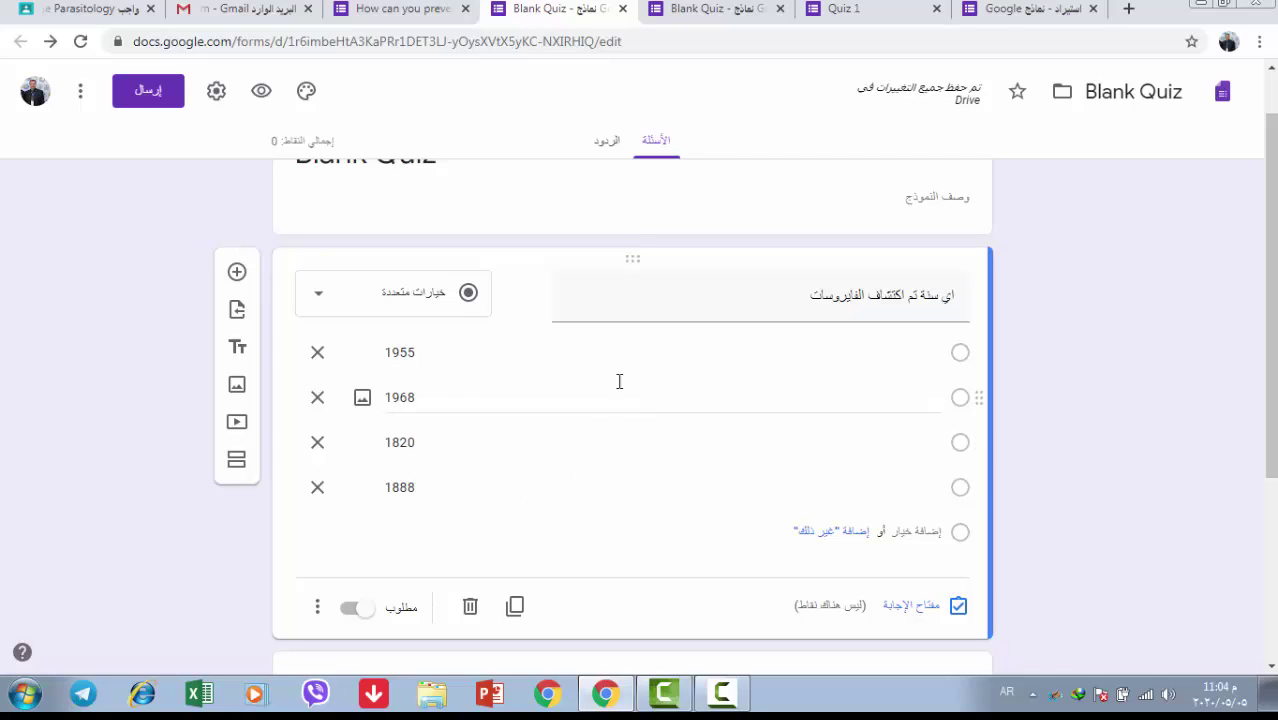
# Advance the tutorial to page 7 and keep the Blank Quiz's 'Limit to 1 response' ticked and saved
pyautogui.click(378, 5)
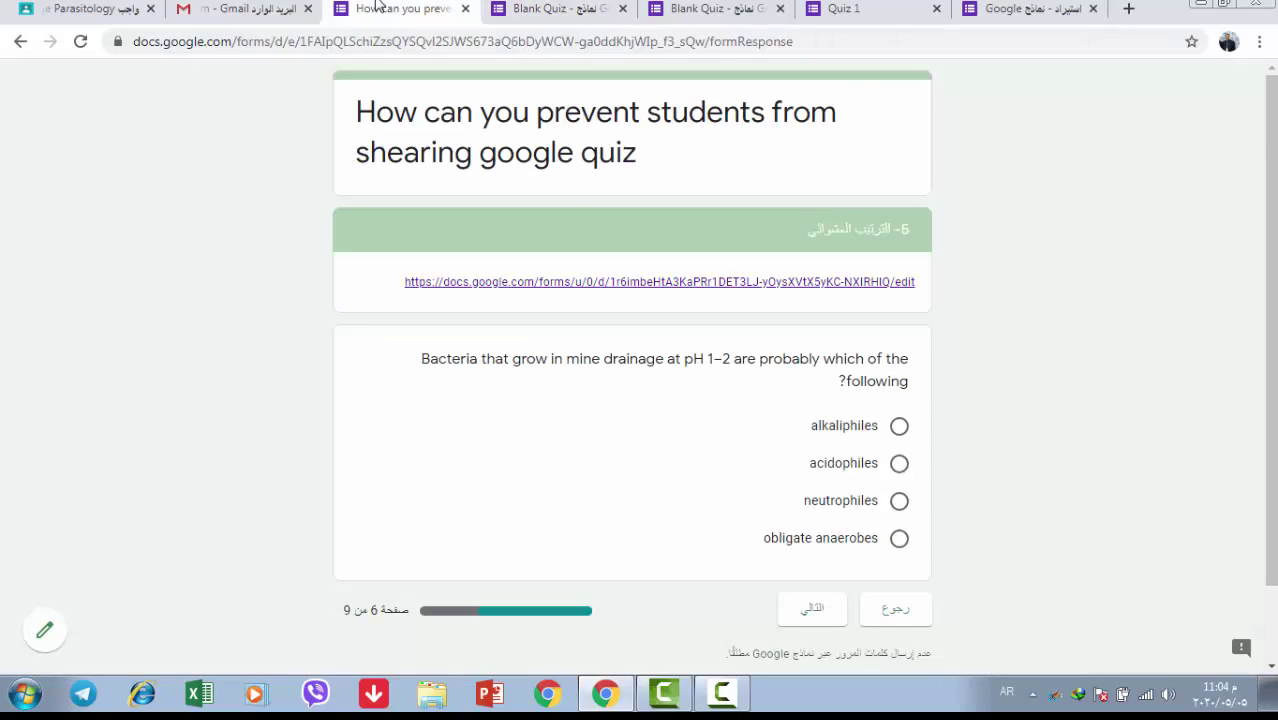
pyautogui.click(814, 610)
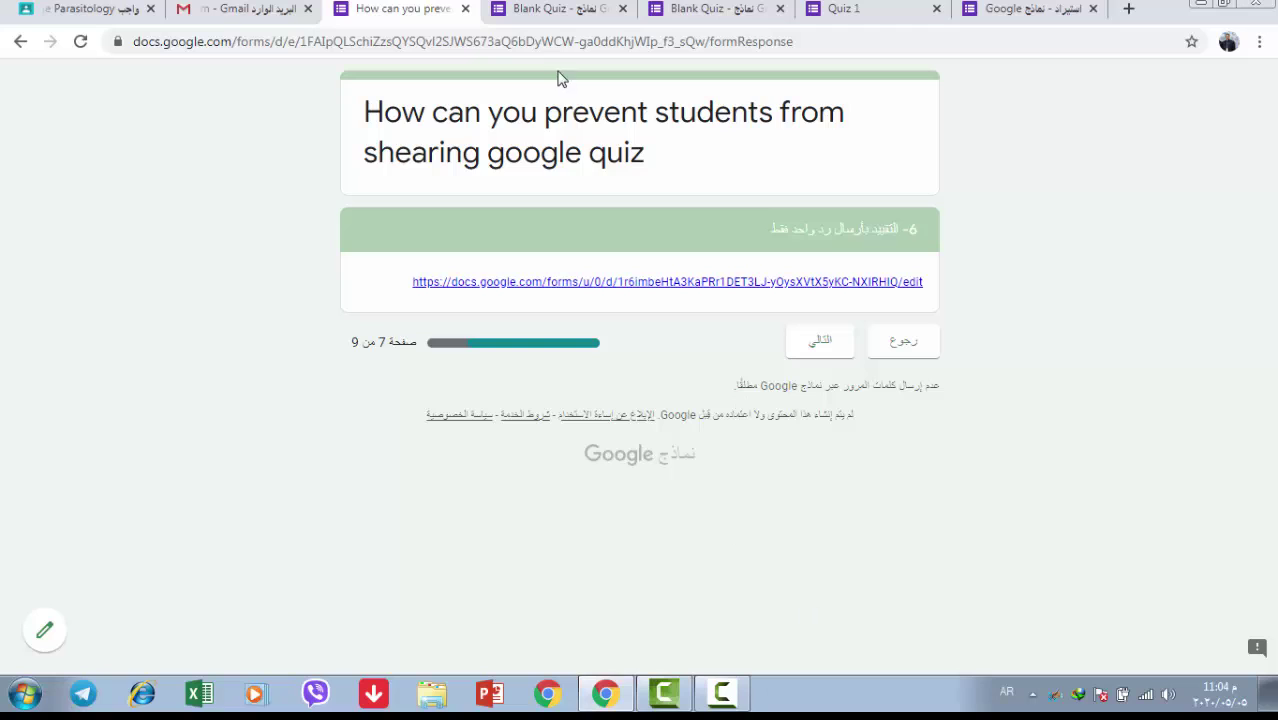
pyautogui.click(552, 12)
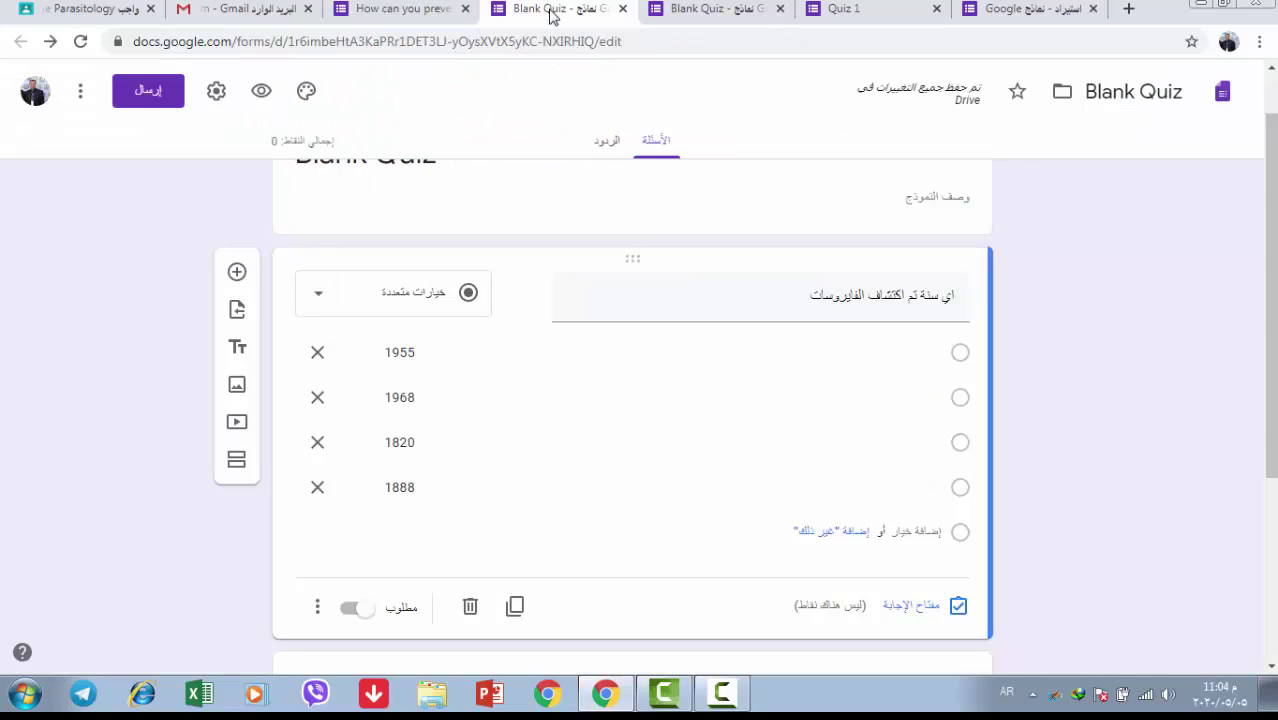
pyautogui.click(216, 92)
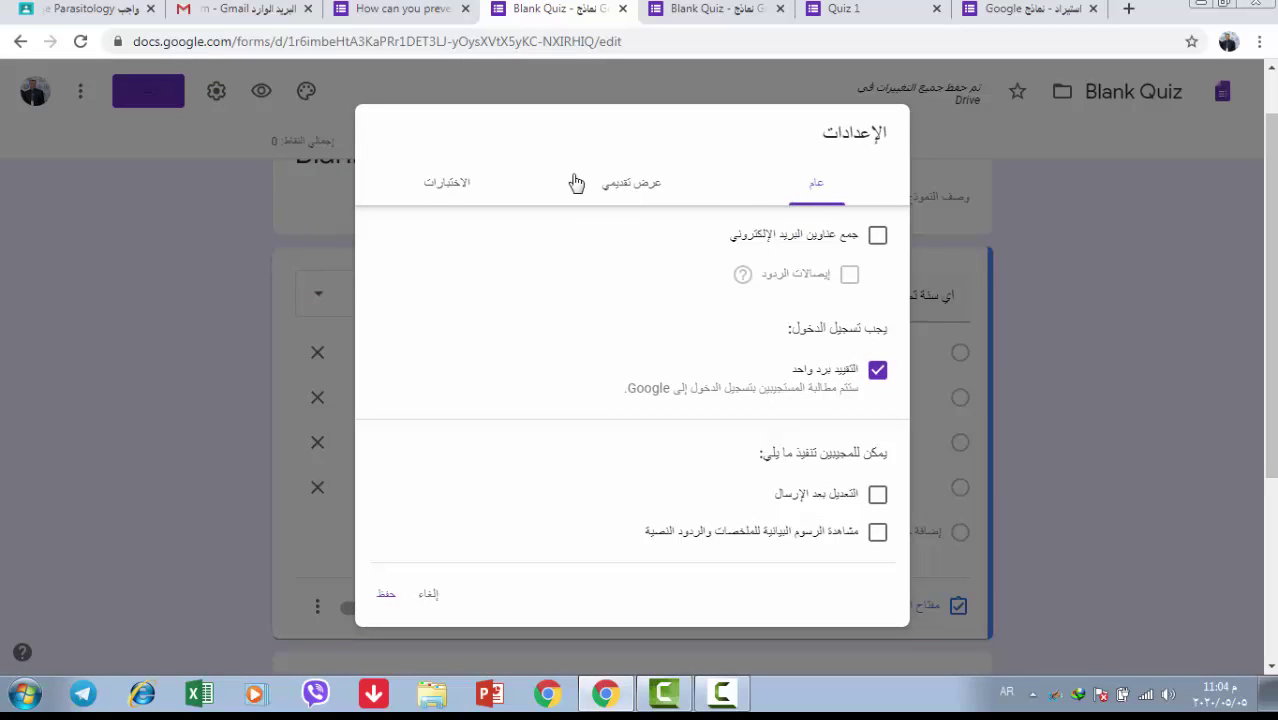
pyautogui.click(631, 192)
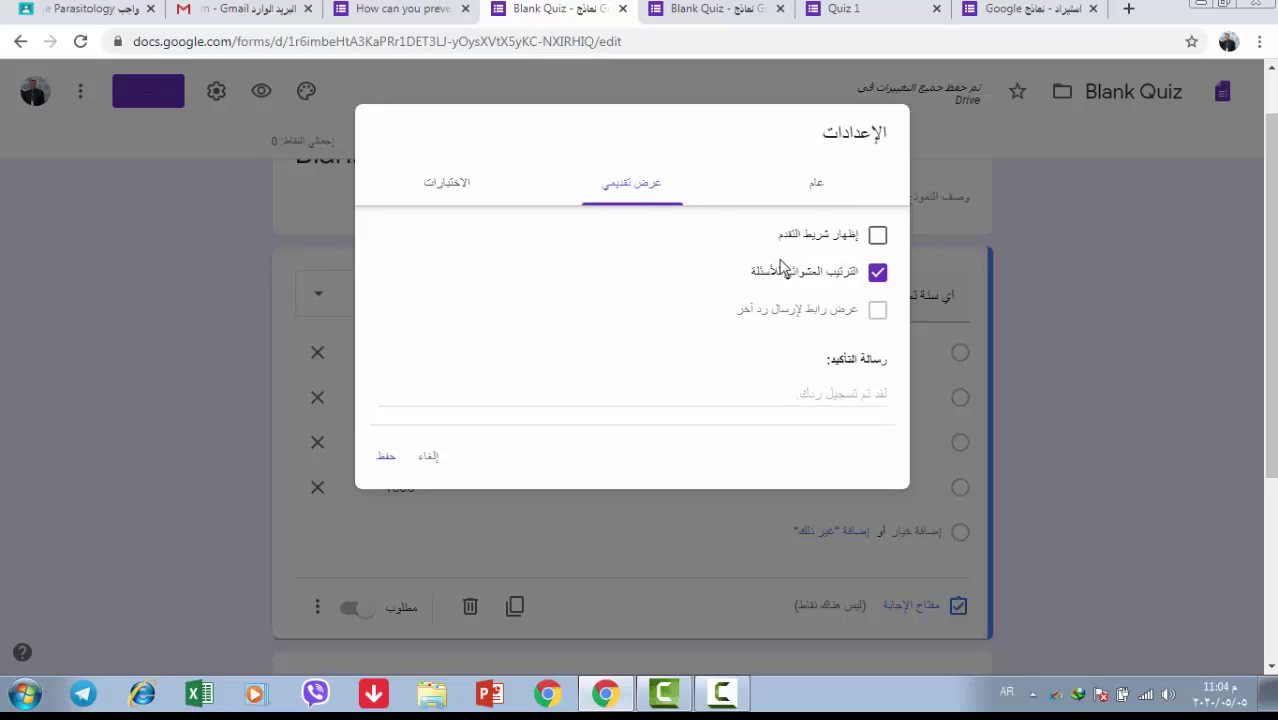
pyautogui.click(816, 184)
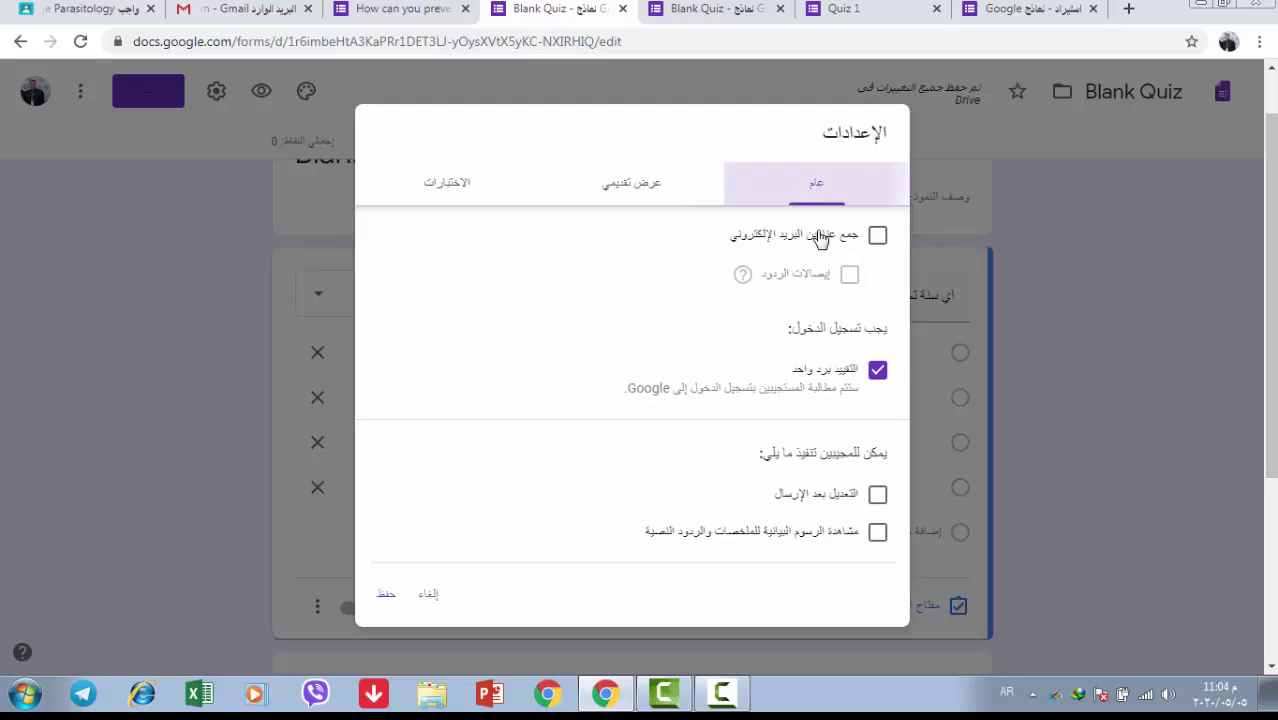
pyautogui.click(877, 374)
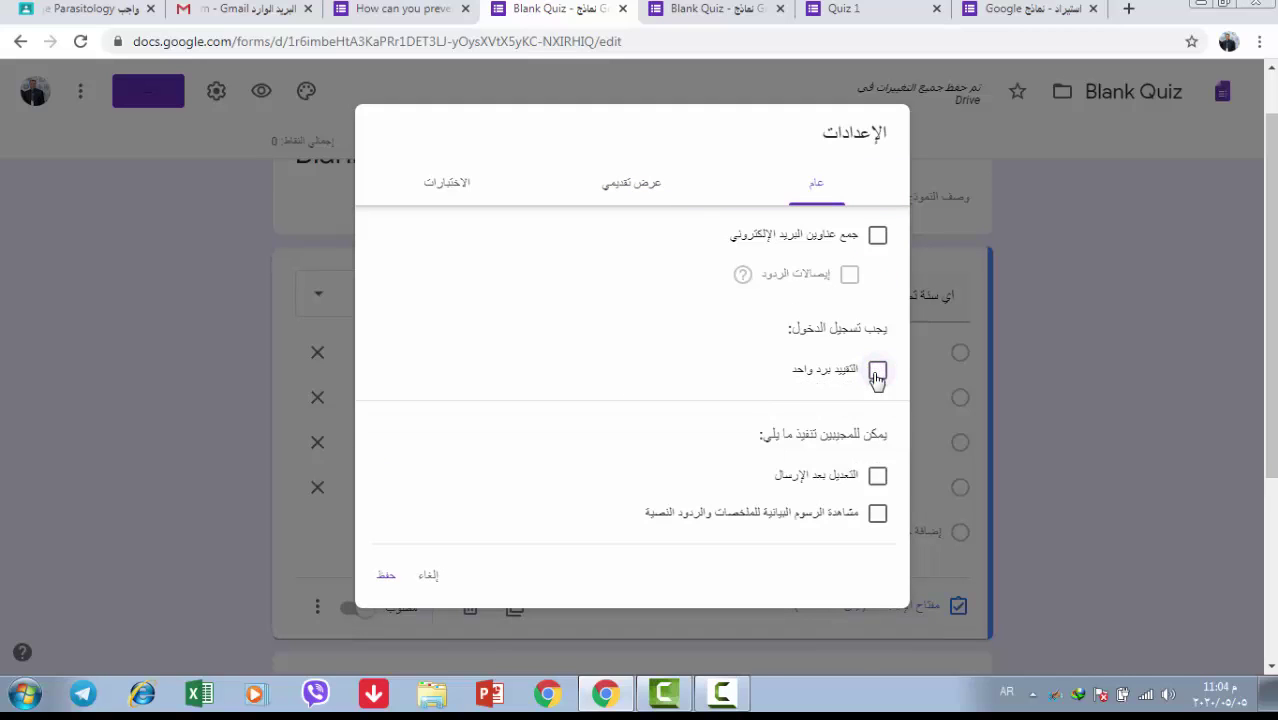
pyautogui.click(877, 374)
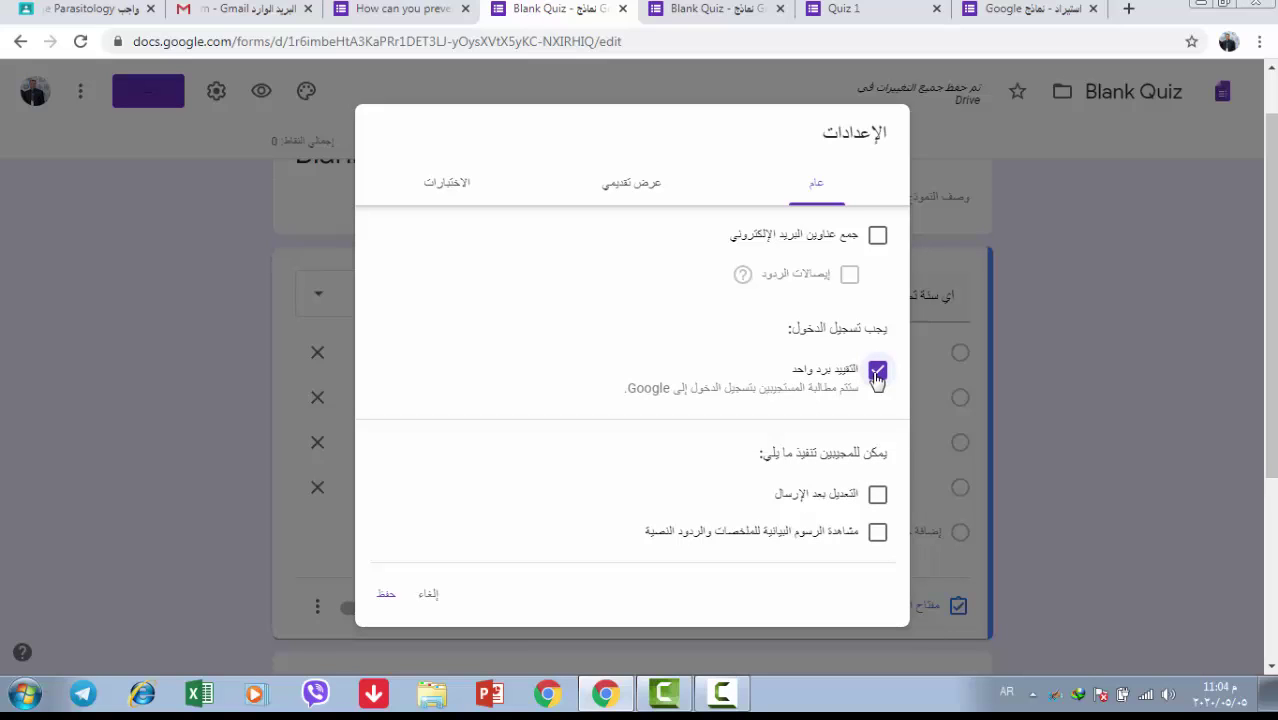
pyautogui.click(390, 590)
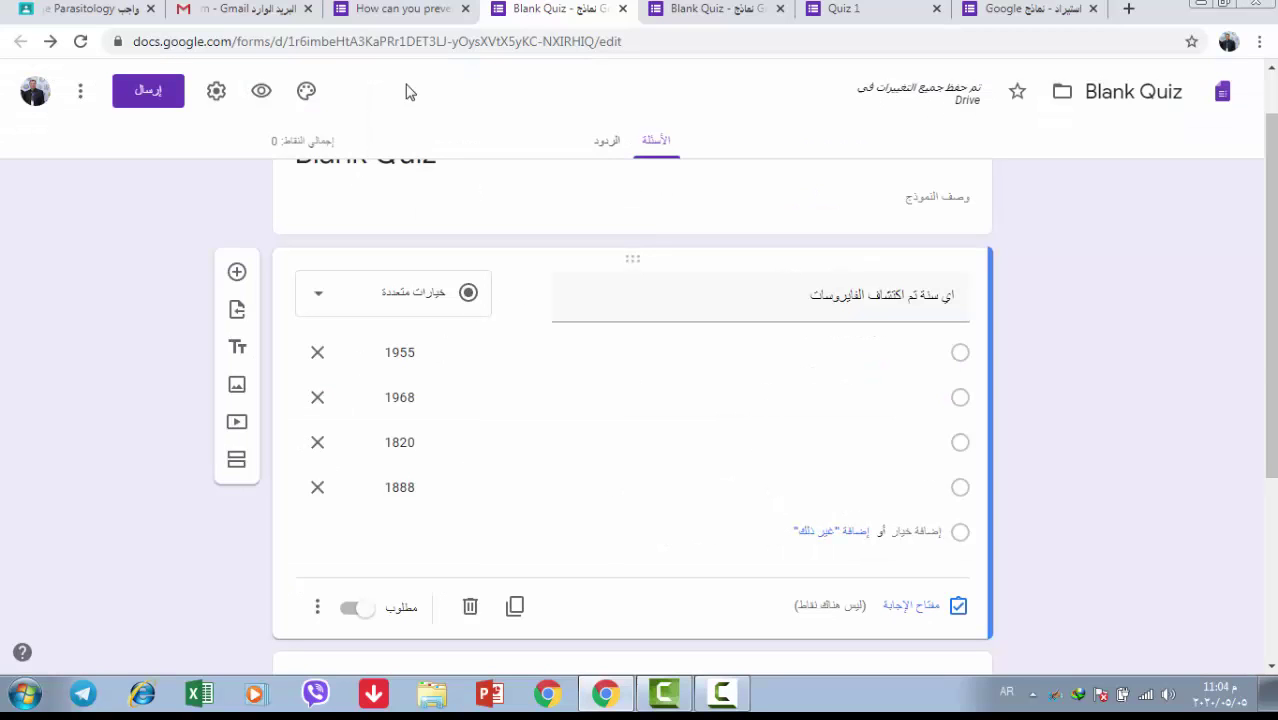
pyautogui.click(371, 10)
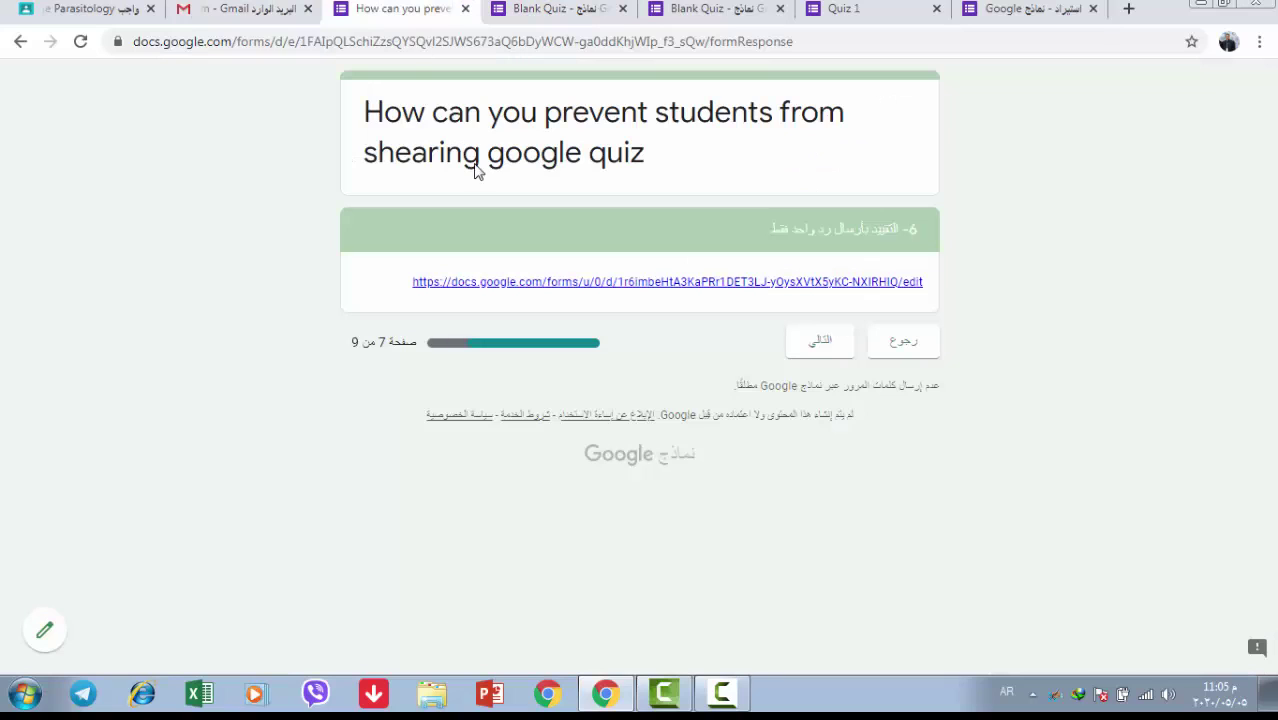
# Advance the tutorial to page 8 and save Quizzes settings with 'Missed questions' and 'Correct answers' unchecked
pyautogui.click(820, 358)
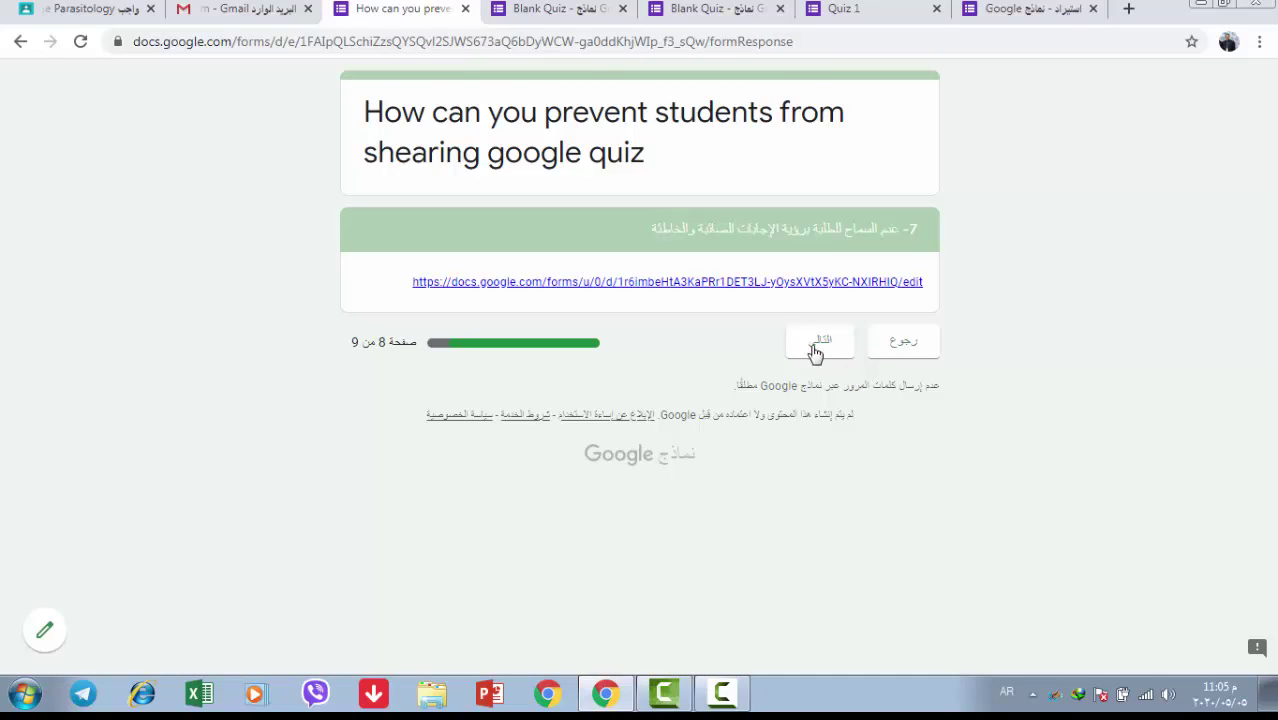
pyautogui.click(573, 8)
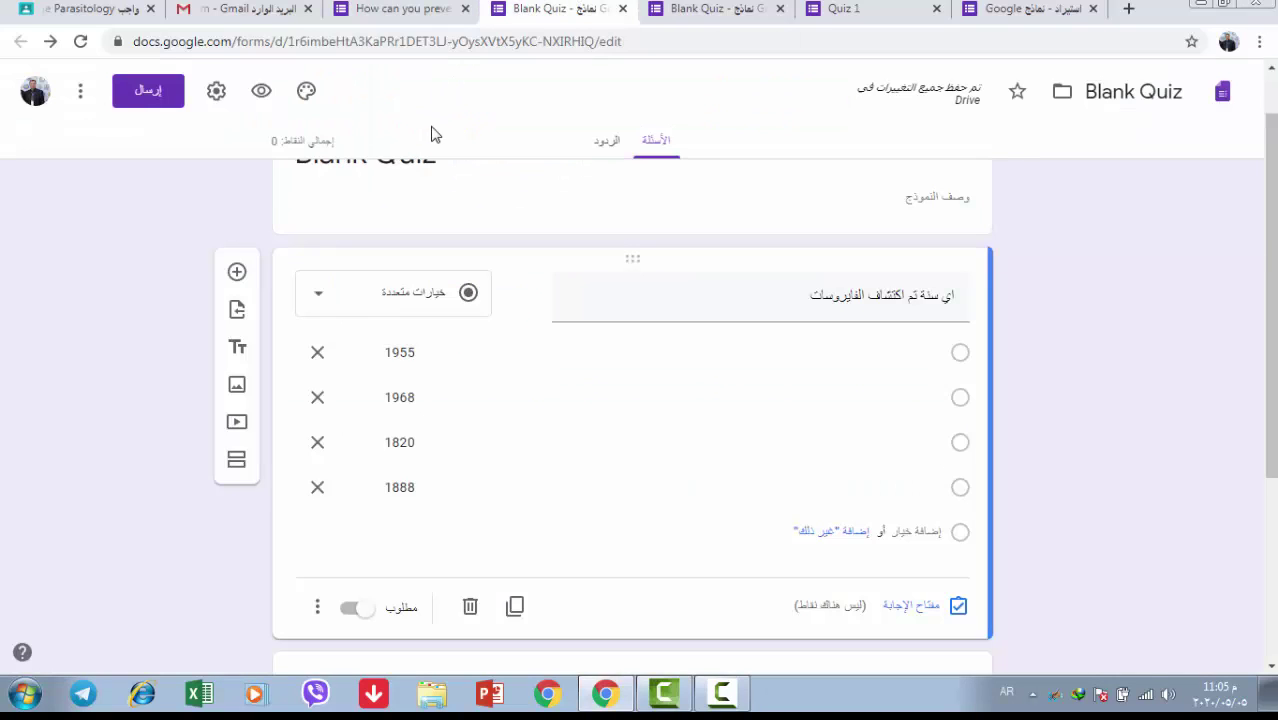
pyautogui.click(217, 91)
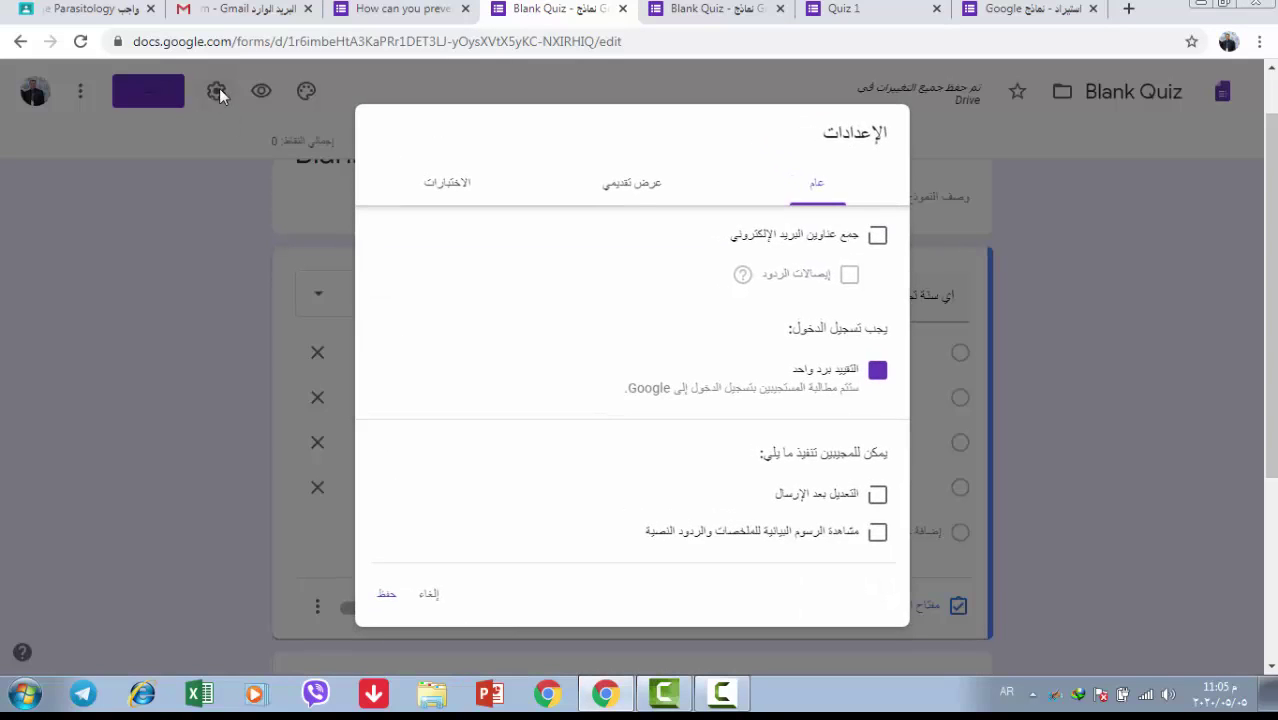
pyautogui.click(446, 190)
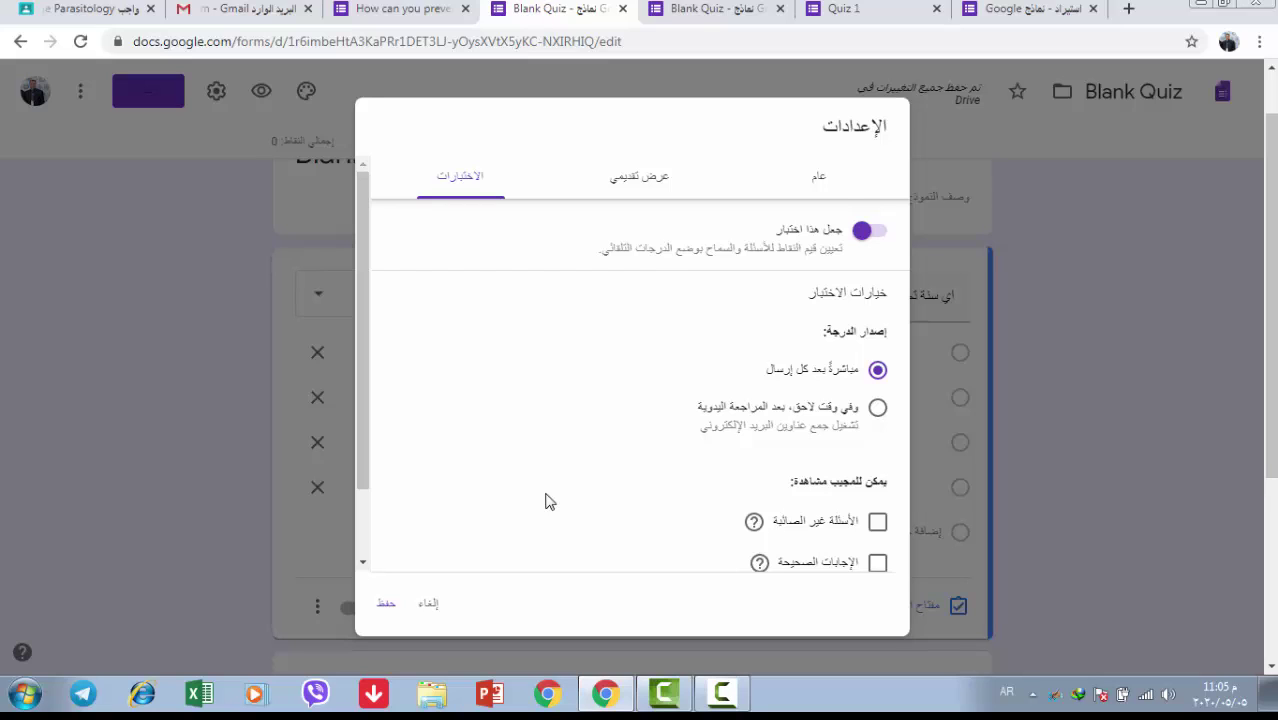
pyautogui.click(377, 612)
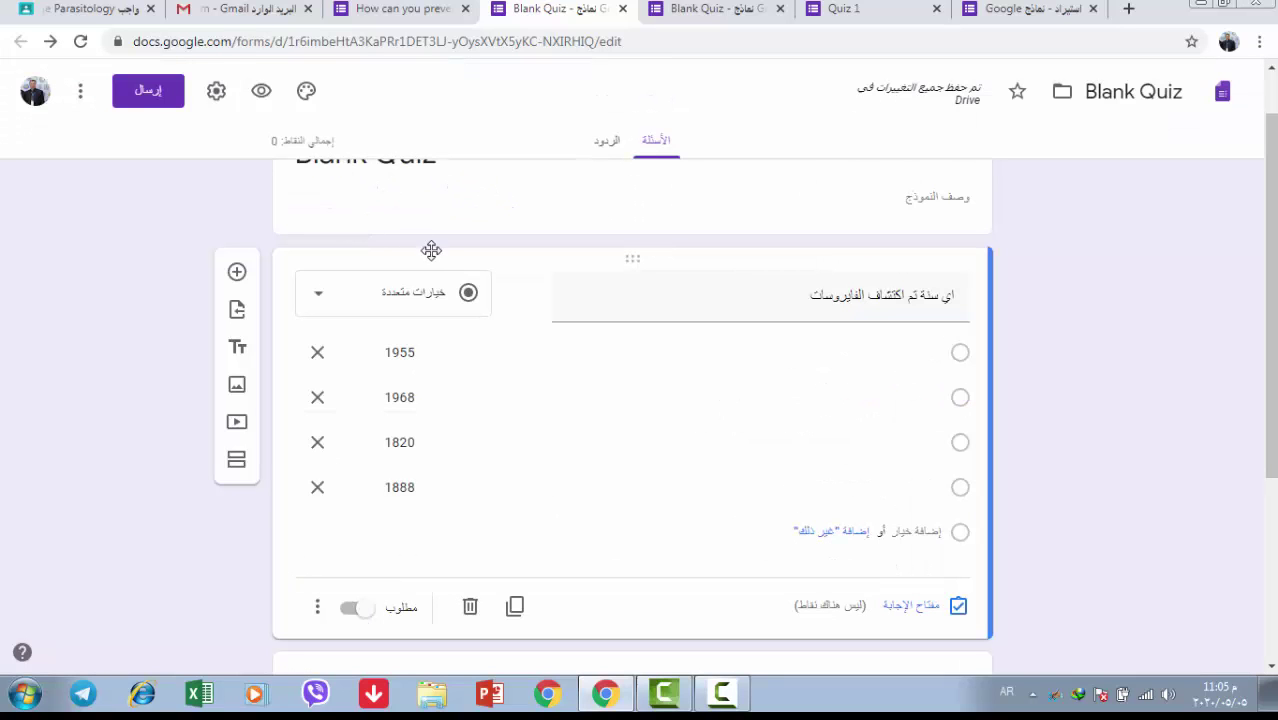
pyautogui.click(415, 8)
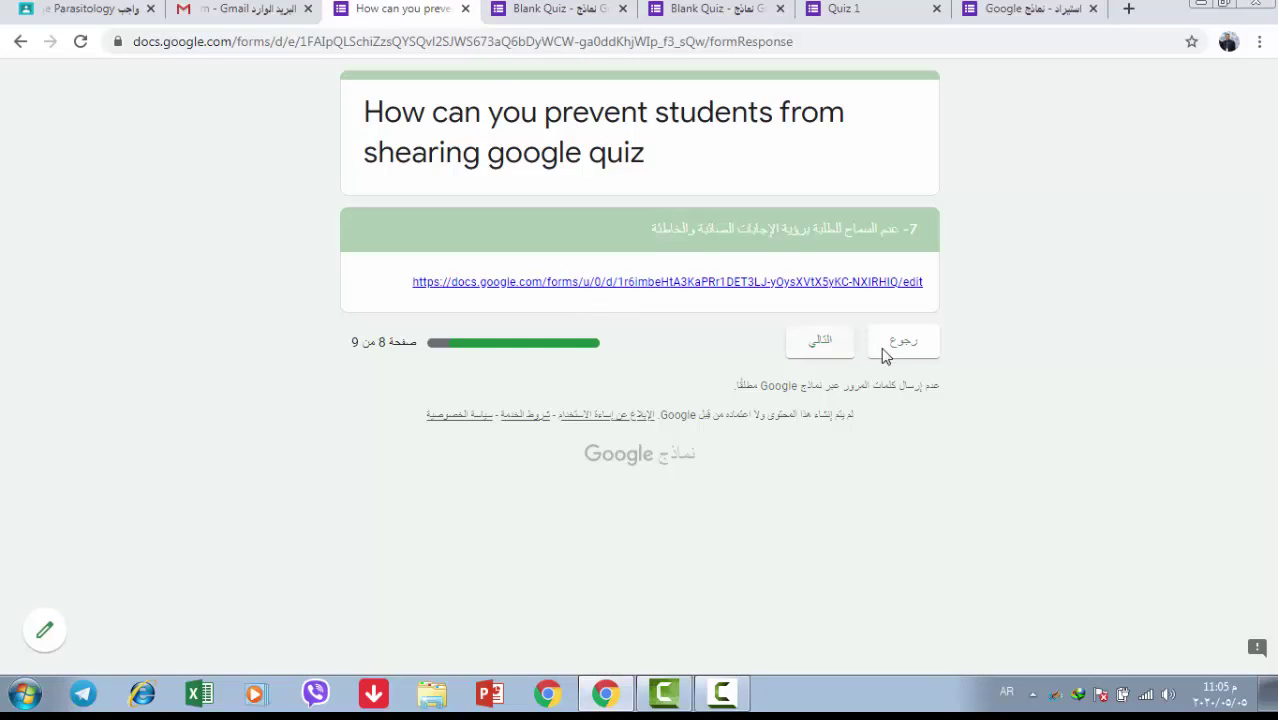
# Move the tutorial to its final page 9, then open the sectioned Quiz 1 form
pyautogui.click(837, 347)
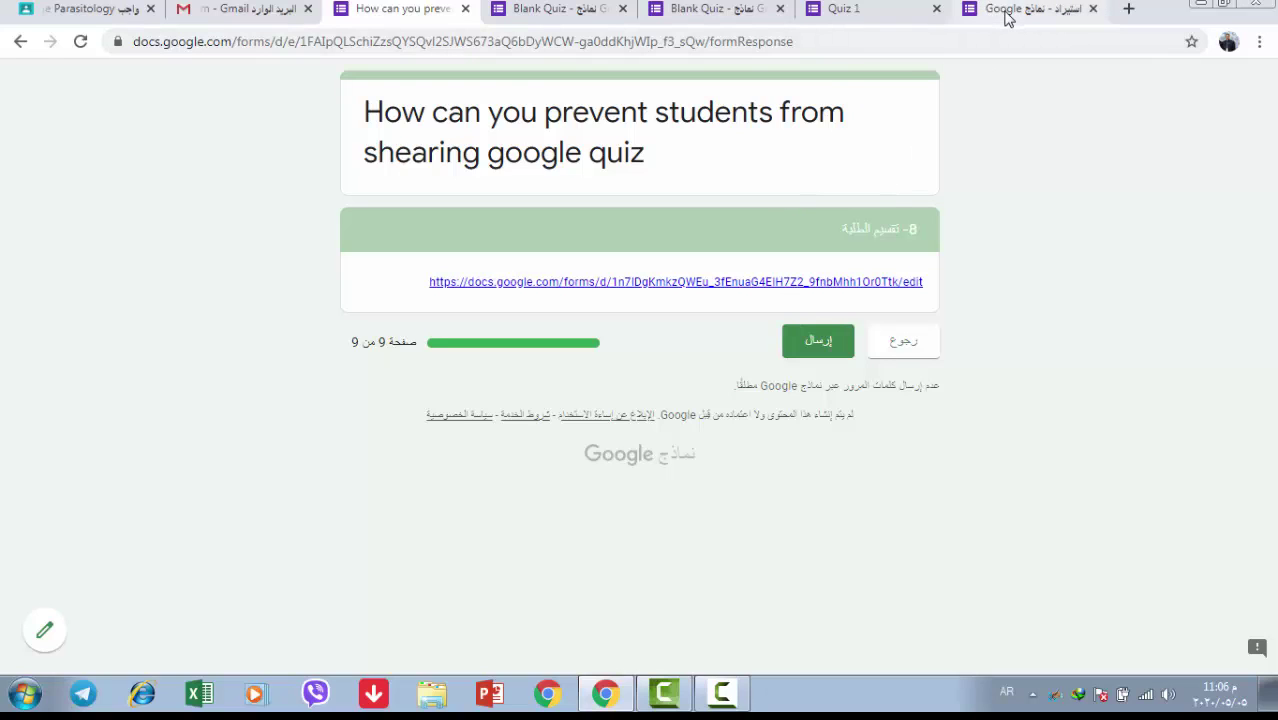
pyautogui.click(1007, 19)
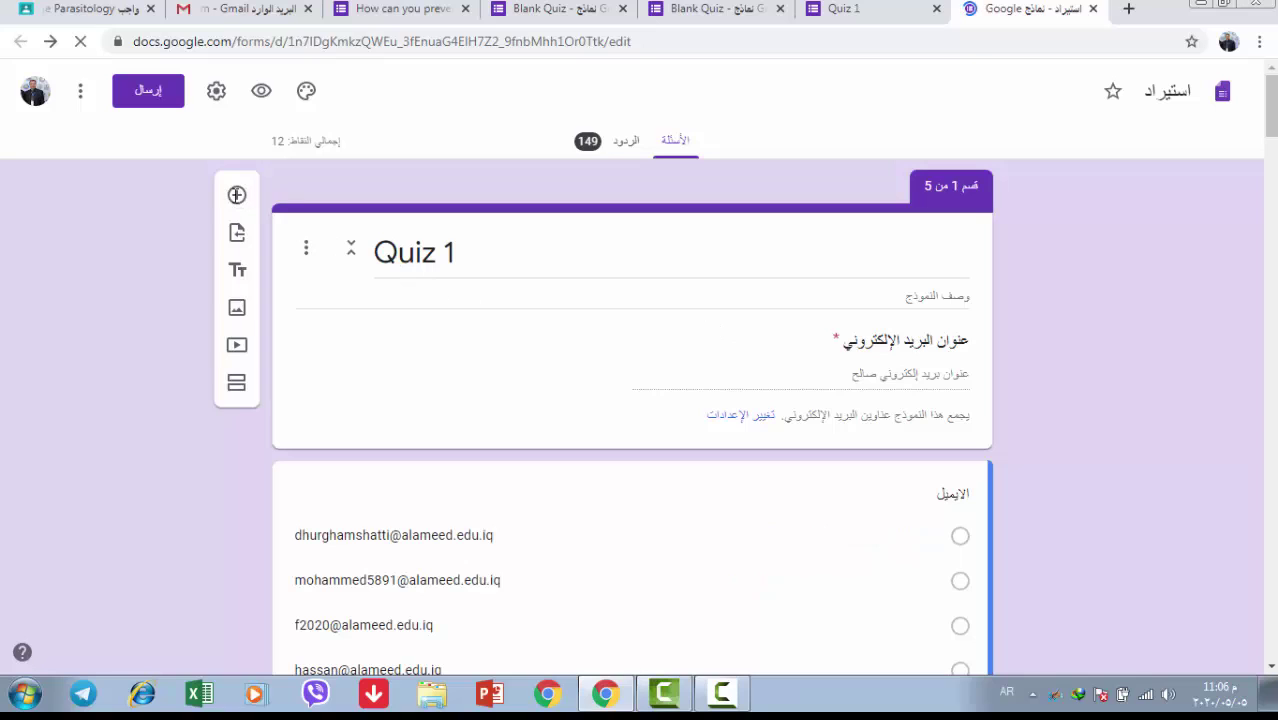
pyautogui.click(237, 195)
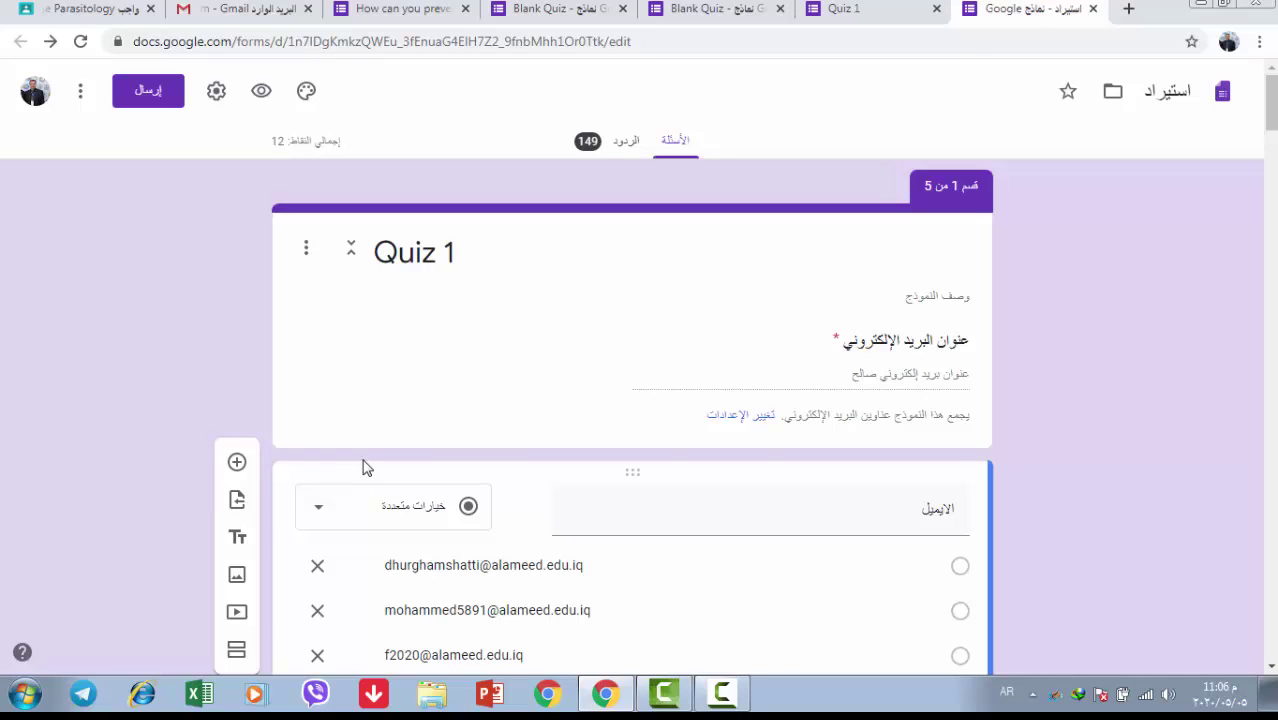
pyautogui.click(1272, 124)
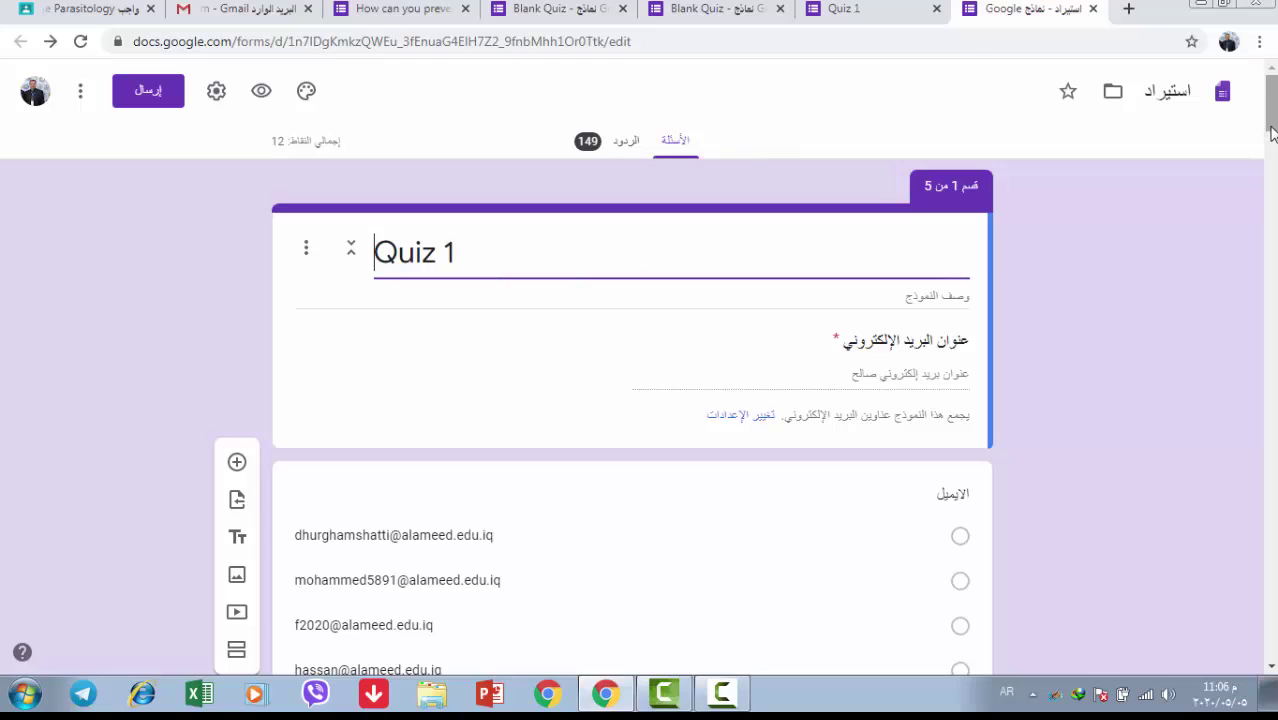
pyautogui.rightClick(1272, 128)
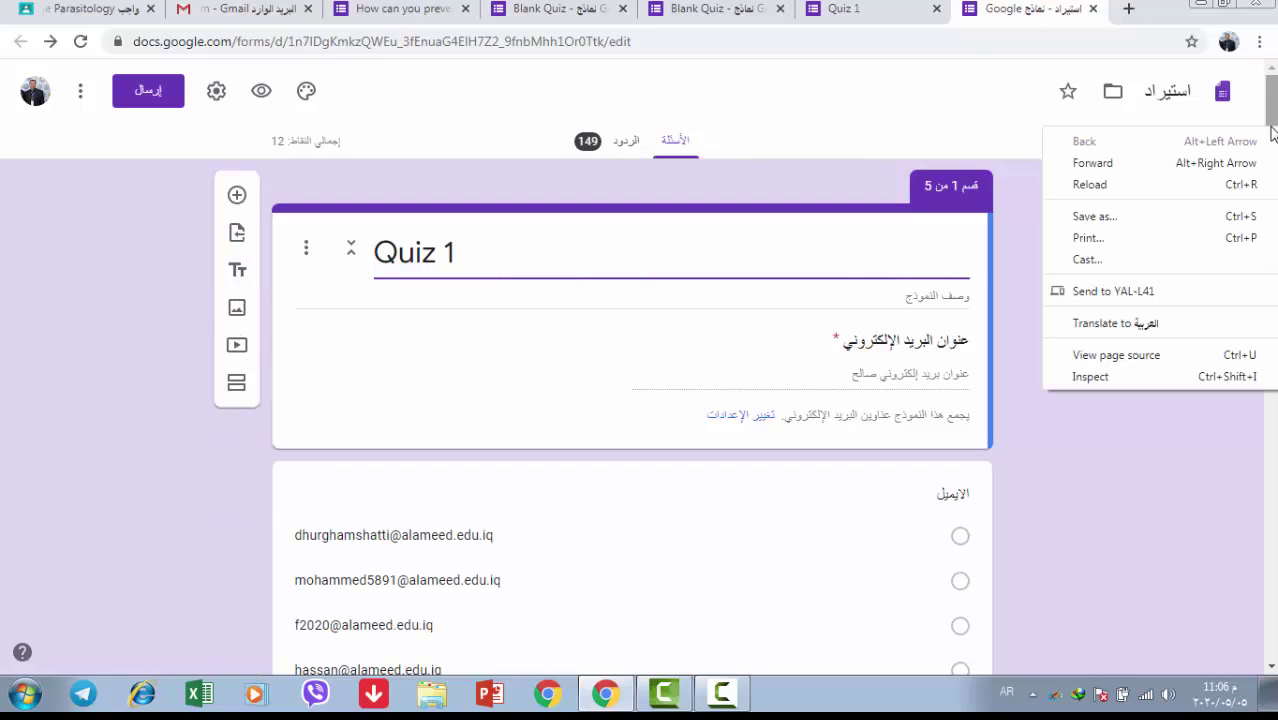
pyautogui.click(1273, 122)
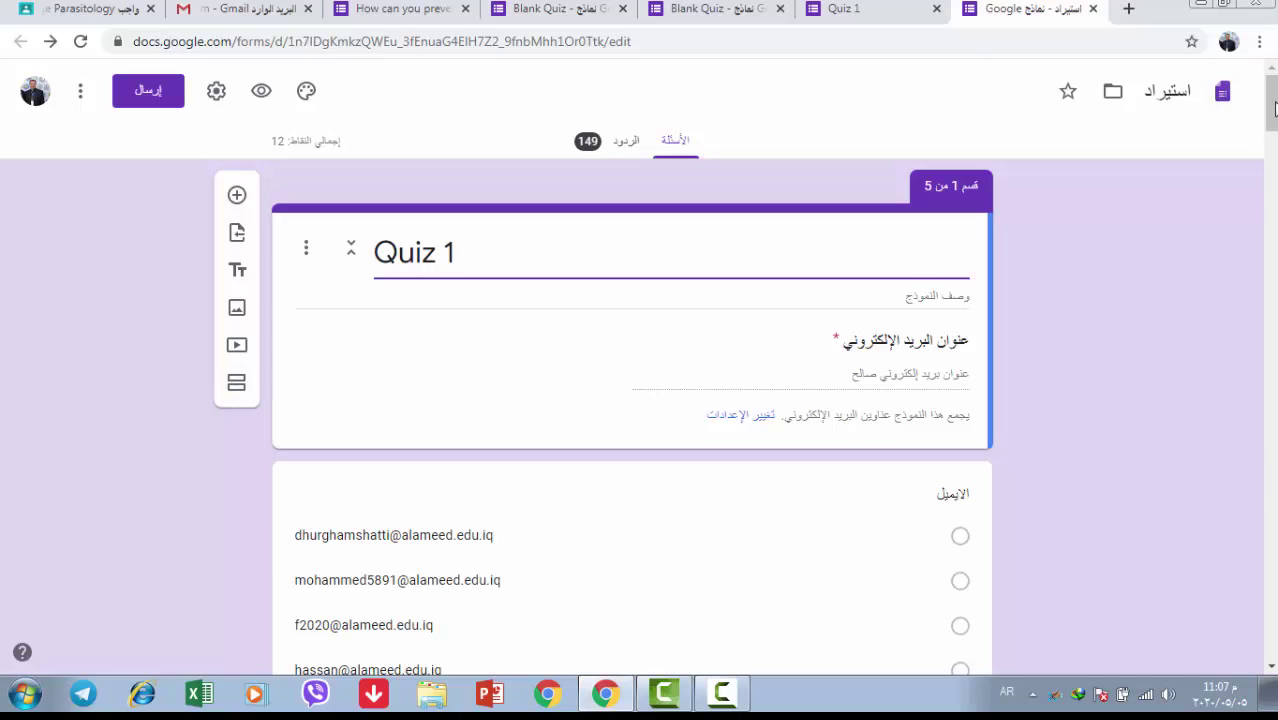
# Scroll down through the استيراد form to reach the email question
pyautogui.moveTo(1275, 108); pyautogui.dragTo(1273, 320)
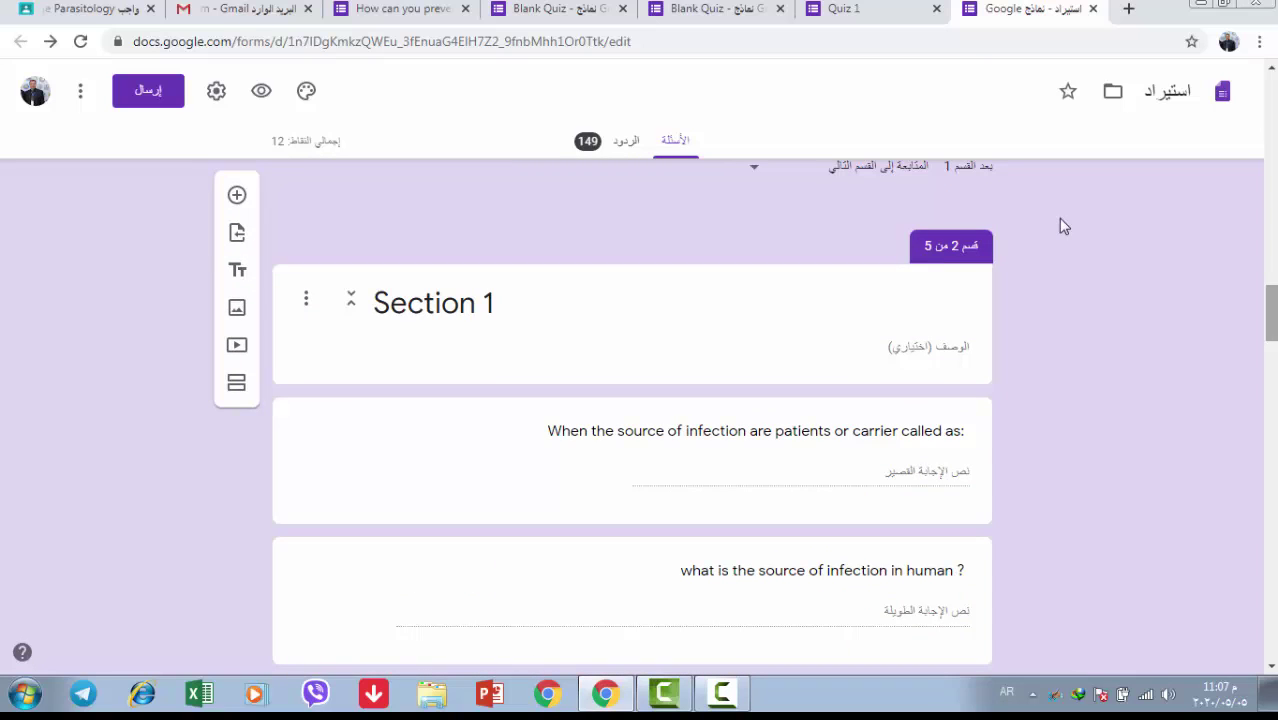
pyautogui.scroll(2, 1270, 313)
pyautogui.rightClick(1270, 305)
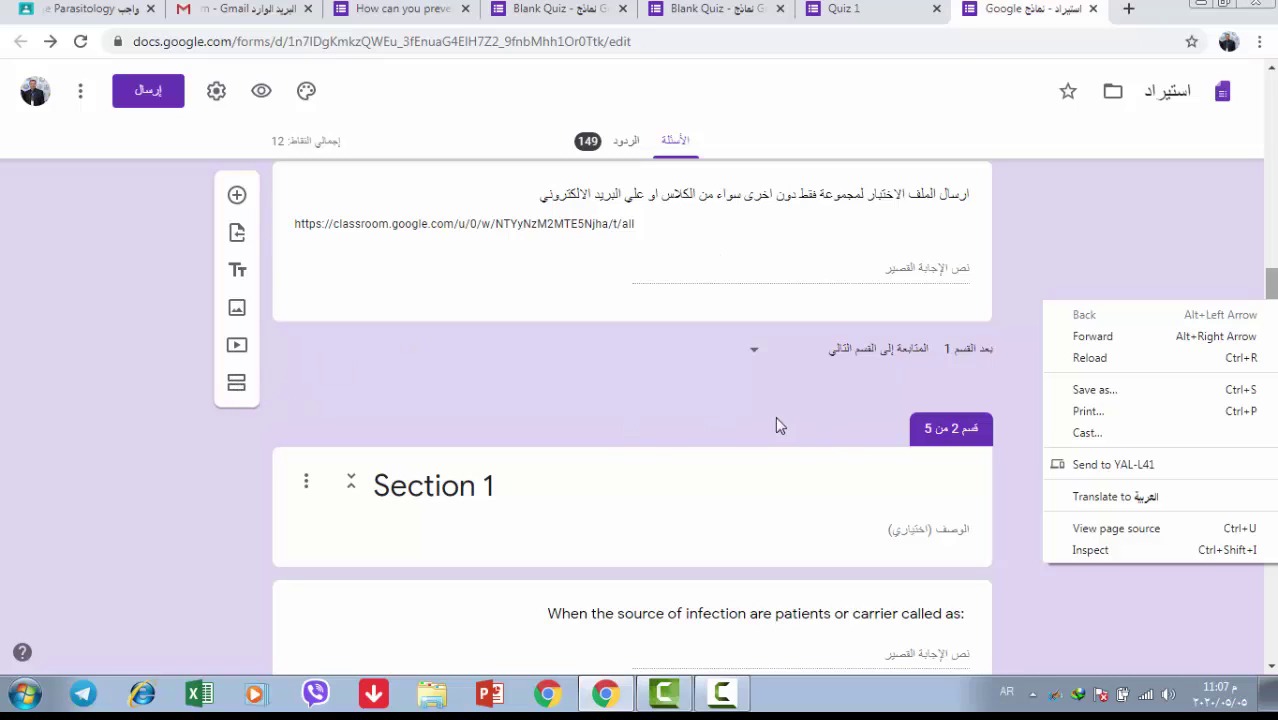
pyautogui.click(1273, 281)
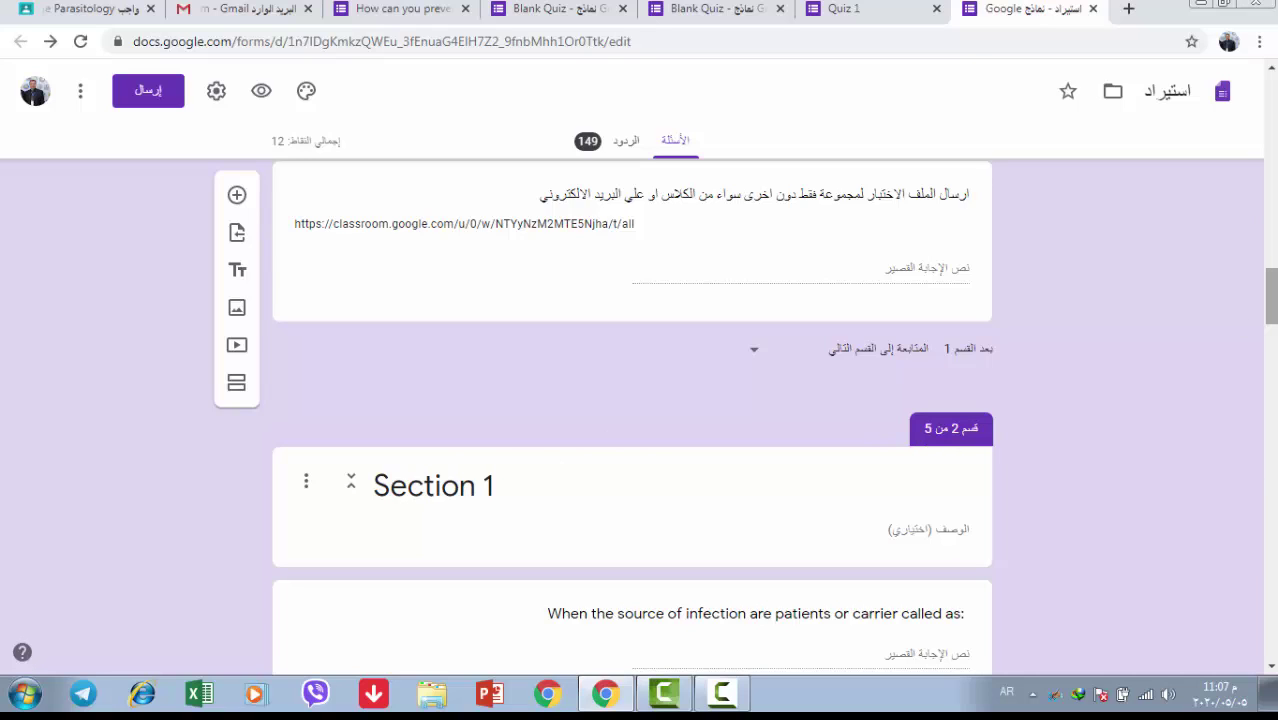
pyautogui.scroll(-1, 1270, 300)
pyautogui.scroll(-6, 1270, 310)
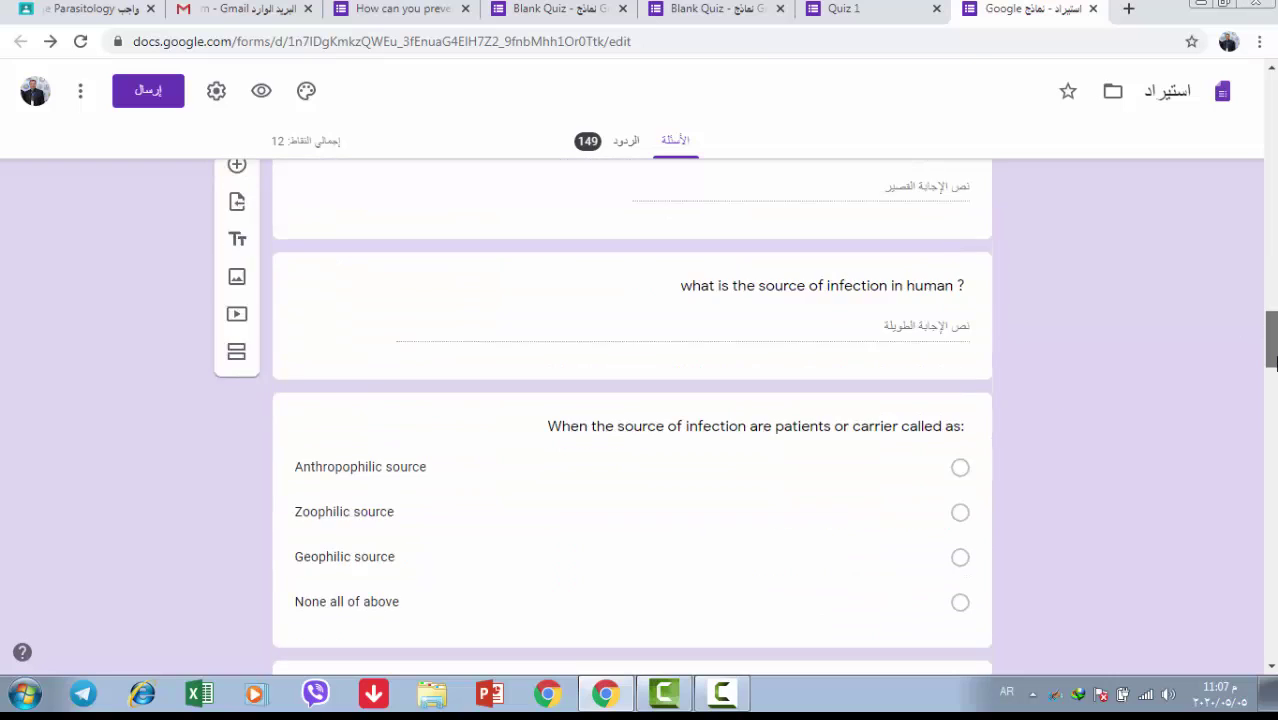
pyautogui.scroll(-1, 1270, 360)
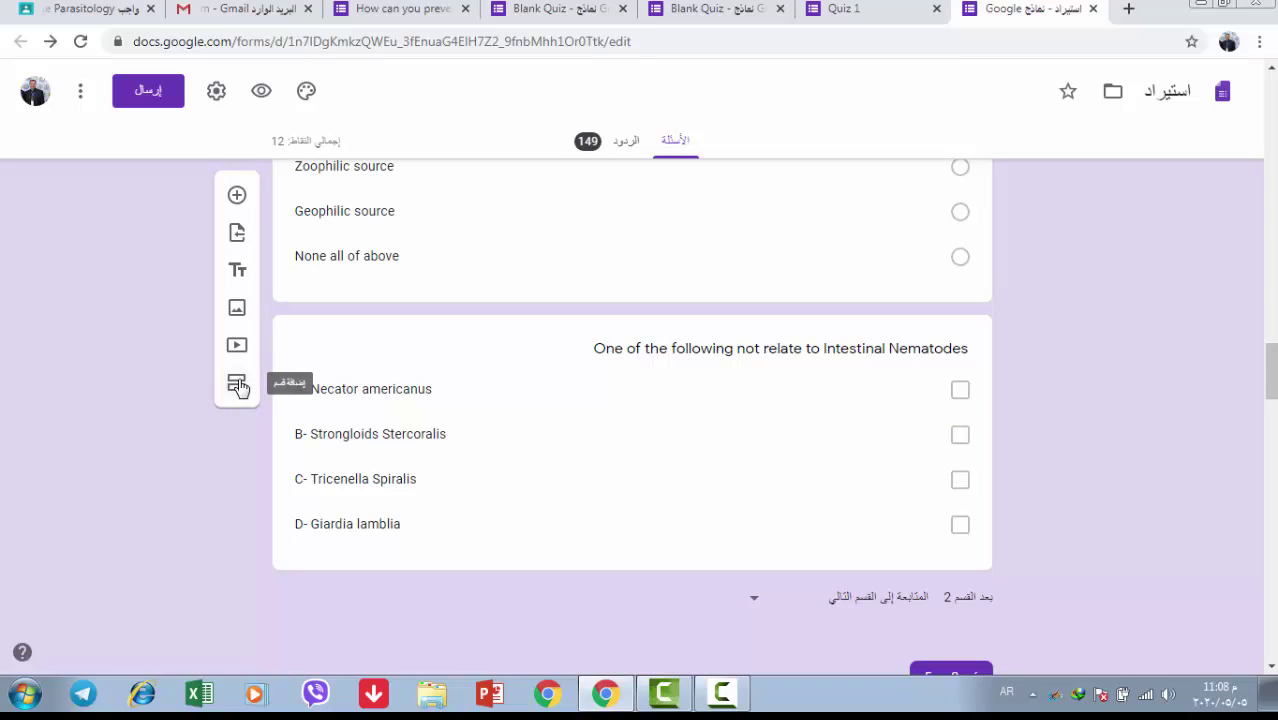
pyautogui.scroll(-5, 1270, 370)
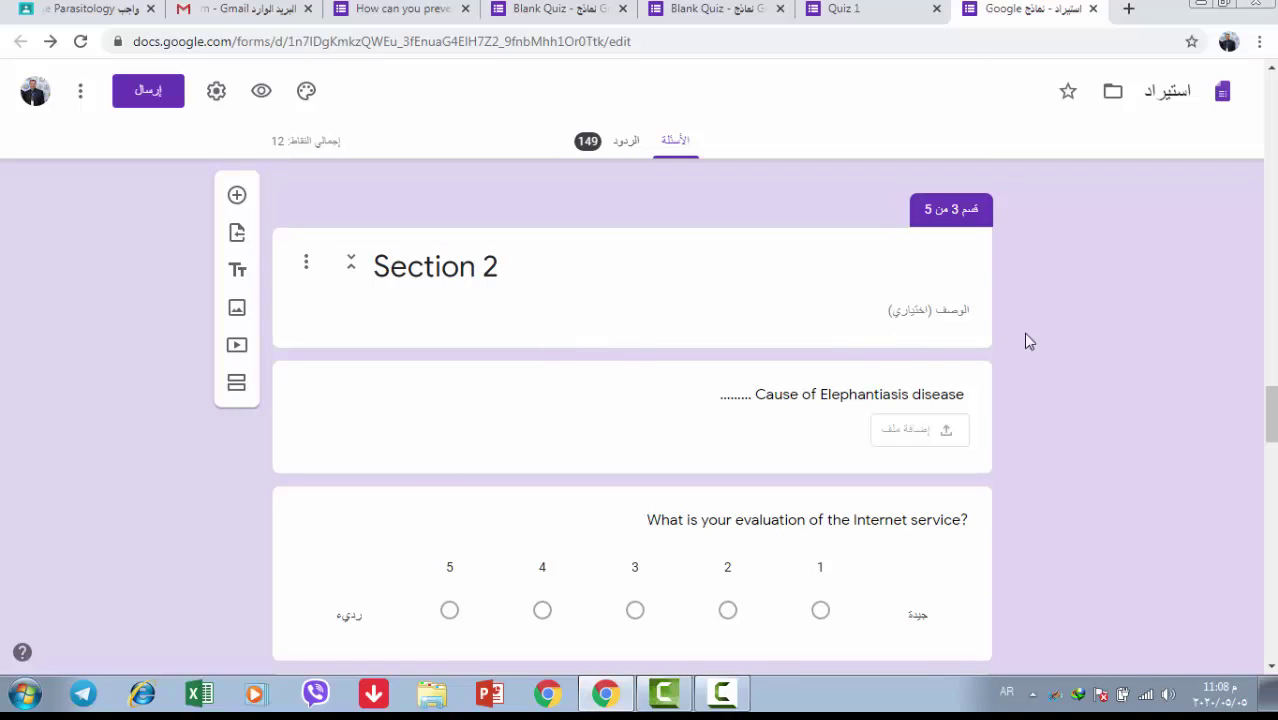
pyautogui.scroll(-4, 1270, 413)
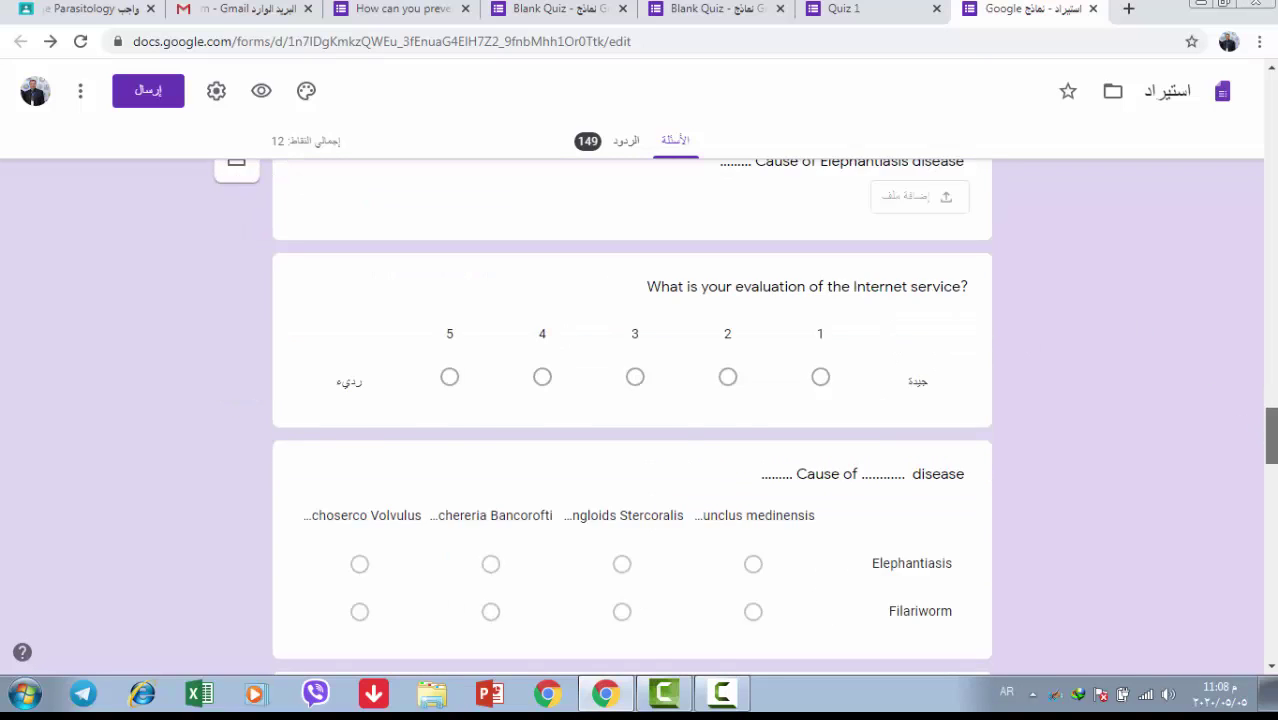
pyautogui.scroll(-1, 1270, 455)
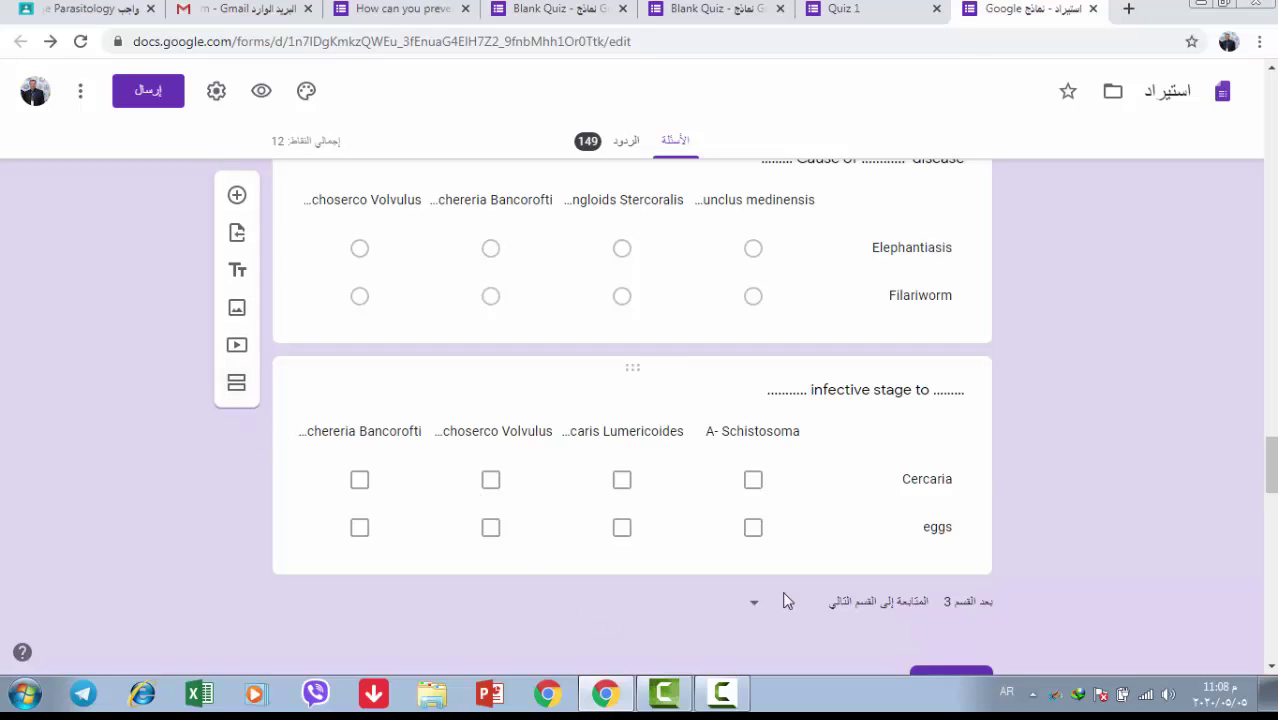
pyautogui.scroll(-4, 1272, 497)
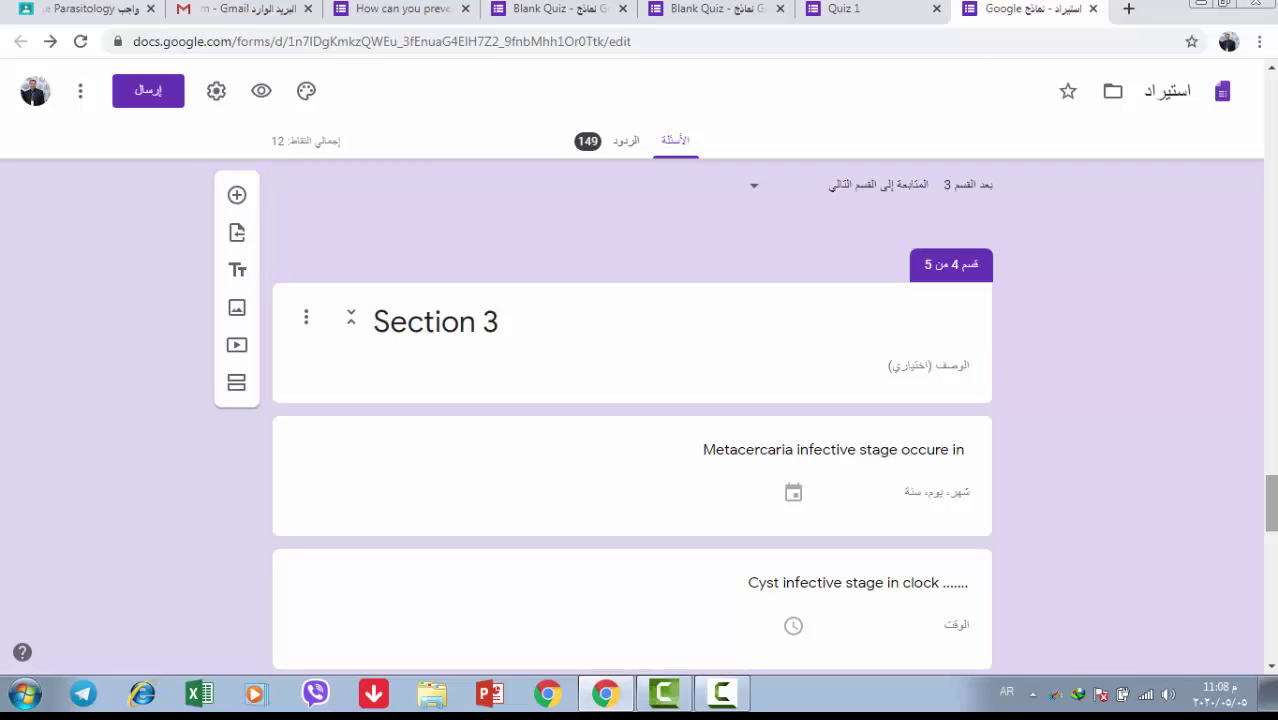
pyautogui.scroll(-5, 745, 417)
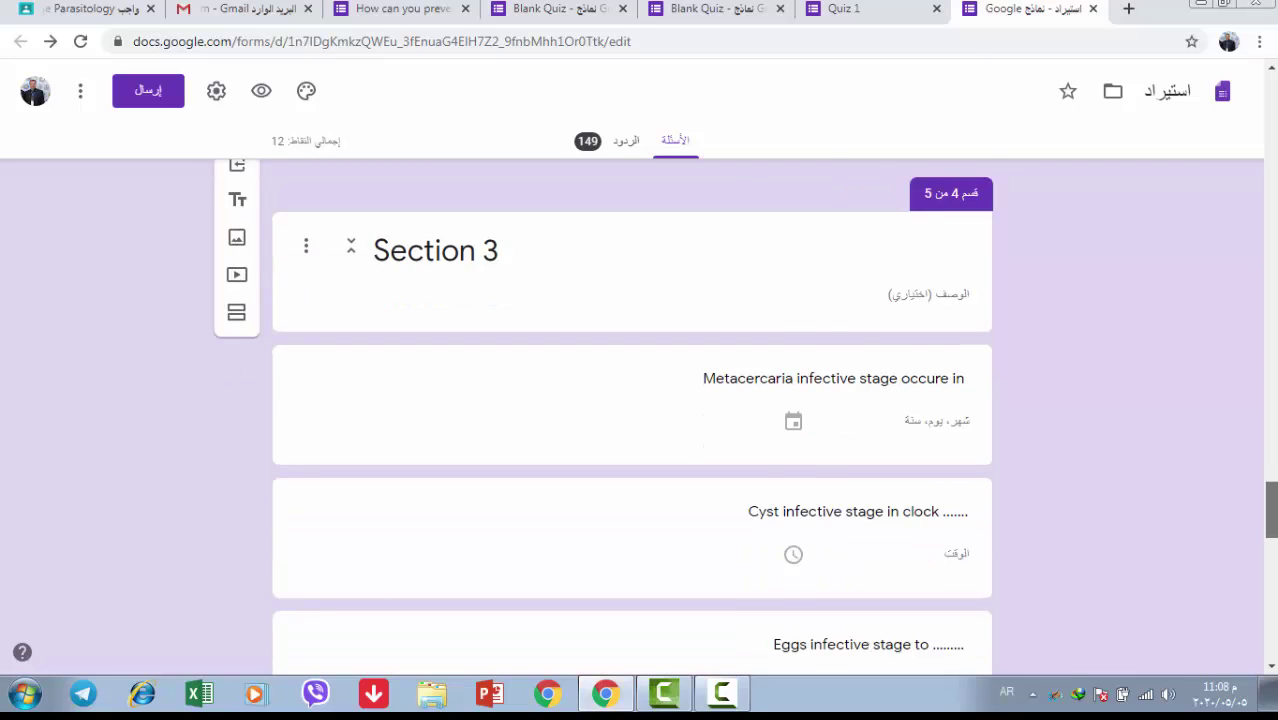
pyautogui.scroll(-4, 1272, 600)
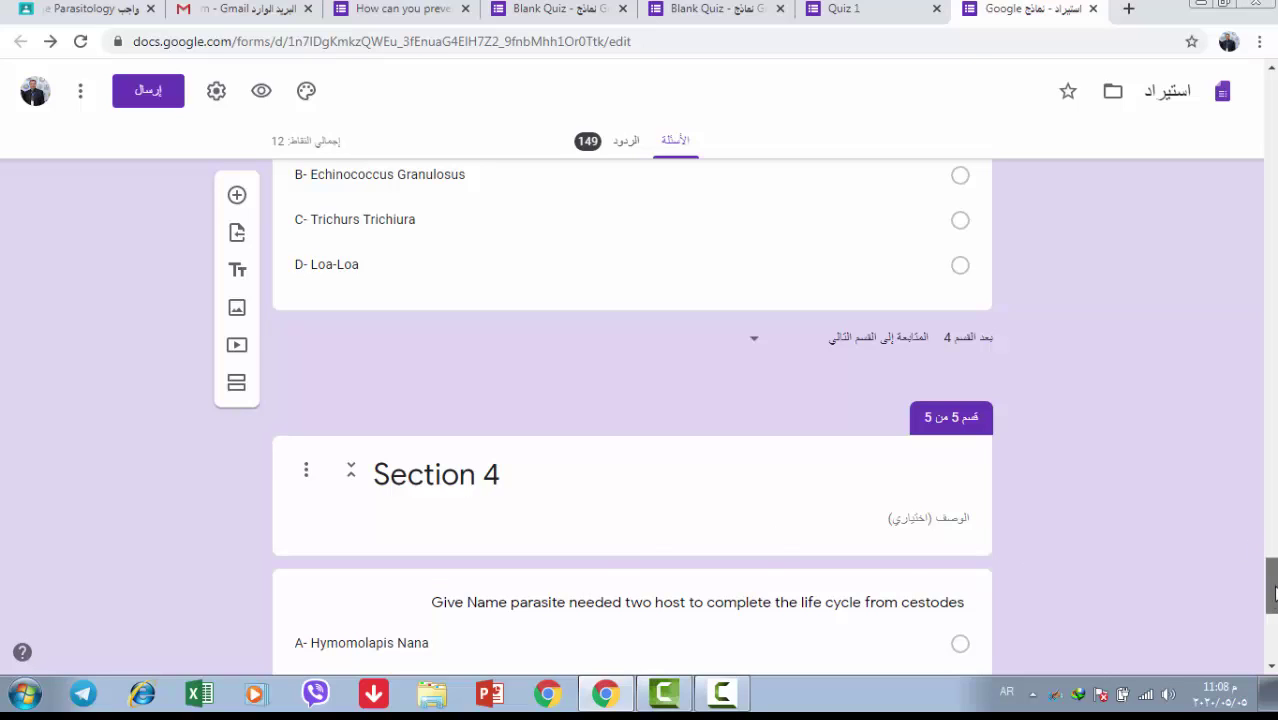
pyautogui.moveTo(1271, 597); pyautogui.dragTo(1271, 87)
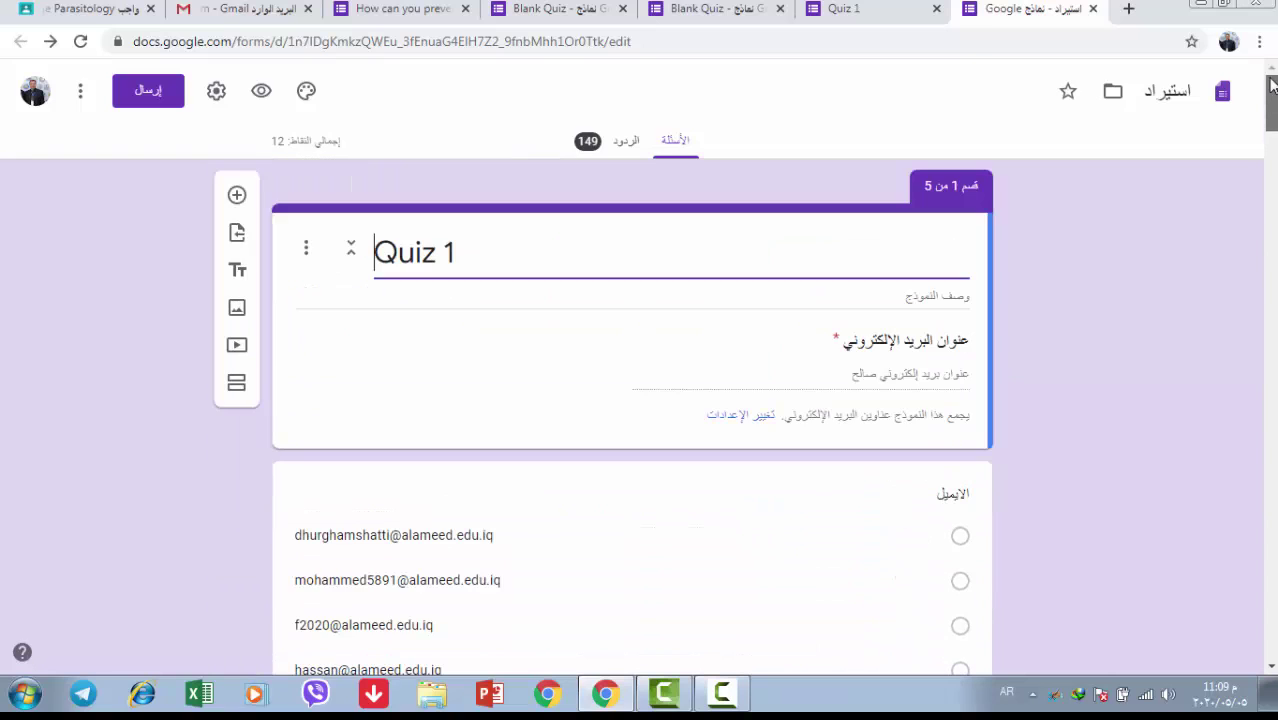
pyautogui.rightClick(1271, 87)
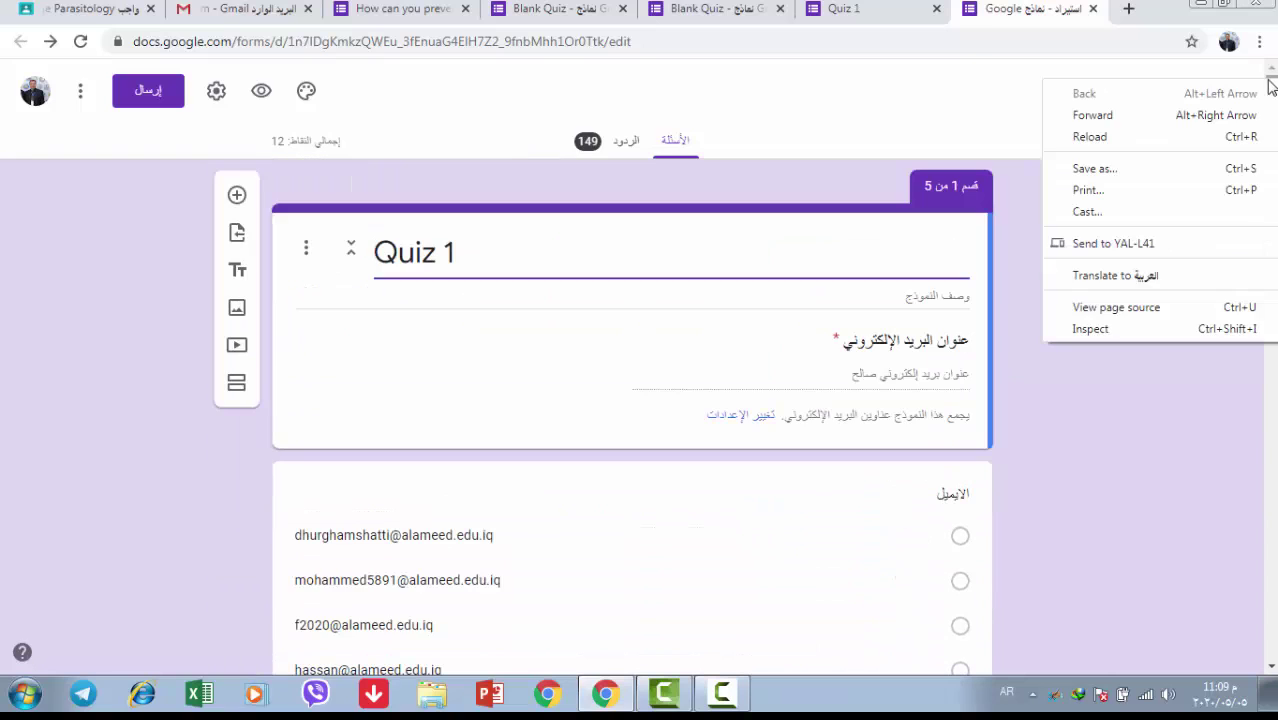
pyautogui.click(921, 75)
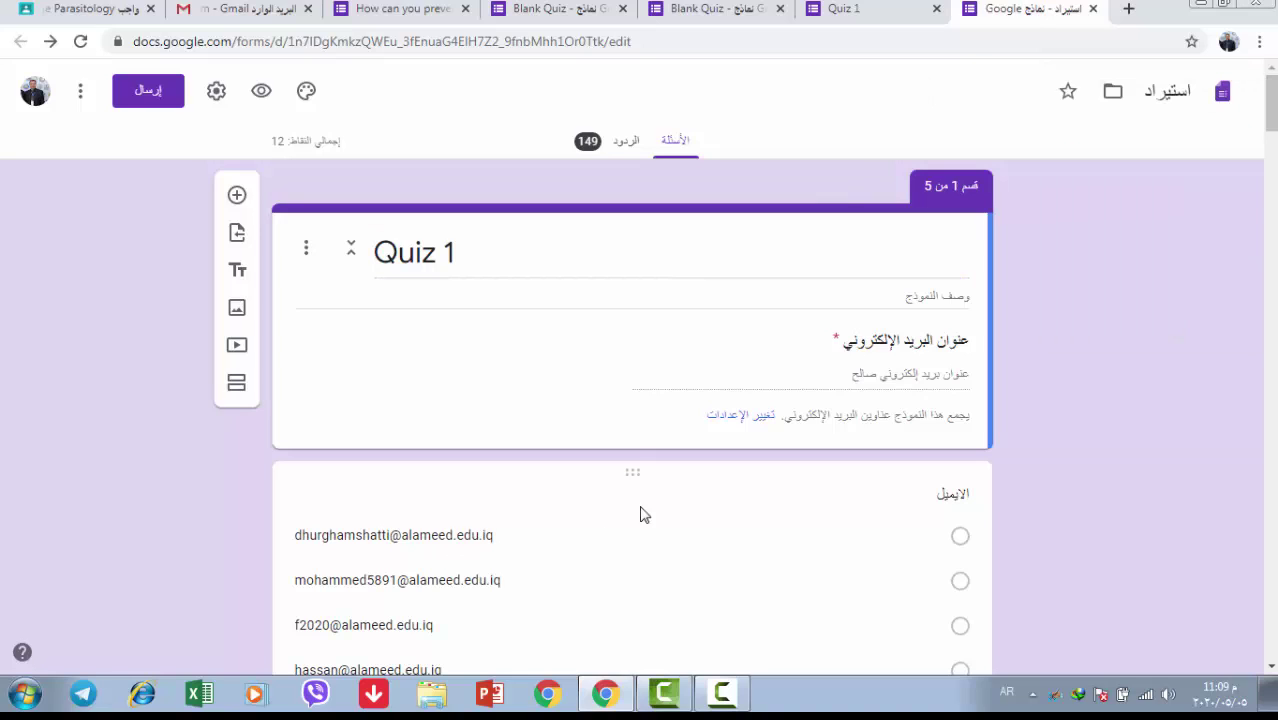
# Open the الايميل multiple-choice question for editing and bring its footer into view
pyautogui.click(757, 516)
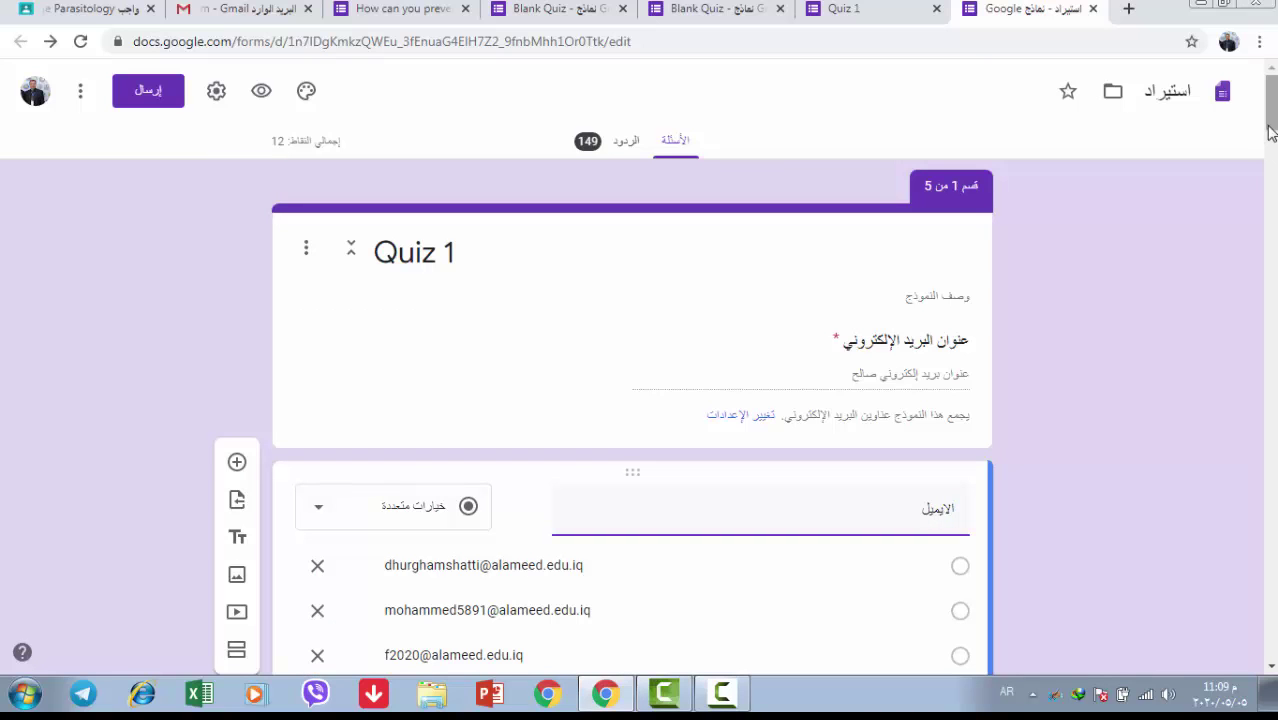
pyautogui.moveTo(1273, 128); pyautogui.dragTo(1273, 143)
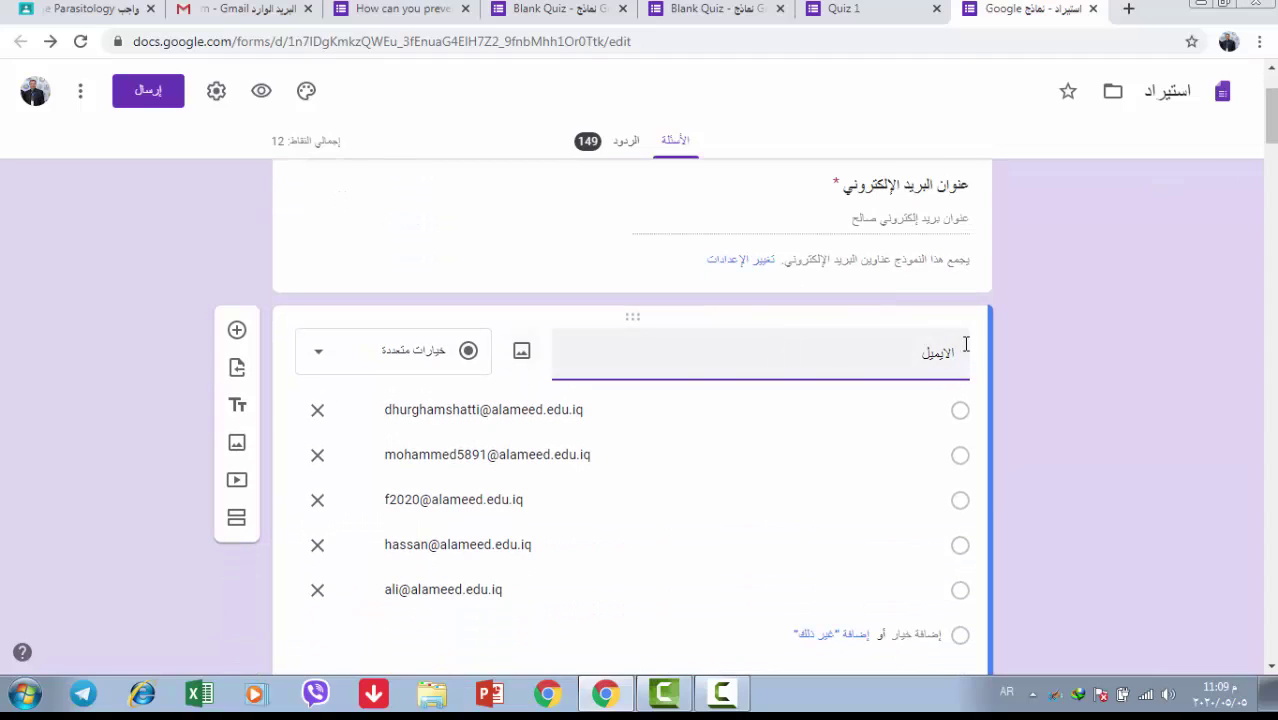
pyautogui.click(940, 352)
pyautogui.scroll(-2, 1274, 155)
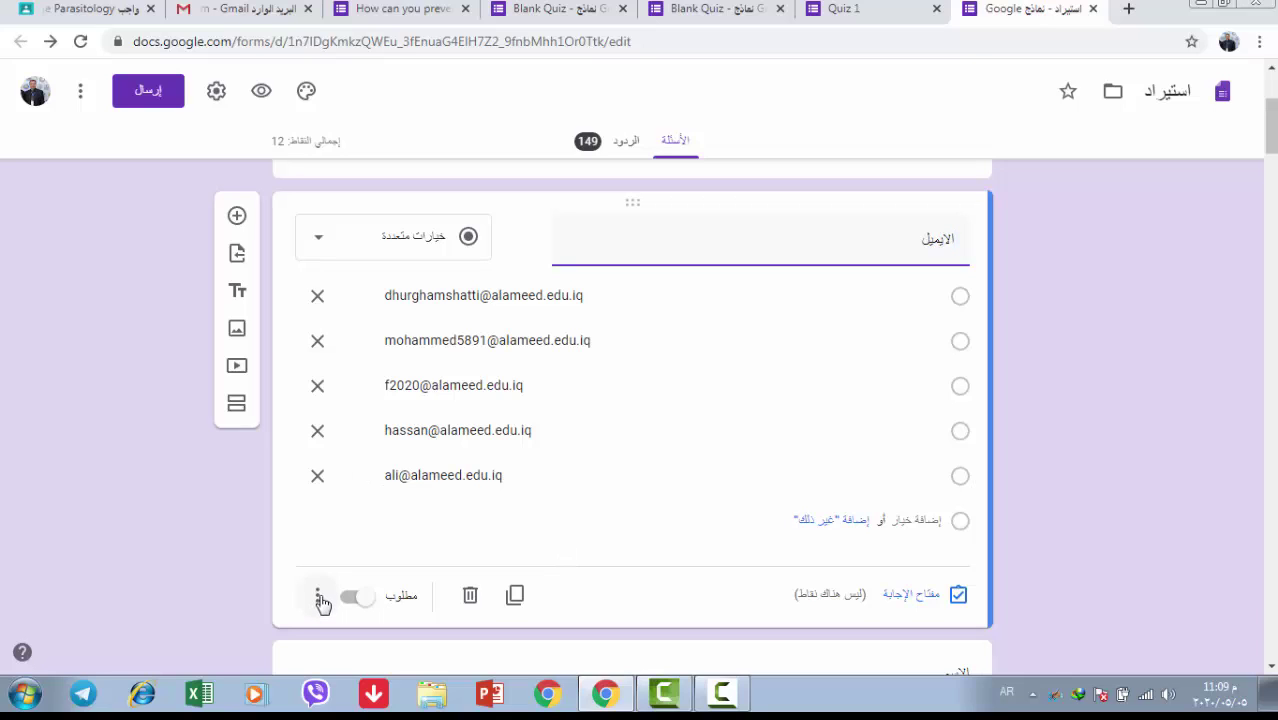
# Turn on 'Go to section based on answer' for the الايميل question
pyautogui.click(319, 600)
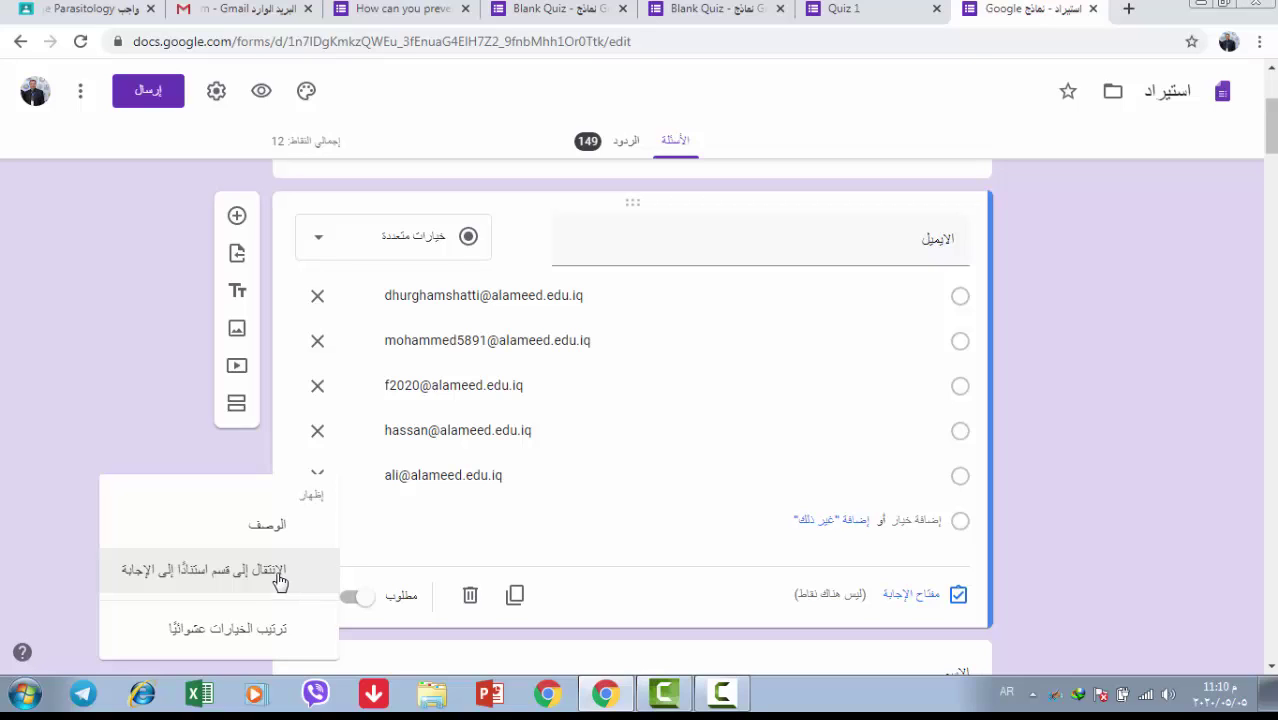
pyautogui.click(265, 578)
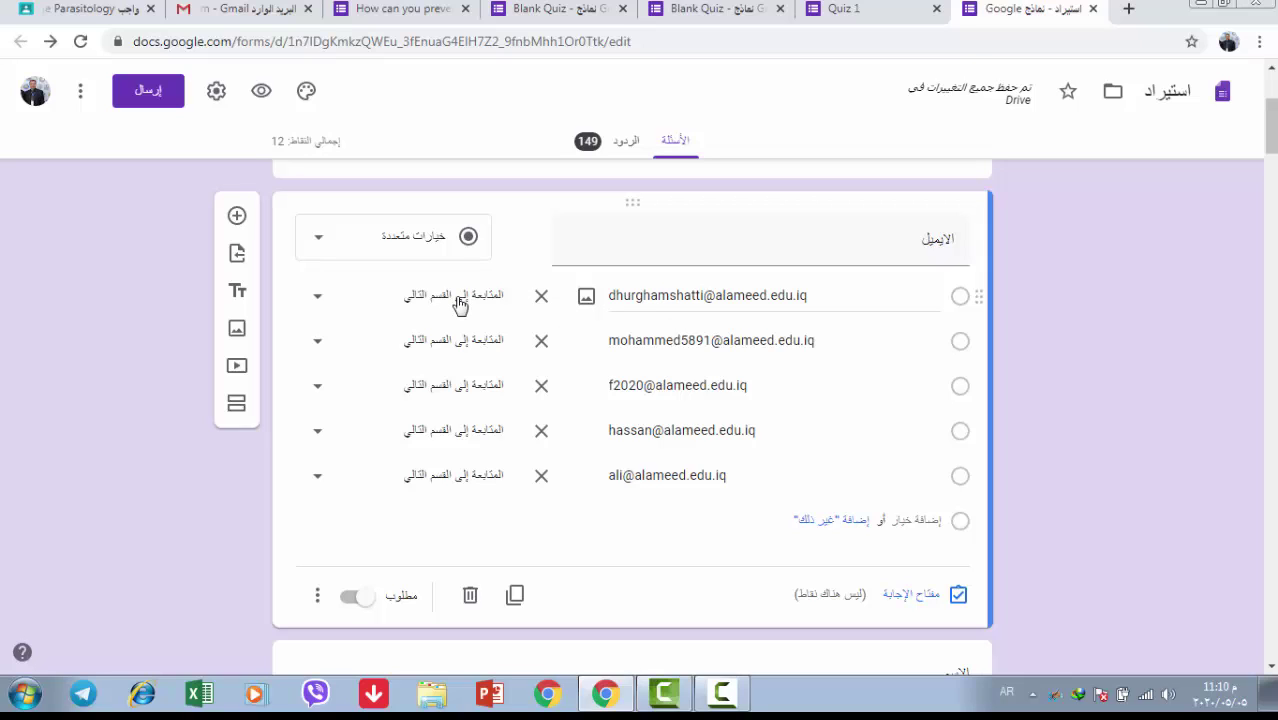
# Route the five email answers to Section 1, Section 2, Section 2, Section 3 and Section 1
pyautogui.click(318, 300)
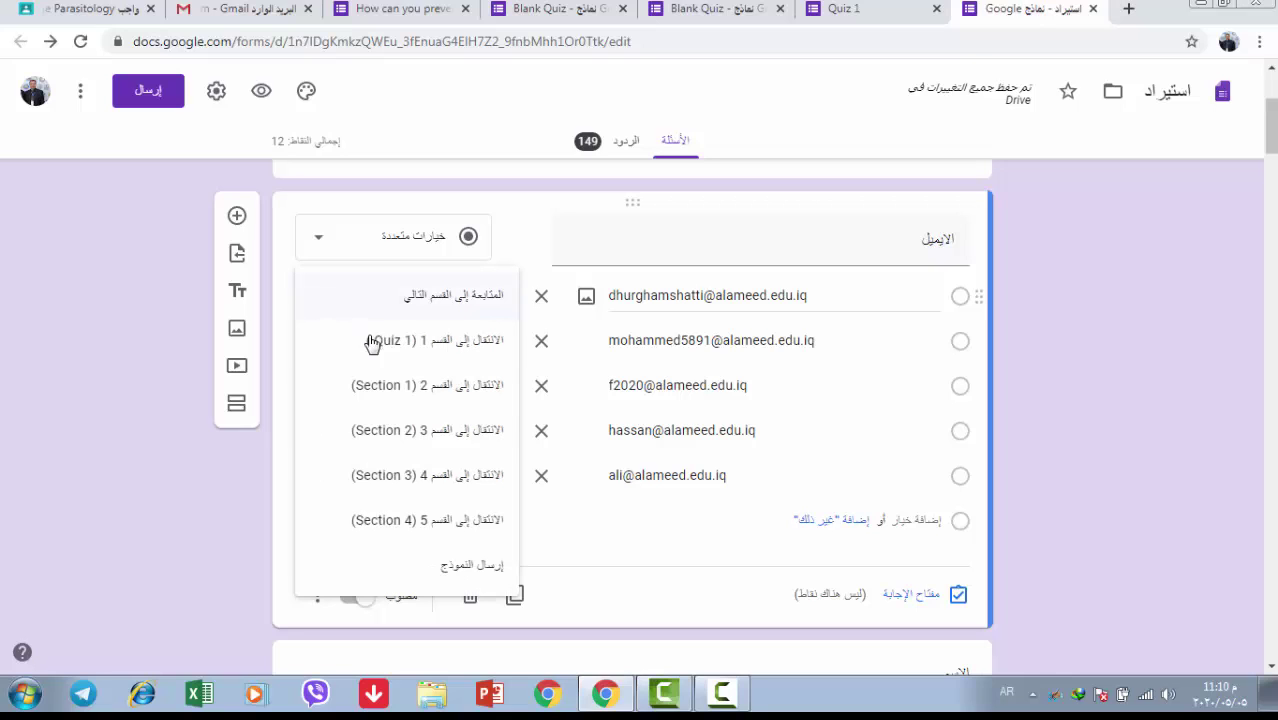
pyautogui.click(395, 398)
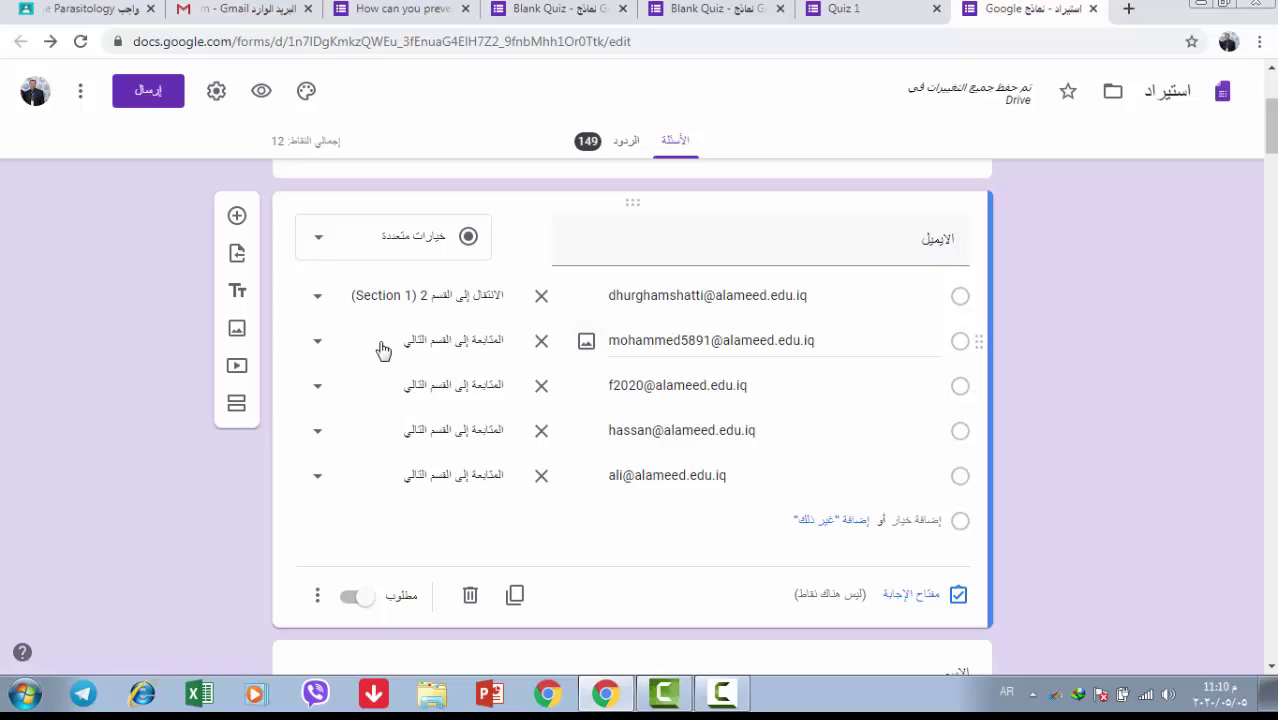
pyautogui.click(317, 346)
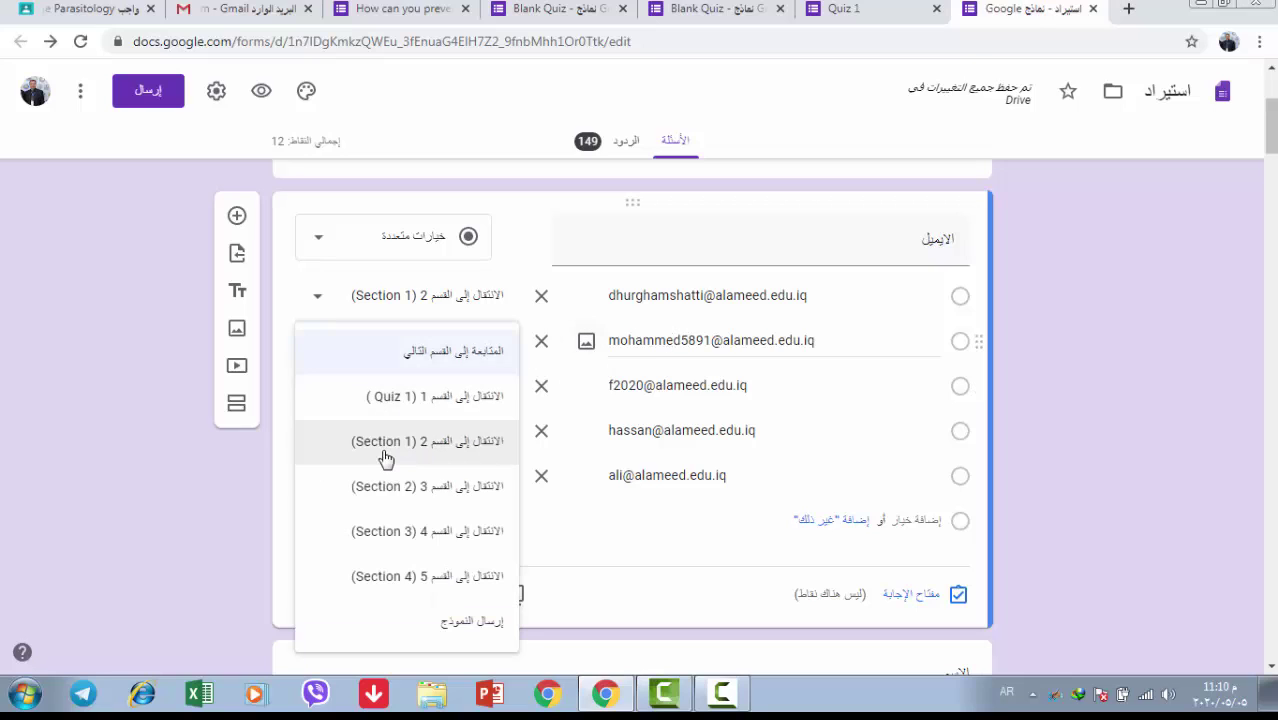
pyautogui.click(387, 490)
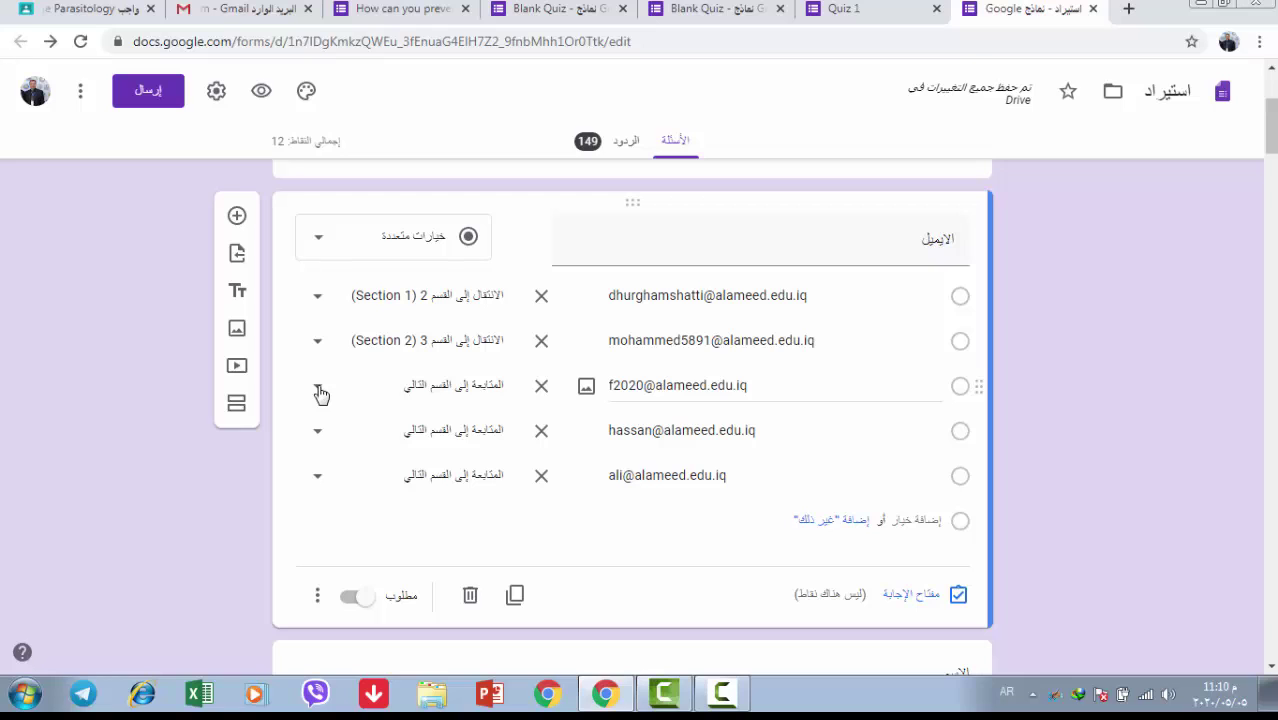
pyautogui.click(318, 391)
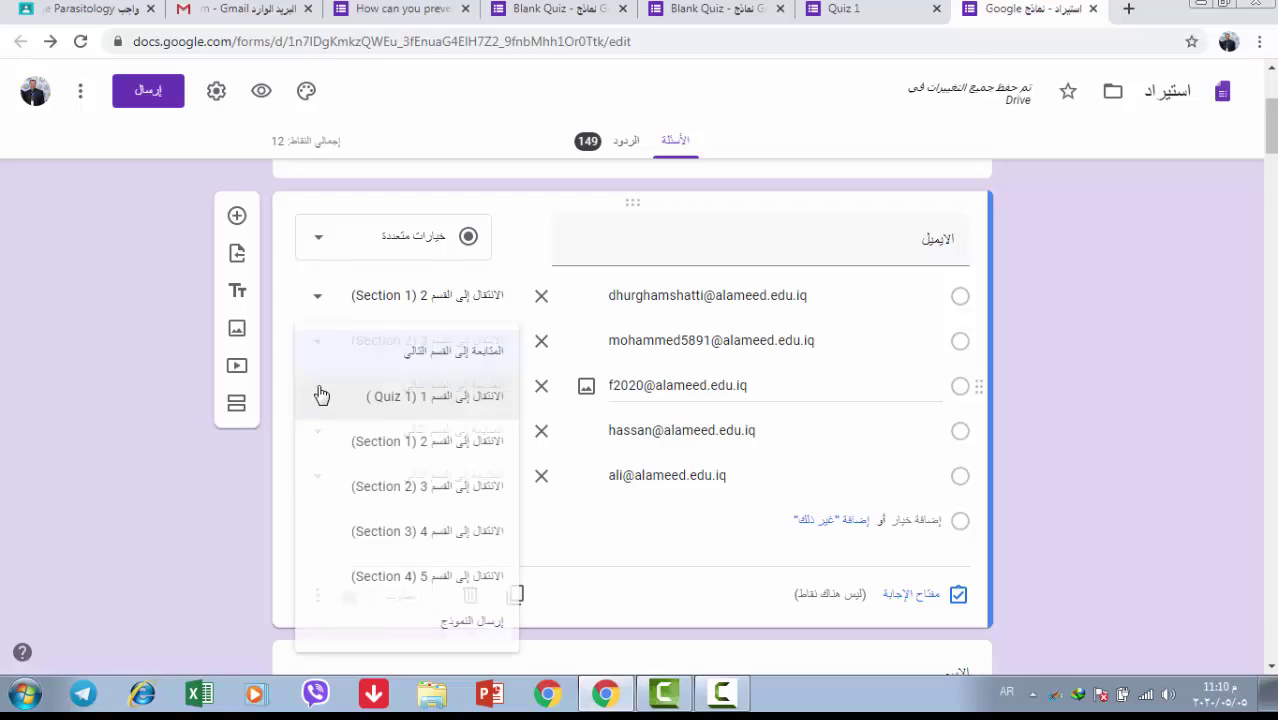
pyautogui.click(372, 497)
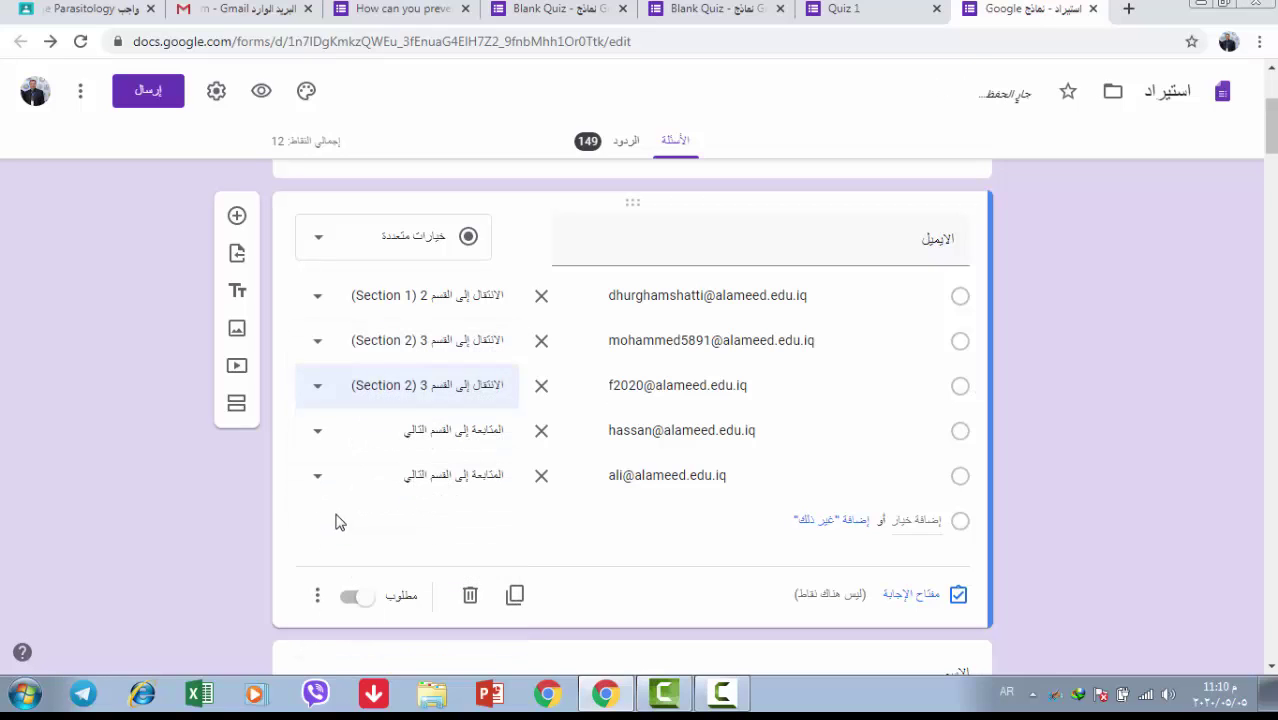
pyautogui.click(320, 438)
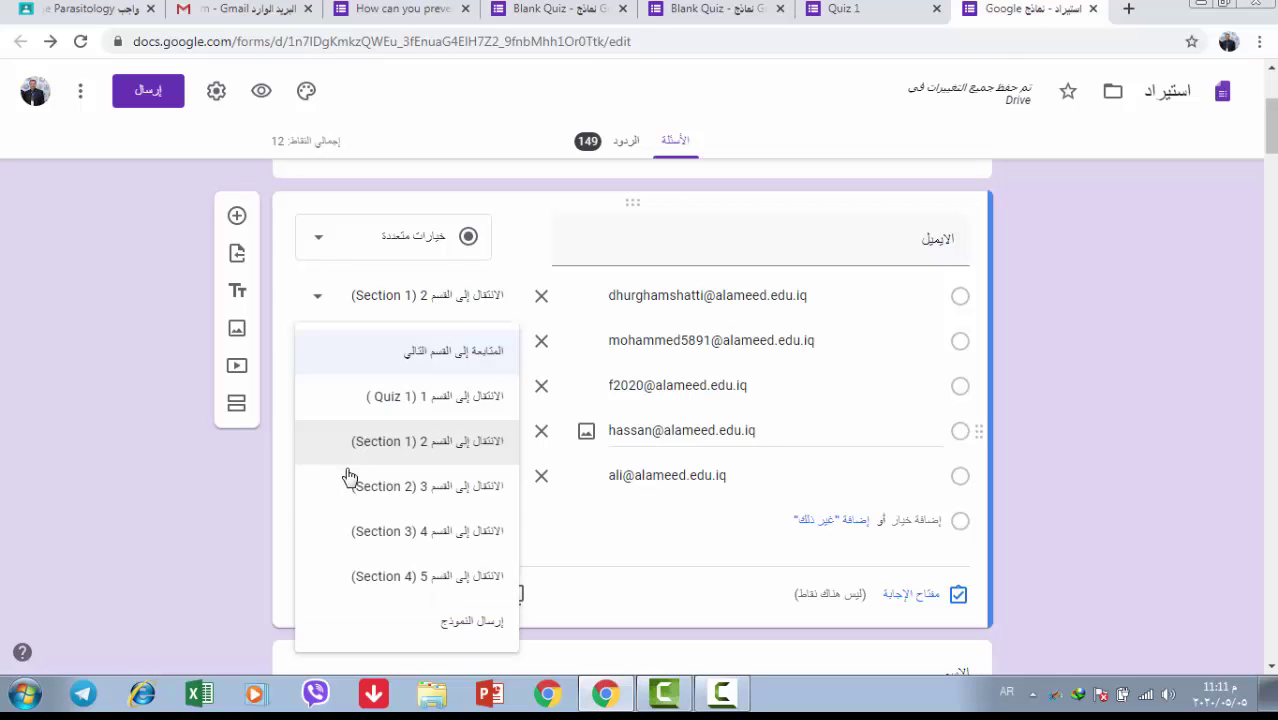
pyautogui.click(368, 538)
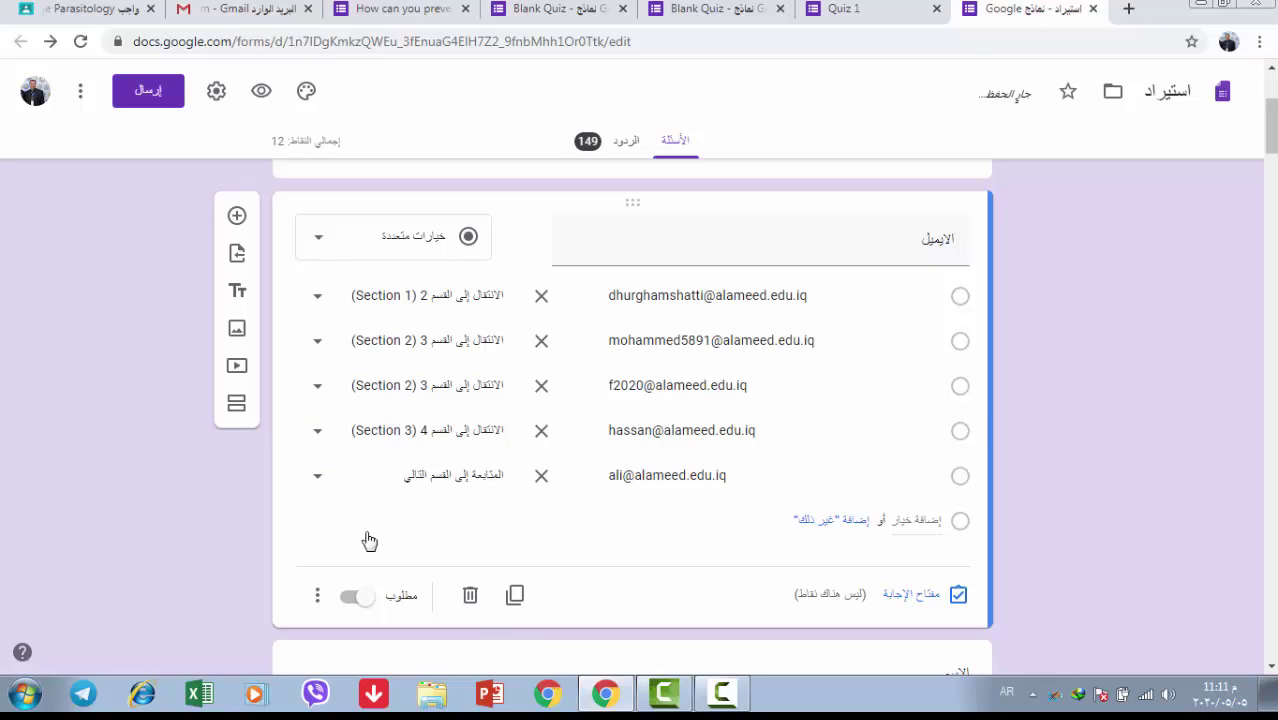
pyautogui.click(318, 477)
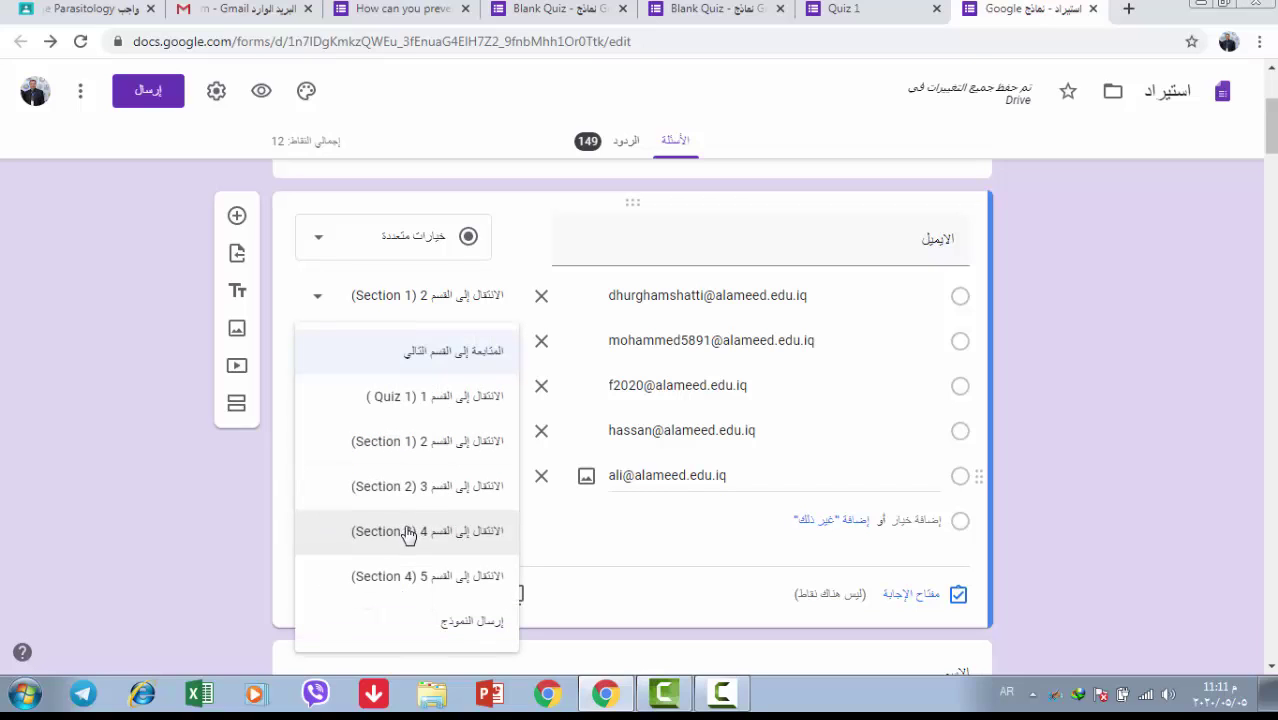
pyautogui.click(398, 452)
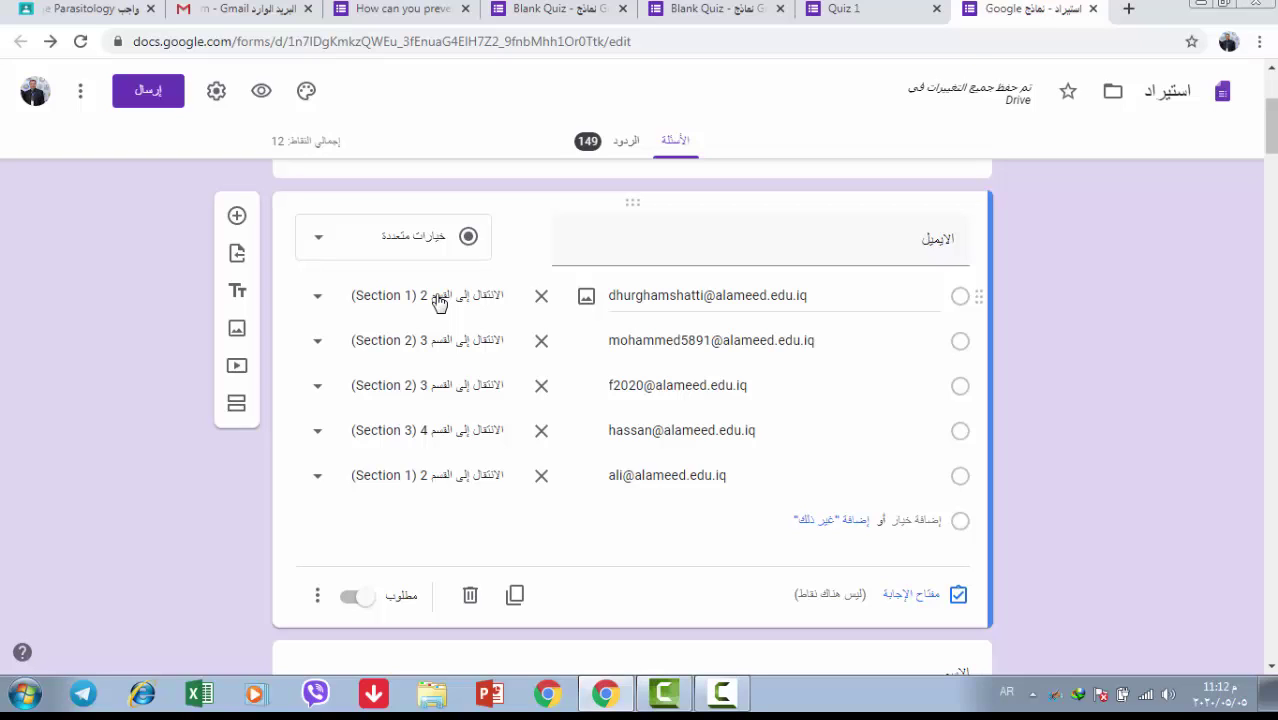
# Switch on Required for the الايميل question
pyautogui.click(351, 598)
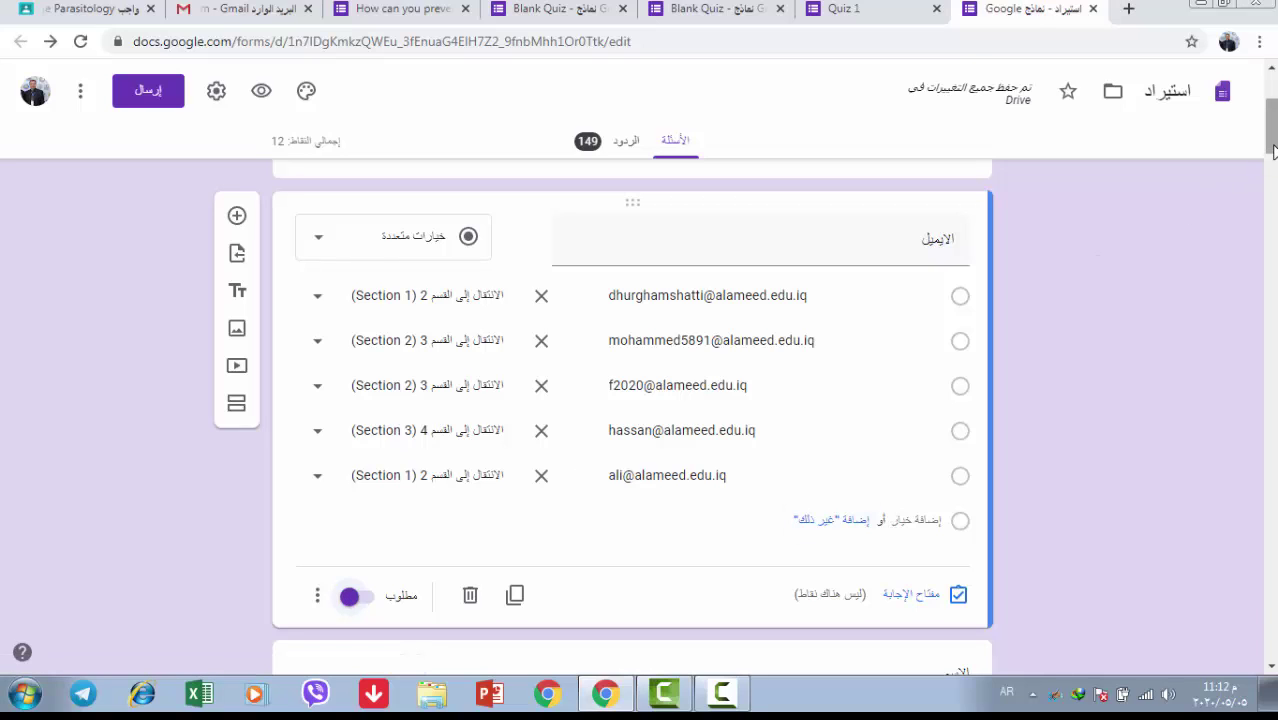
pyautogui.scroll(-3, 1271, 168)
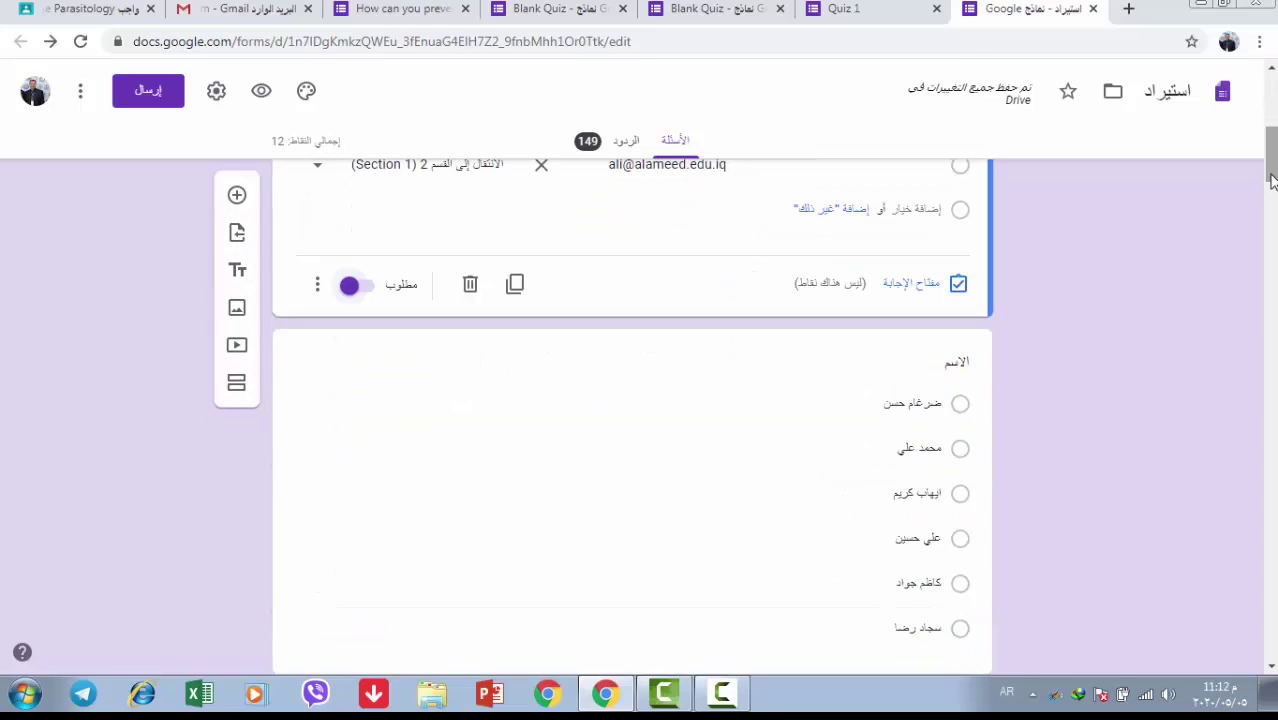
# Open the الاسم question for editing and show its three-dot options menu
pyautogui.moveTo(1271, 180); pyautogui.dragTo(1271, 190)
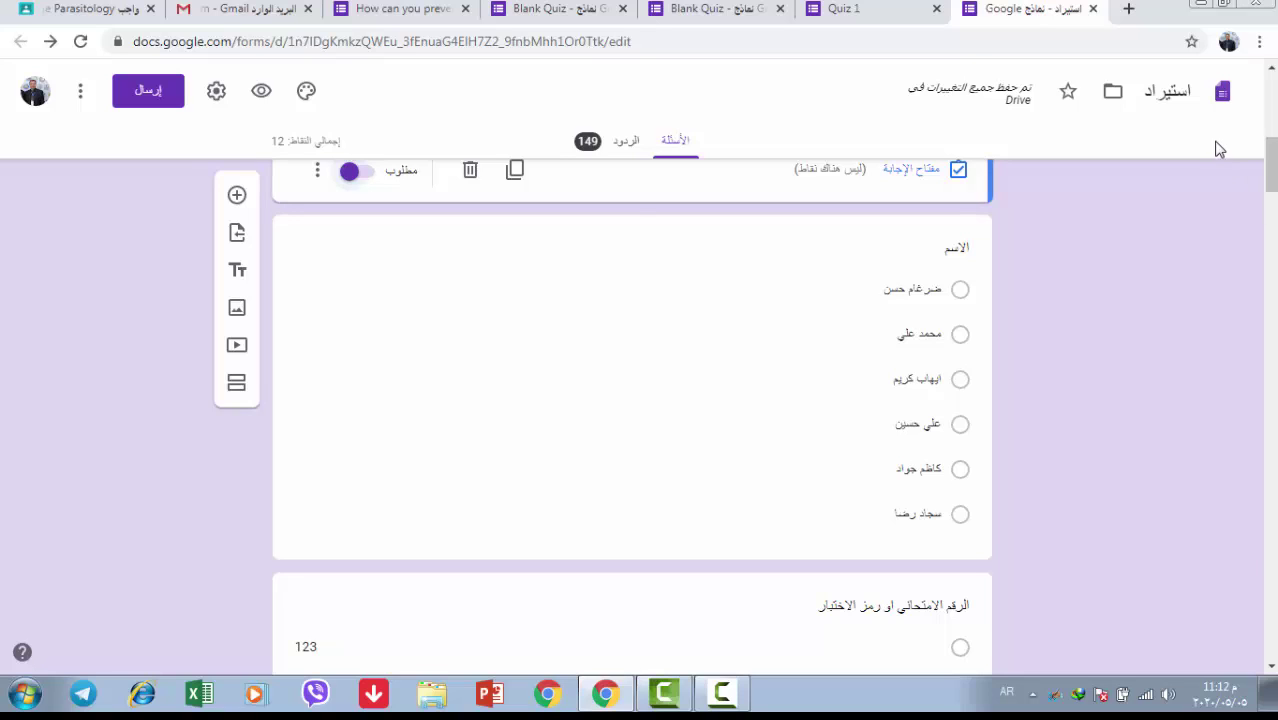
pyautogui.click(904, 289)
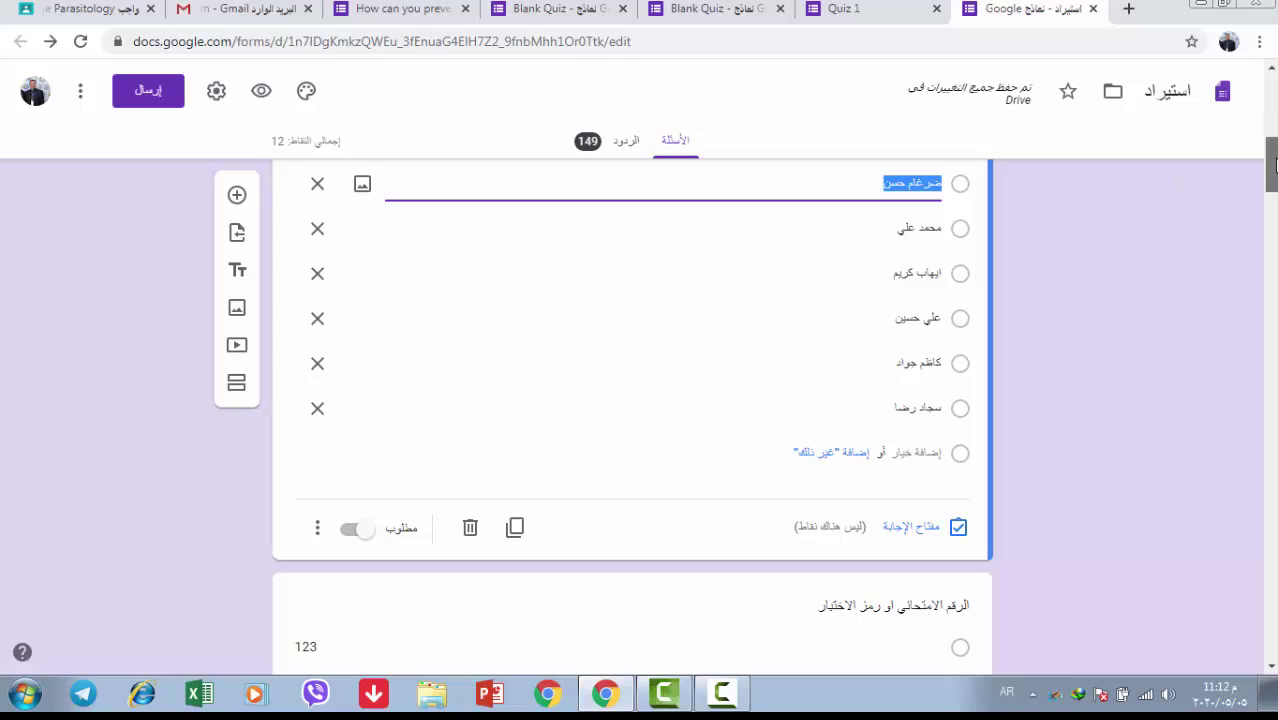
pyautogui.scroll(1, 1274, 162)
pyautogui.rightClick(1272, 152)
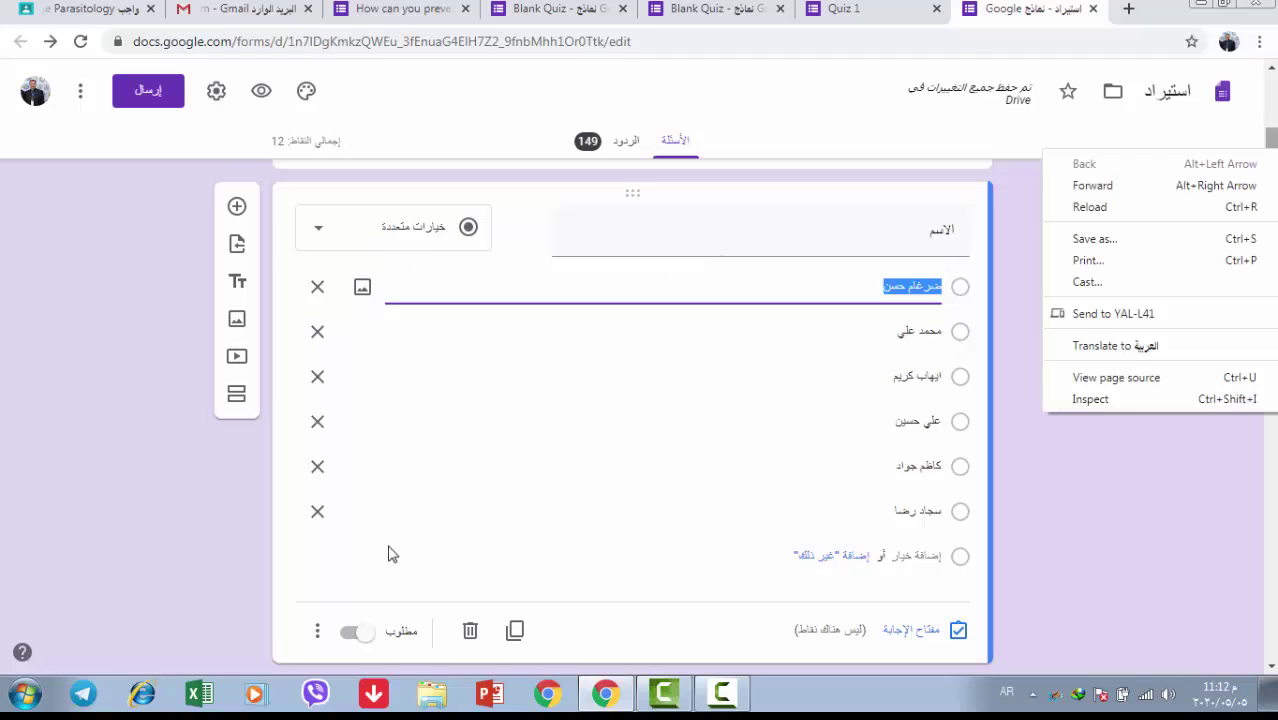
pyautogui.click(316, 634)
pyautogui.click(316, 634)
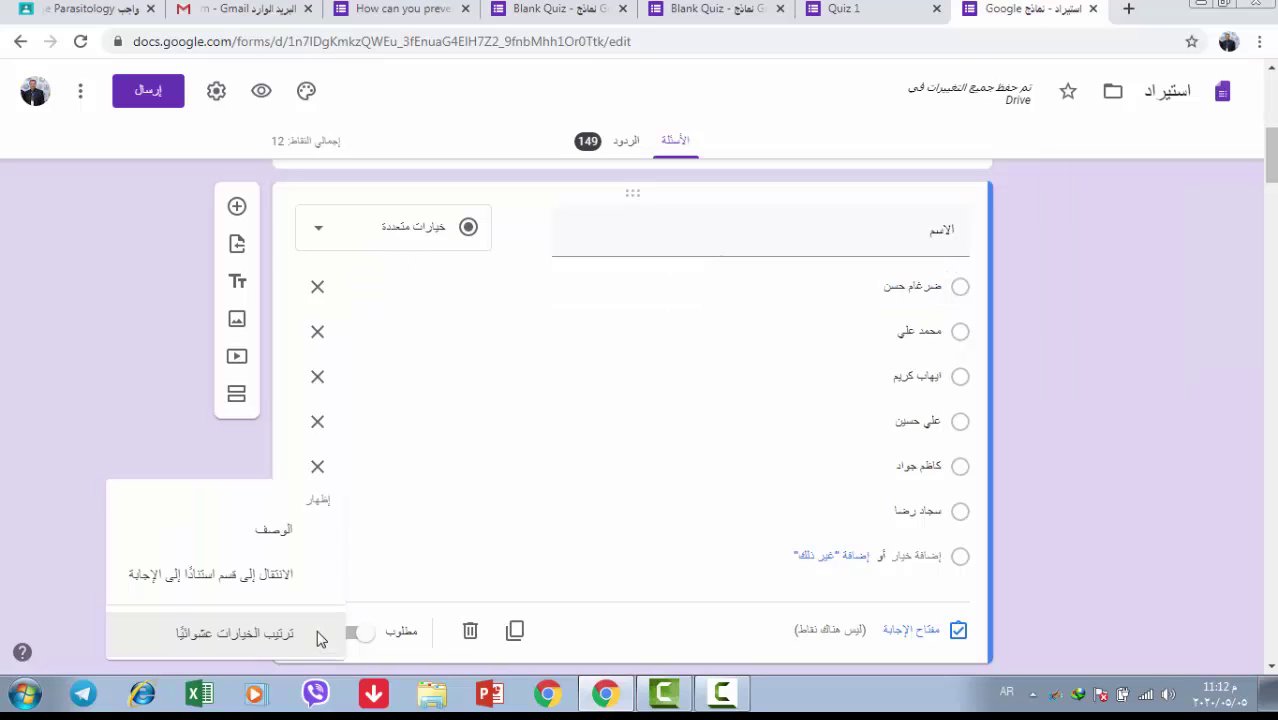
# Enable answer-based routing on الاسم and send the first two names to Section 2
pyautogui.click(238, 575)
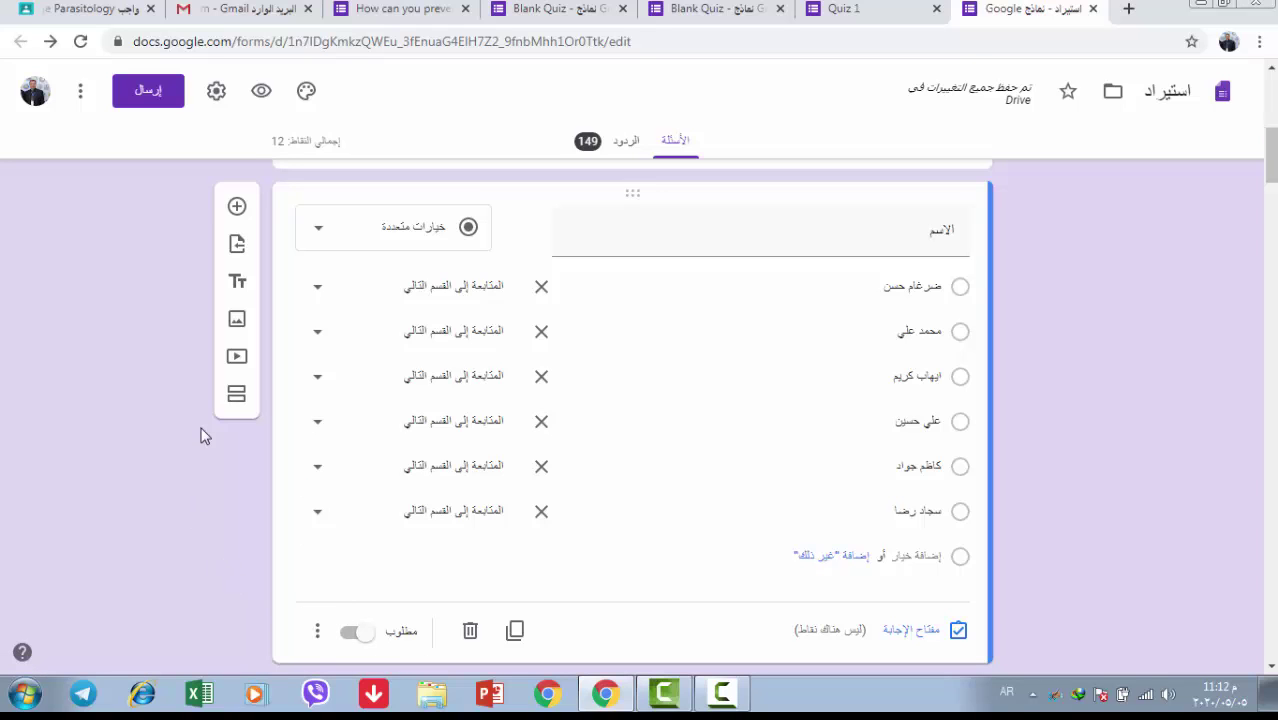
pyautogui.click(313, 285)
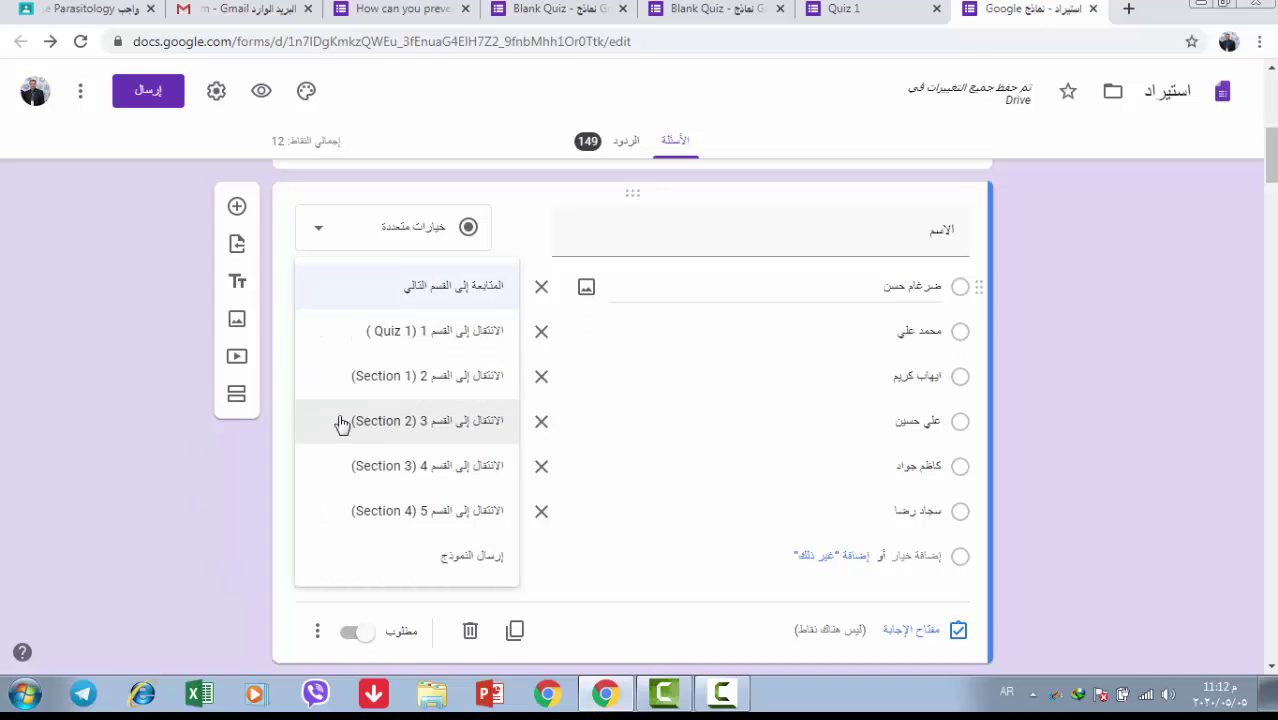
pyautogui.click(341, 424)
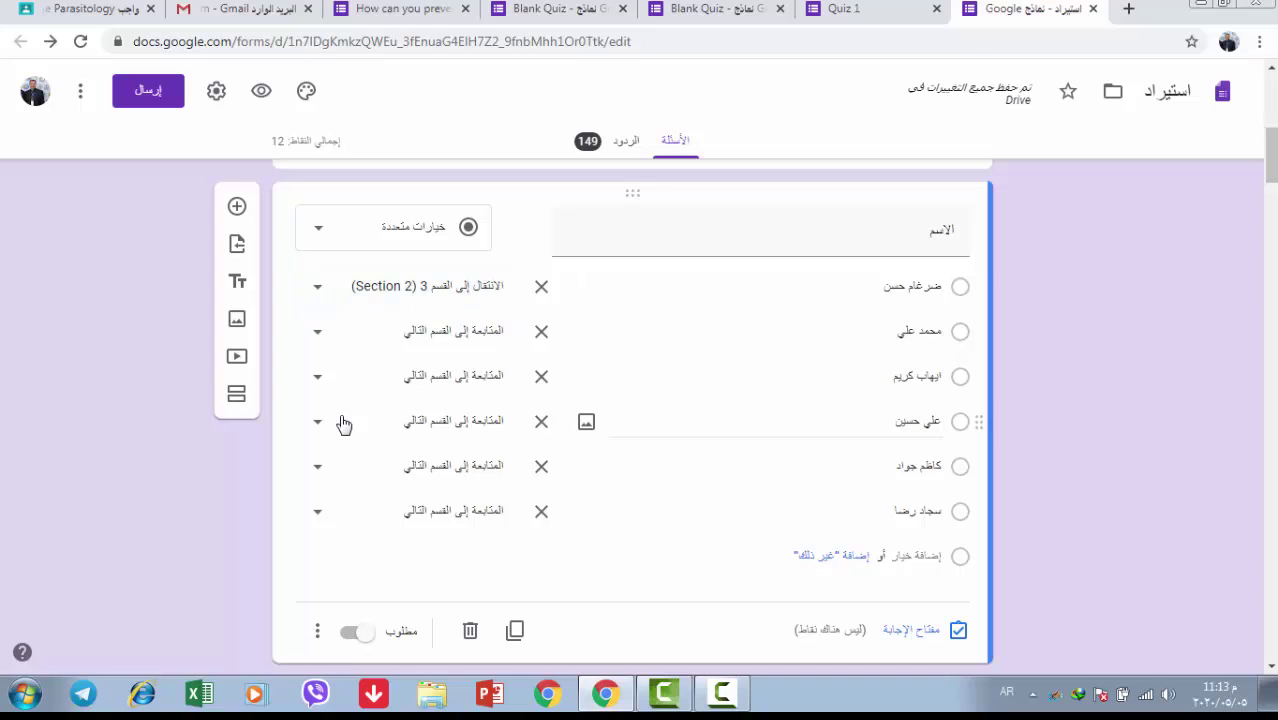
pyautogui.click(317, 332)
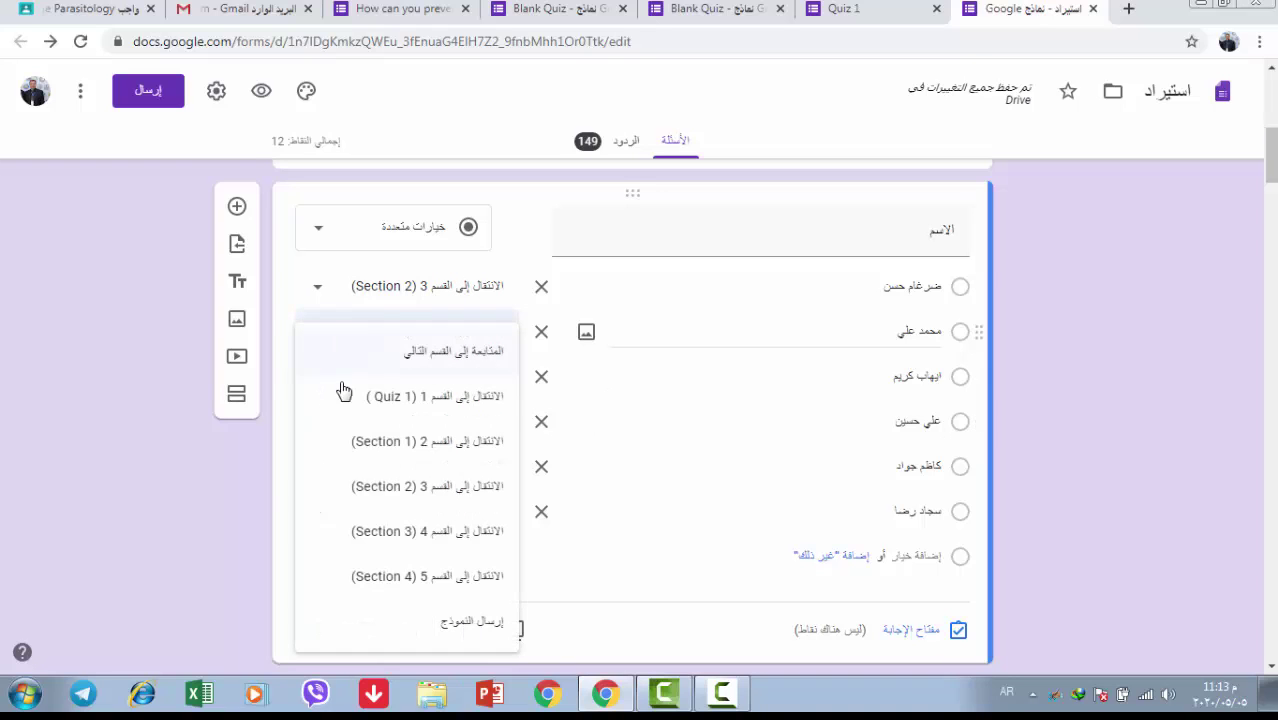
pyautogui.rightClick(347, 487)
pyautogui.click(347, 489)
pyautogui.click(348, 489)
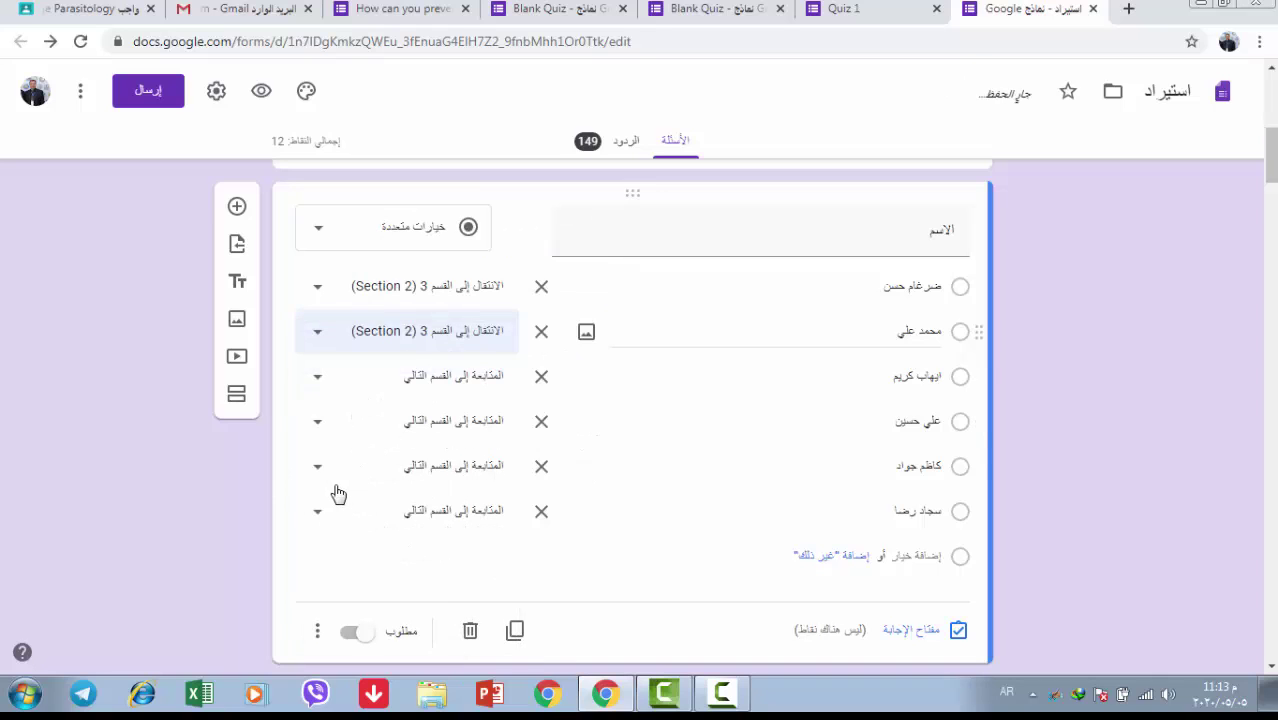
# Send the fourth name to Section 1, the third to Section 2, the fifth to Section 4
pyautogui.click(320, 422)
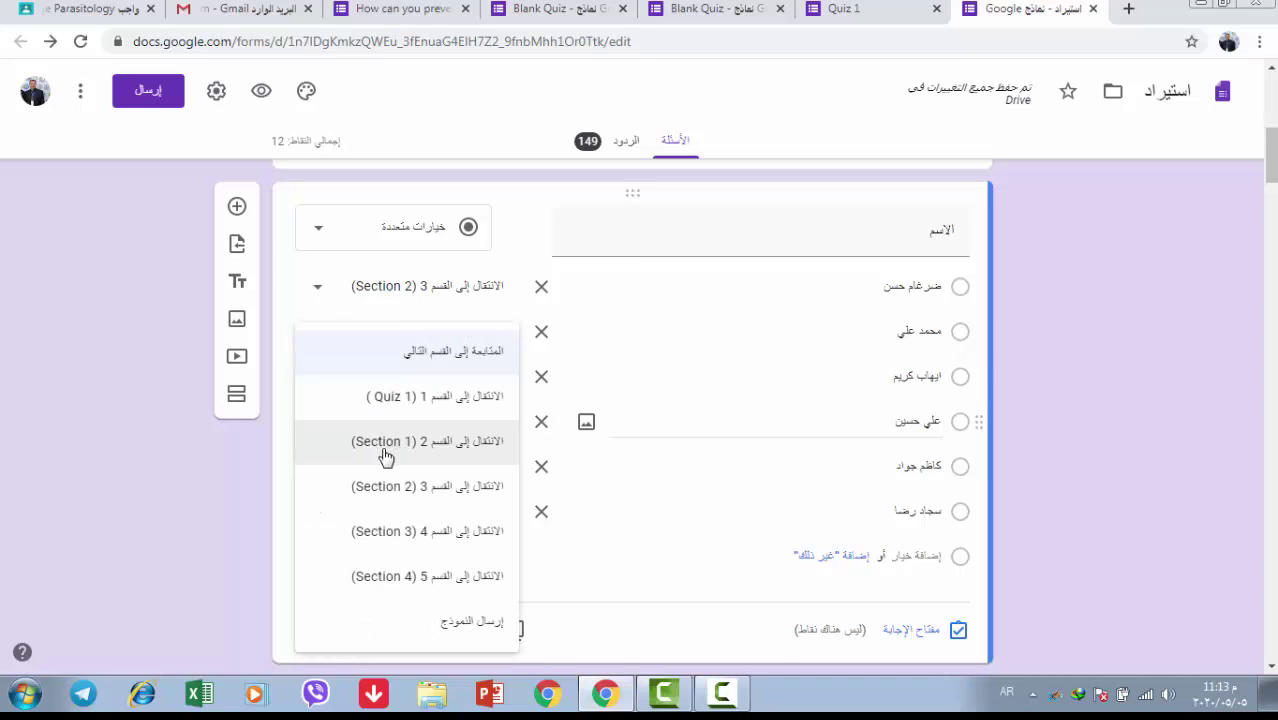
pyautogui.click(298, 358)
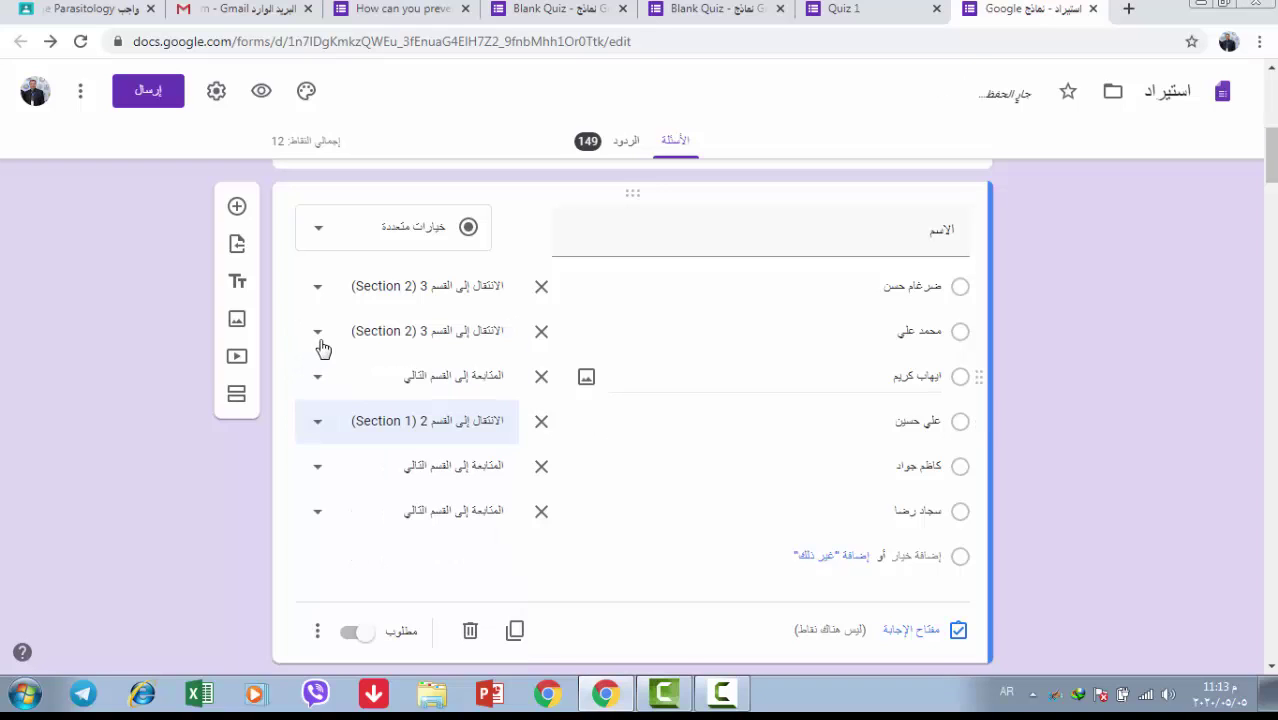
pyautogui.rightClick(319, 383)
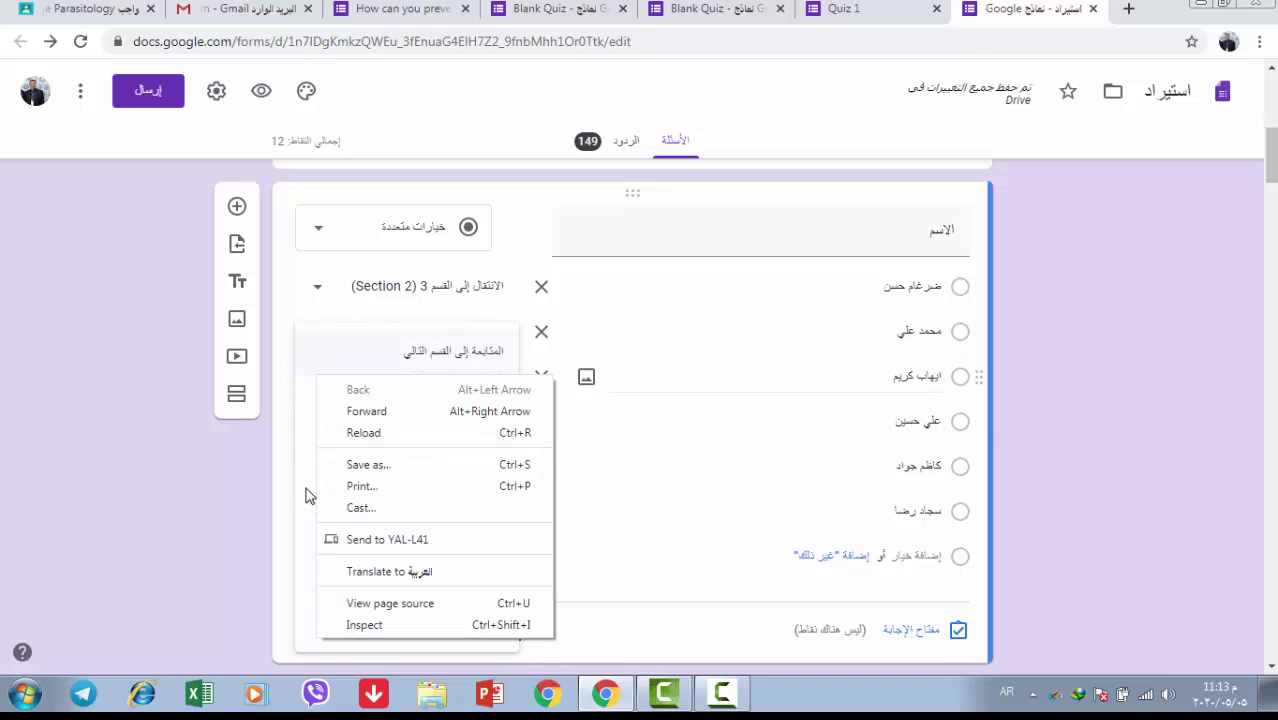
pyautogui.click(305, 494)
pyautogui.click(337, 490)
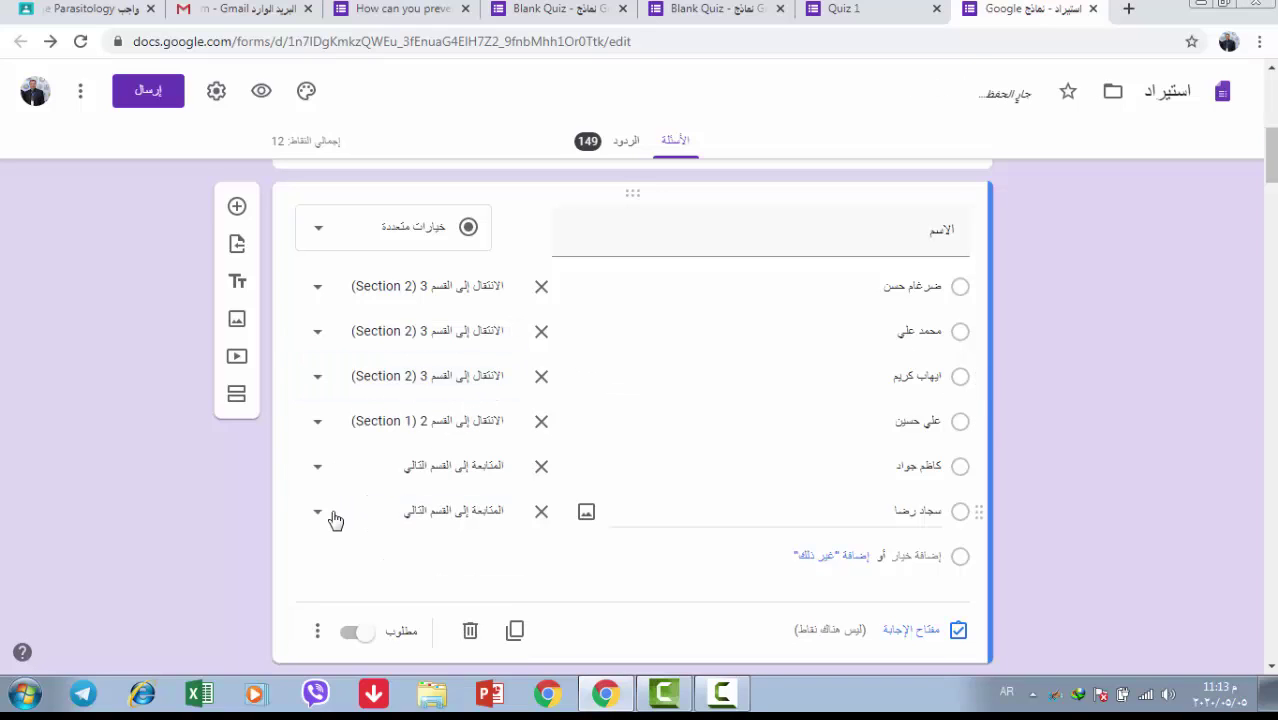
pyautogui.click(317, 467)
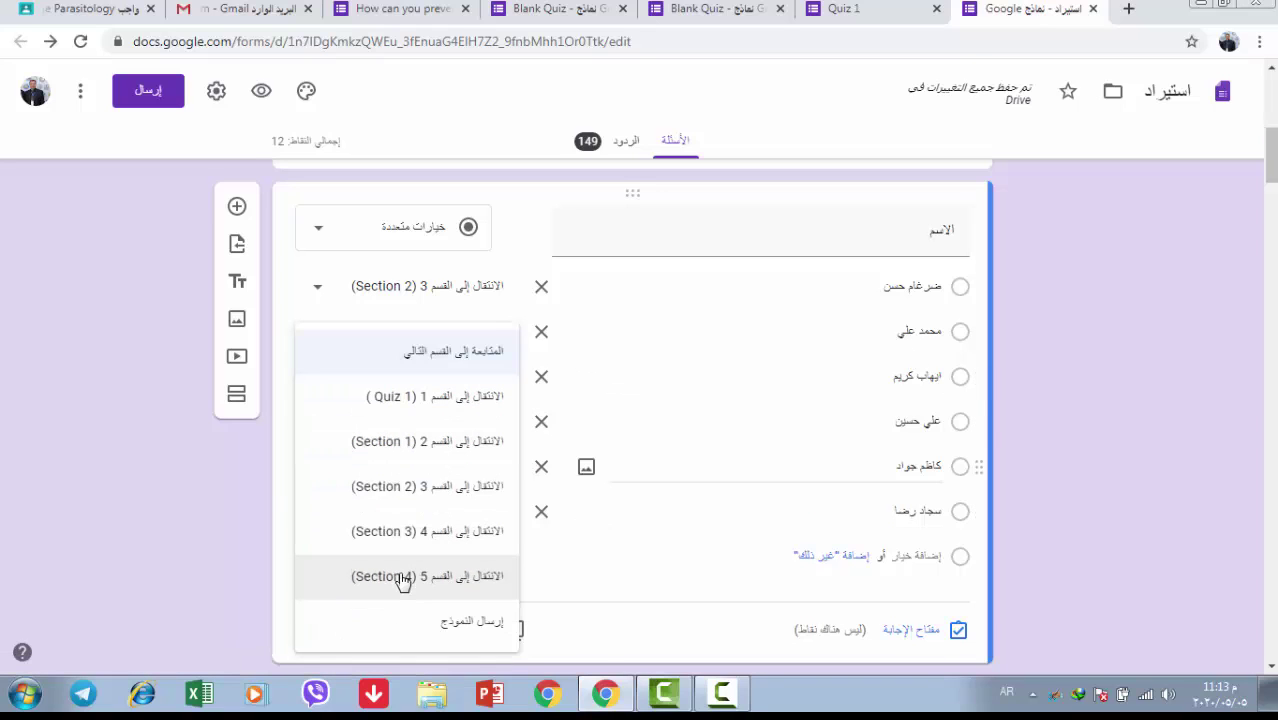
pyautogui.click(401, 580)
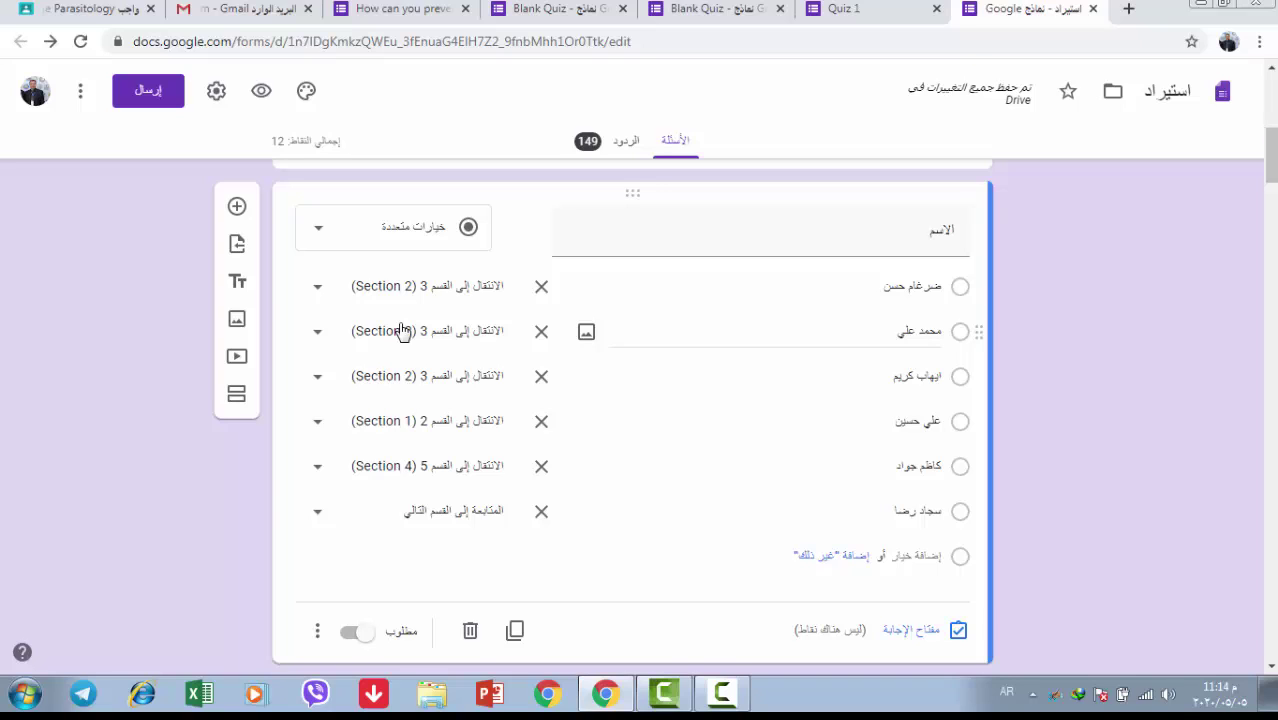
# Open the four-picture question اي من الصور تفضل ؟ for editing
pyautogui.scroll(-1, 1272, 205)
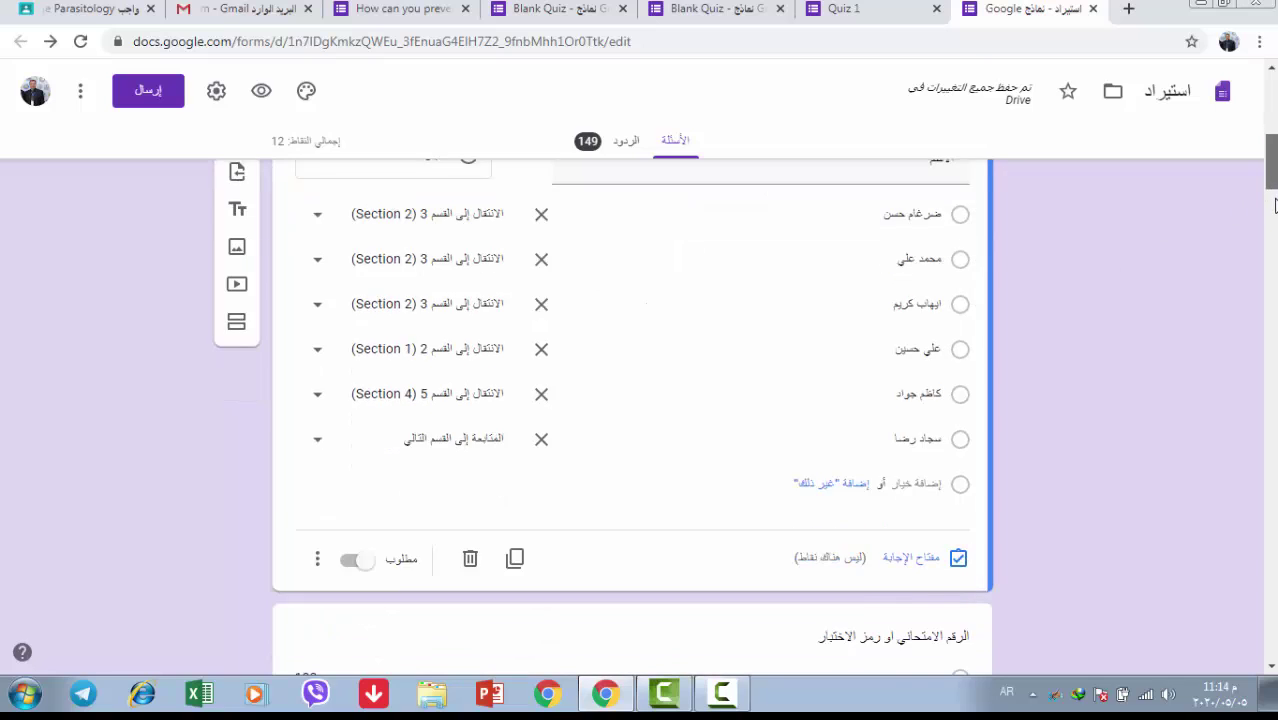
pyautogui.scroll(-4, 1272, 205)
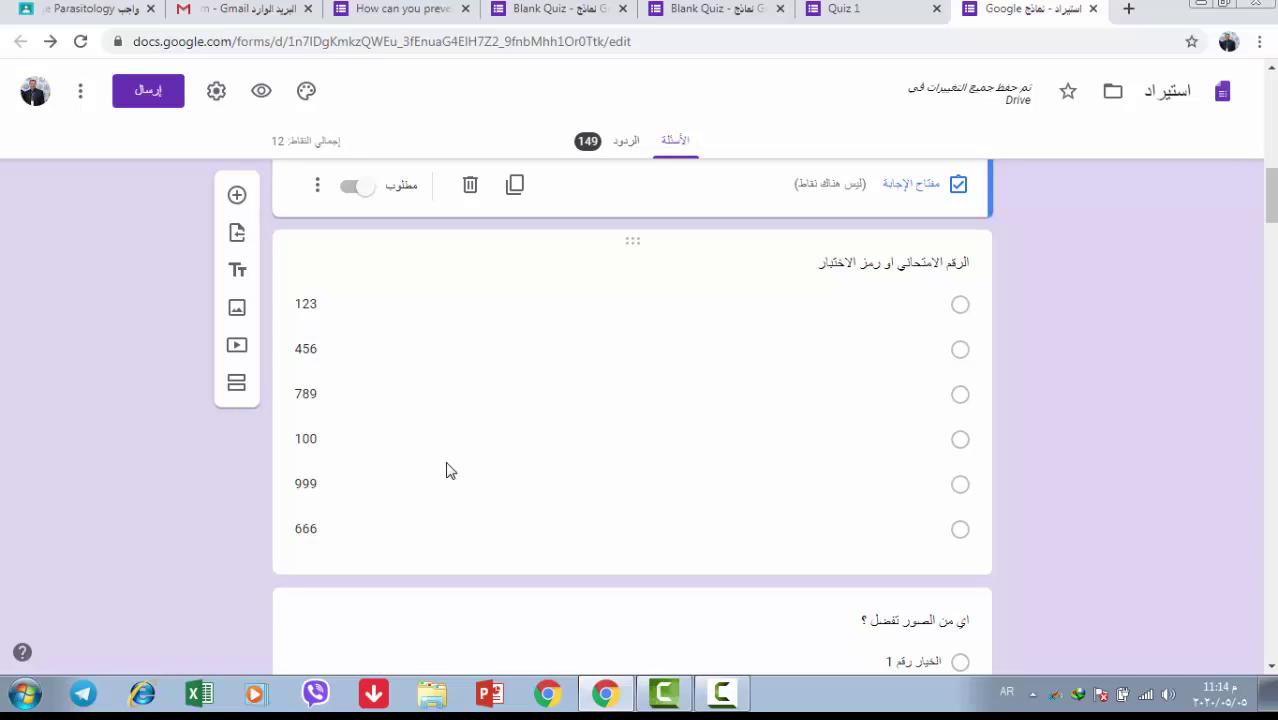
pyautogui.moveTo(1268, 213); pyautogui.dragTo(1270, 252)
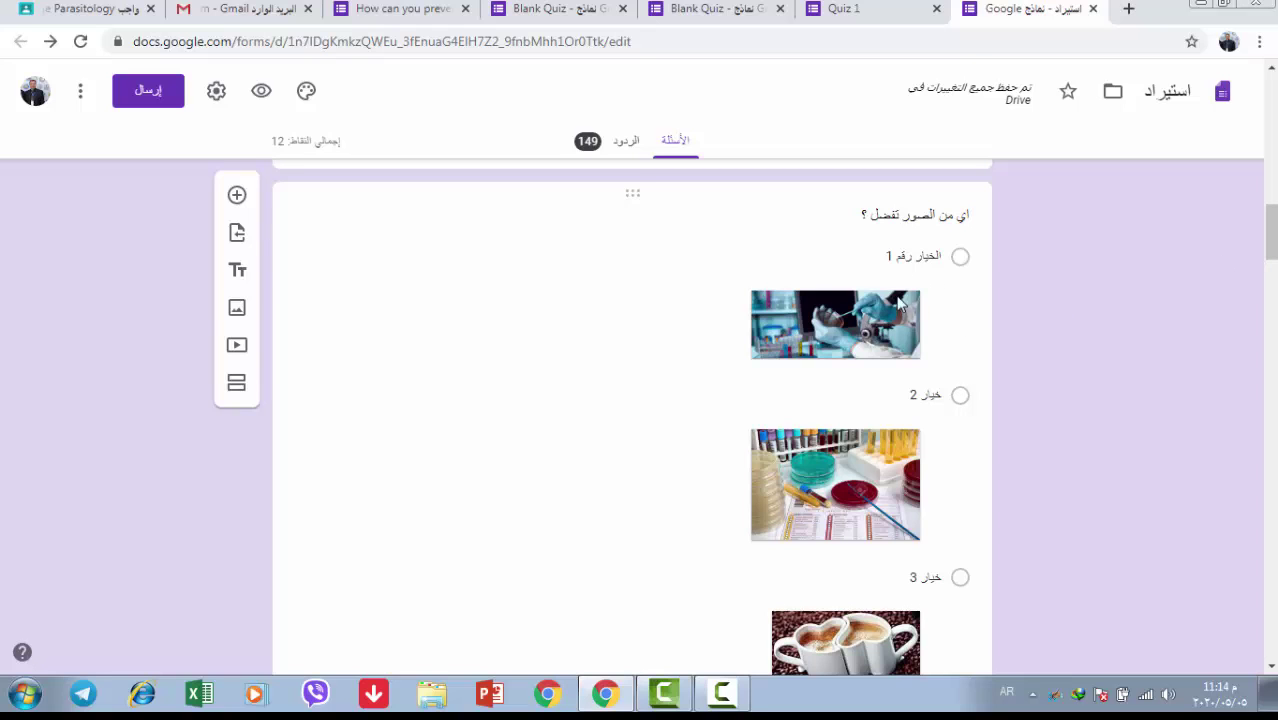
pyautogui.moveTo(1269, 225); pyautogui.dragTo(1269, 228)
pyautogui.scroll(-5, 562, 388)
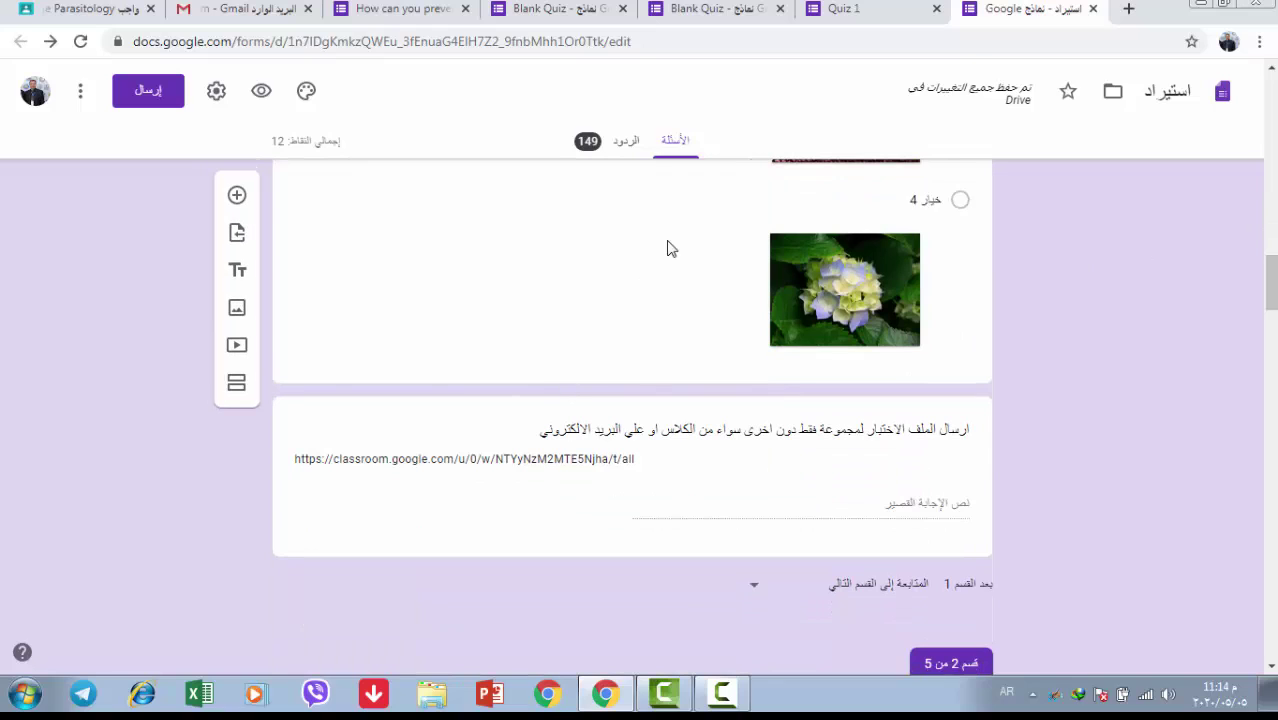
pyautogui.click(670, 248)
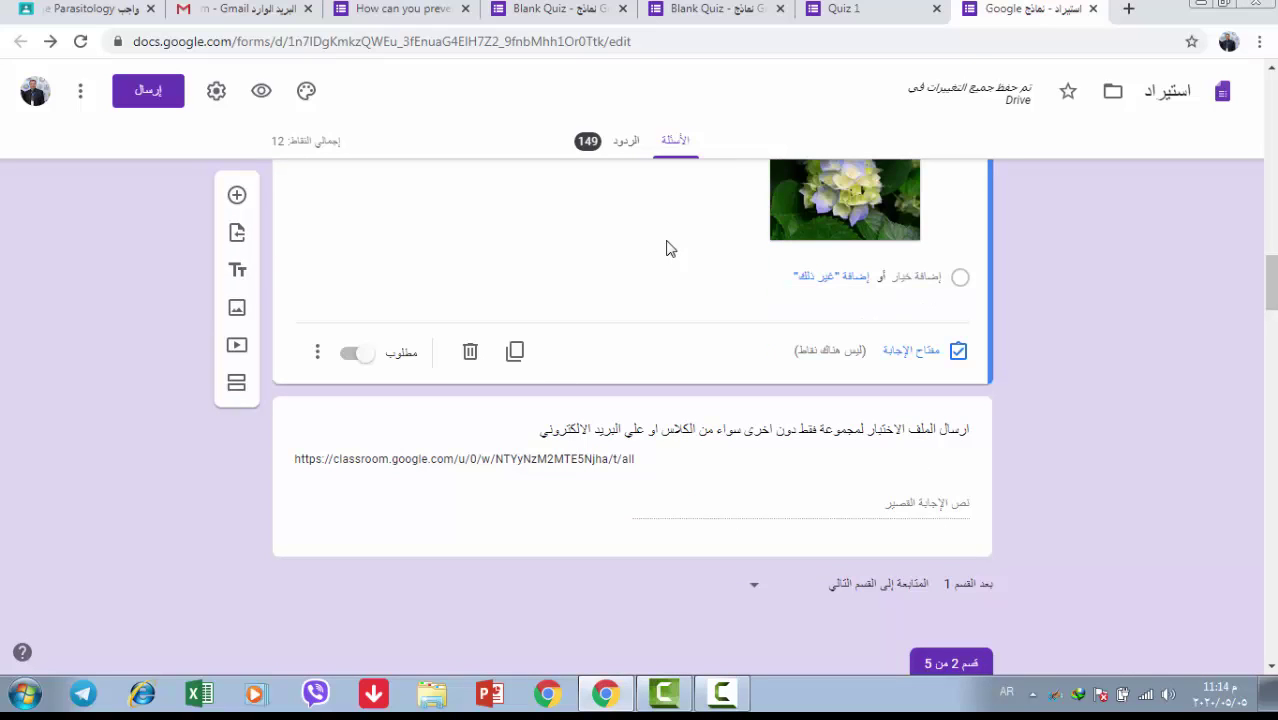
# Enable answer-based routing on the image question and send the first image to Section 1
pyautogui.click(317, 354)
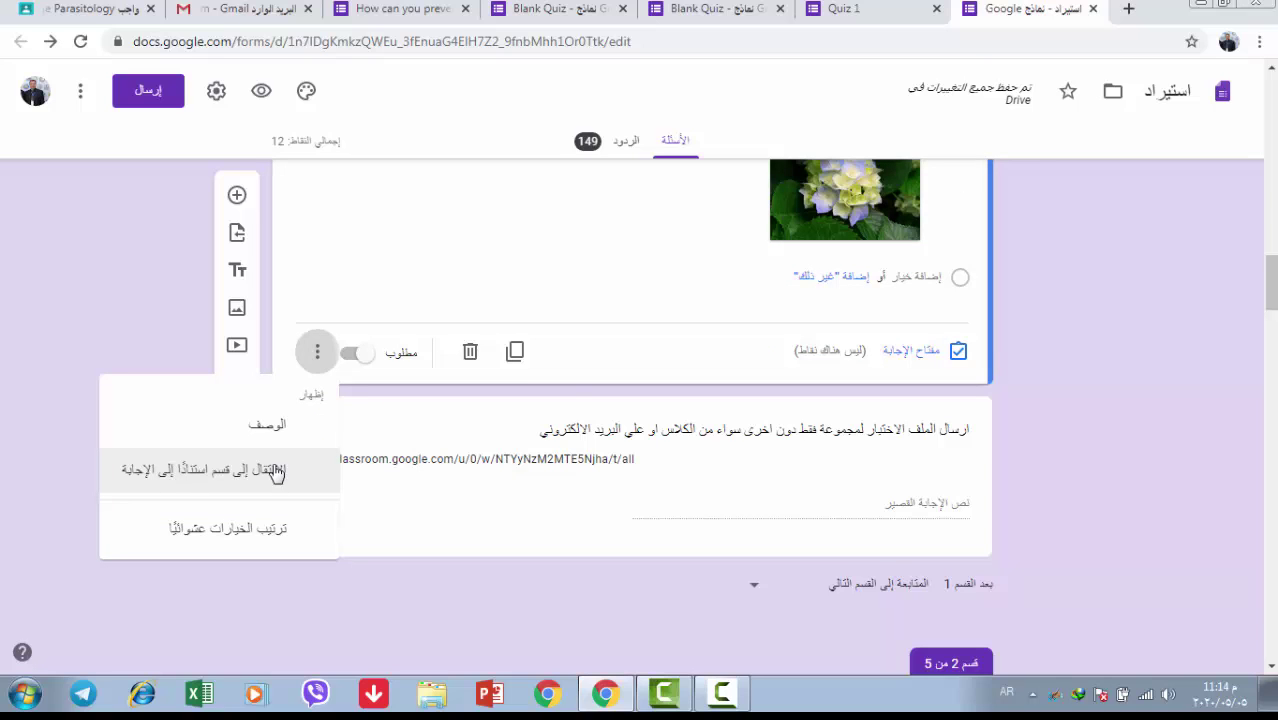
pyautogui.click(276, 470)
pyautogui.scroll(-10, 276, 473)
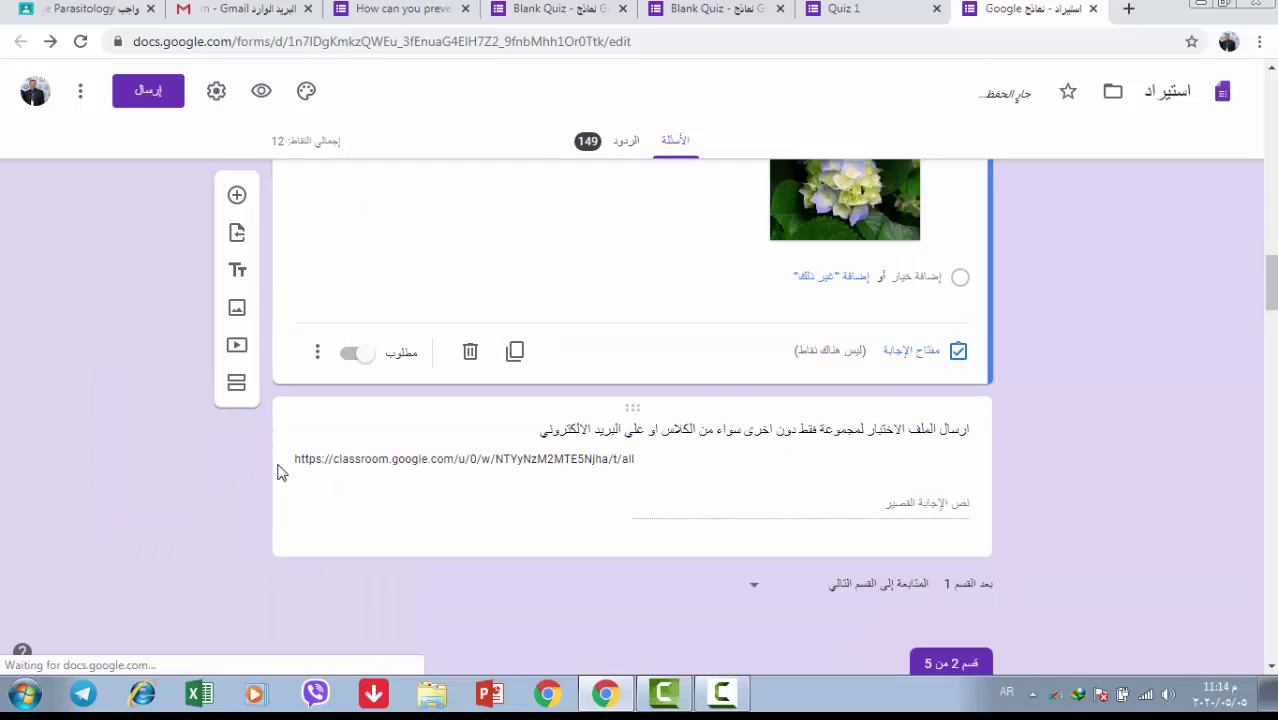
pyautogui.moveTo(1272, 290); pyautogui.dragTo(1275, 231)
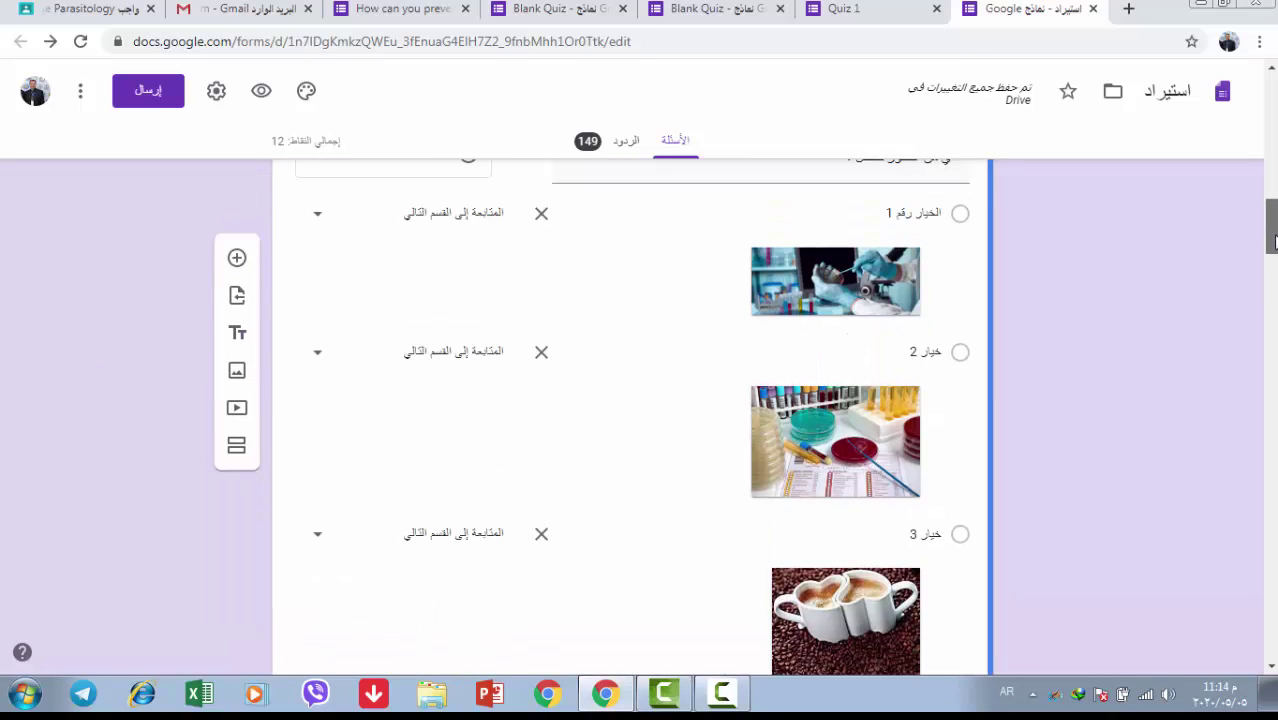
pyautogui.click(318, 213)
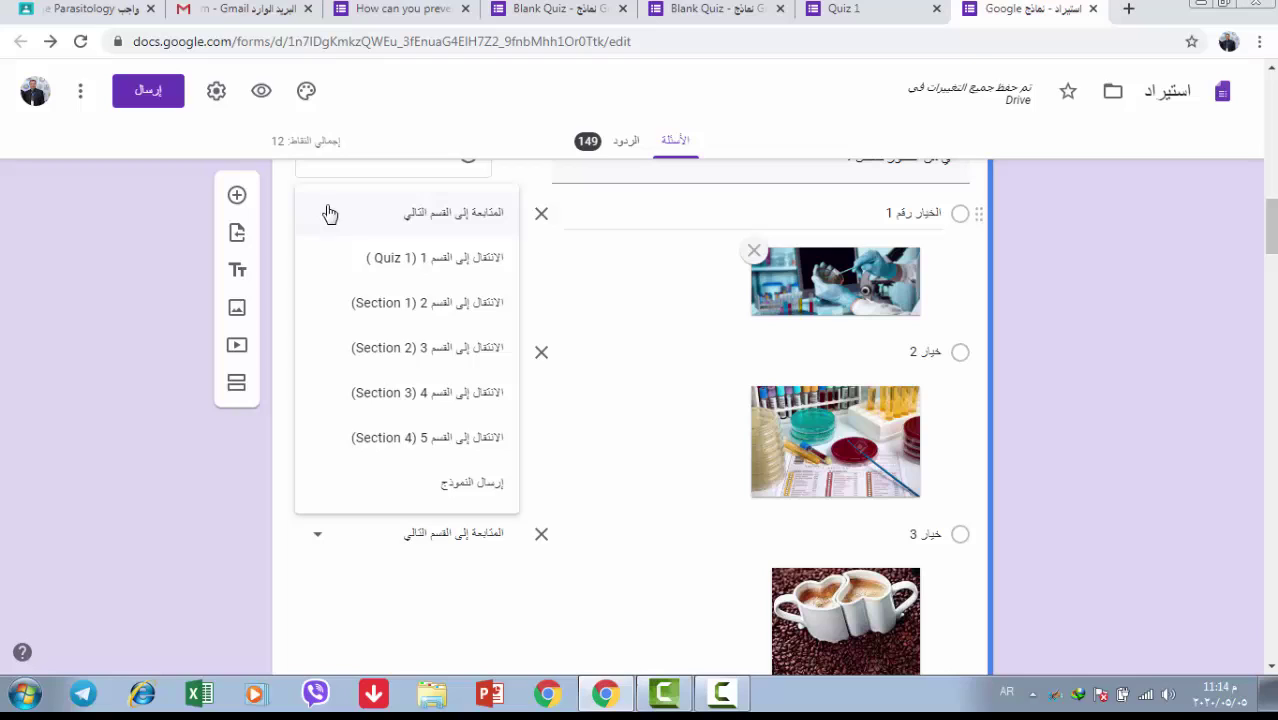
pyautogui.click(391, 312)
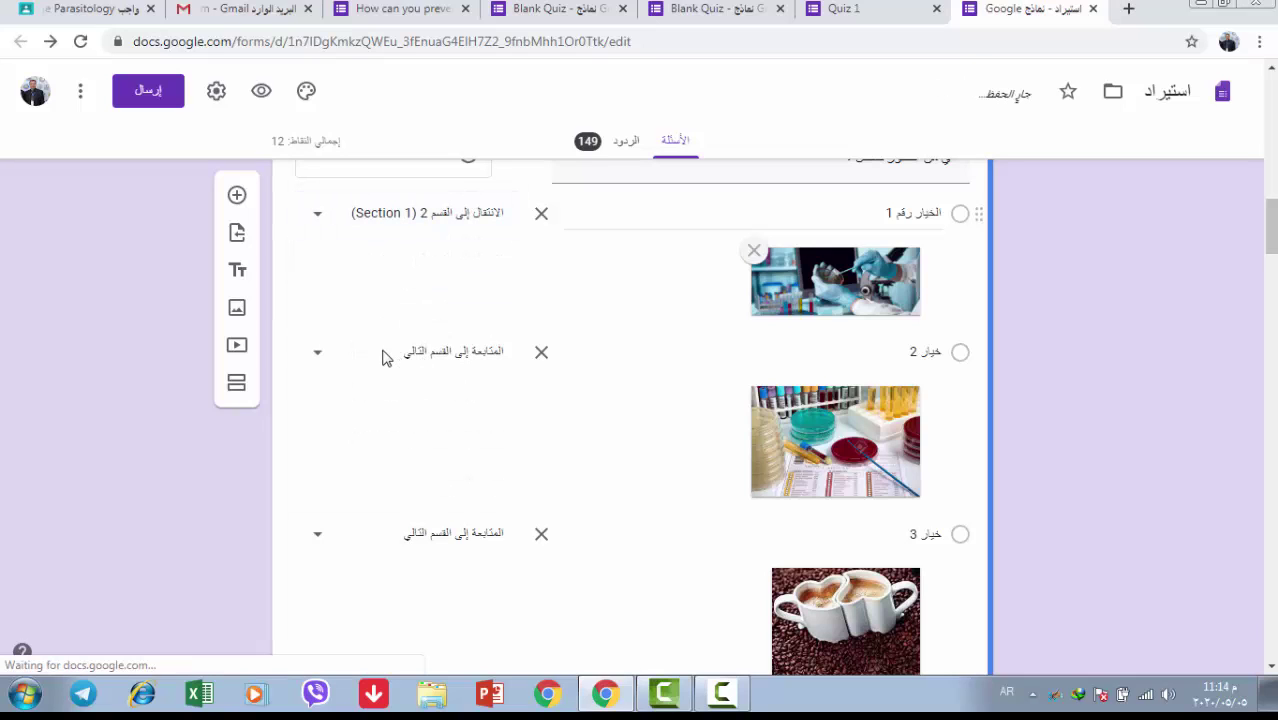
# Route the second, third and fourth images to Section 3, Section 4 and Section 2
pyautogui.click(318, 353)
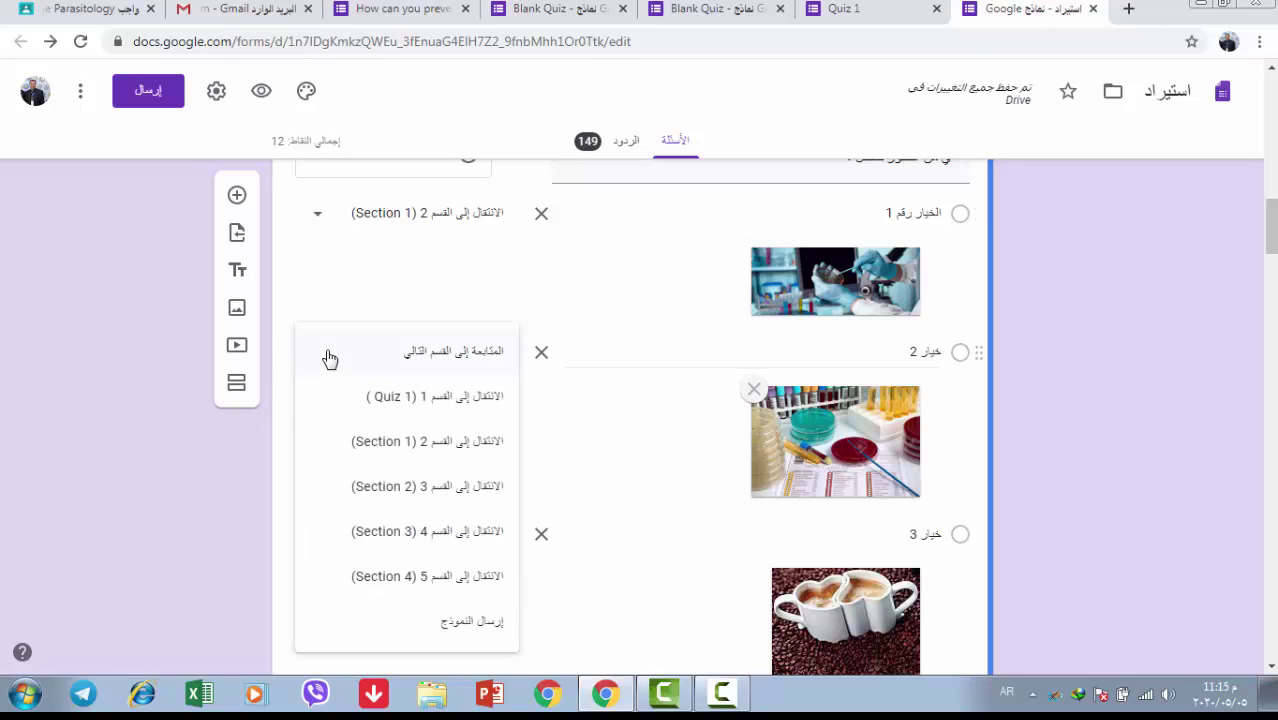
pyautogui.click(390, 538)
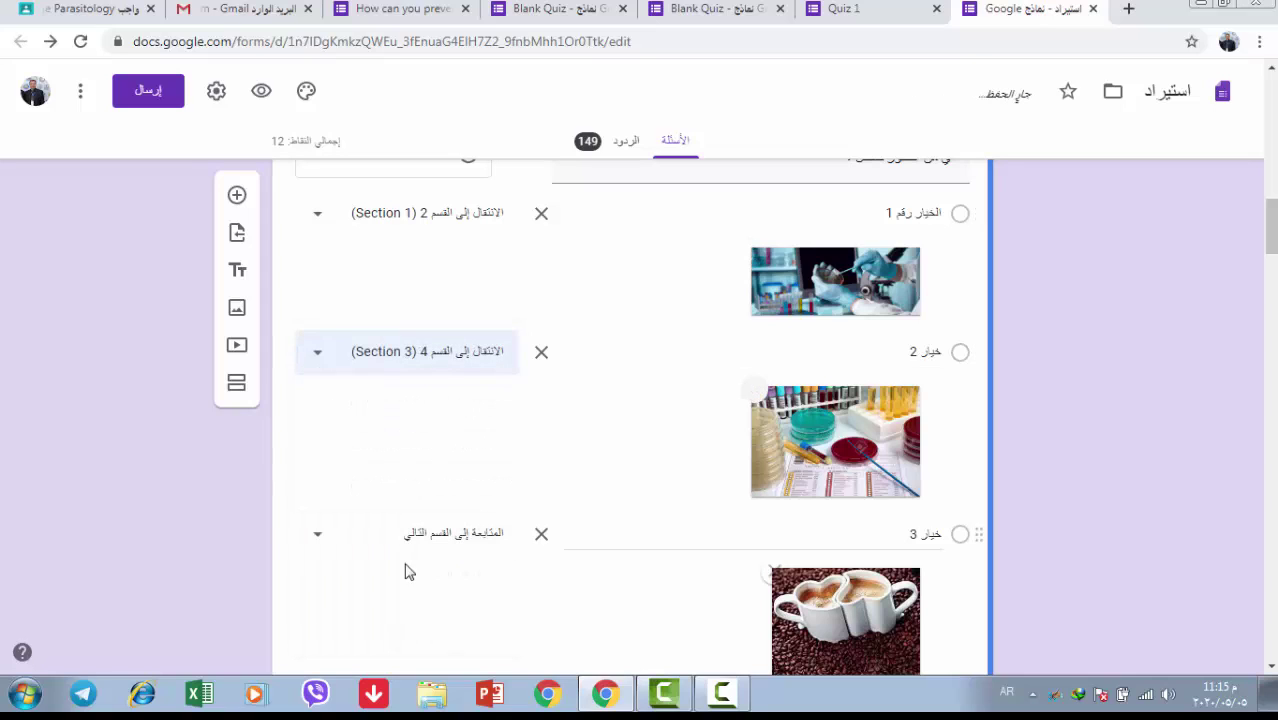
pyautogui.click(335, 543)
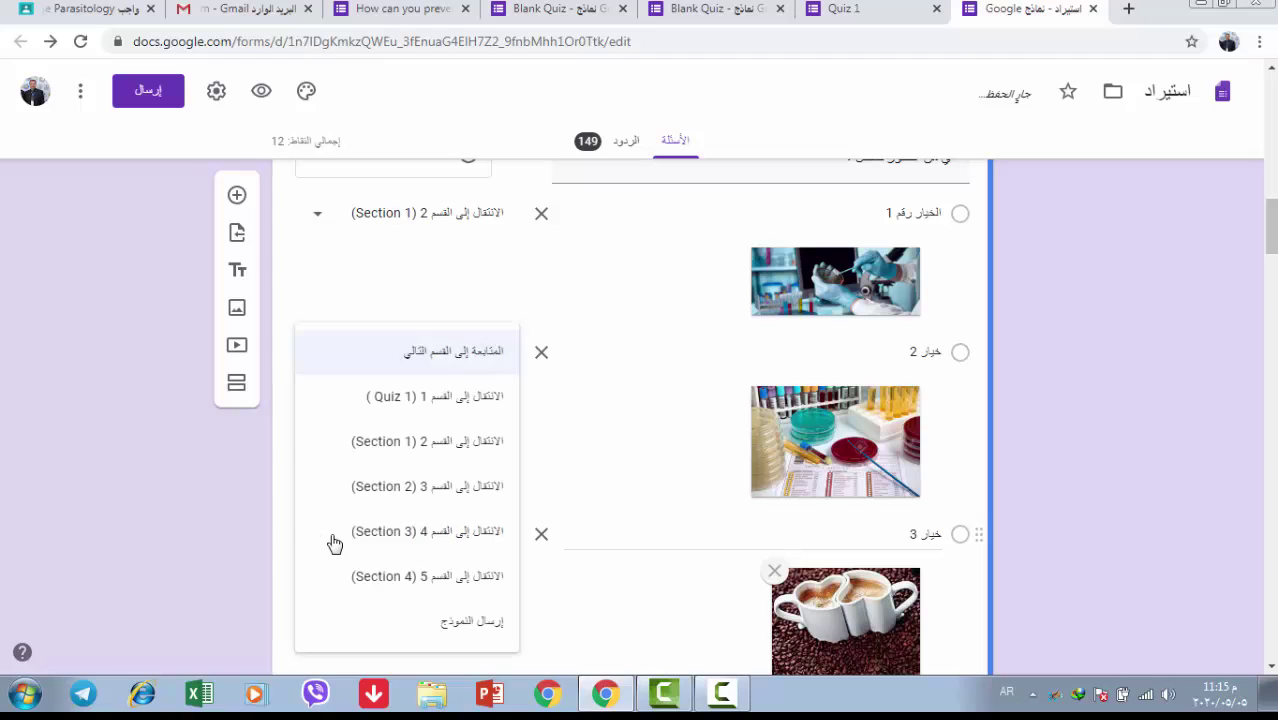
pyautogui.click(373, 578)
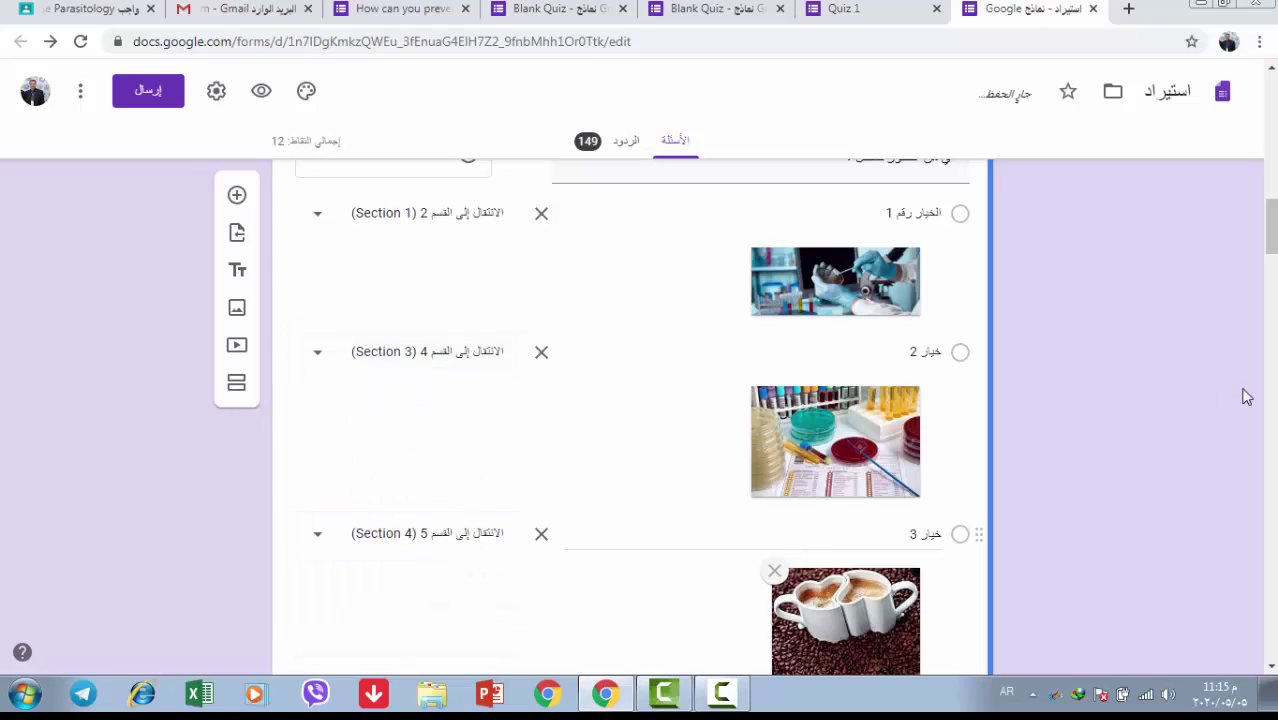
pyautogui.scroll(-4, 1272, 248)
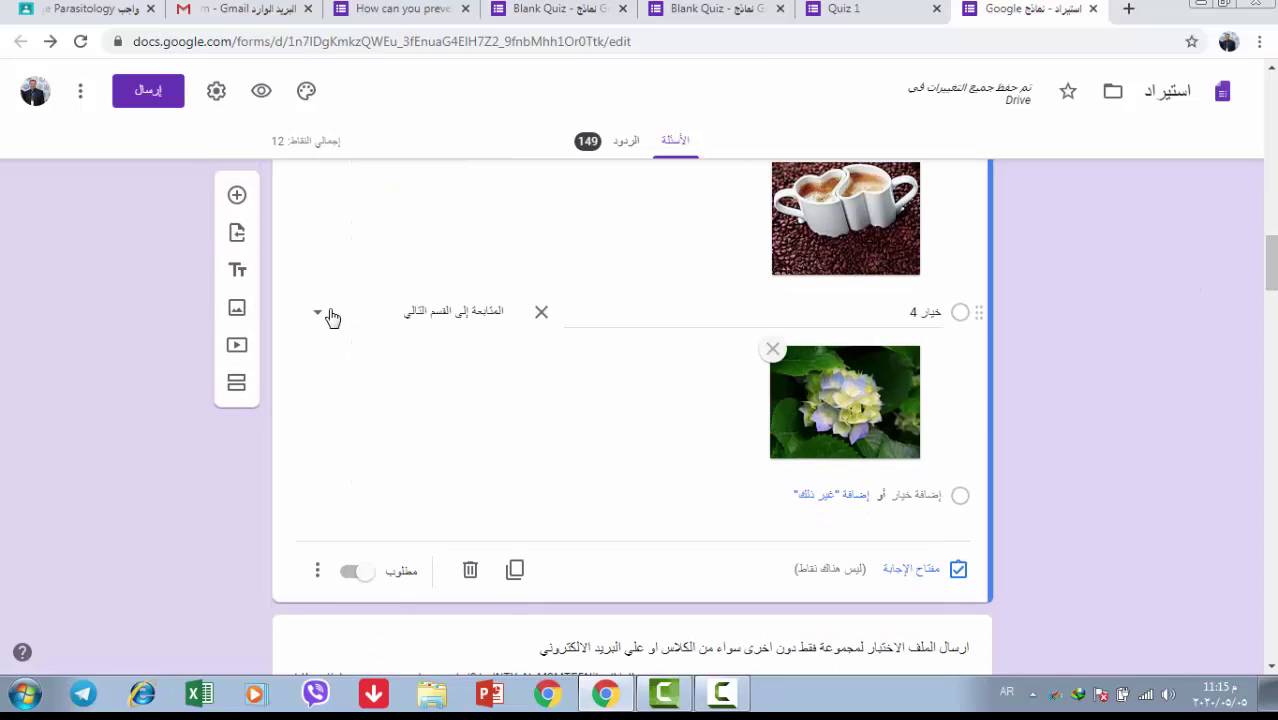
pyautogui.click(334, 316)
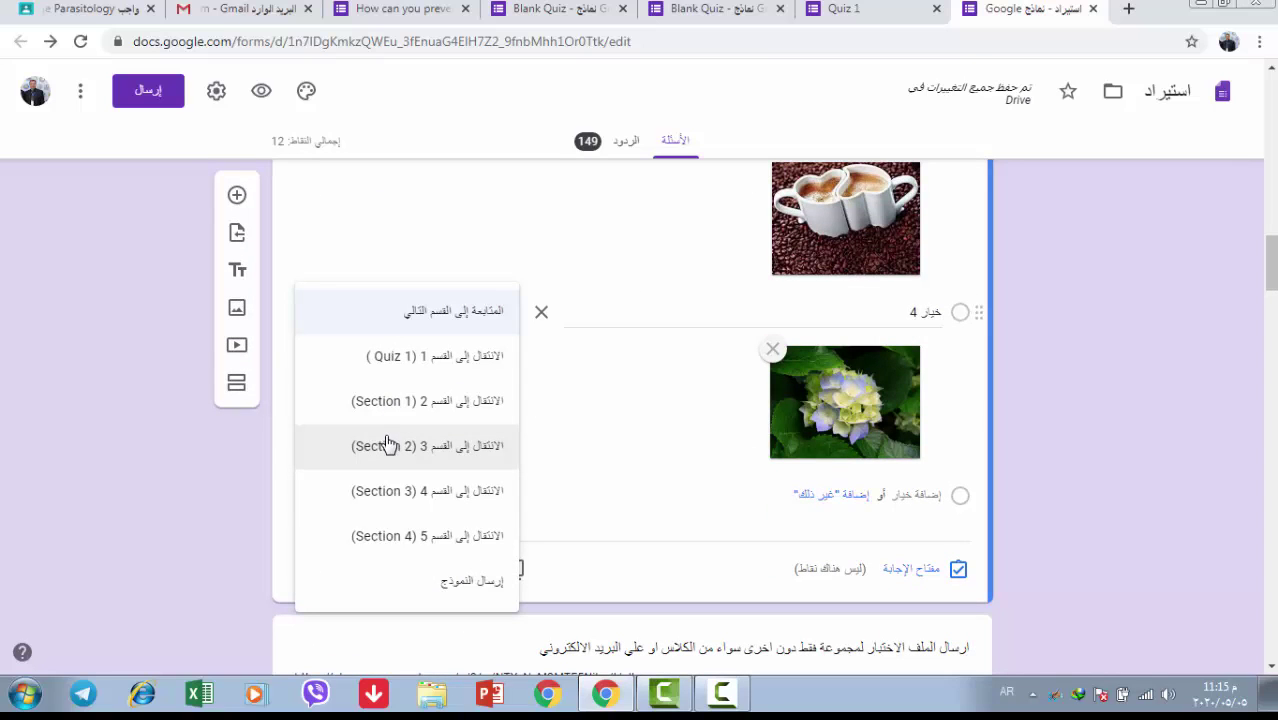
pyautogui.moveTo(386, 443); pyautogui.dragTo(530, 447)
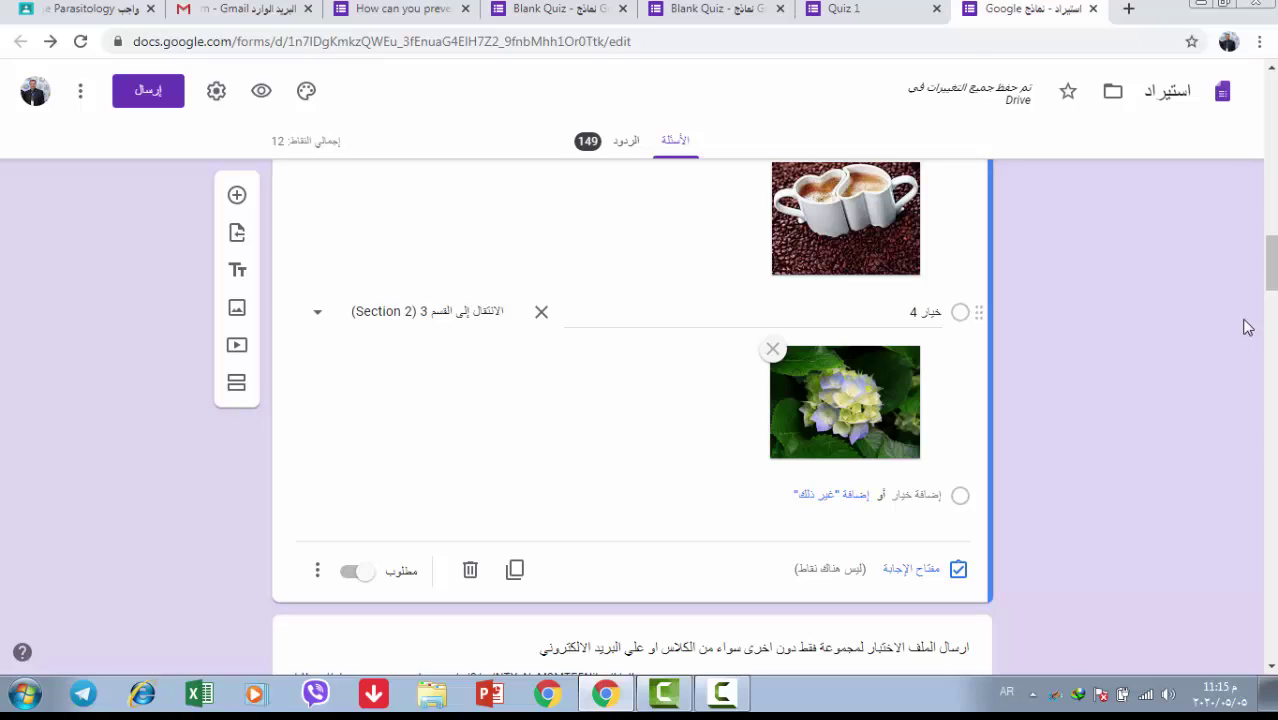
pyautogui.moveTo(1274, 289); pyautogui.dragTo(1270, 251)
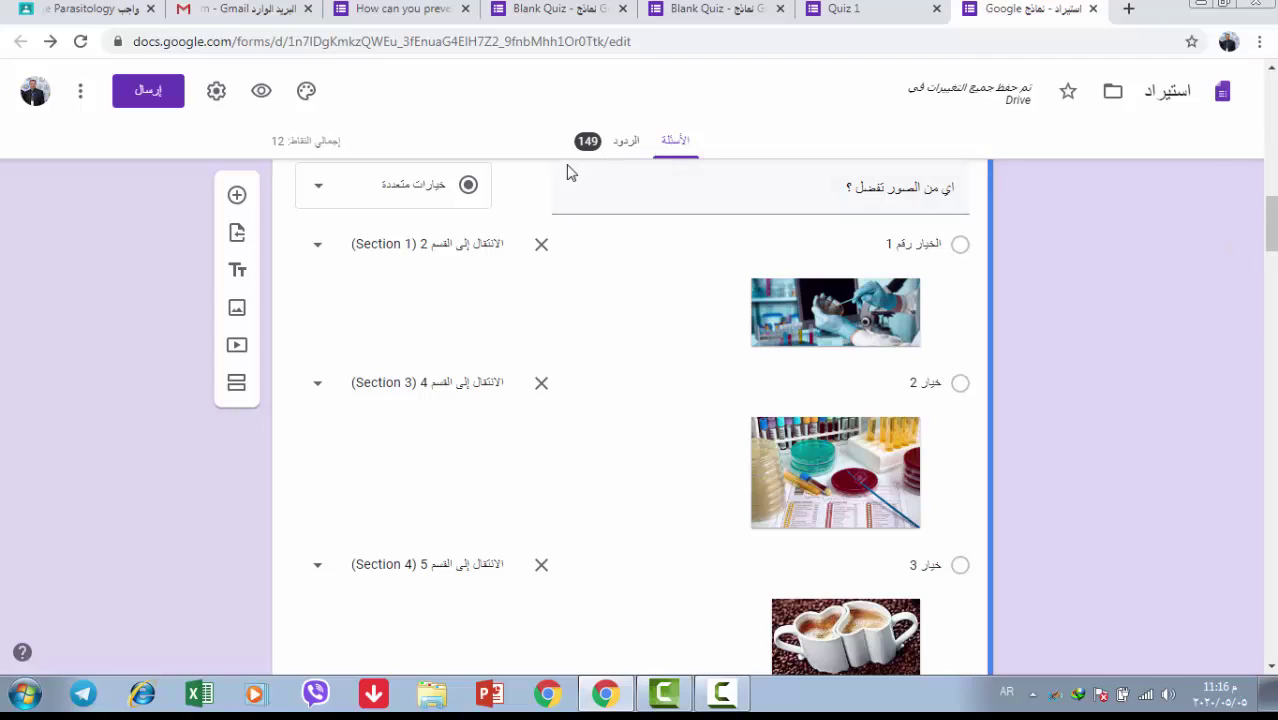
# Preview Quiz 1 and choose the first email address as the answer
pyautogui.click(260, 94)
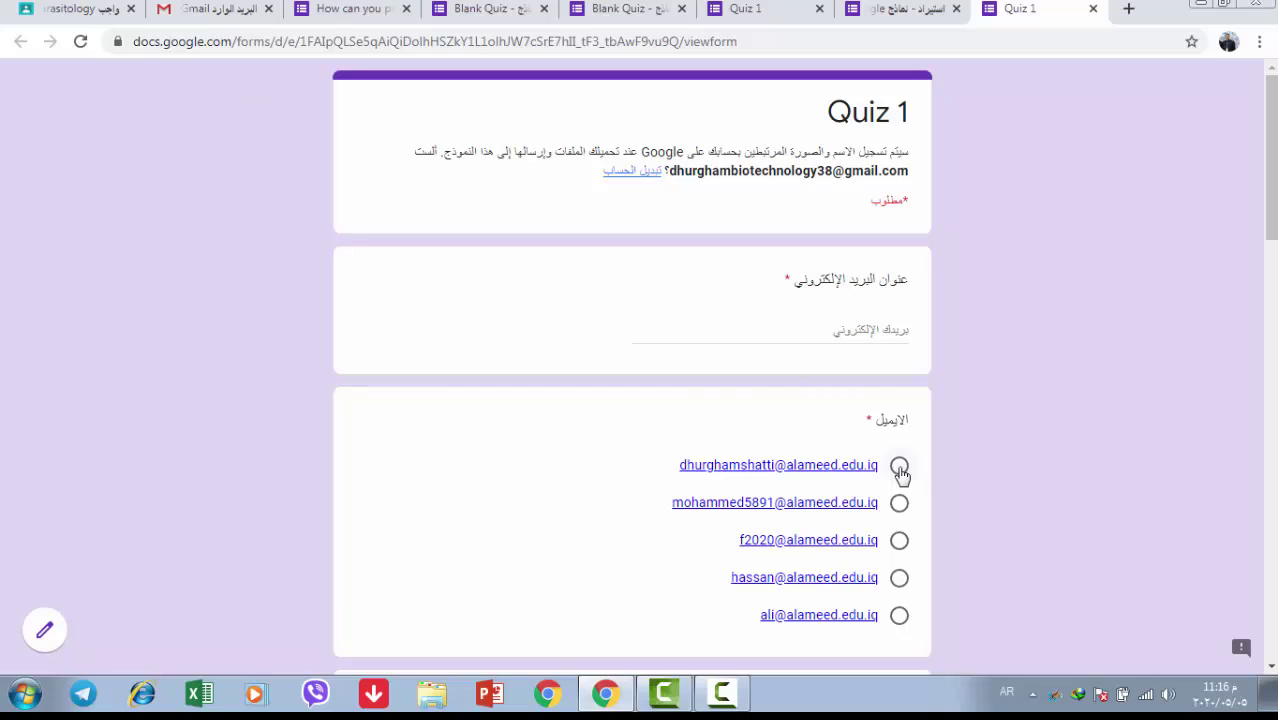
pyautogui.moveTo(1272, 220); pyautogui.dragTo(1272, 264)
pyautogui.scroll(-1, 902, 320)
pyautogui.click(900, 317)
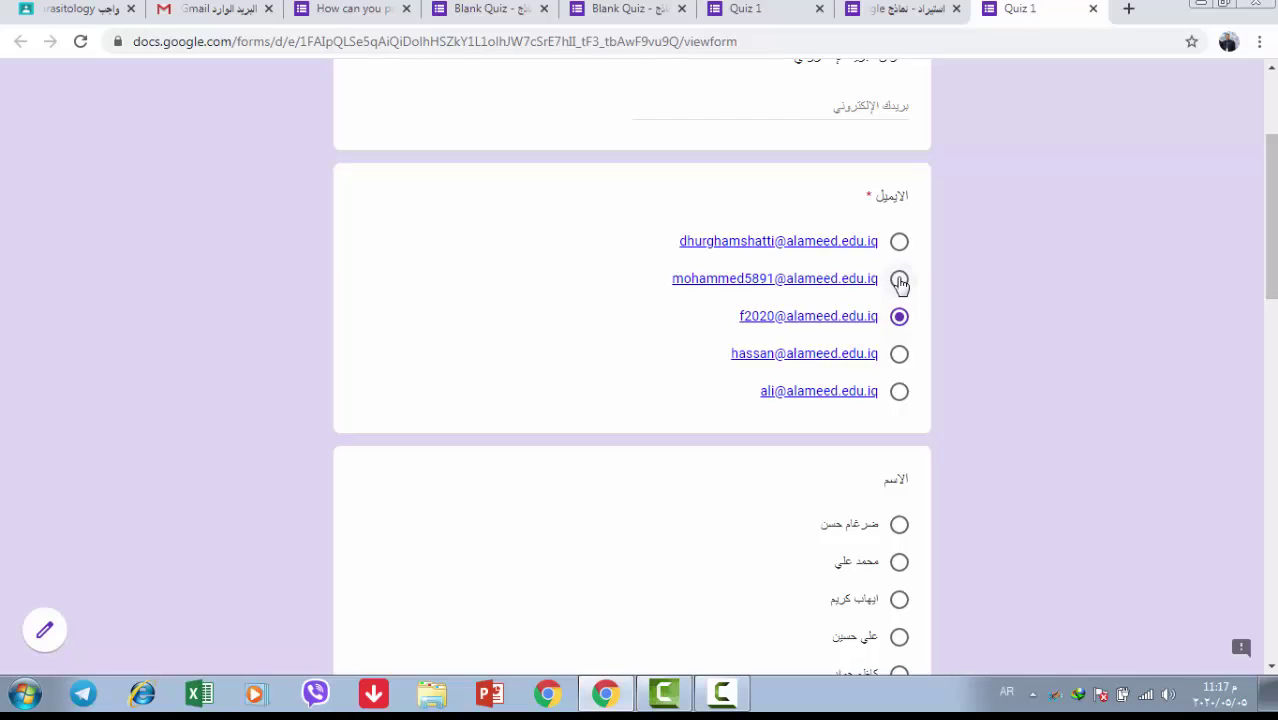
pyautogui.click(900, 281)
pyautogui.click(900, 318)
pyautogui.click(898, 249)
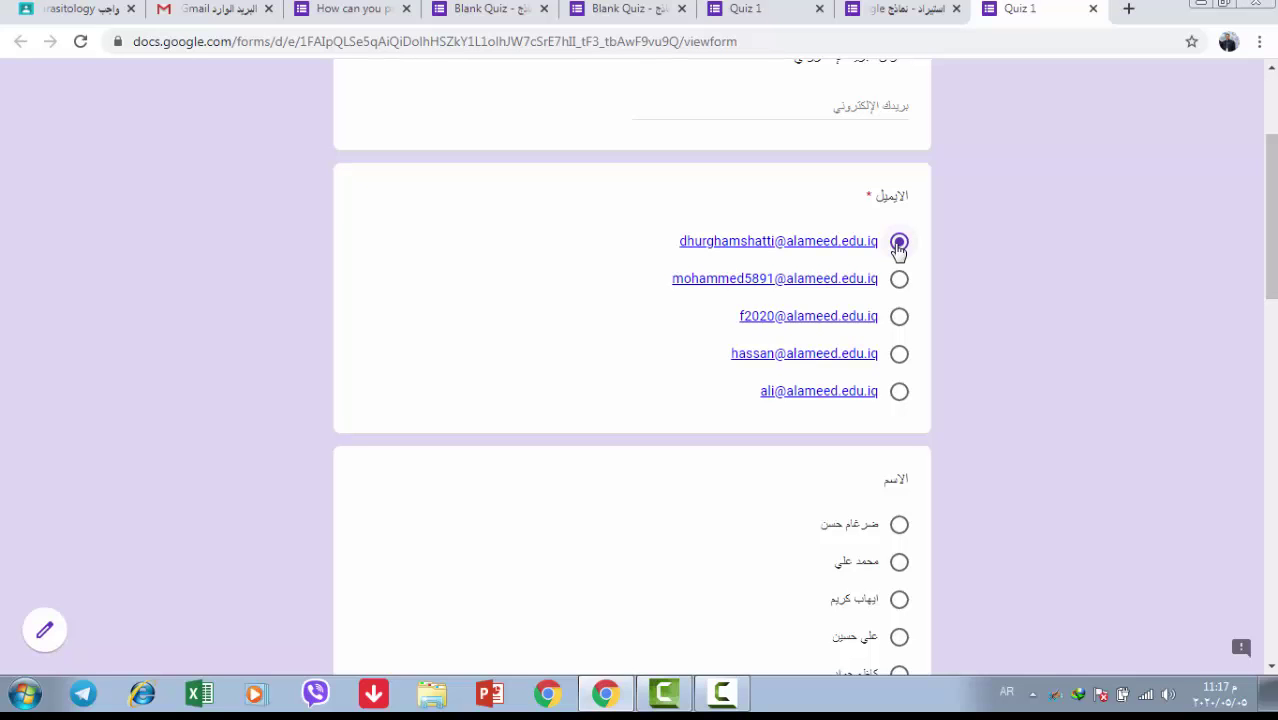
# In the preview, pick the first student name and the second picture, then continue to the next section
pyautogui.scroll(-3, 1270, 217)
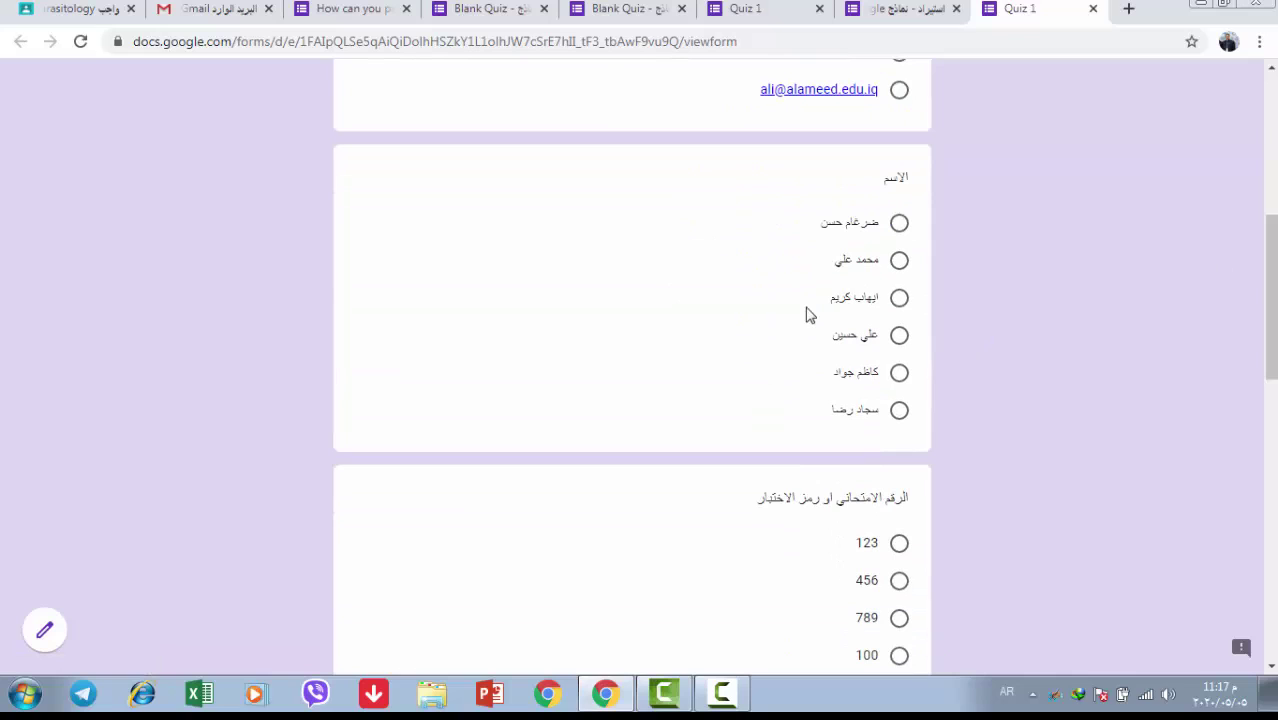
pyautogui.click(900, 225)
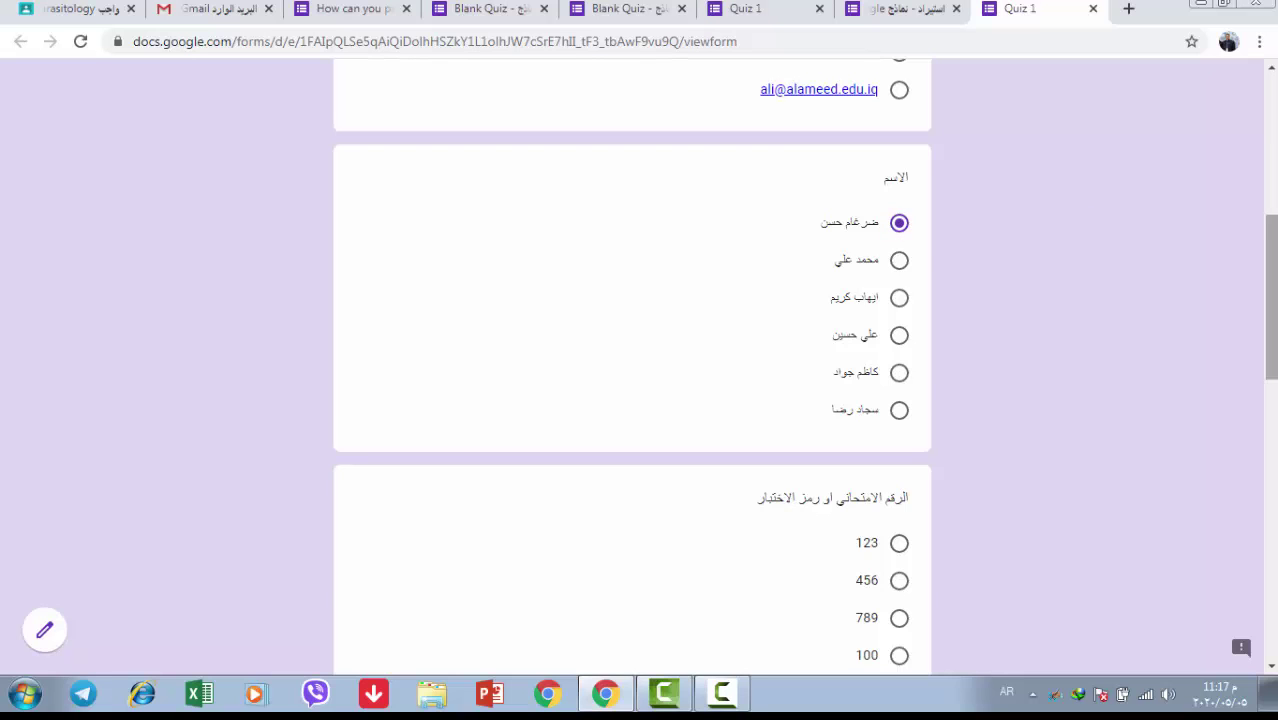
pyautogui.scroll(-2, 1268, 220)
pyautogui.scroll(-5, 1258, 448)
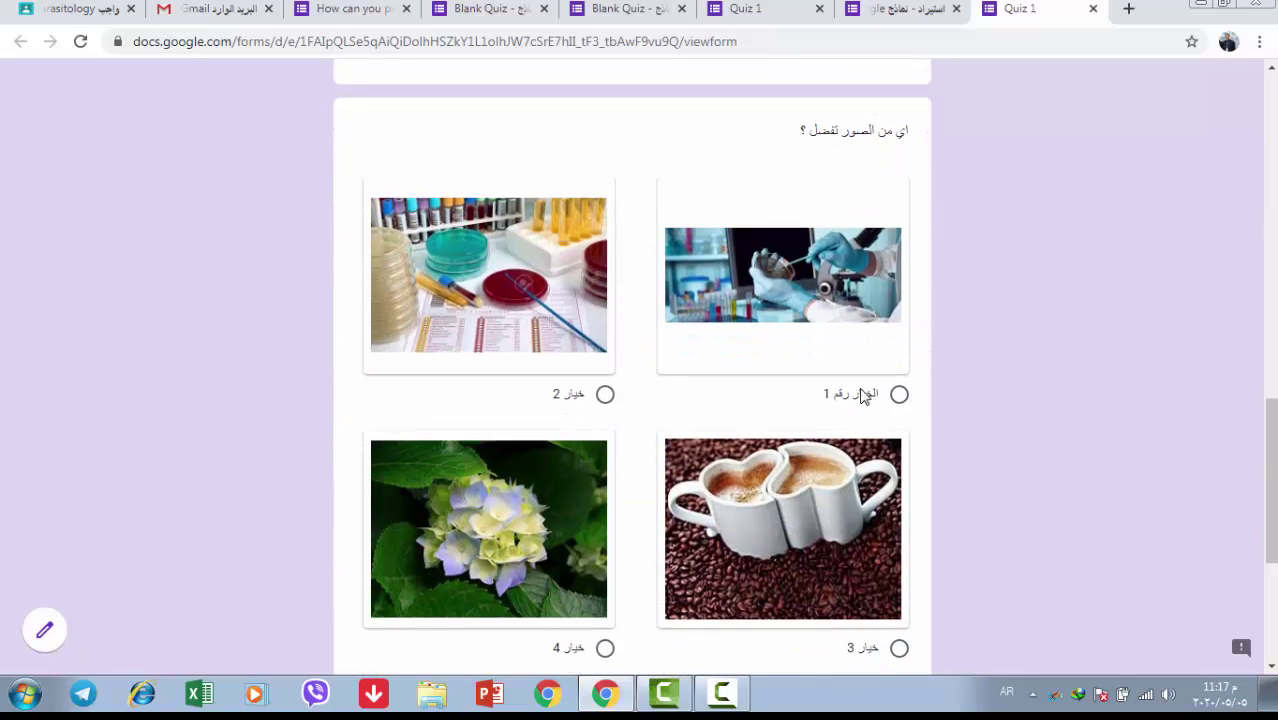
pyautogui.click(605, 400)
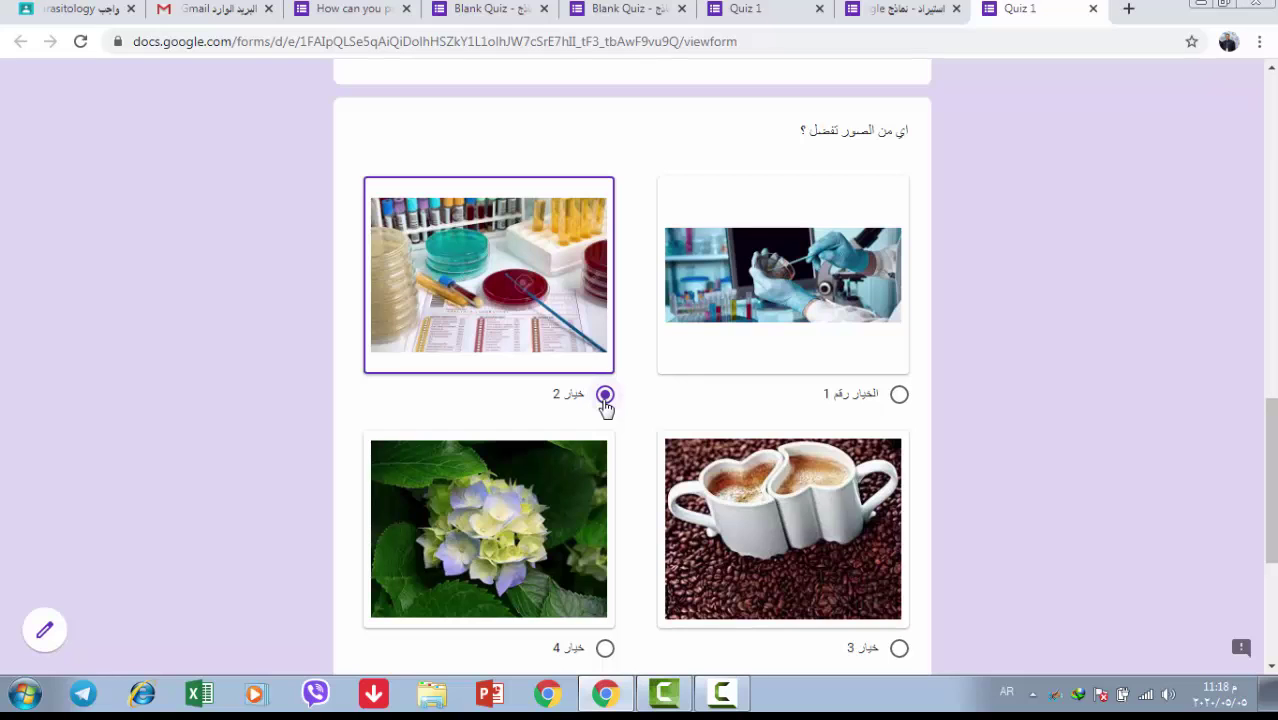
pyautogui.scroll(-4, 805, 357)
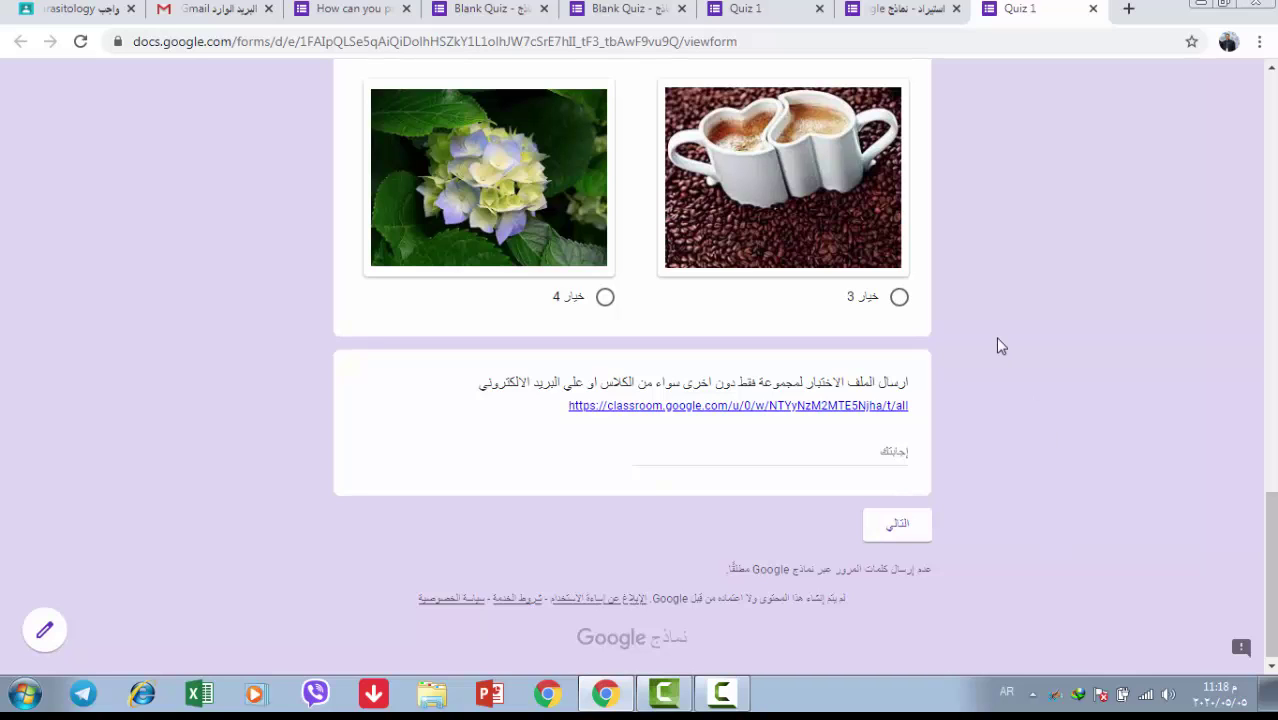
pyautogui.click(903, 545)
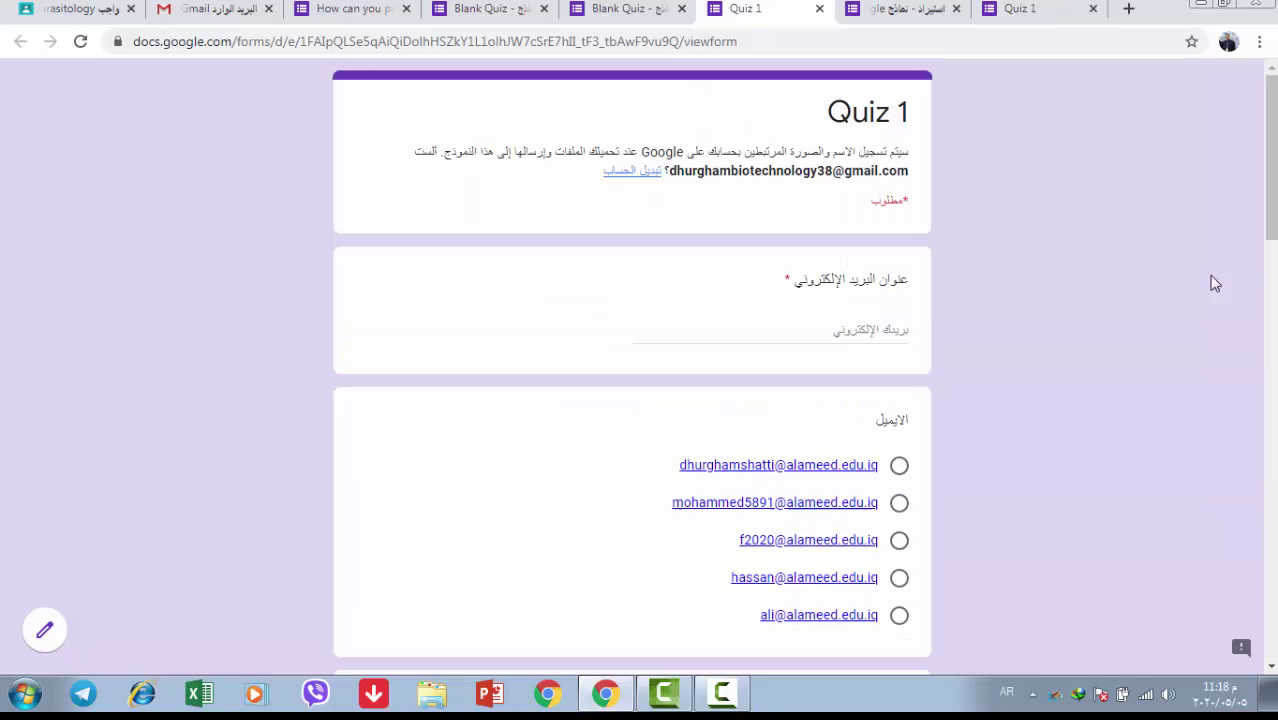
pyautogui.click(643, 11)
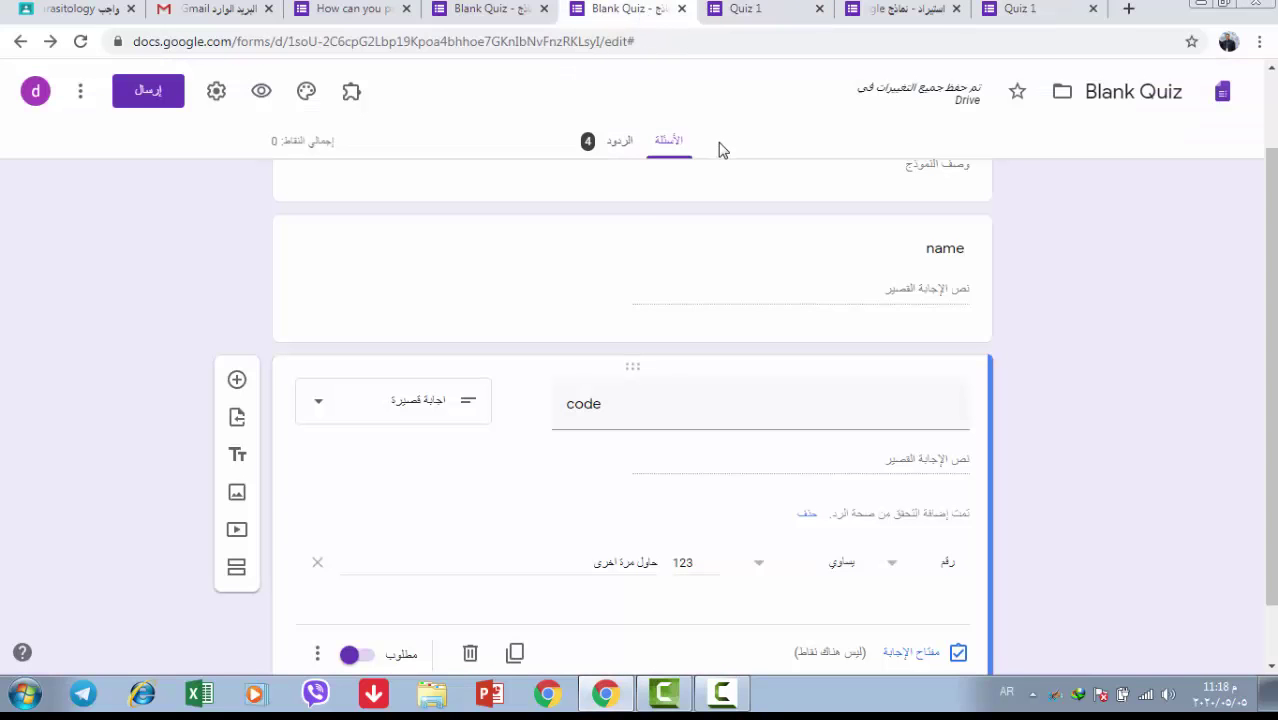
pyautogui.click(1024, 8)
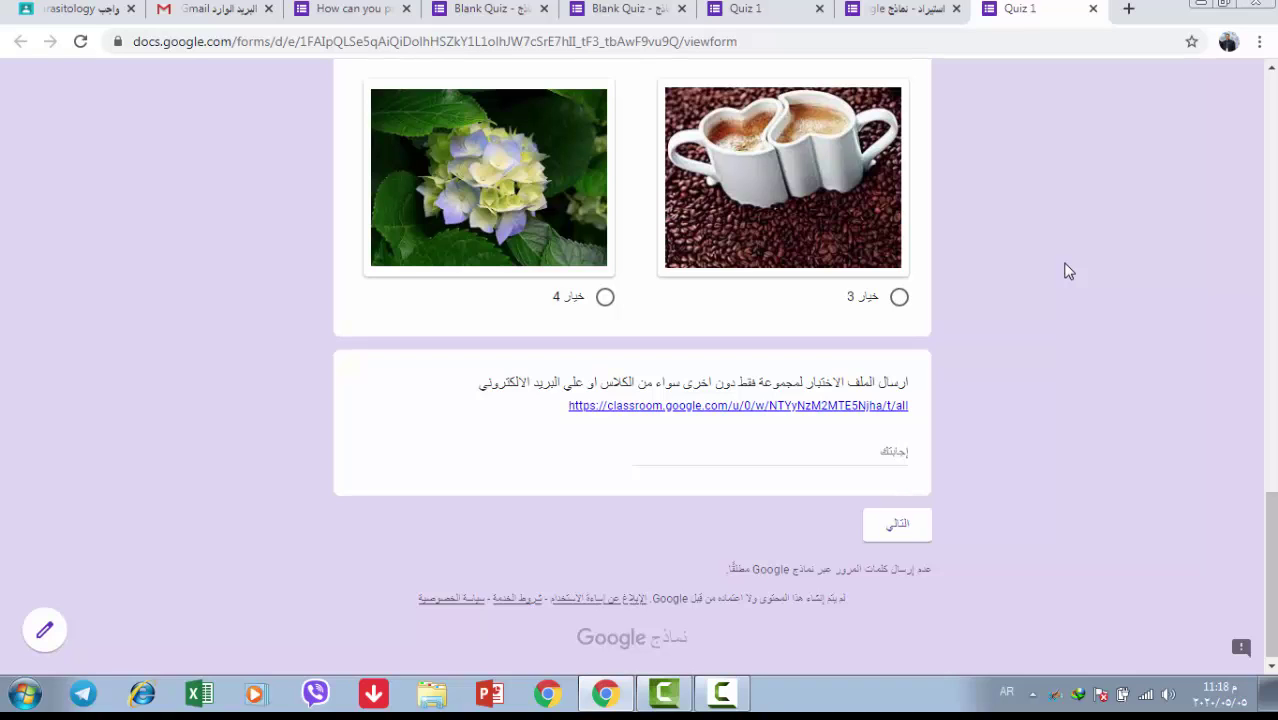
# Create a Parasitology quiz assignment with a Blank Quiz, assigned to all students
pyautogui.click(793, 406)
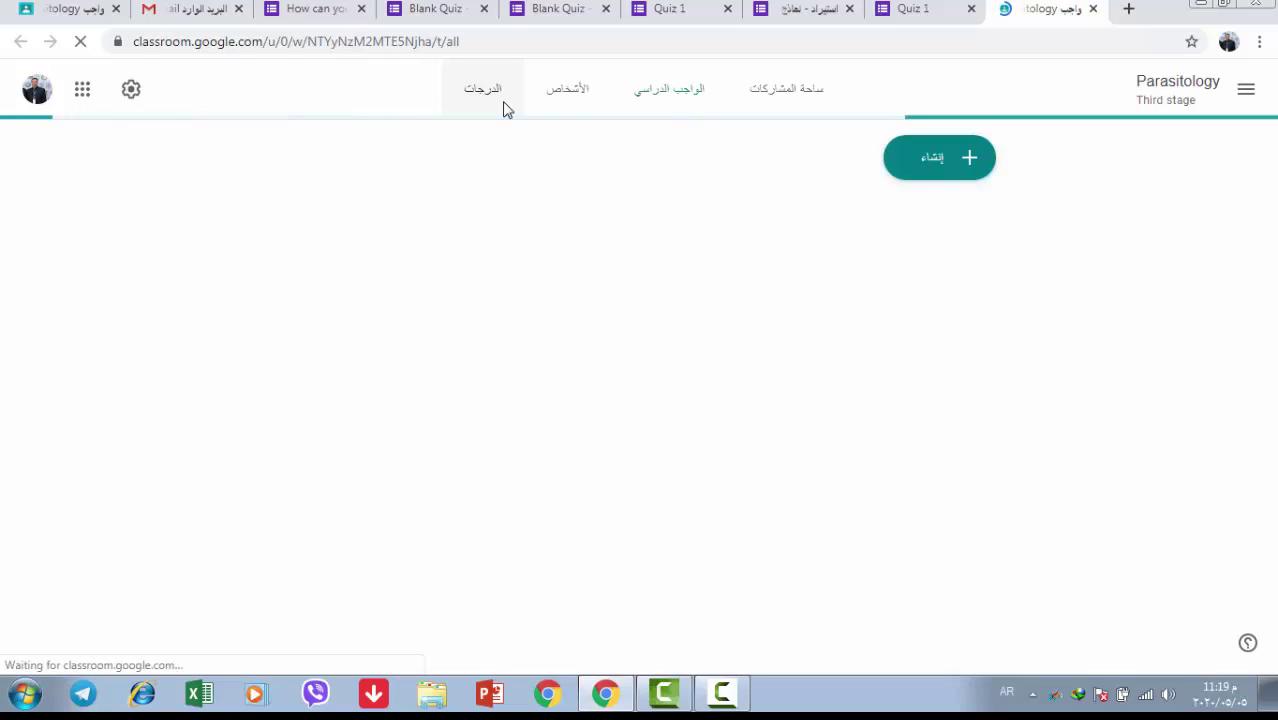
pyautogui.click(935, 168)
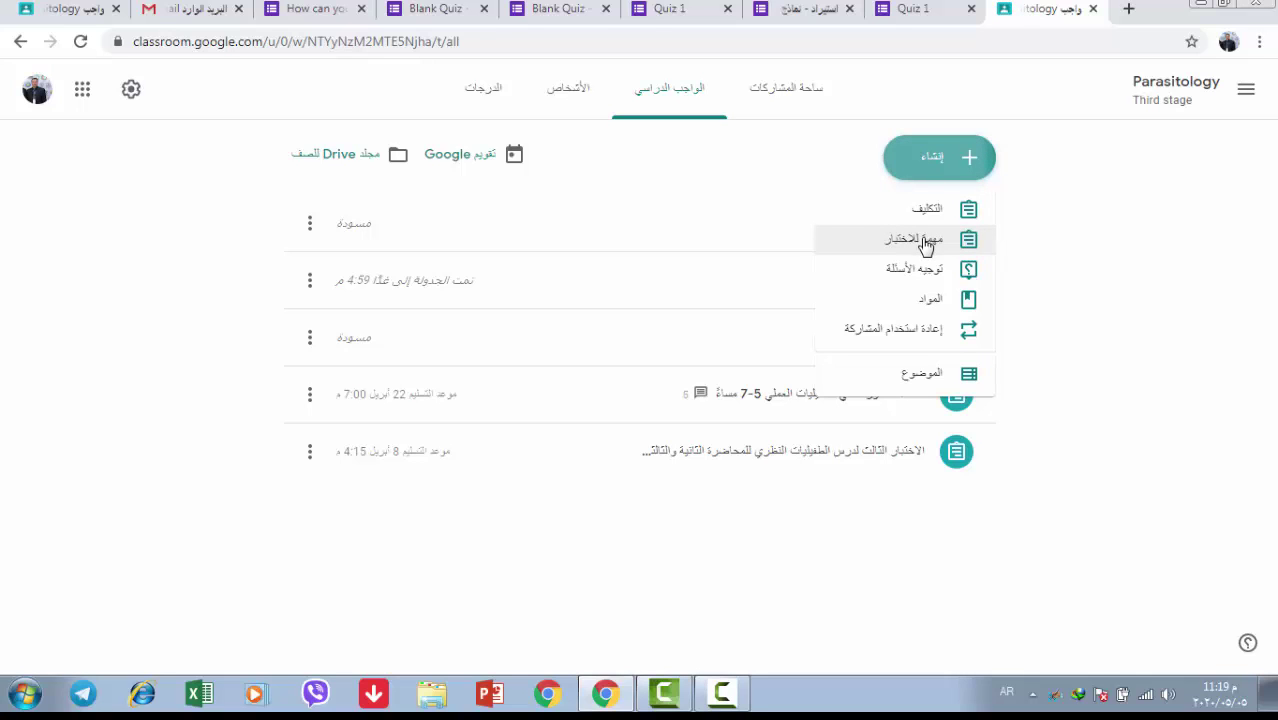
pyautogui.click(926, 244)
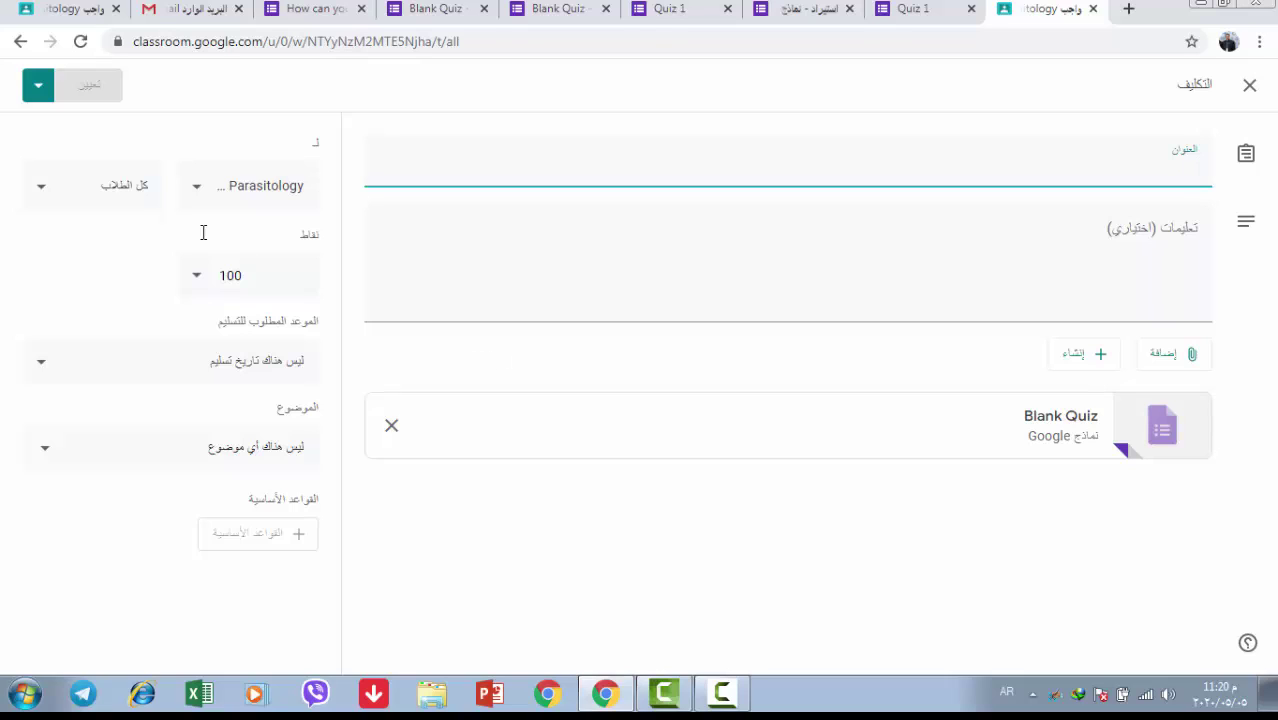
pyautogui.click(44, 192)
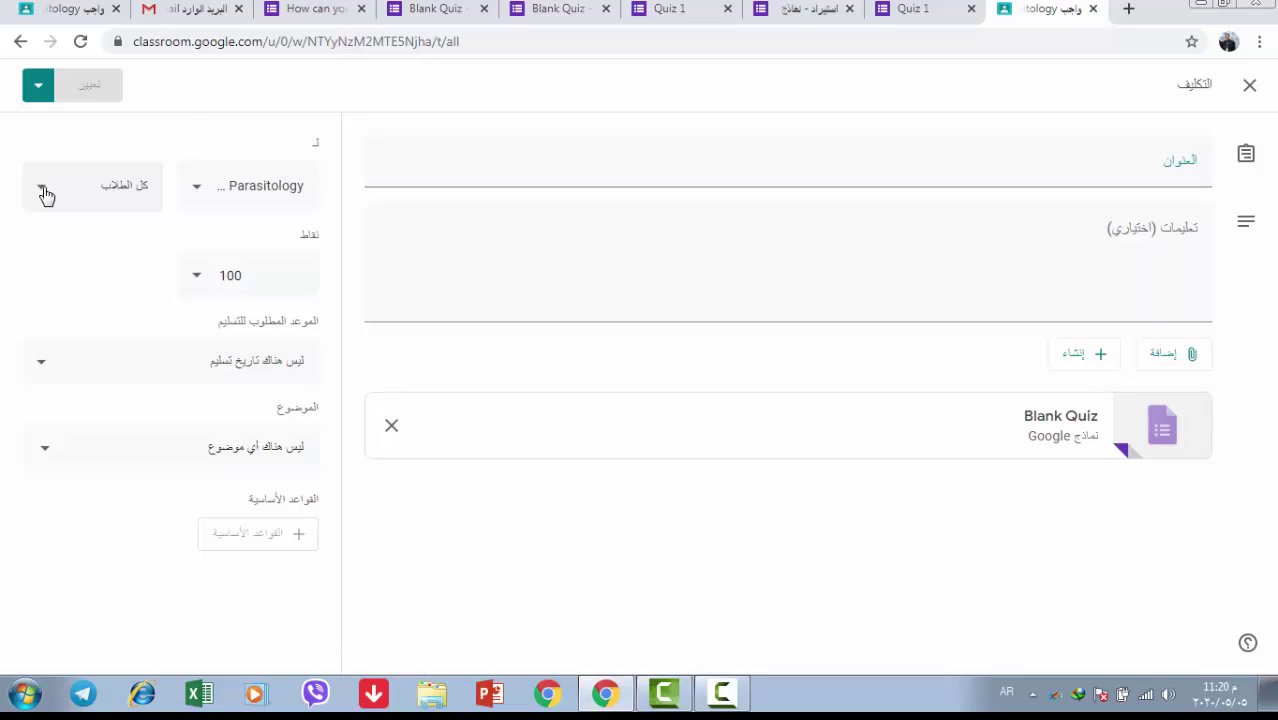
pyautogui.click(44, 192)
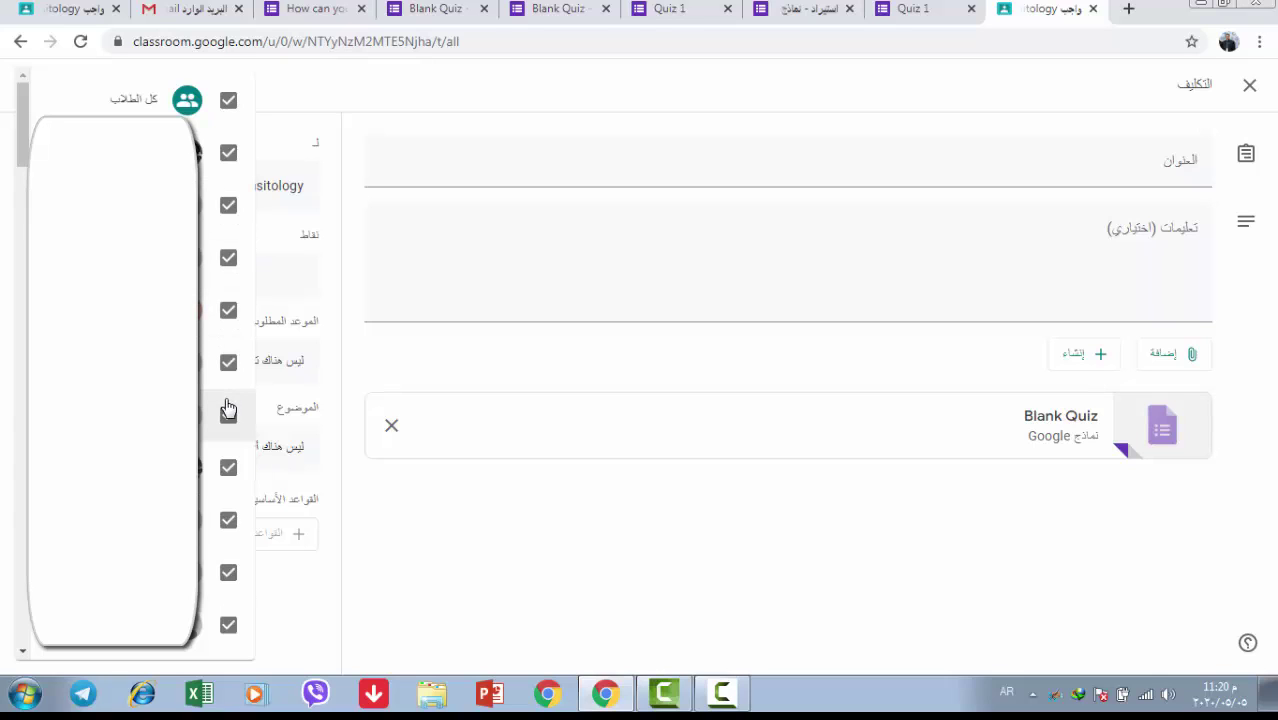
pyautogui.click(315, 105)
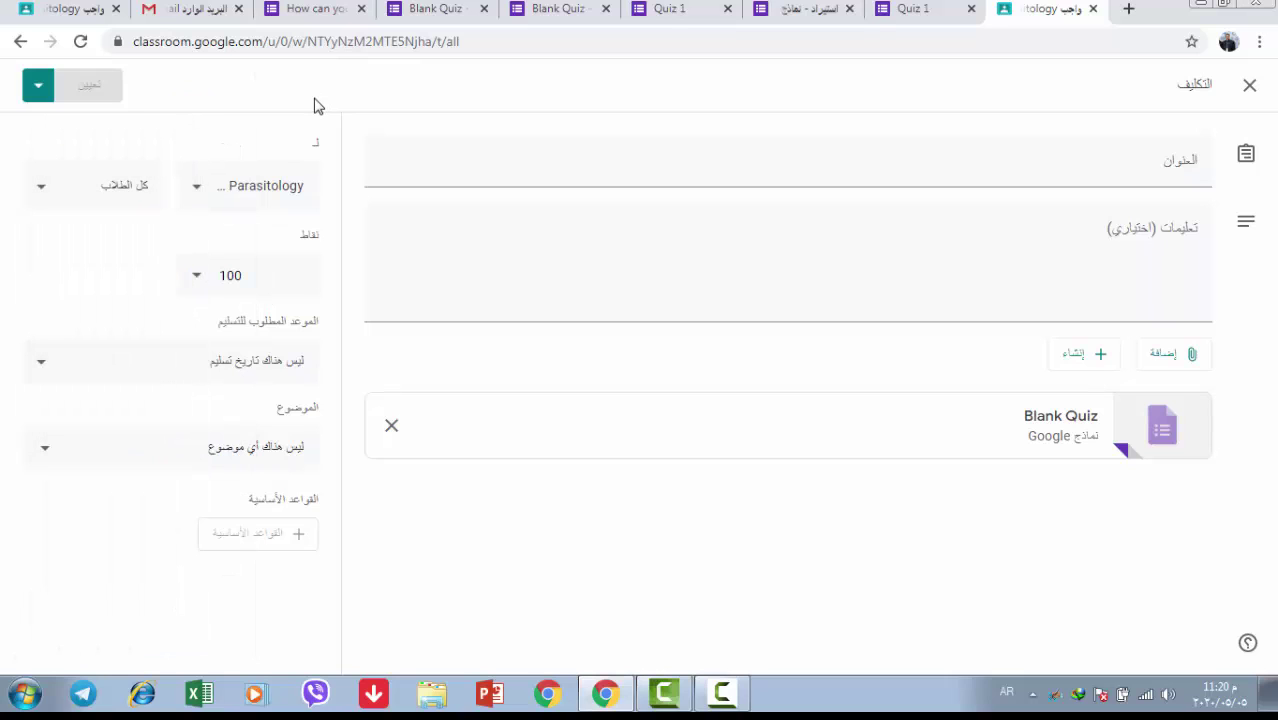
pyautogui.hotkey('ctrl', 'shift', 'Tab')
pyautogui.hotkey('ctrl', 'shift', 'Tab')
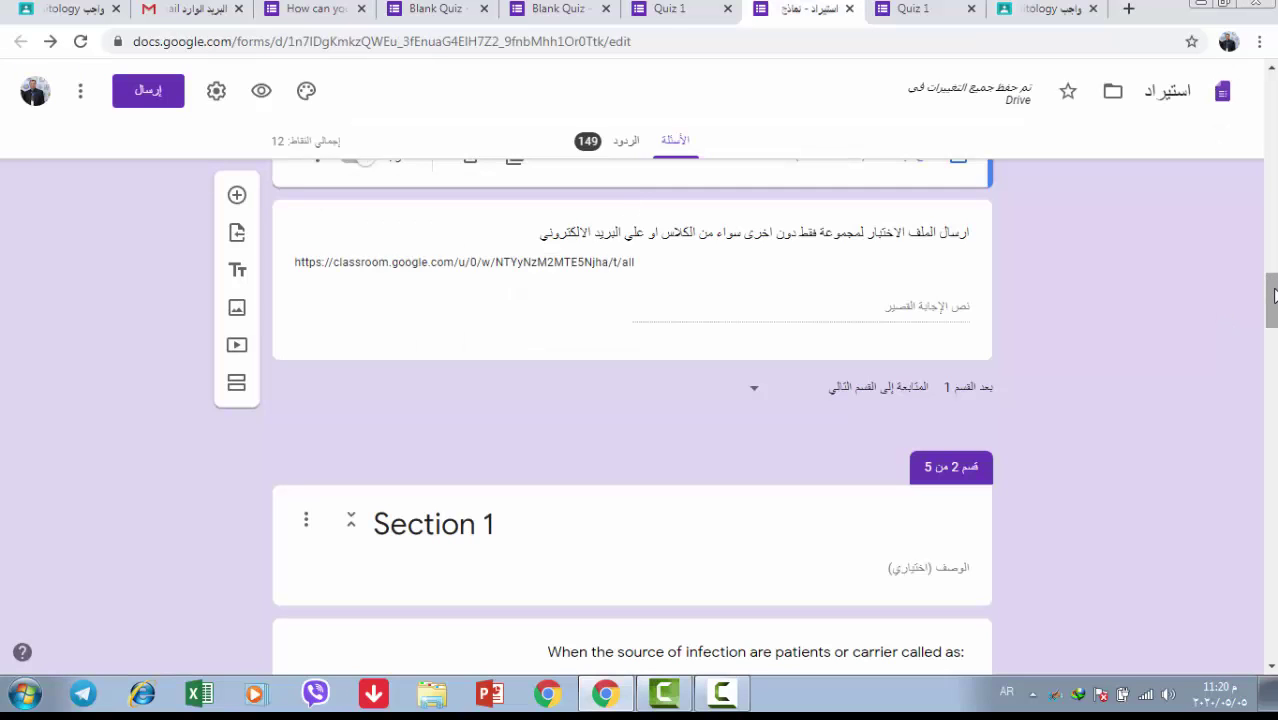
pyautogui.moveTo(1274, 293)
pyautogui.mouseDown()
pyautogui.moveTo(1274, 333)
pyautogui.moveTo(1274, 316)
pyautogui.mouseUp()
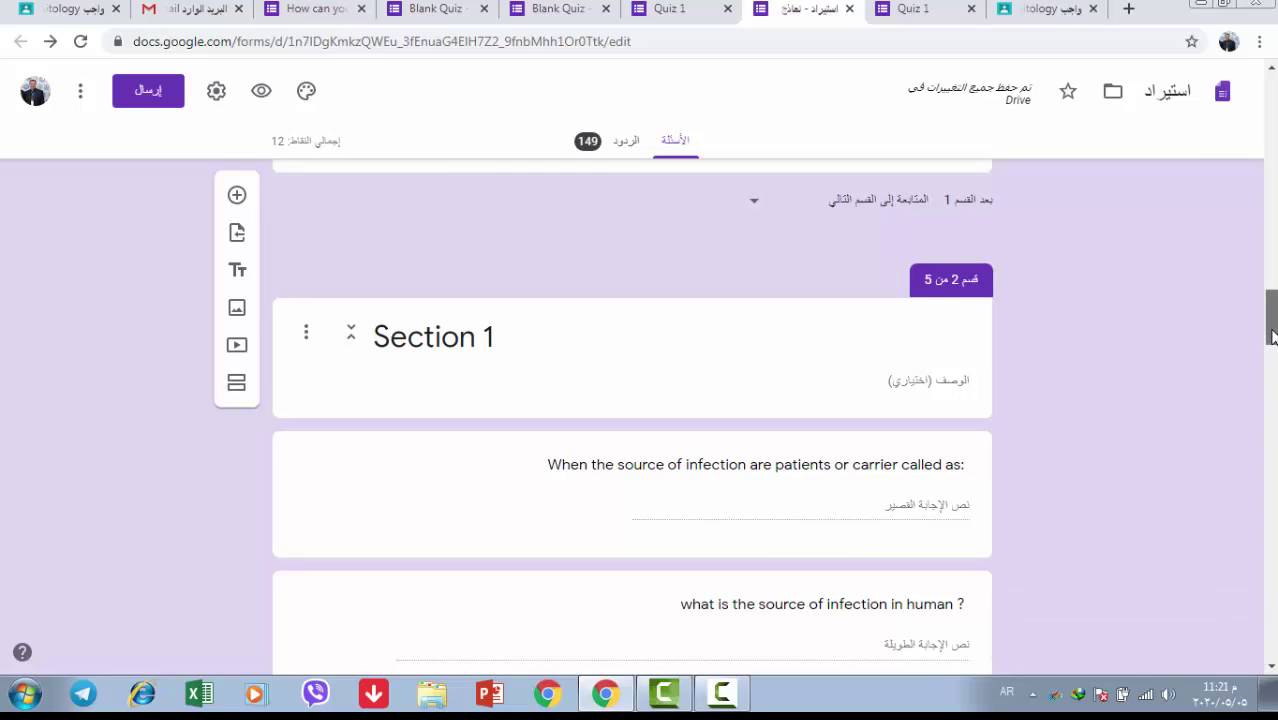
pyautogui.moveTo(1272, 340); pyautogui.dragTo(1272, 347)
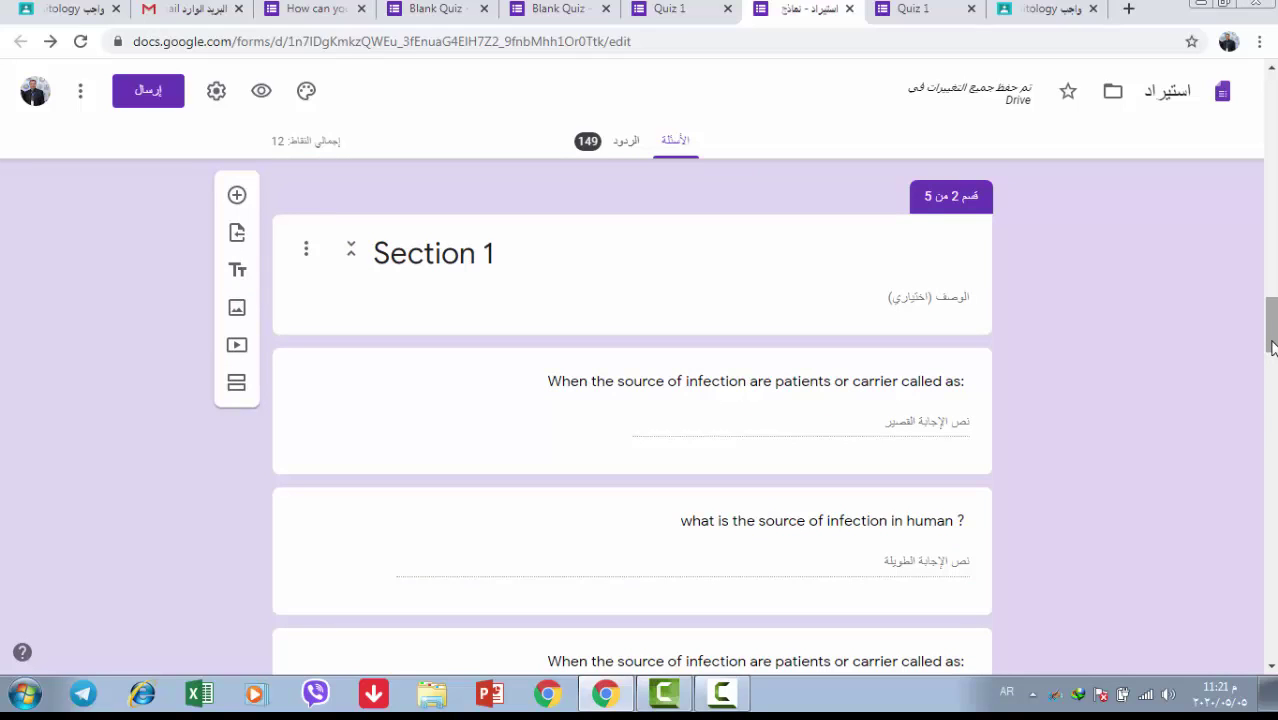
pyautogui.moveTo(1272, 345); pyautogui.dragTo(1272, 350)
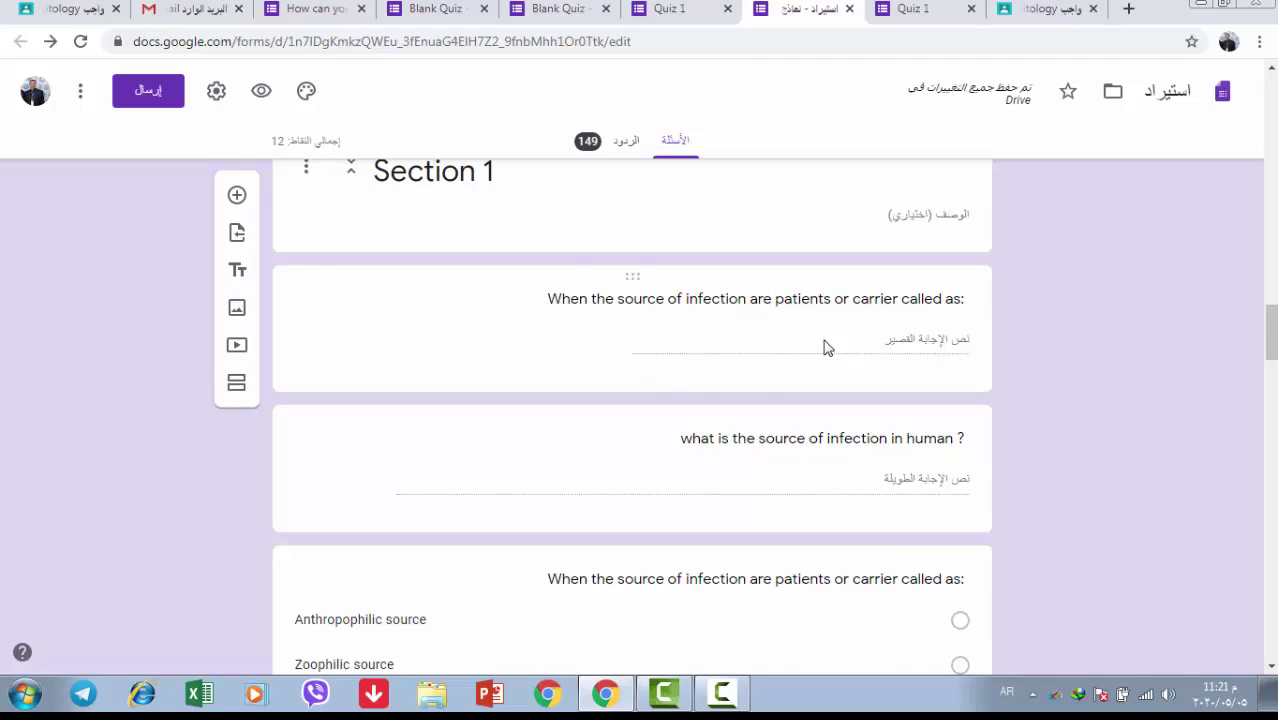
pyautogui.moveTo(1272, 357); pyautogui.dragTo(1272, 373)
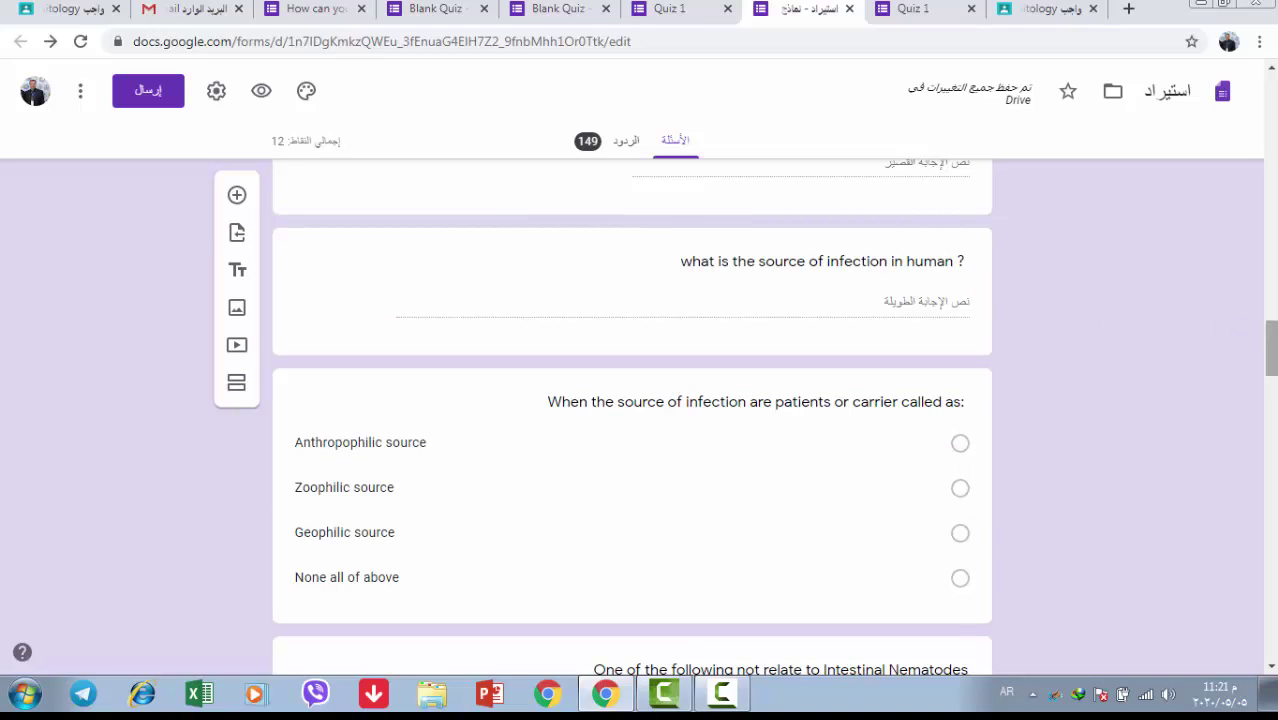
pyautogui.moveTo(1272, 354); pyautogui.dragTo(1273, 366)
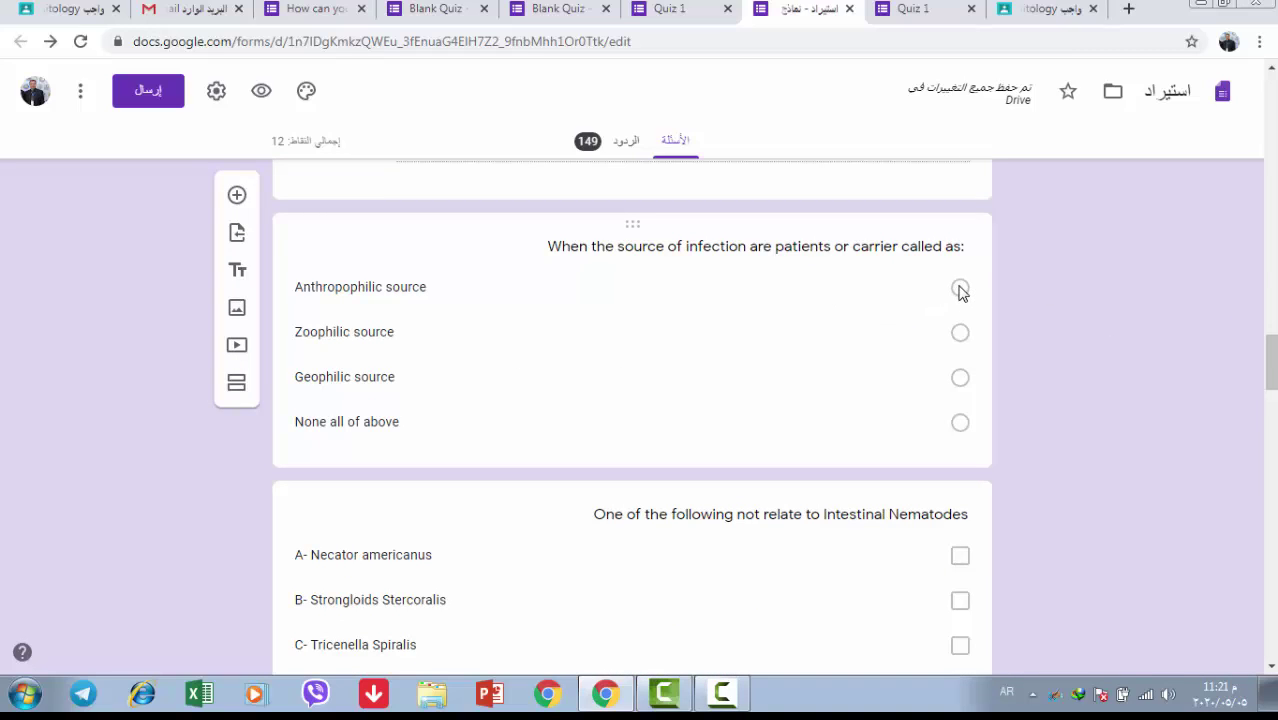
pyautogui.moveTo(1272, 362); pyautogui.dragTo(1272, 402)
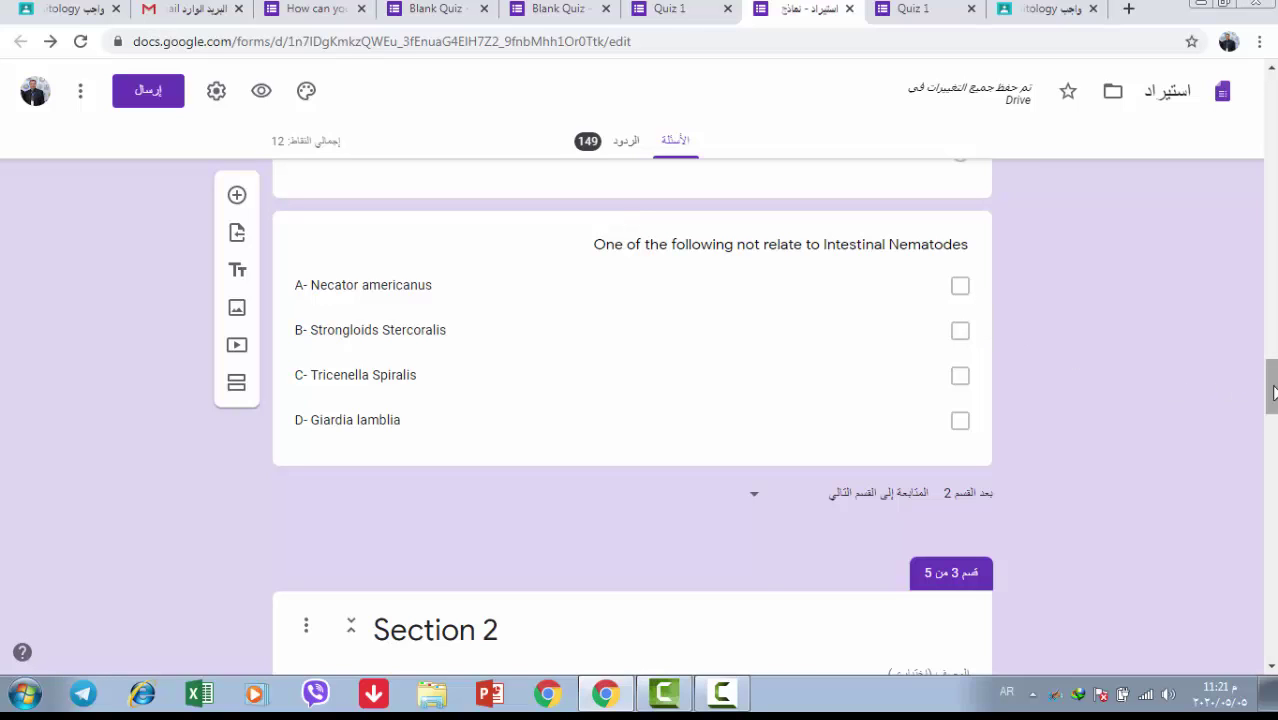
pyautogui.moveTo(1272, 395); pyautogui.dragTo(1270, 436)
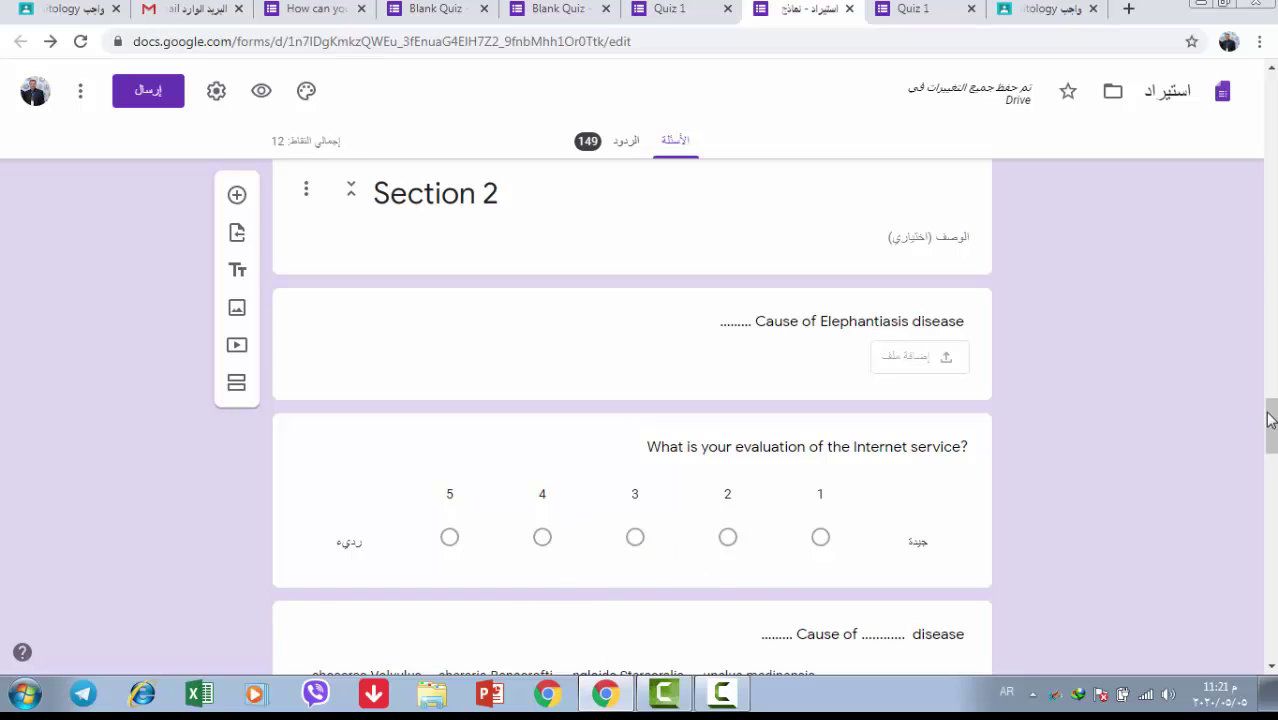
pyautogui.moveTo(1270, 418); pyautogui.dragTo(1272, 450)
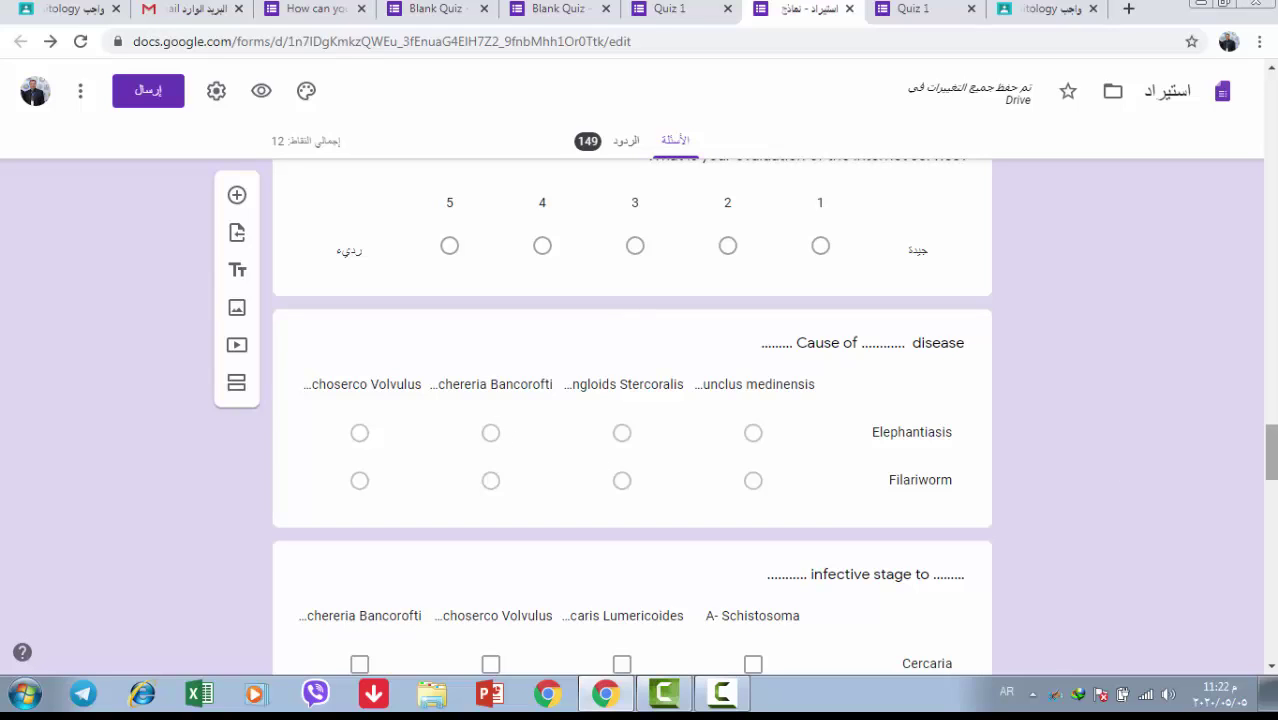
pyautogui.moveTo(1270, 452); pyautogui.dragTo(1270, 470)
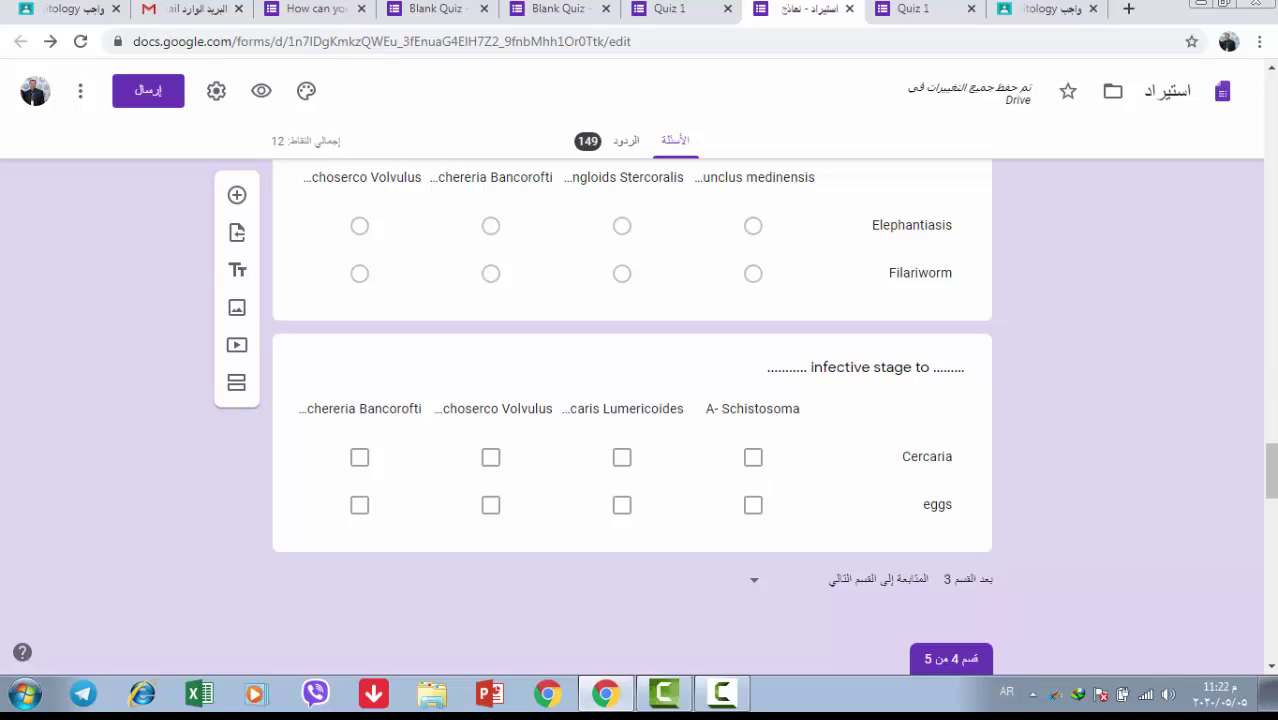
pyautogui.moveTo(1272, 467); pyautogui.dragTo(1273, 511)
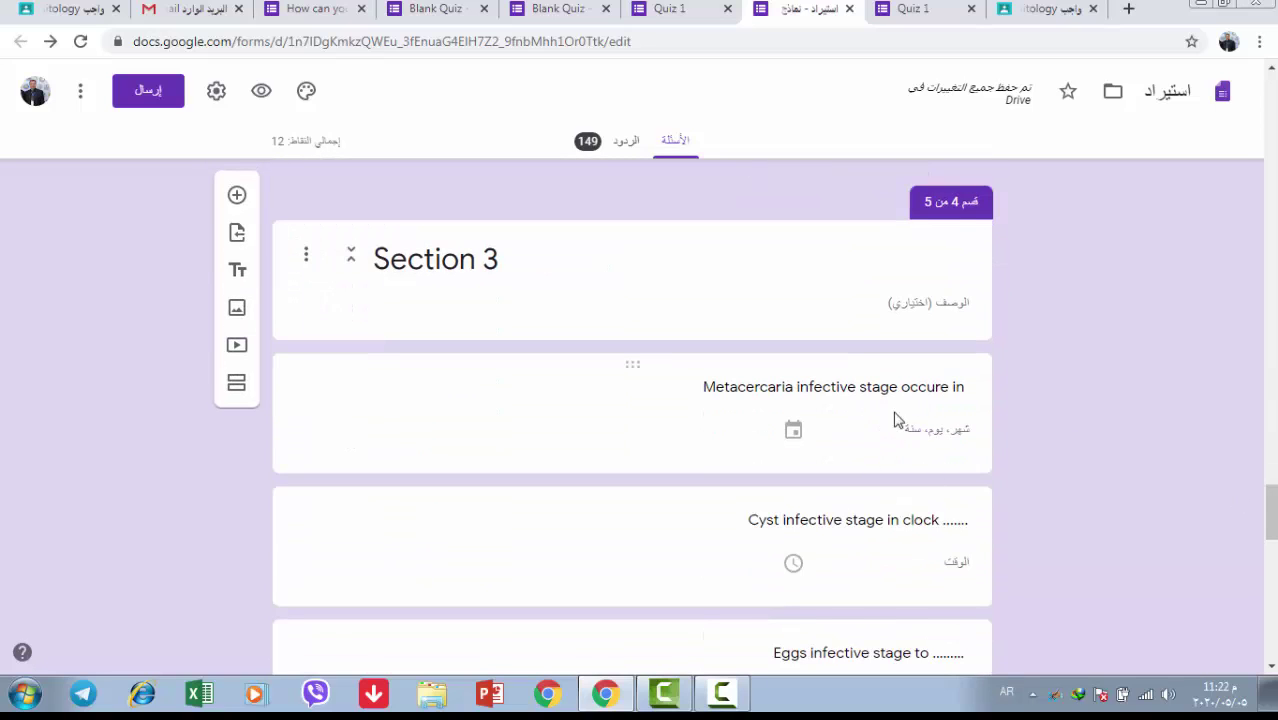